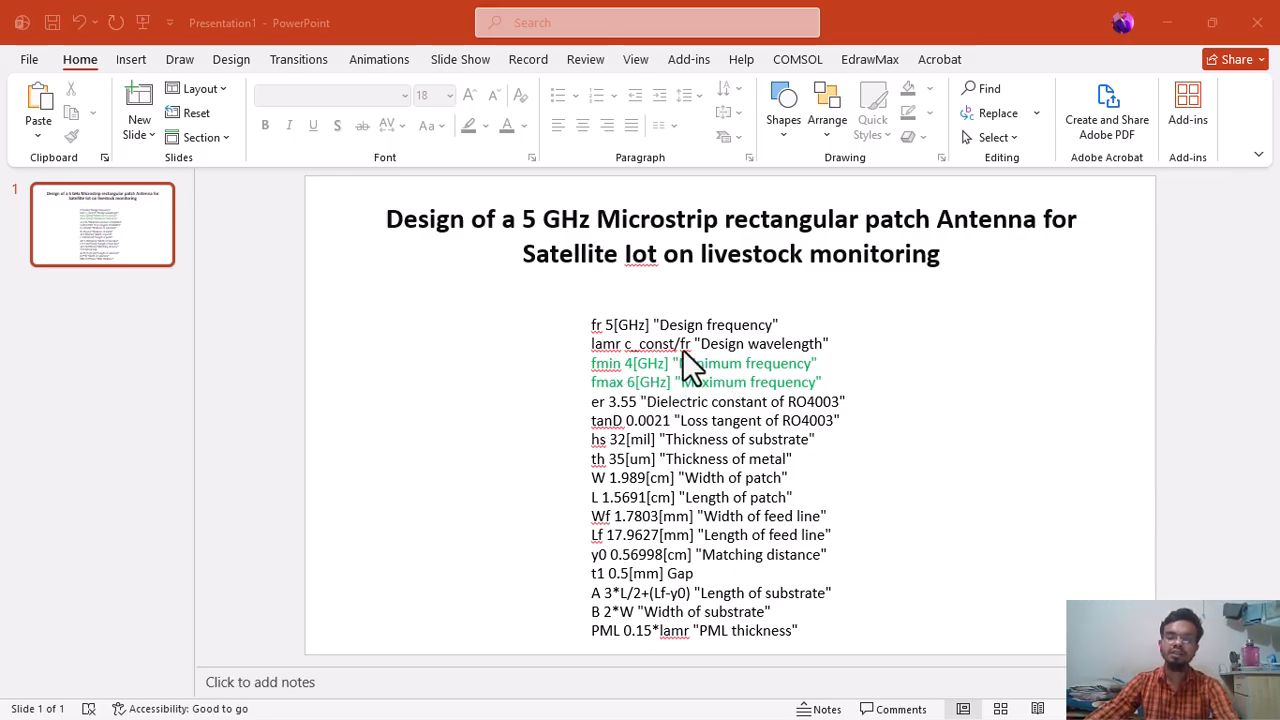
Switch to COMSOL Multiphysics and start a 3D model with the Electromagnetic Waves, Frequency Domain (emw) physics interface.
click(1164, 22)
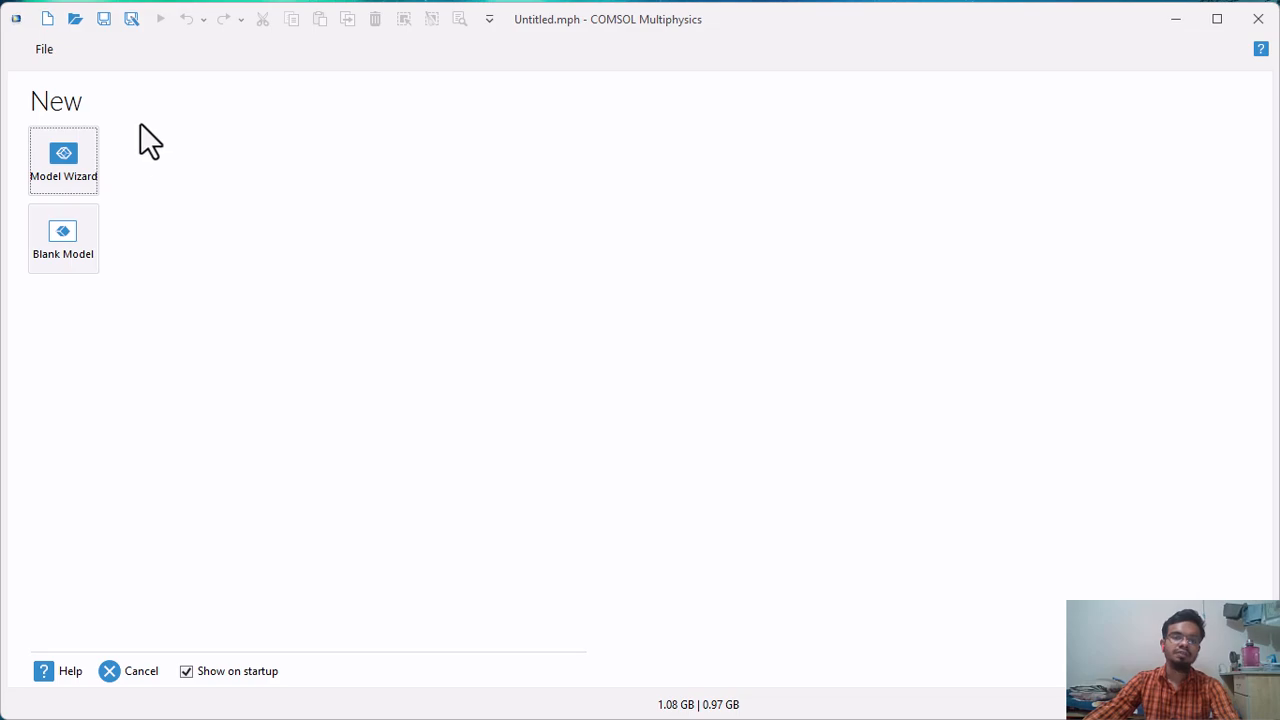
click(55, 158)
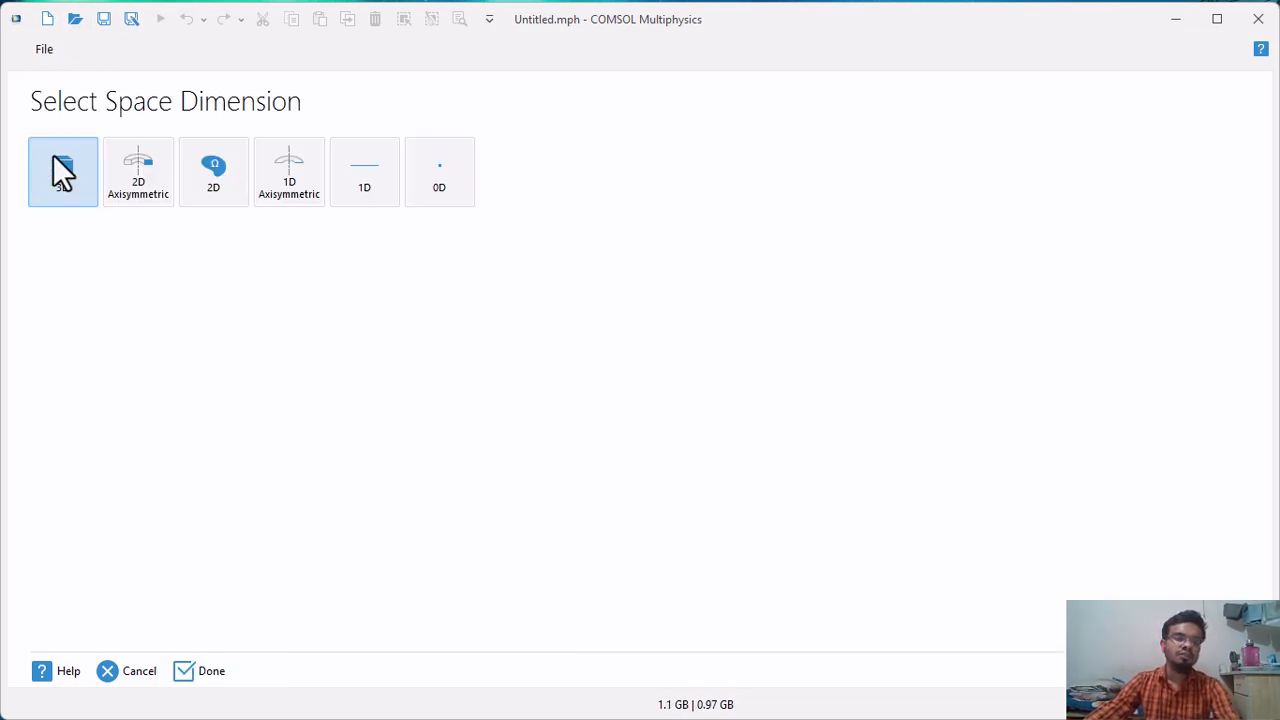
click(63, 175)
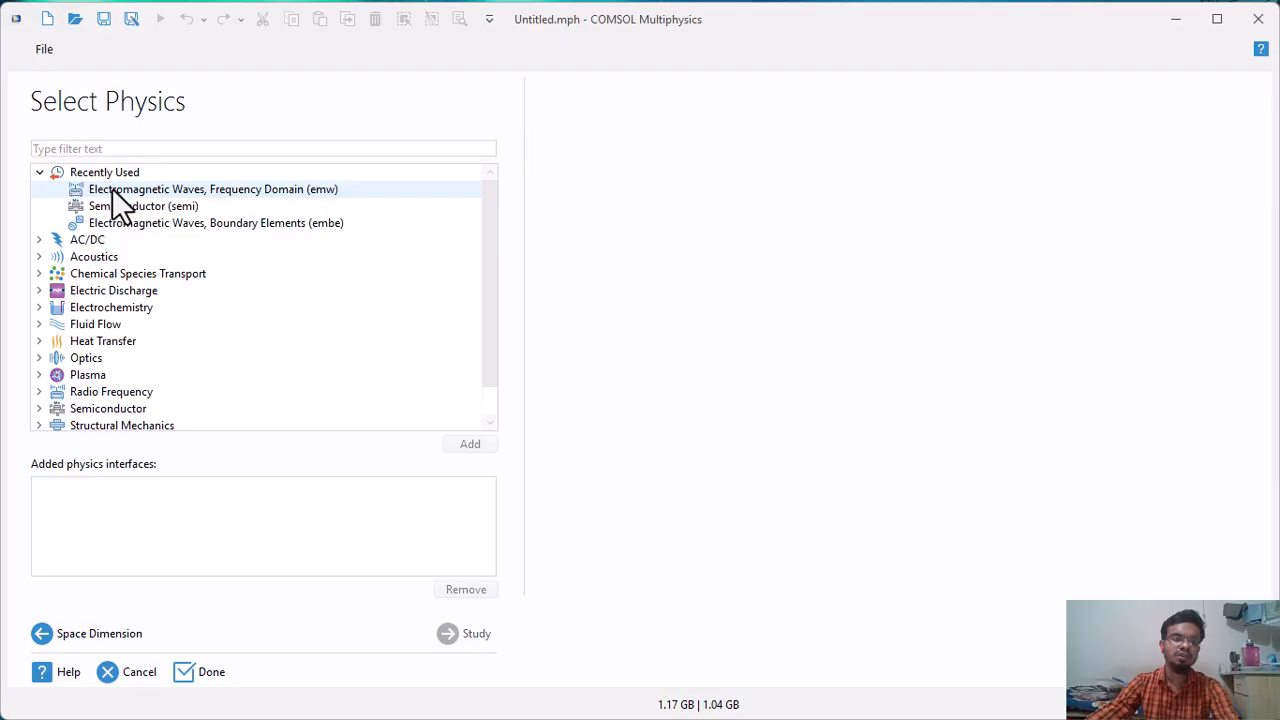
click(188, 189)
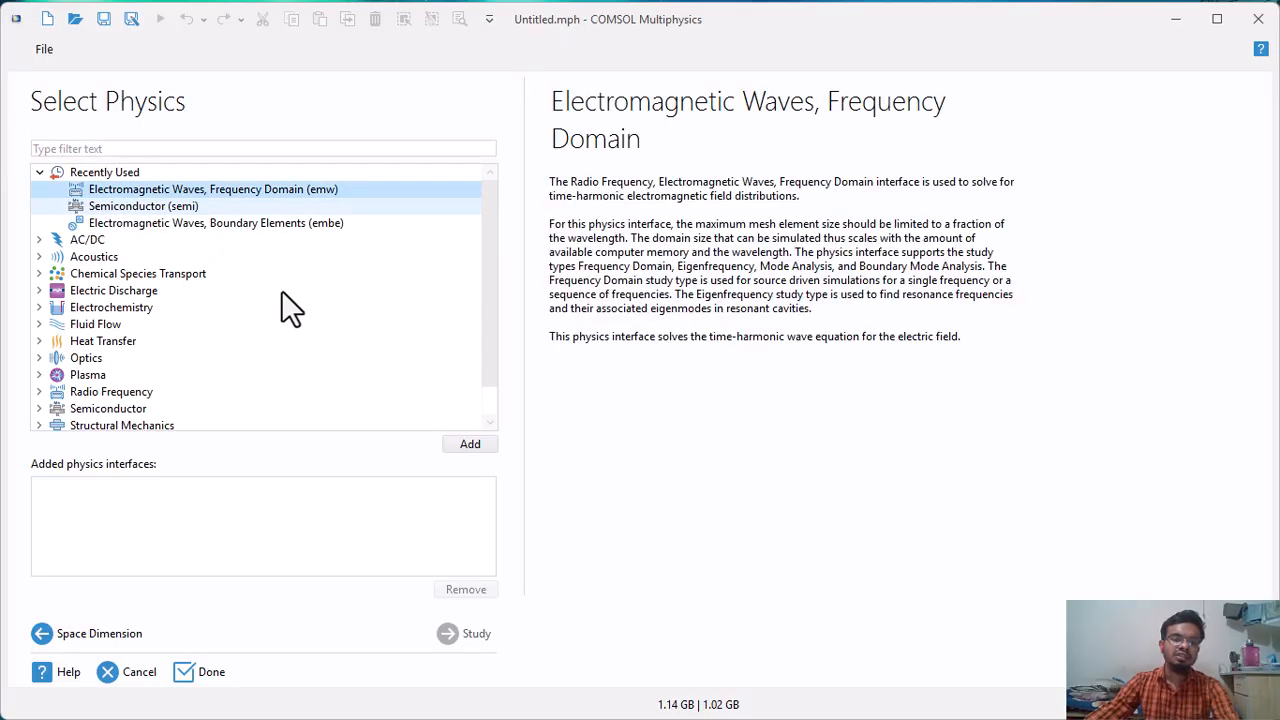
click(472, 444)
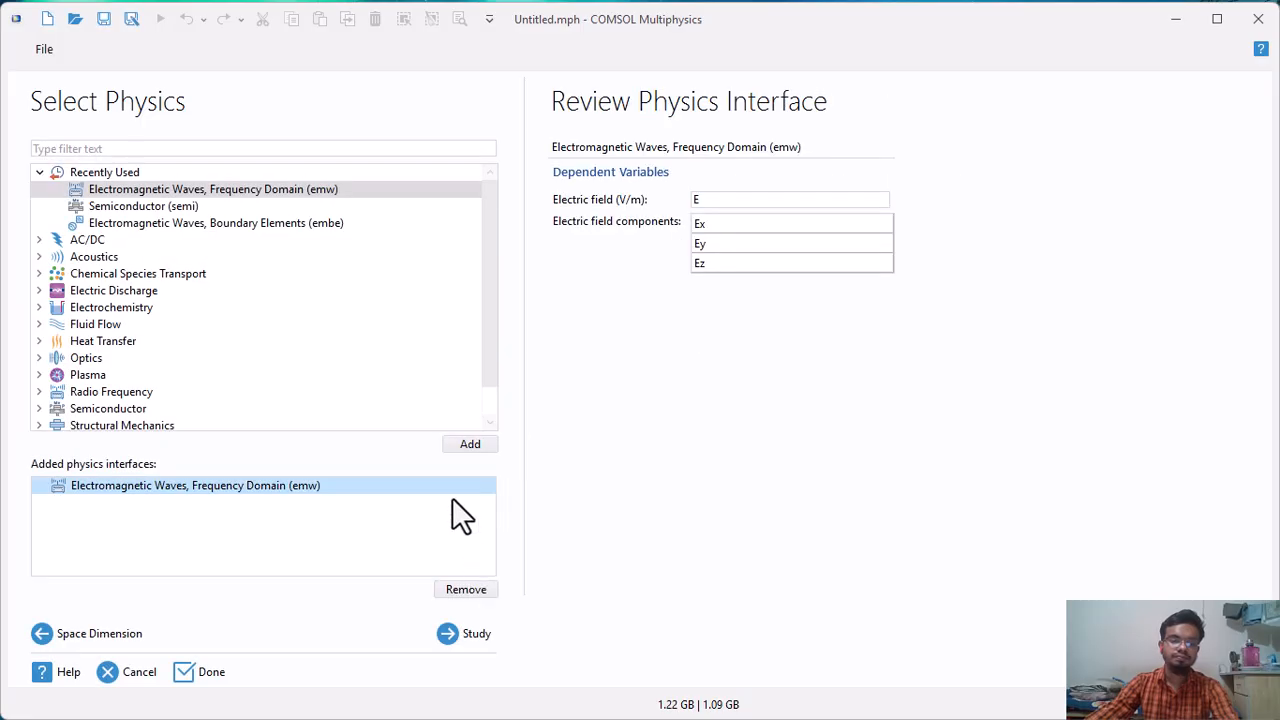
Add a general Frequency Domain study and finish the model setup.
click(449, 633)
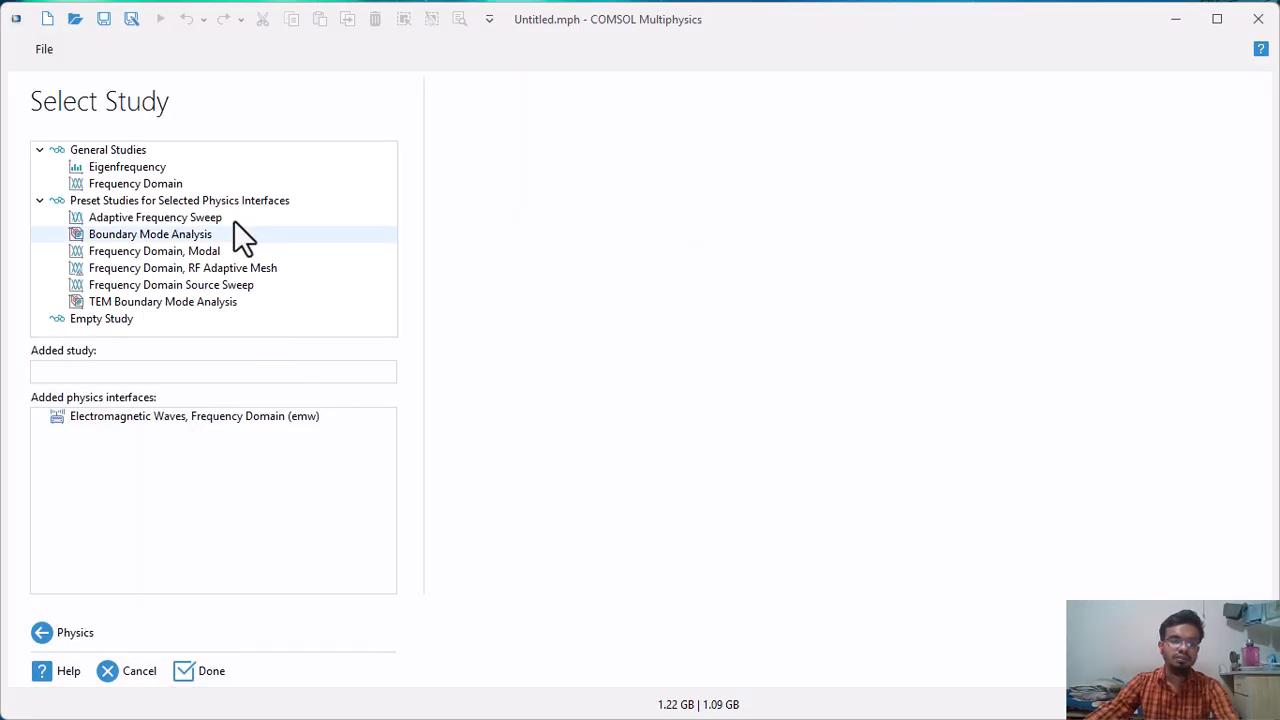
click(124, 185)
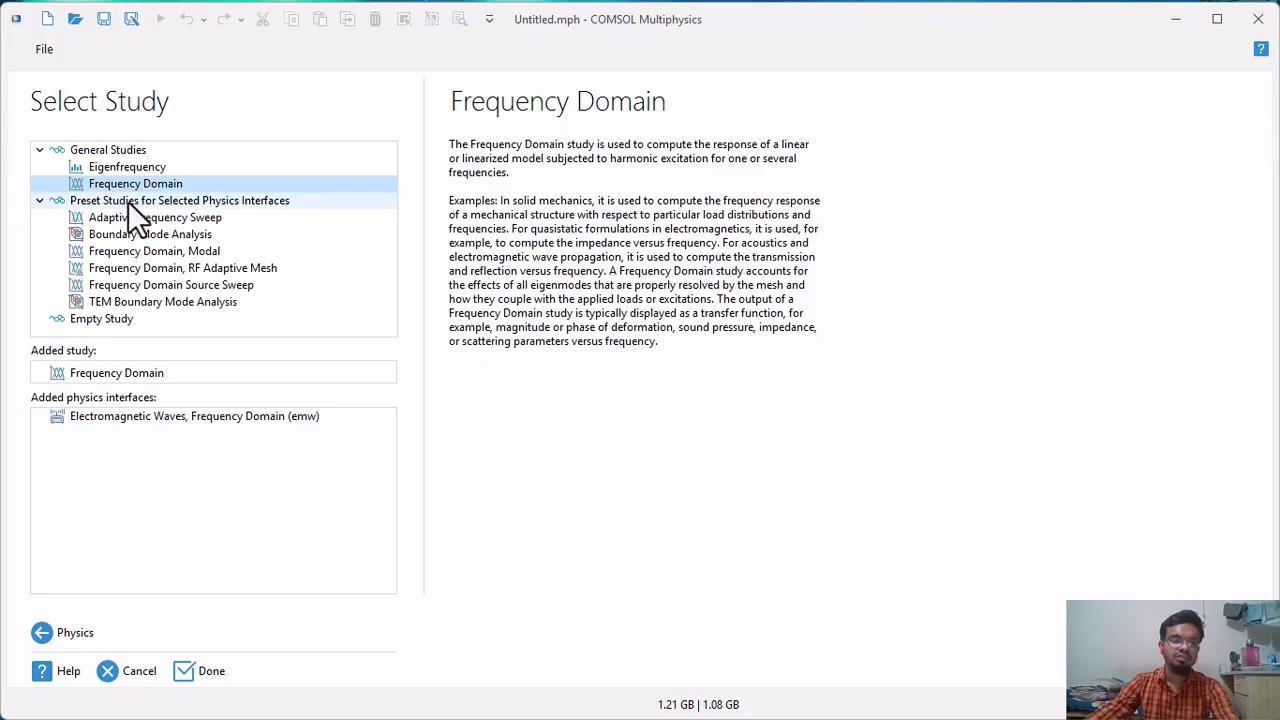
click(208, 672)
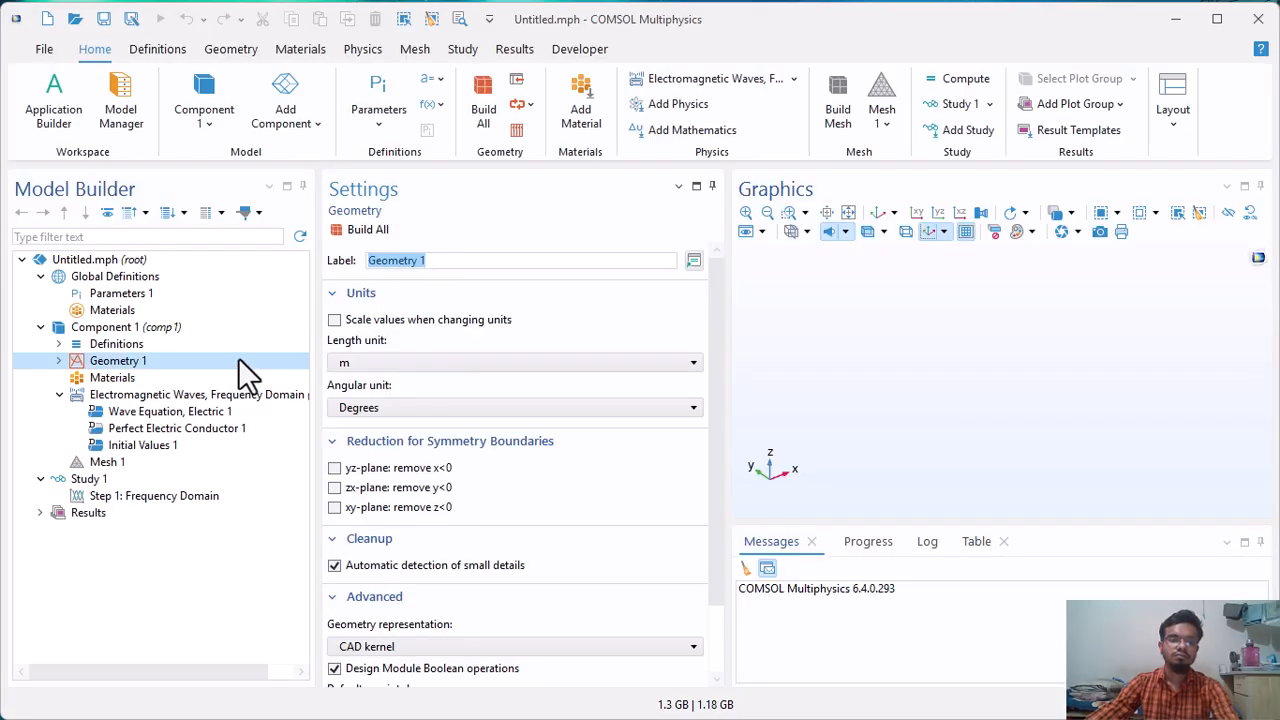
Load the global parameters from the desktop text file "5GHz - Copy".
click(114, 293)
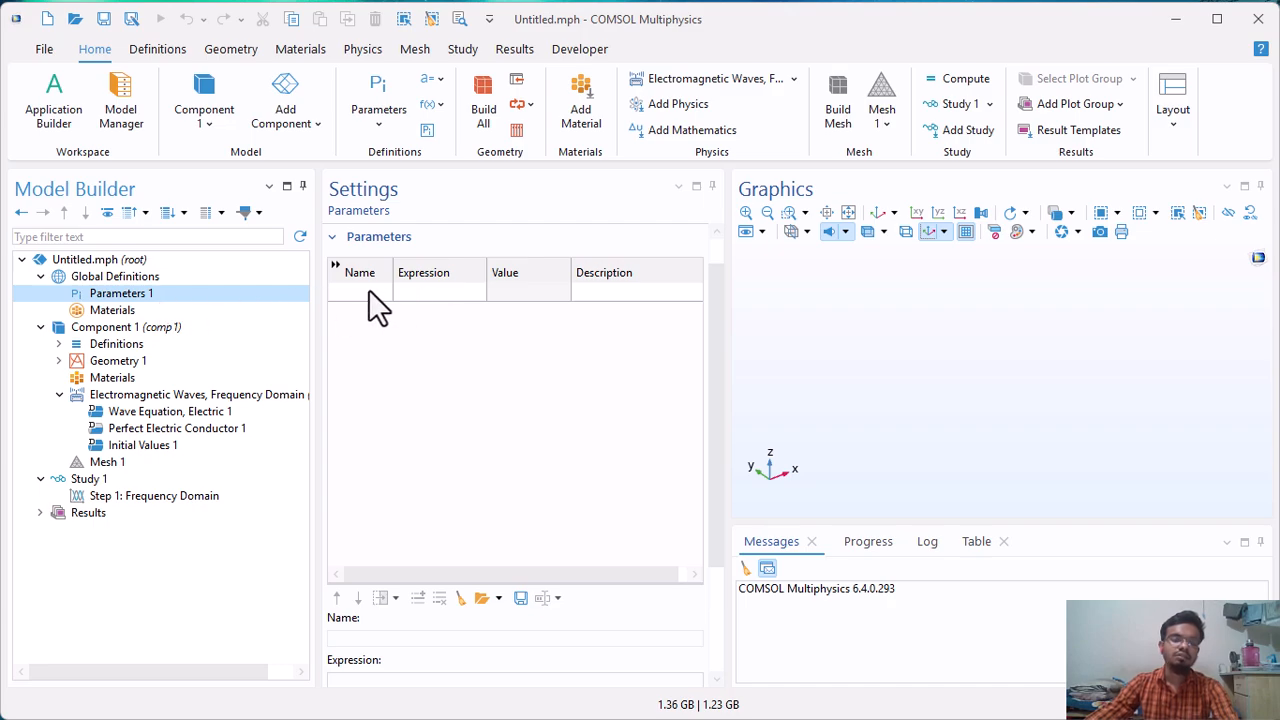
click(482, 597)
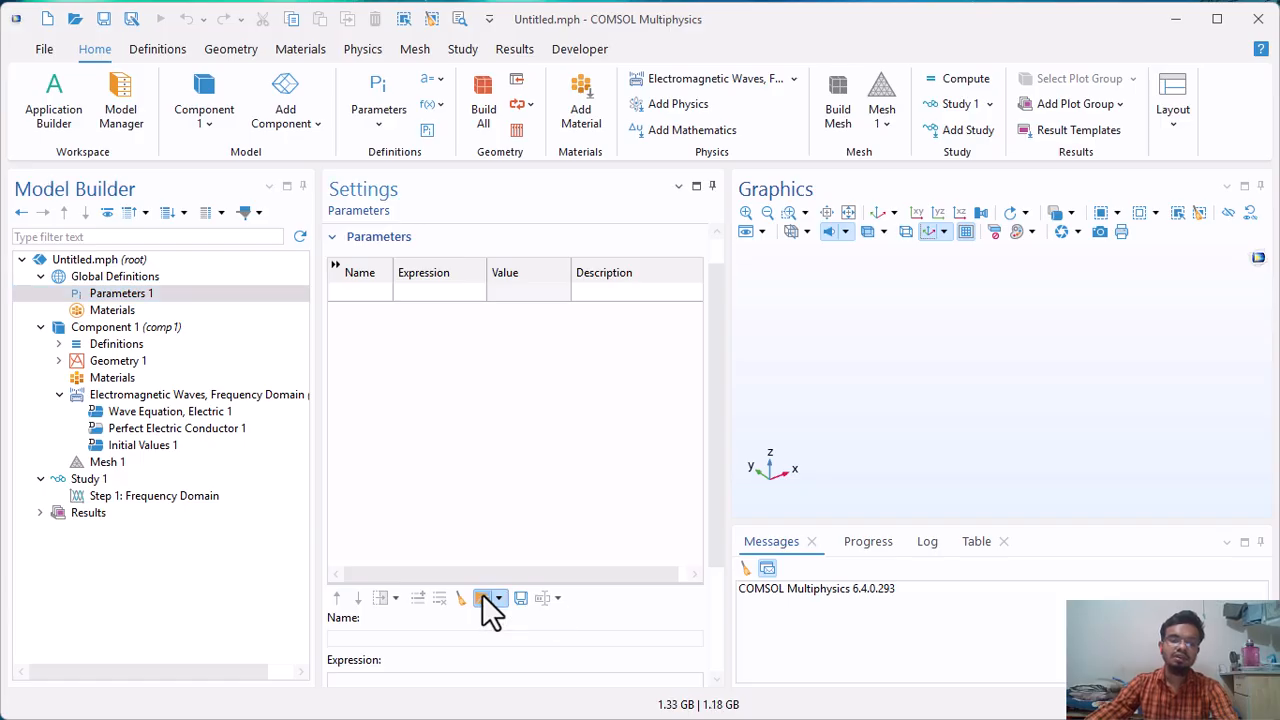
click(223, 298)
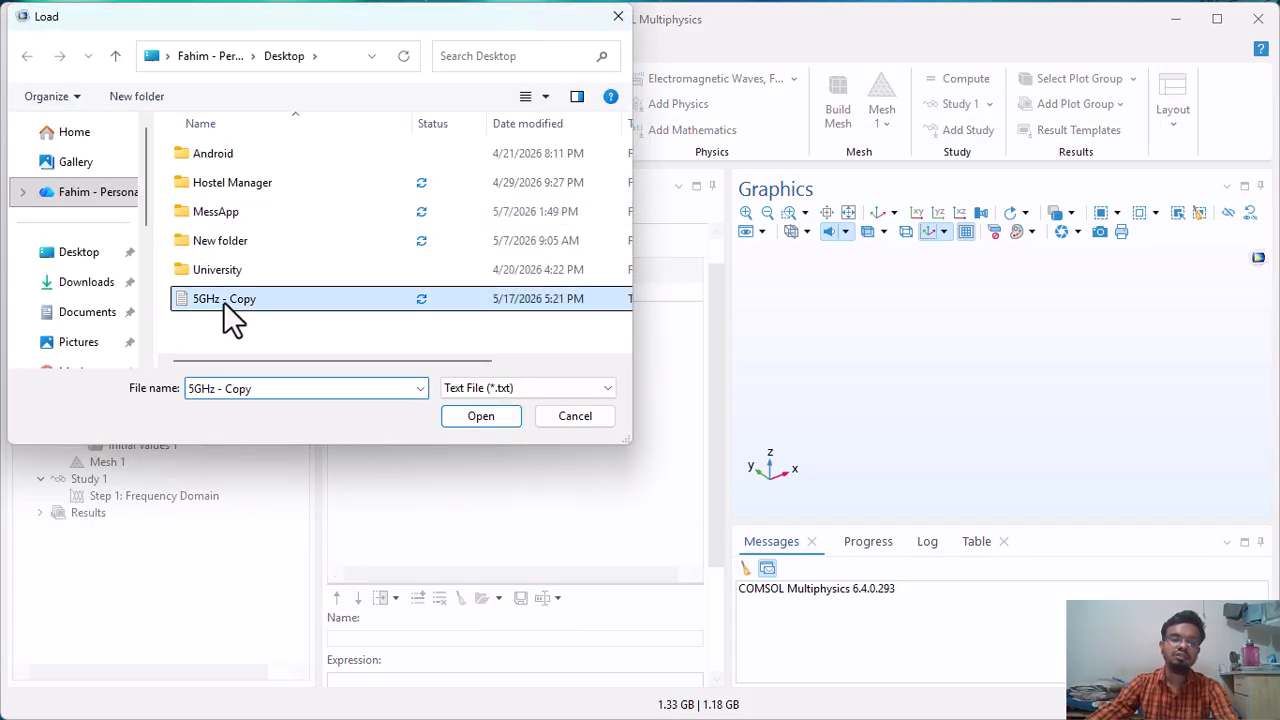
click(472, 408)
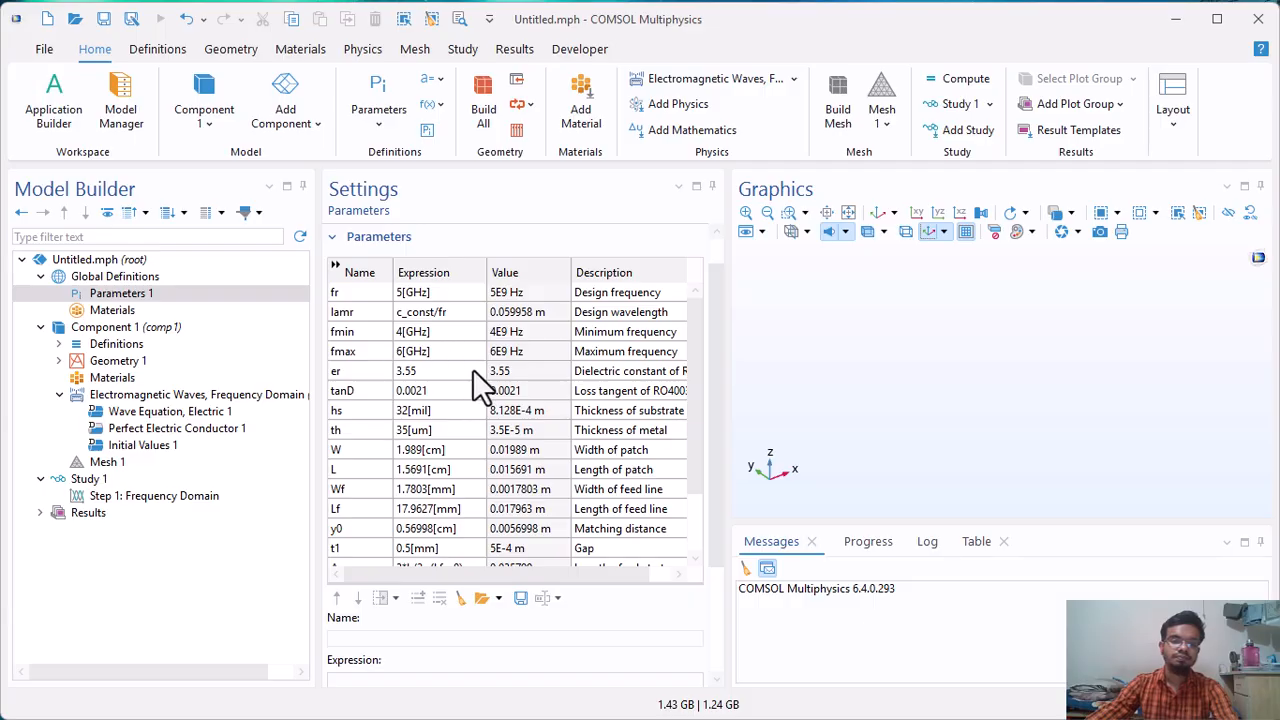
mouse_move(688, 328)
mouse_down()
mouse_move(703, 400)
mouse_move(702, 338)
mouse_up()
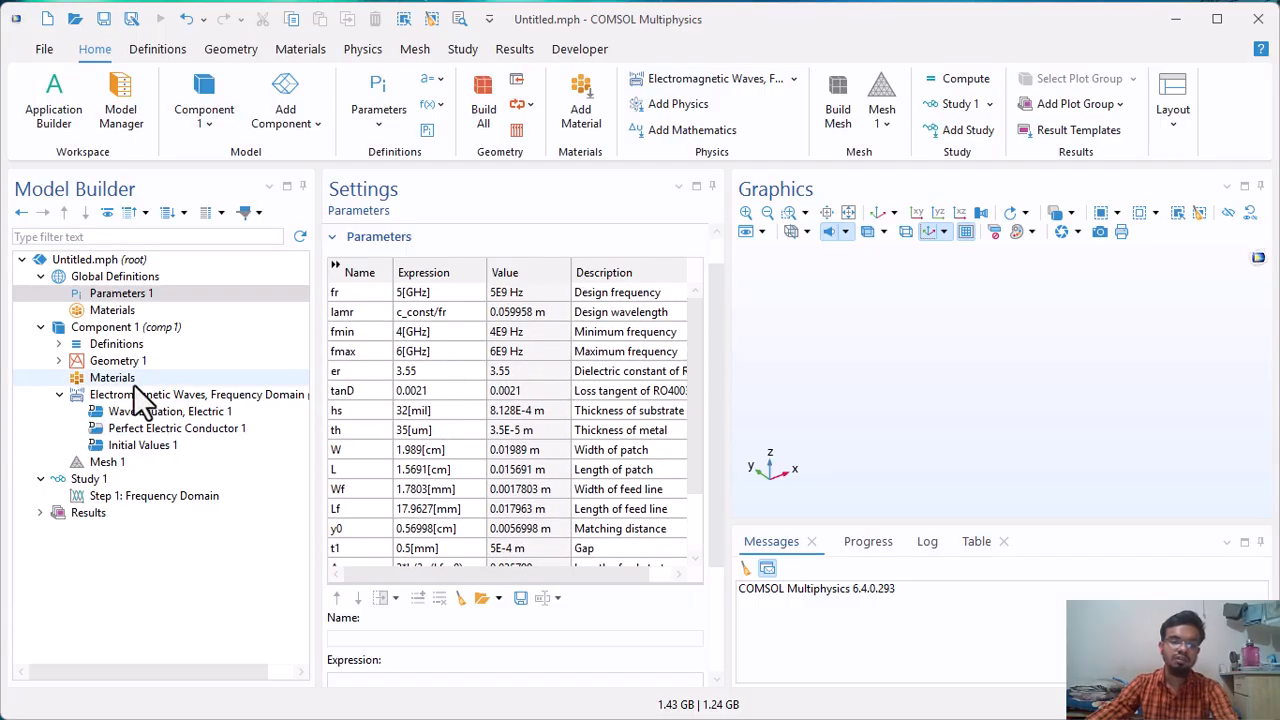
Add a block to Geometry 1 and label it "Substract".
click(118, 361)
right_click(118, 360)
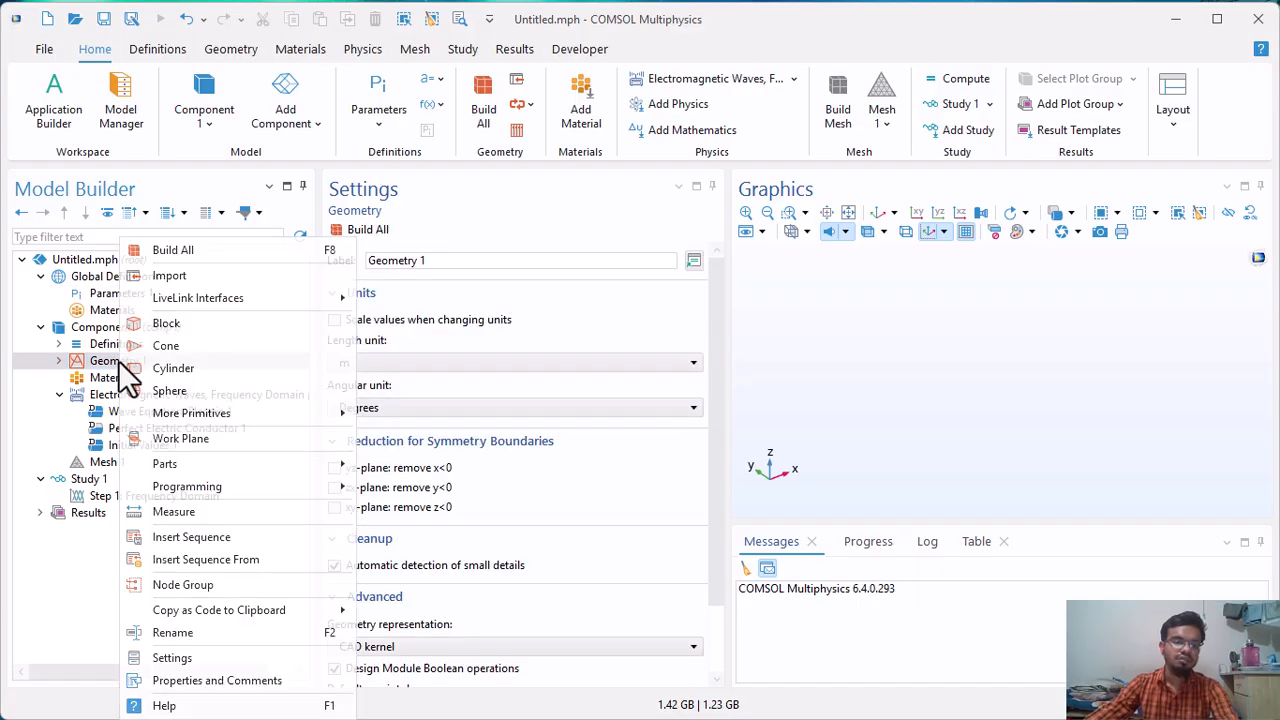
click(485, 238)
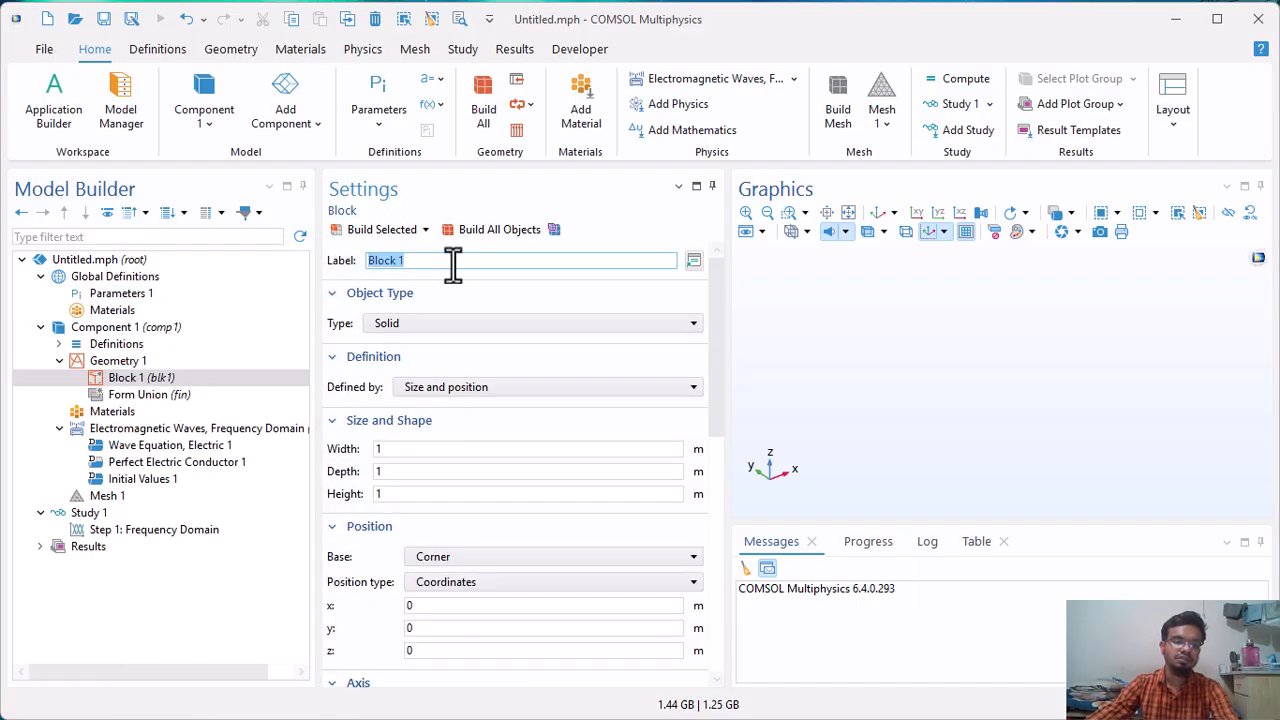
text(Su)
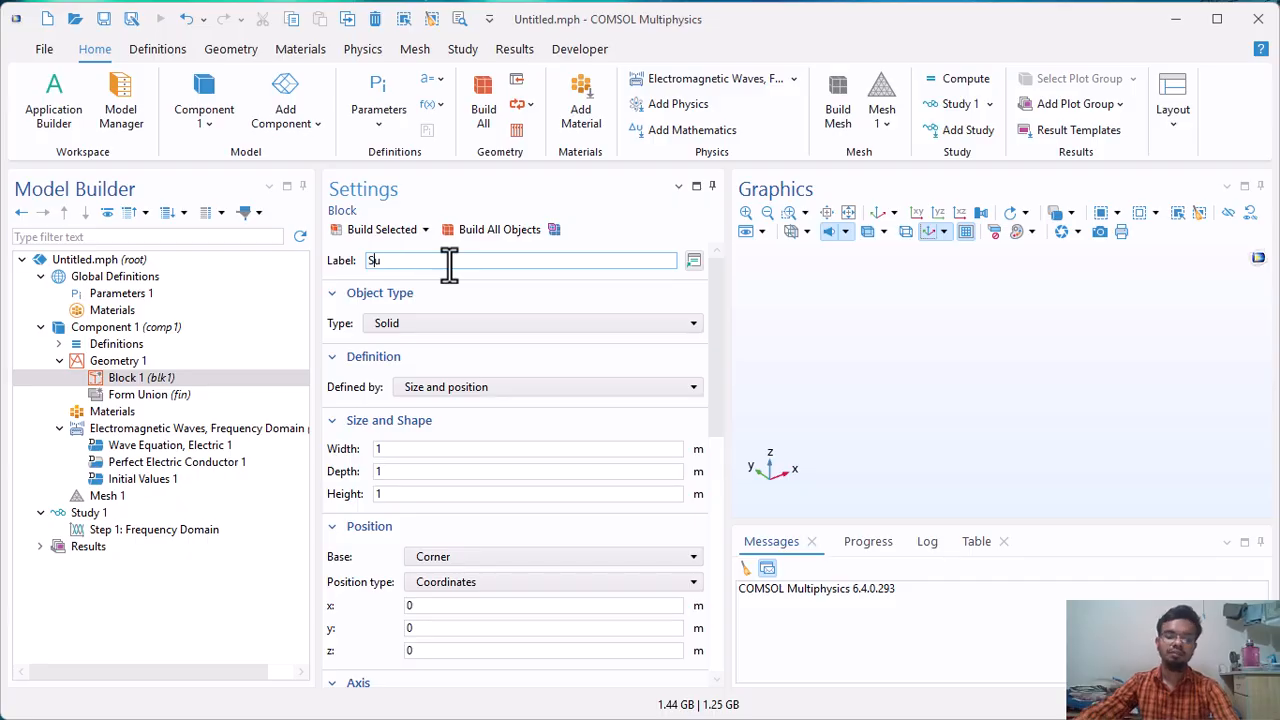
text(bstract)
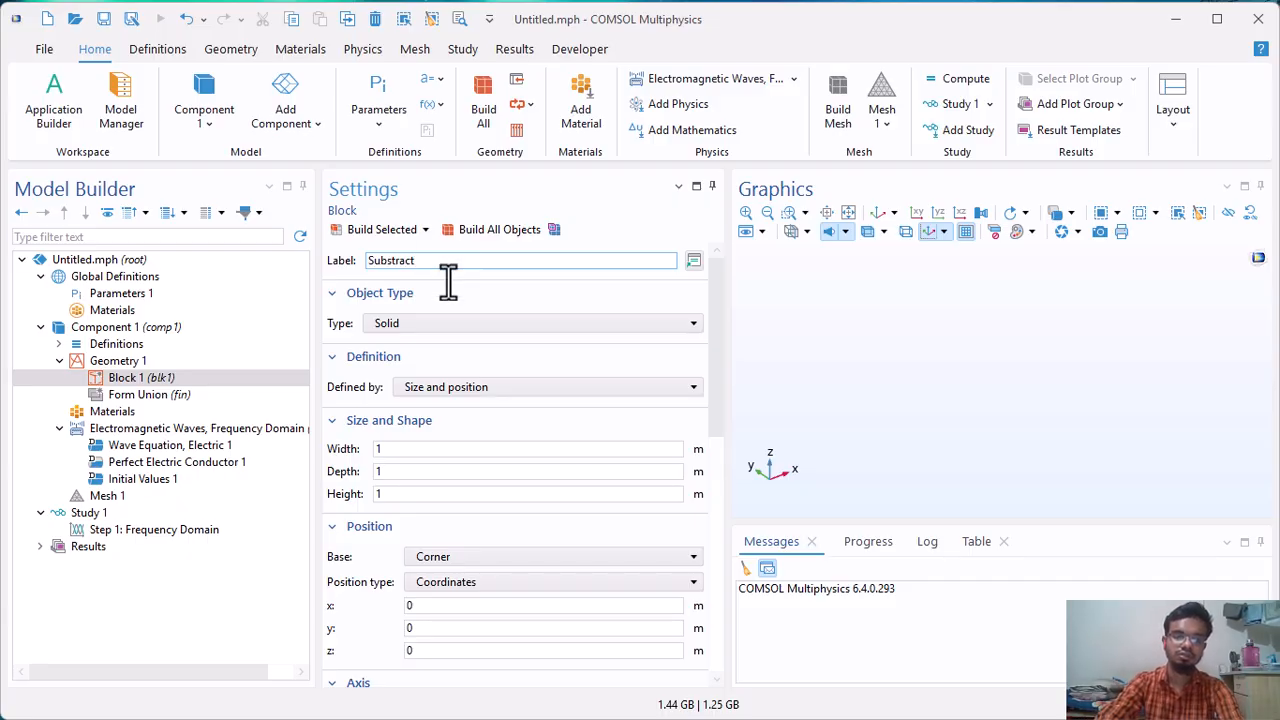
Set the Substract block's width to A, depth to B and height to th+hs.
double_click(394, 449)
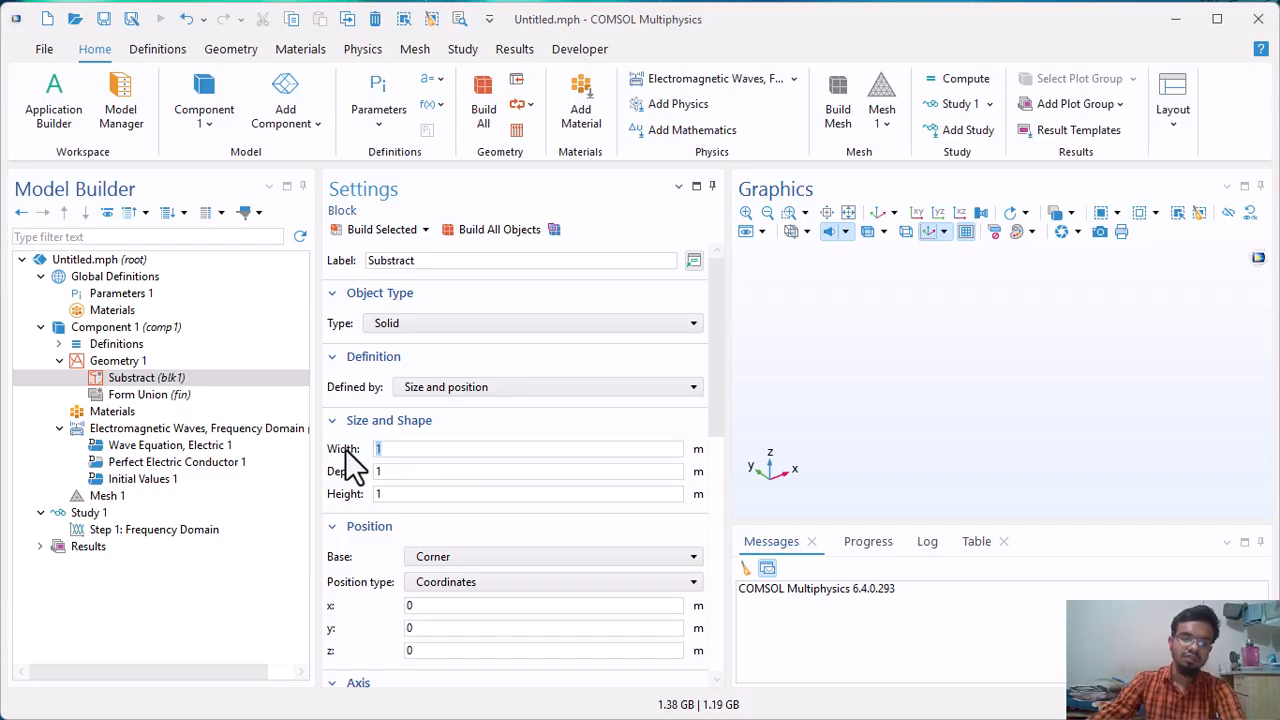
text(A)
click(404, 471)
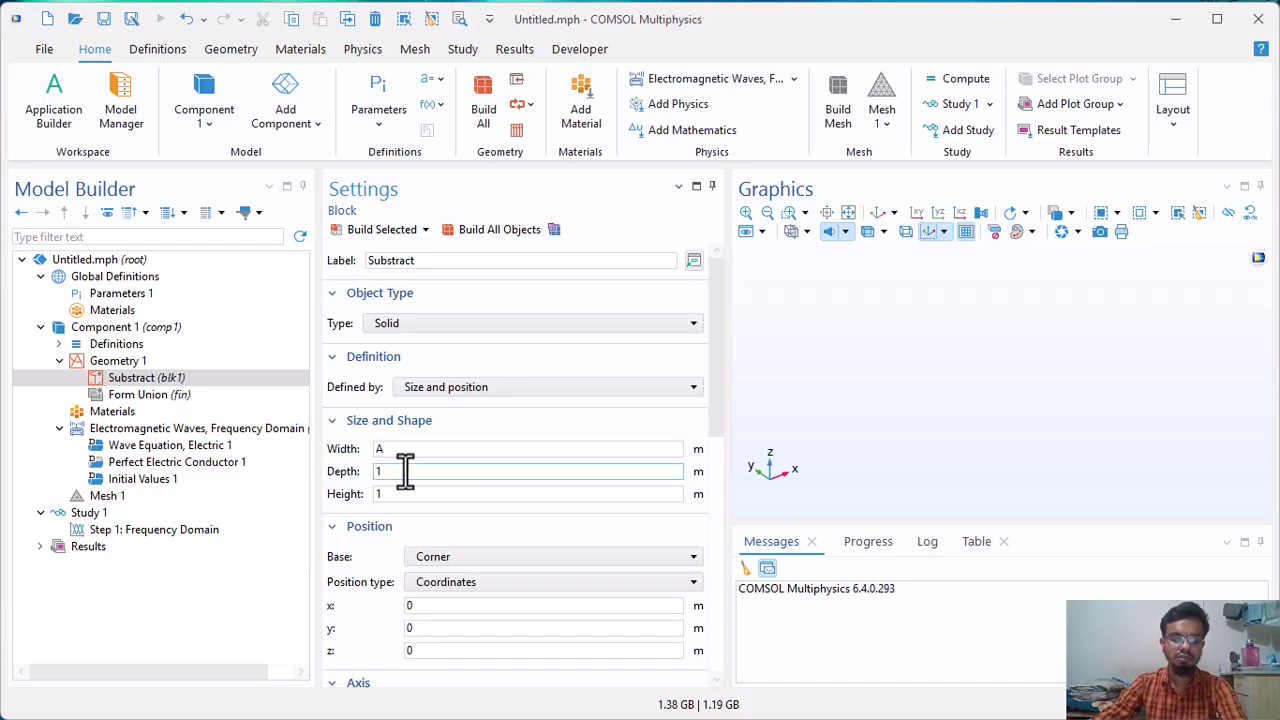
double_click(404, 471)
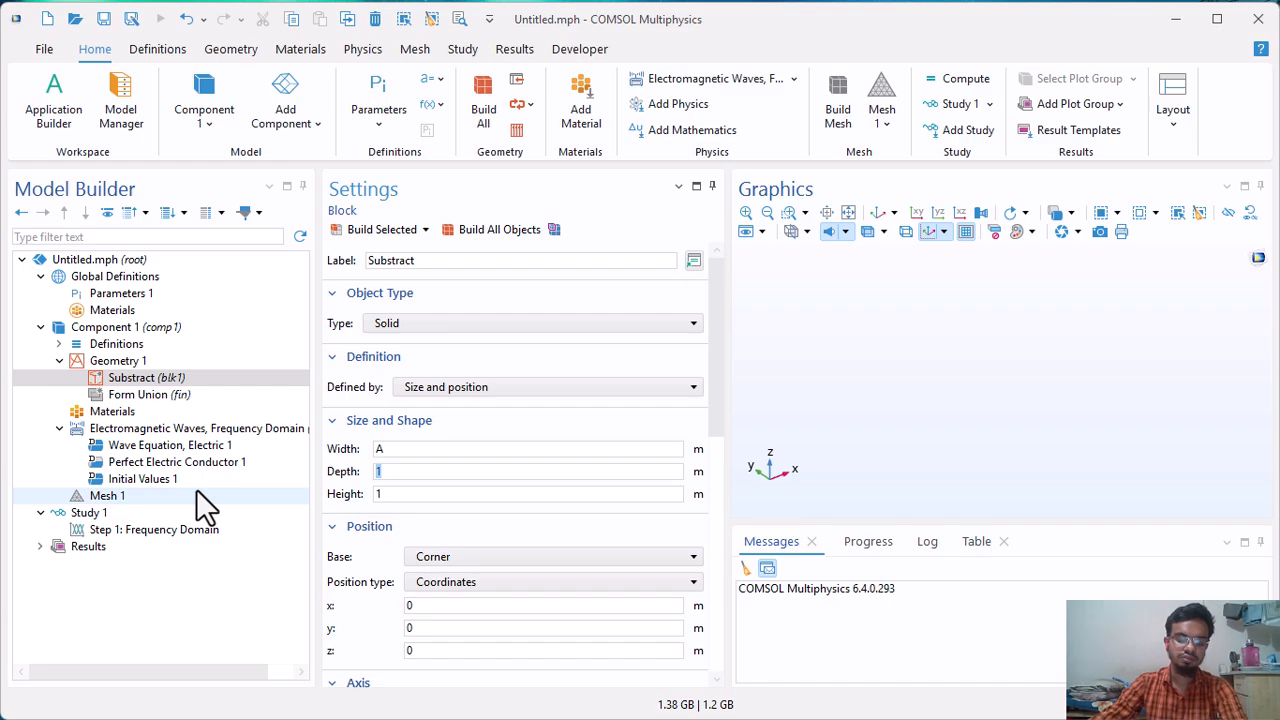
text(B)
double_click(423, 494)
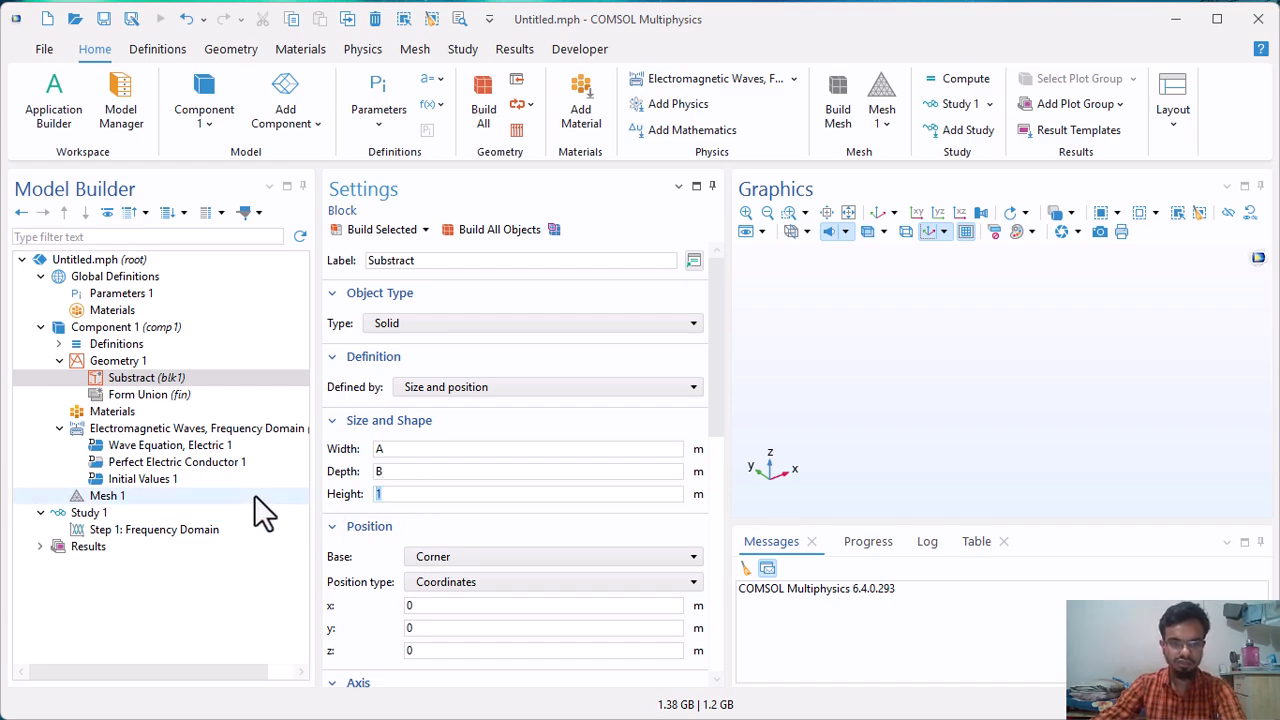
text(th+hs)
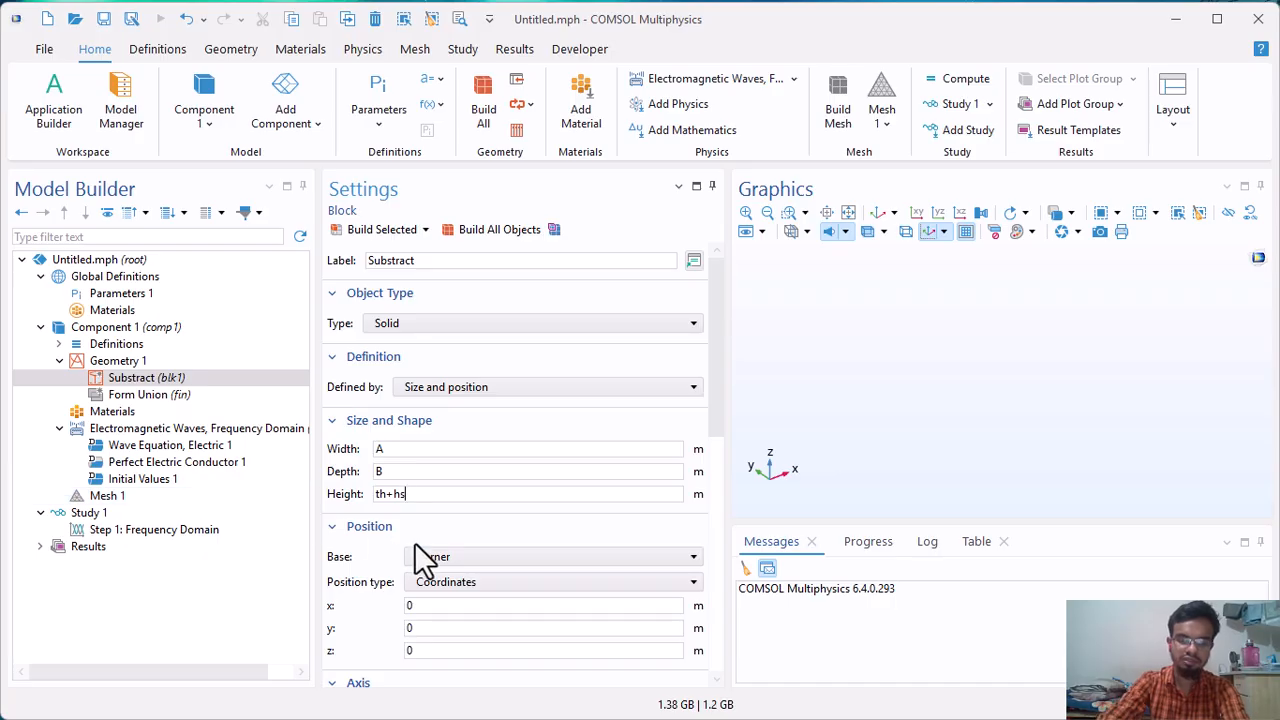
Base the Substract block's position on its center and set its z coordinate to (th+hs)/2.
scroll(422, 562, down, 1)
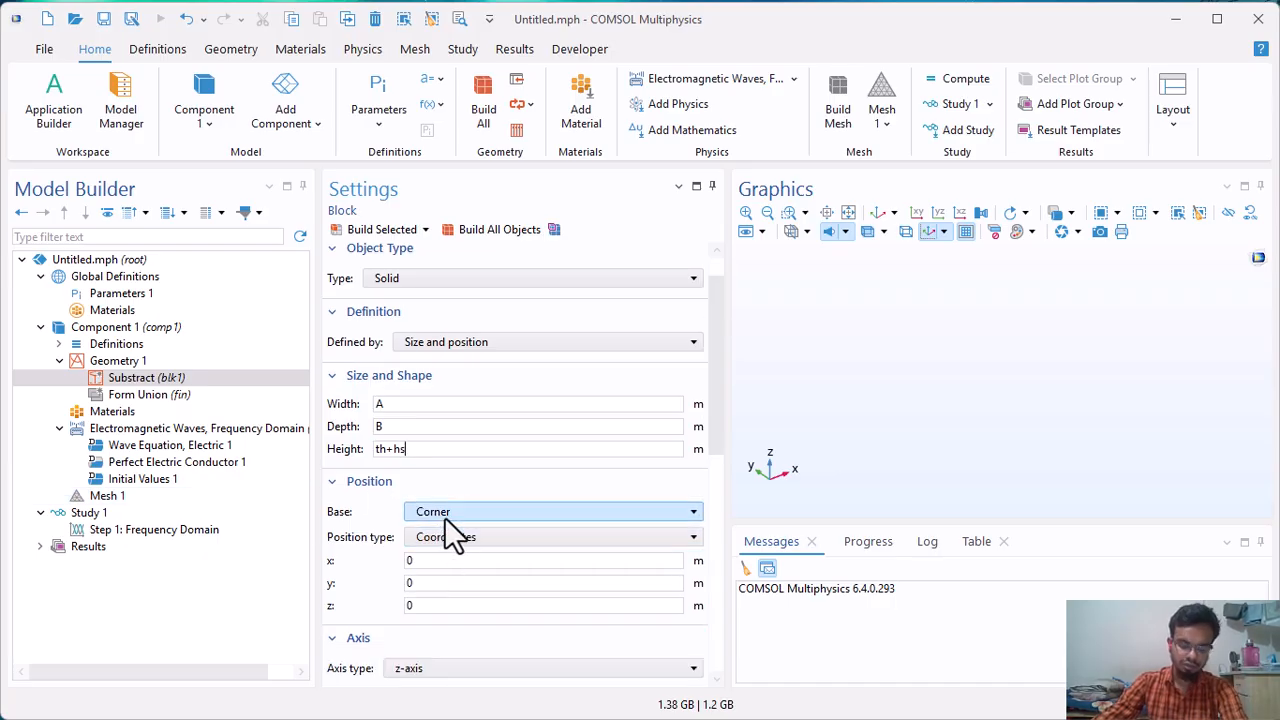
click(444, 512)
click(440, 545)
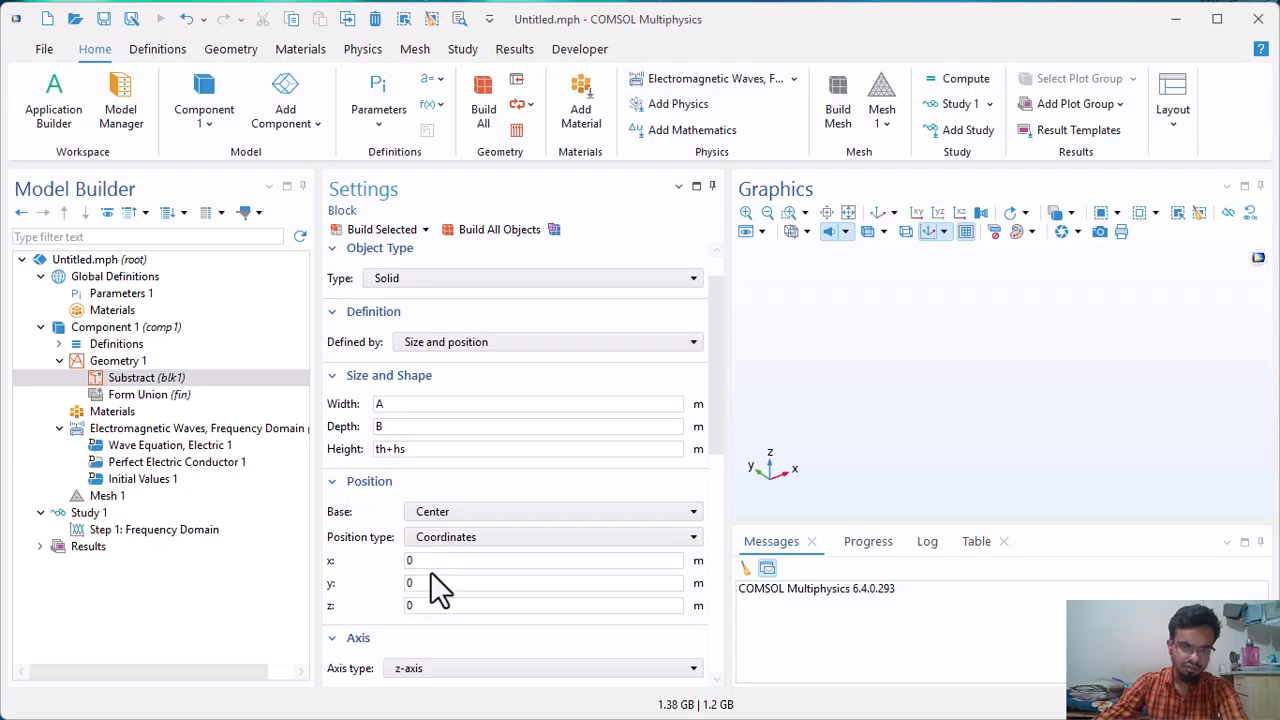
double_click(430, 607)
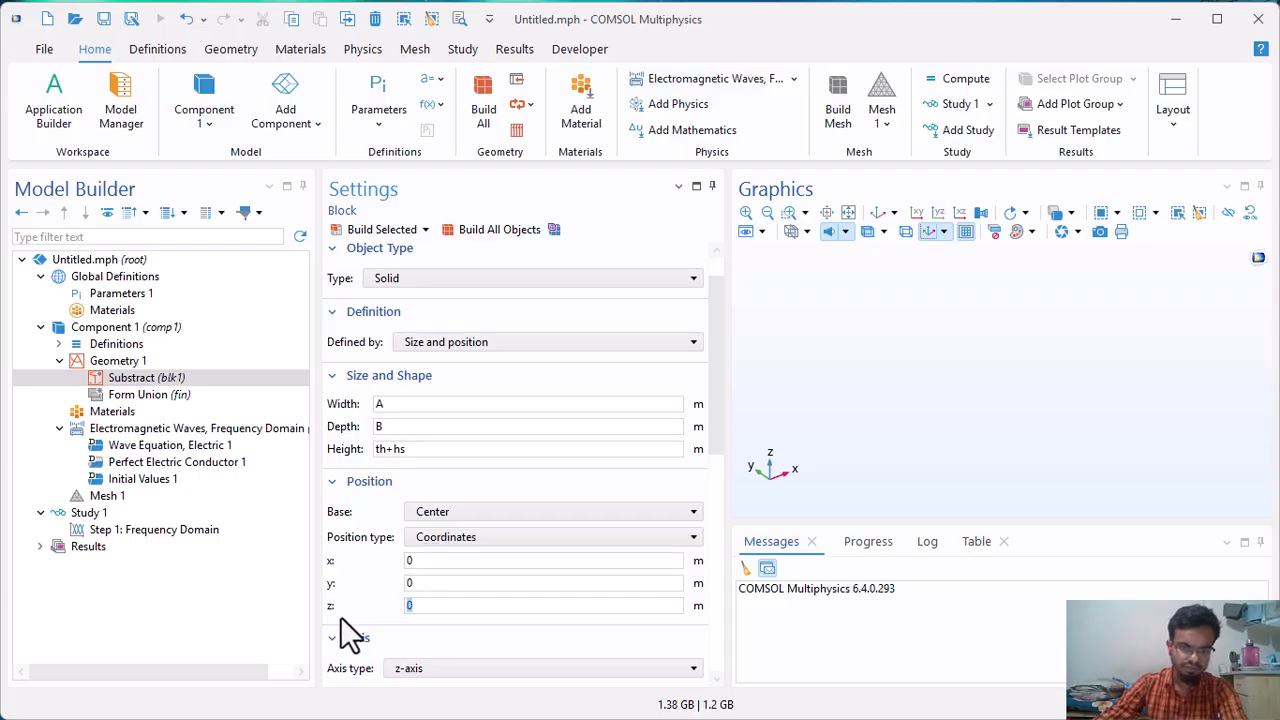
text(()
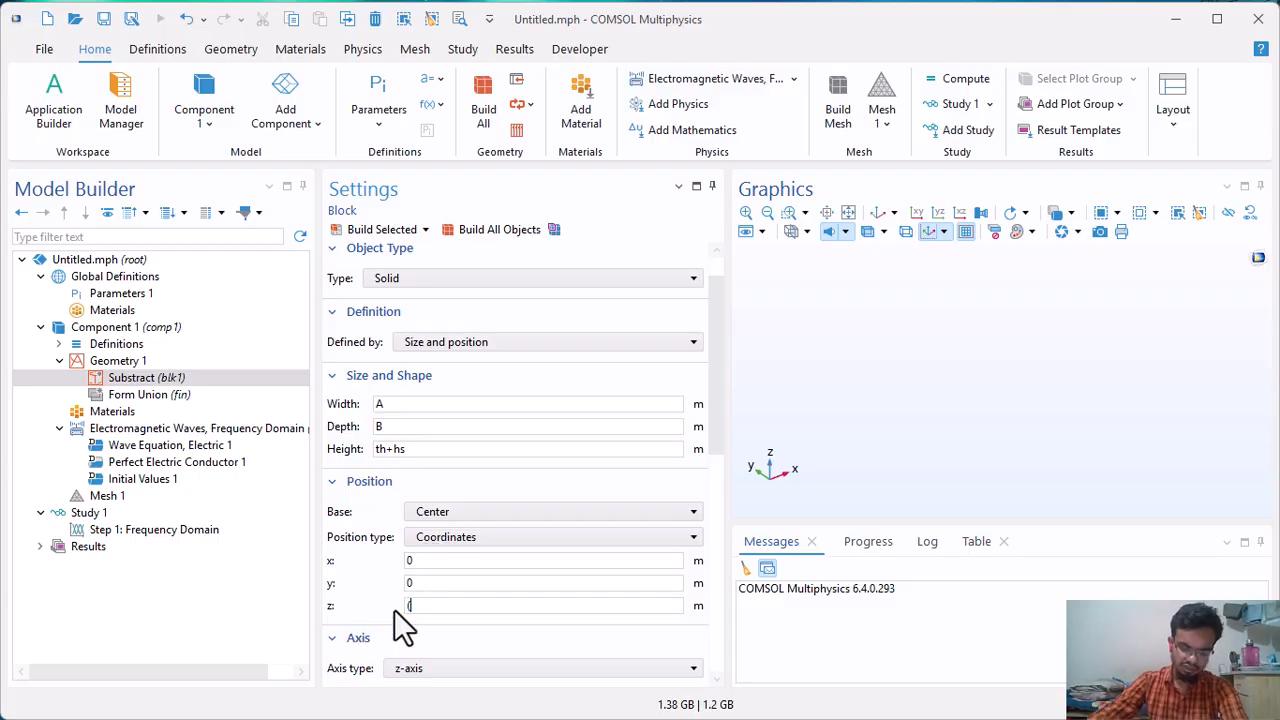
text(th+hs)
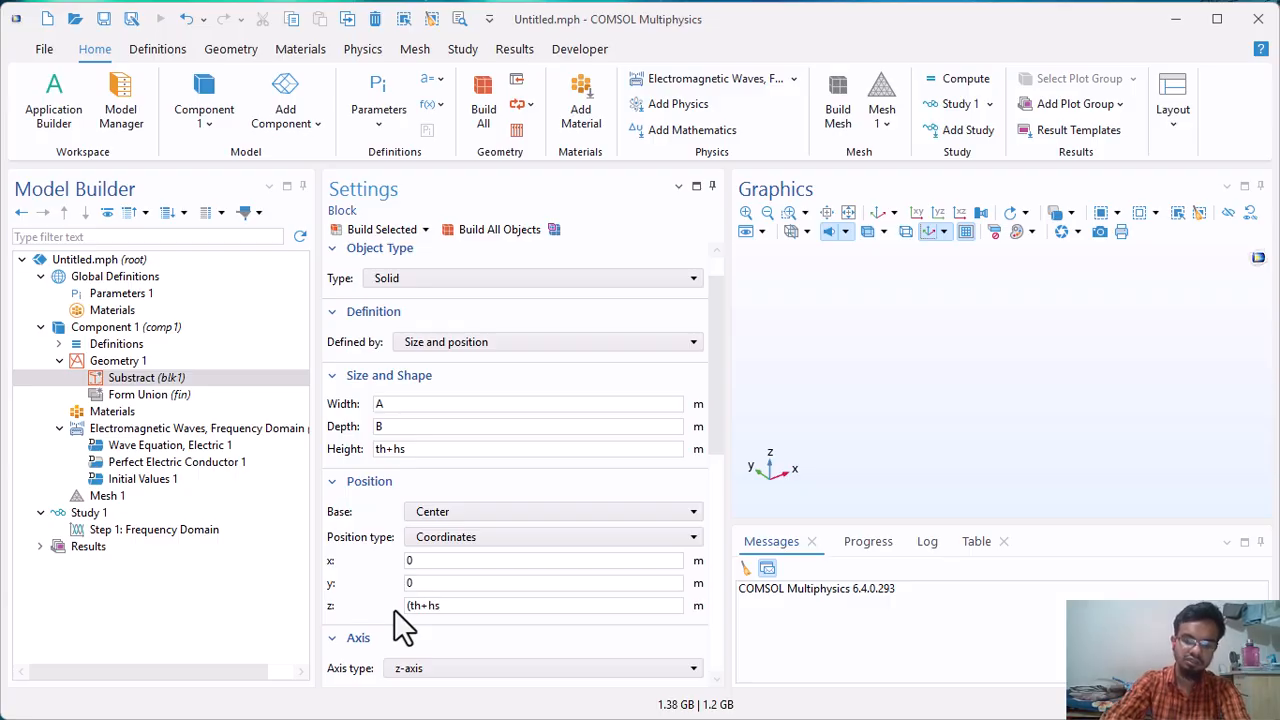
text()/2)
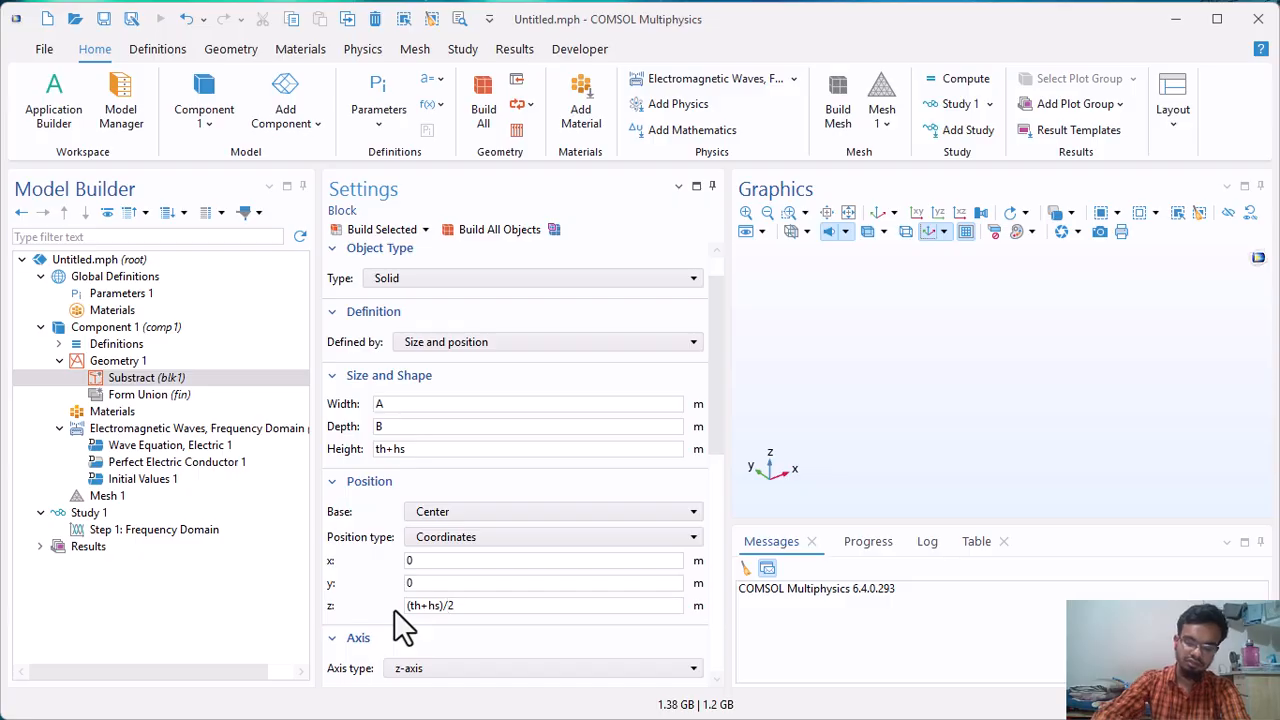
Give the Substract block a layer of thickness th and build the block.
scroll(396, 609, down, 5)
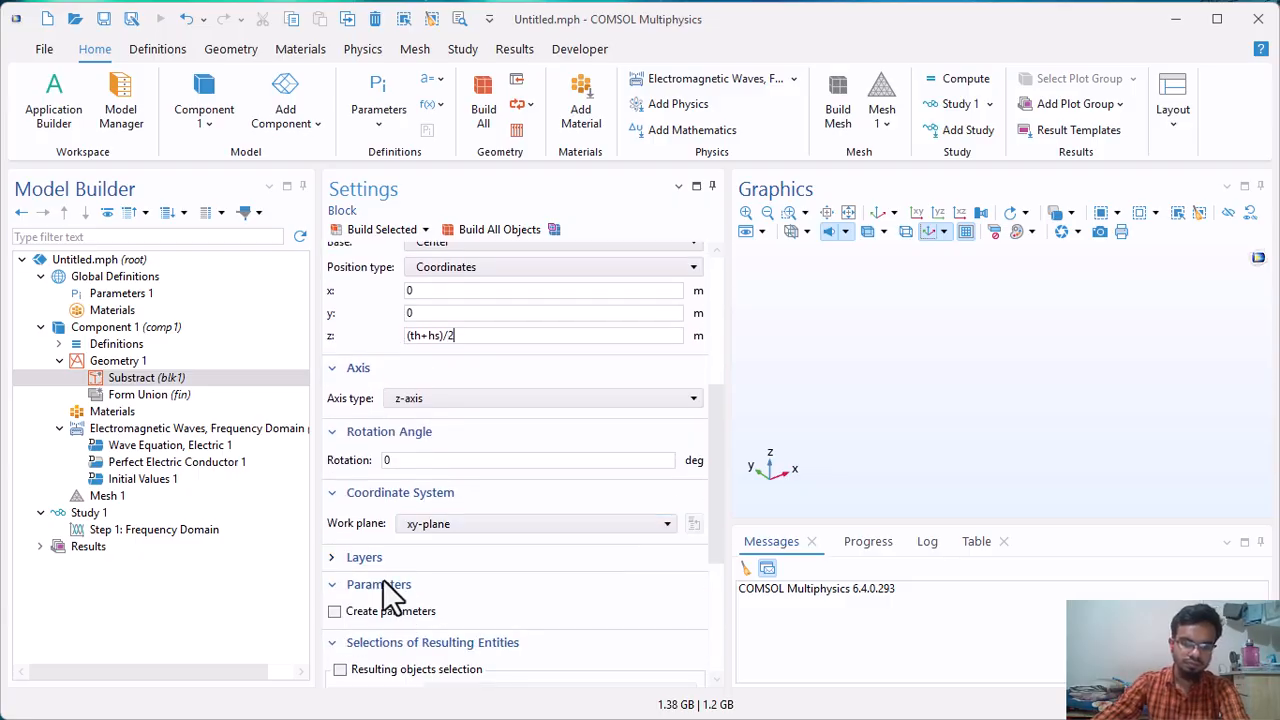
click(364, 559)
click(491, 614)
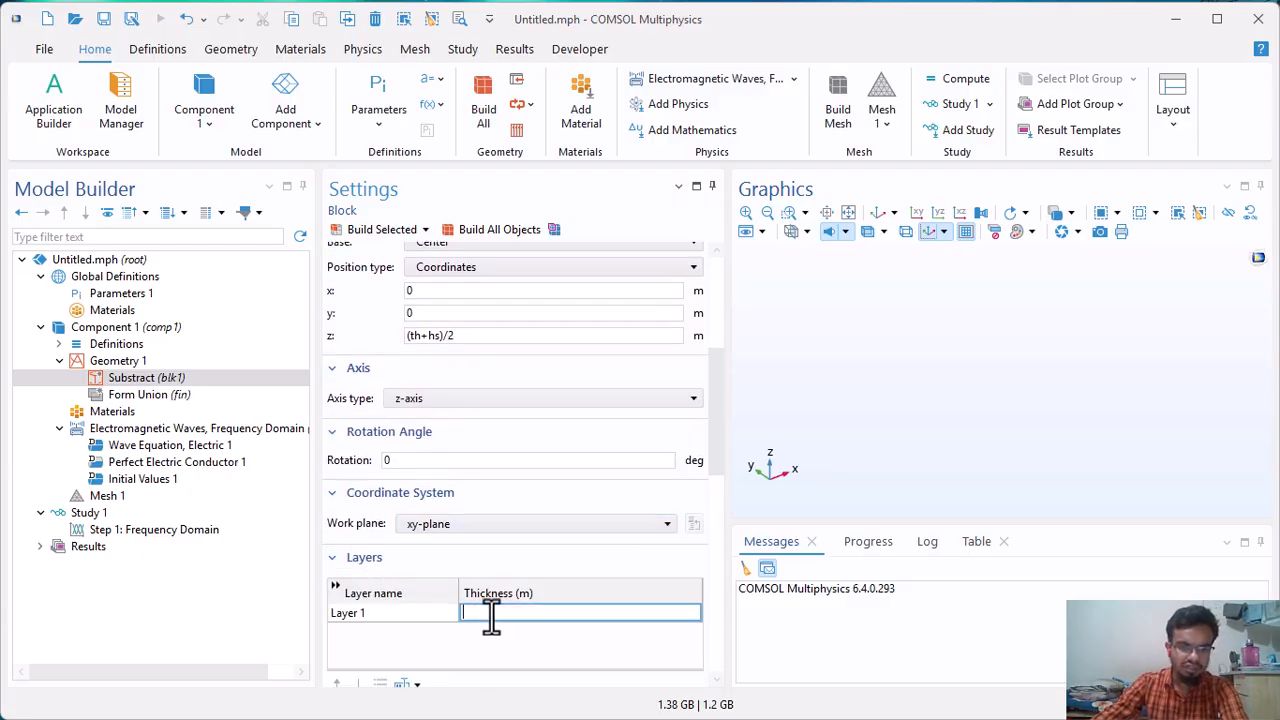
text(th)
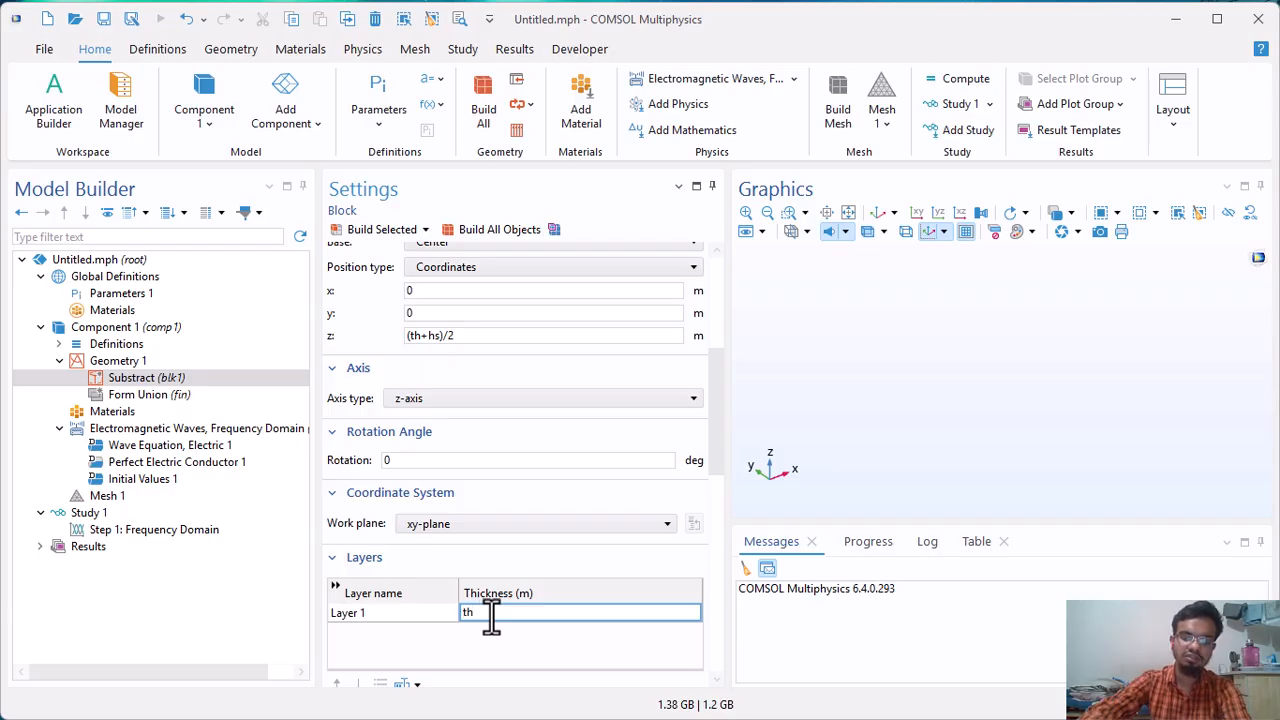
click(411, 232)
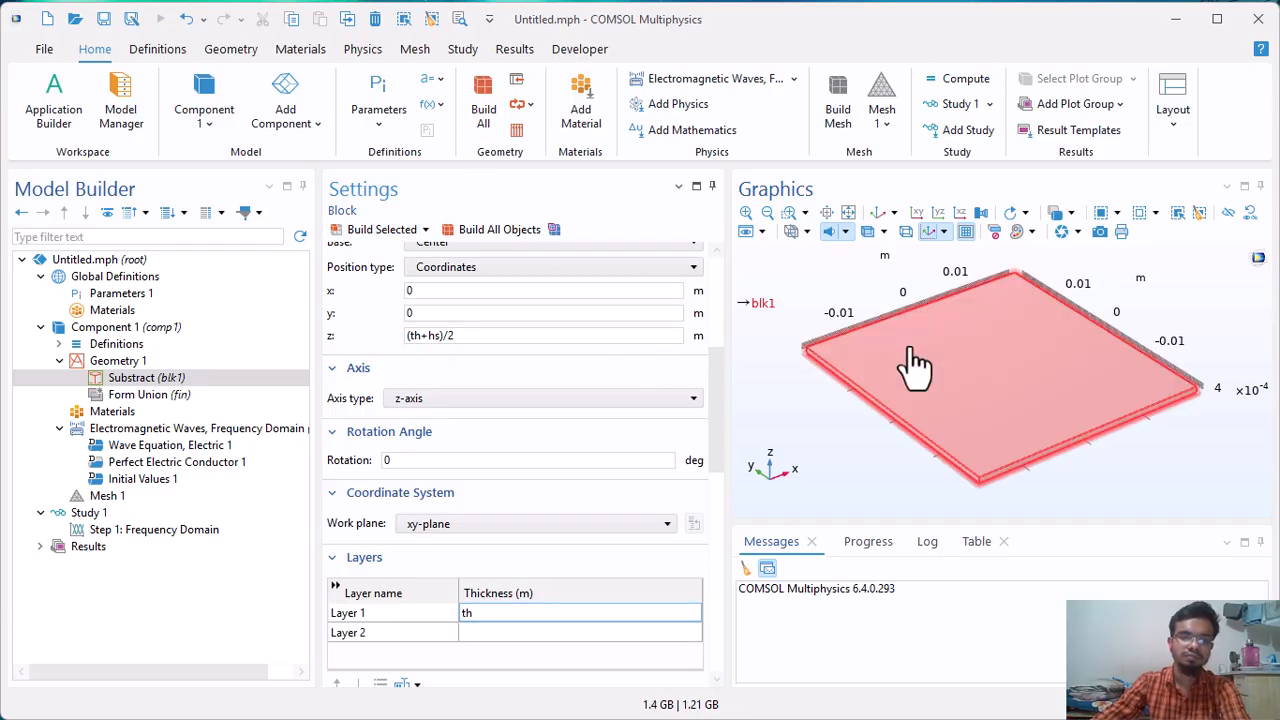
drag(914, 371, 991, 257)
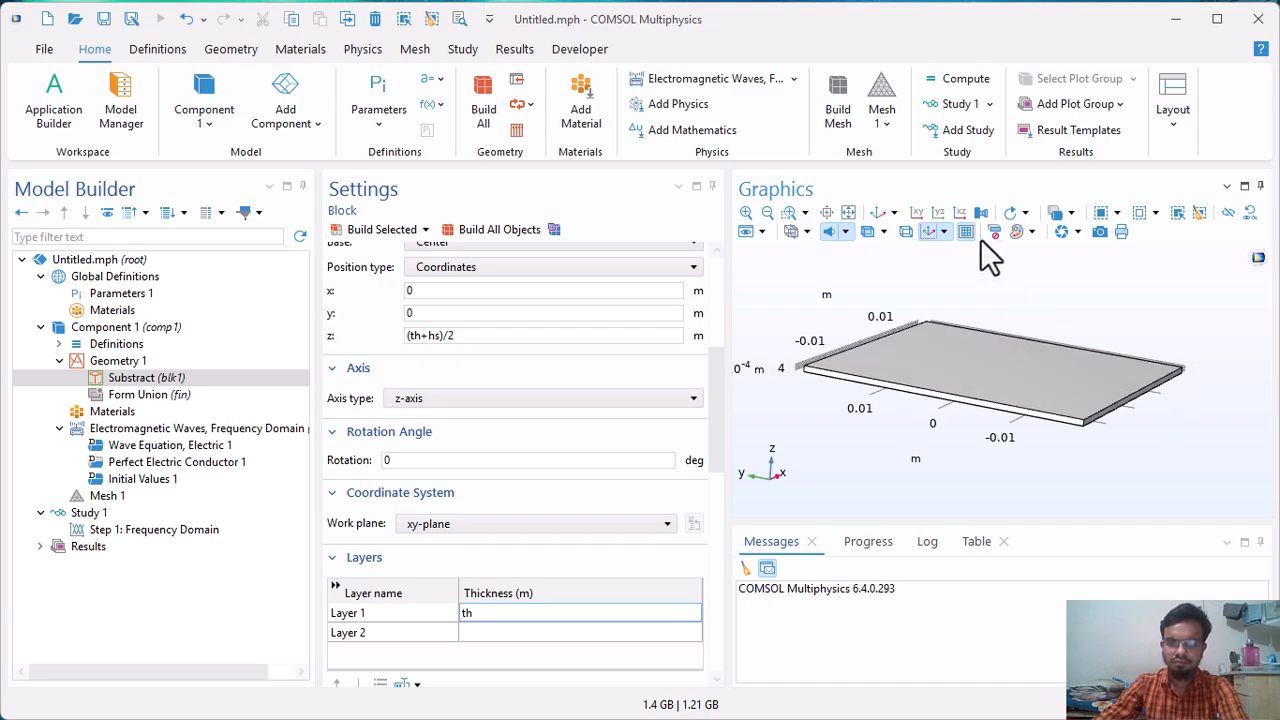
Add a work plane to Geometry 1.
click(127, 364)
right_click(127, 363)
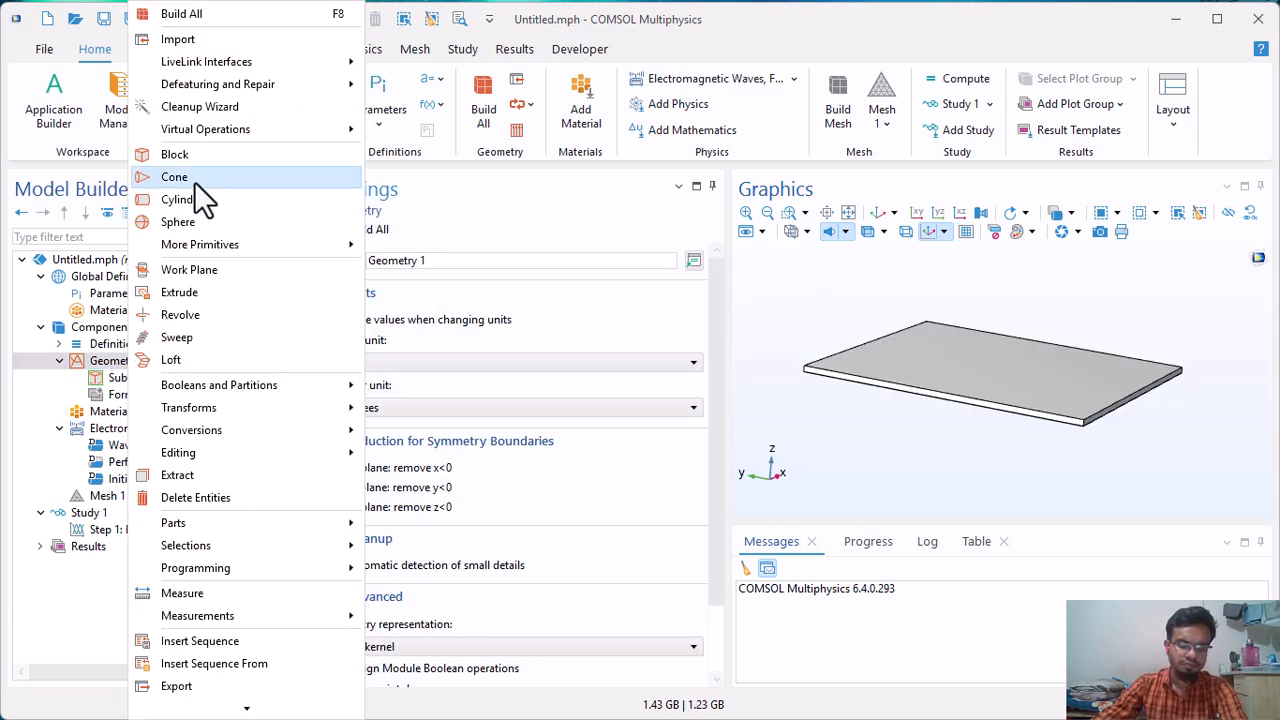
click(189, 269)
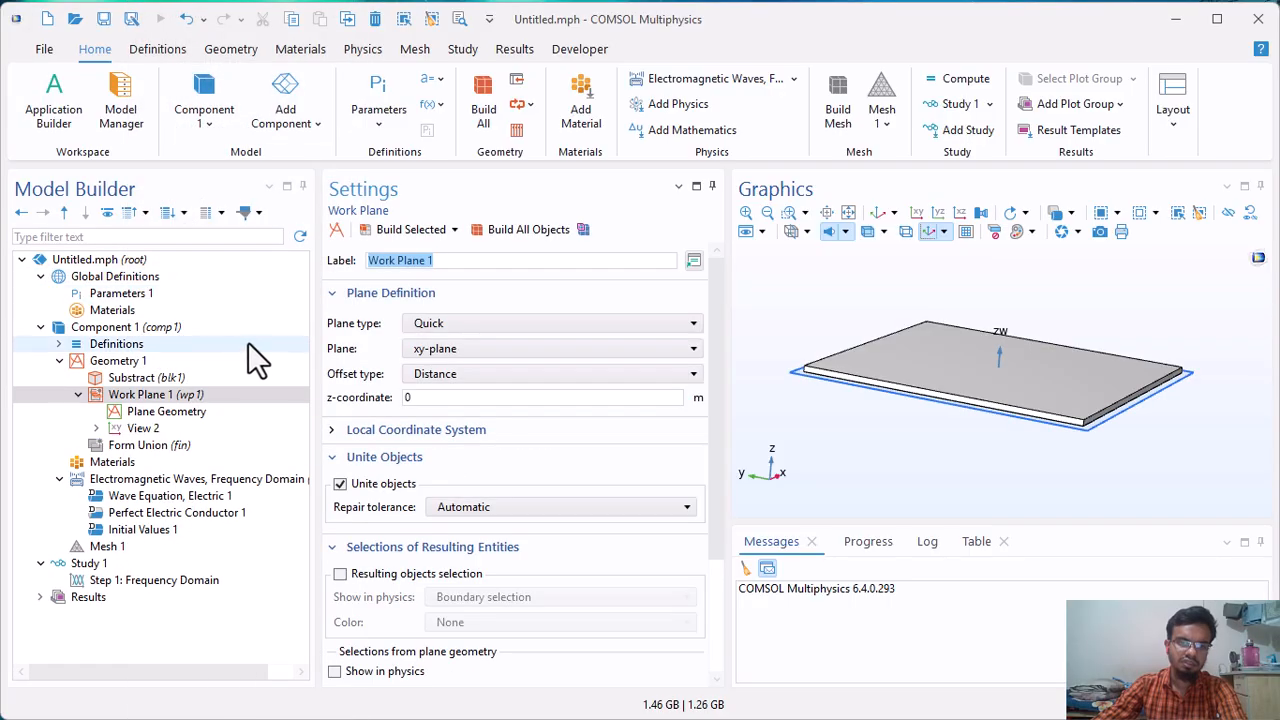
Set the work plane's z-coordinate to th+hs and build the work plane.
click(440, 397)
double_click(440, 397)
text(th+hs)
scroll(562, 478, down, 3)
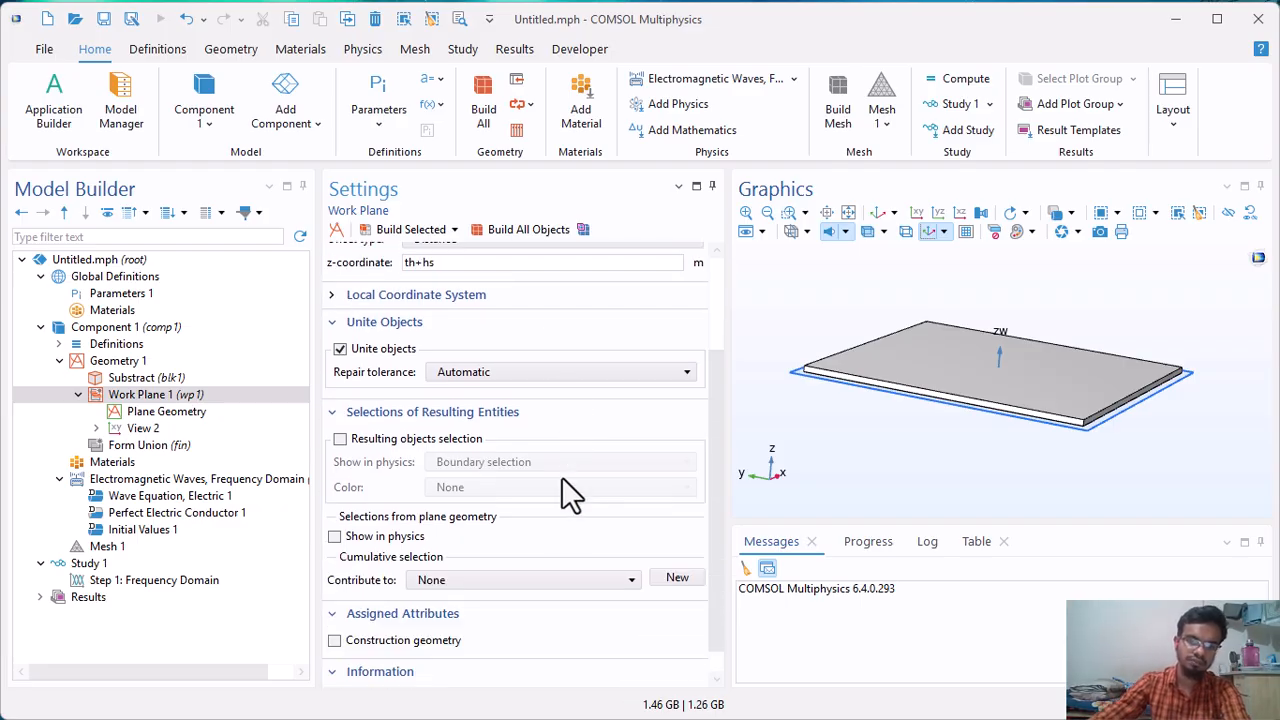
scroll(562, 477, up, 4)
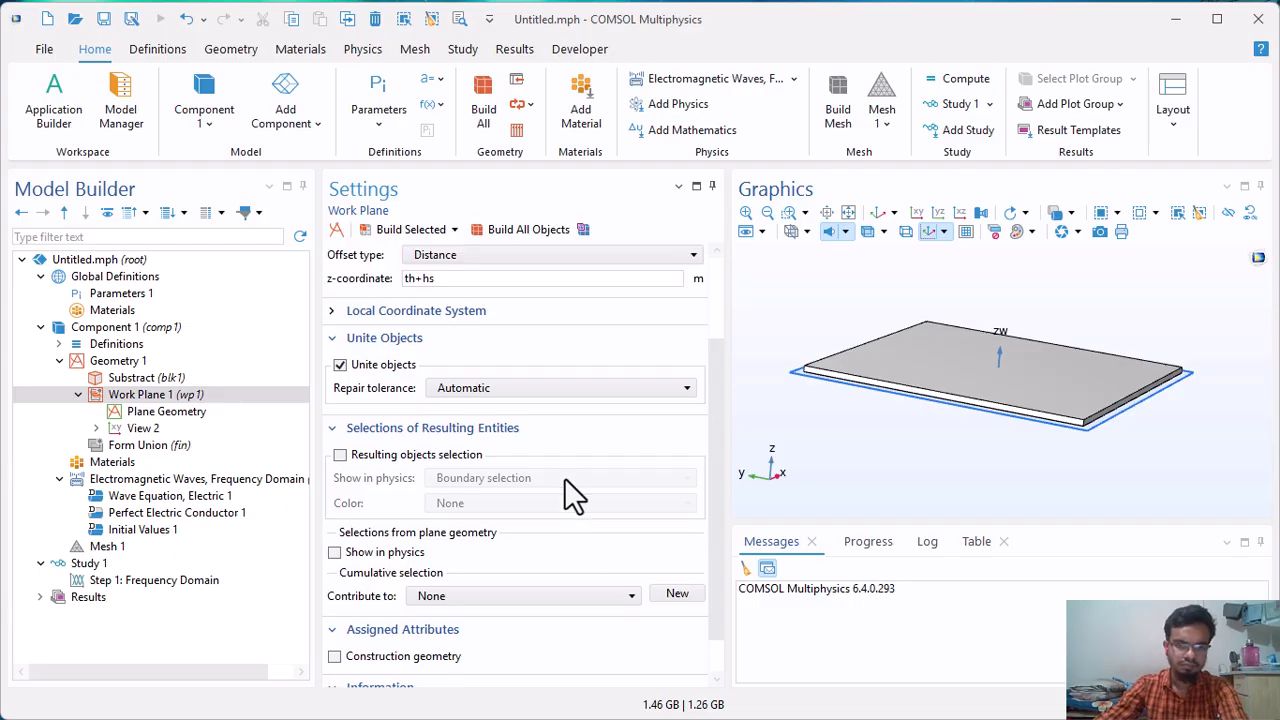
click(403, 234)
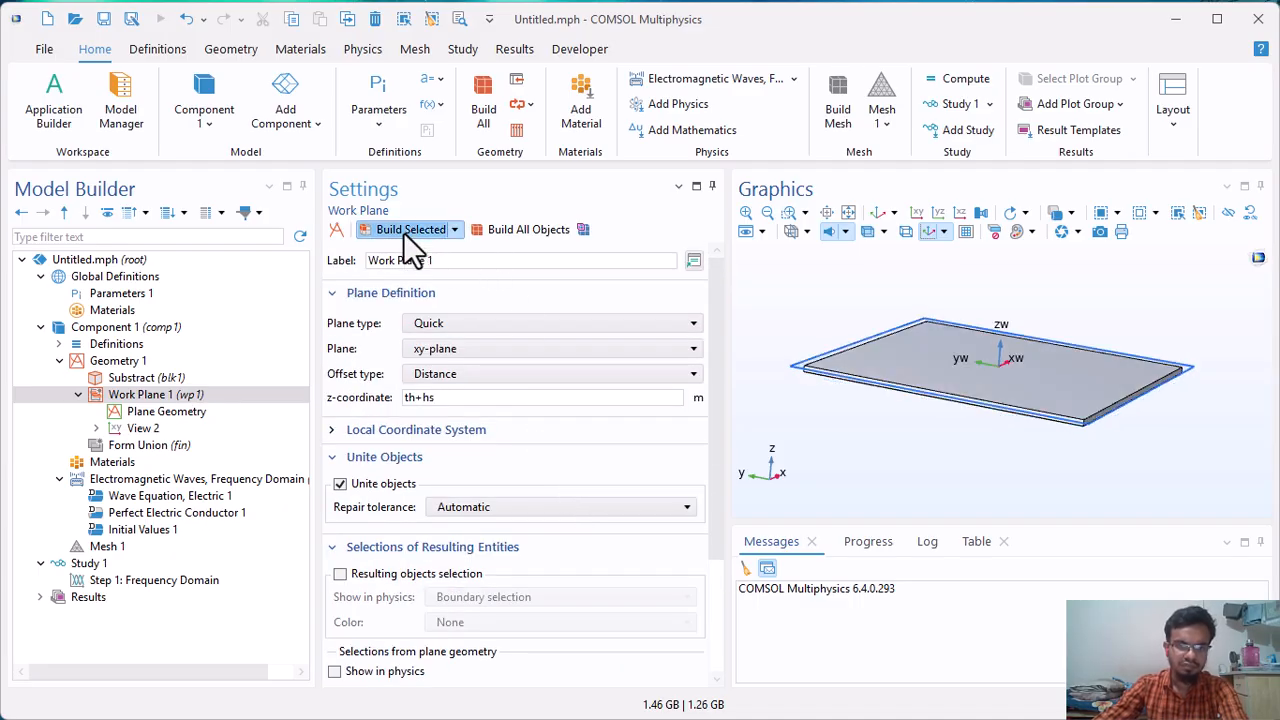
Add a rectangle to the work plane's plane geometry and label it Patch.
click(155, 412)
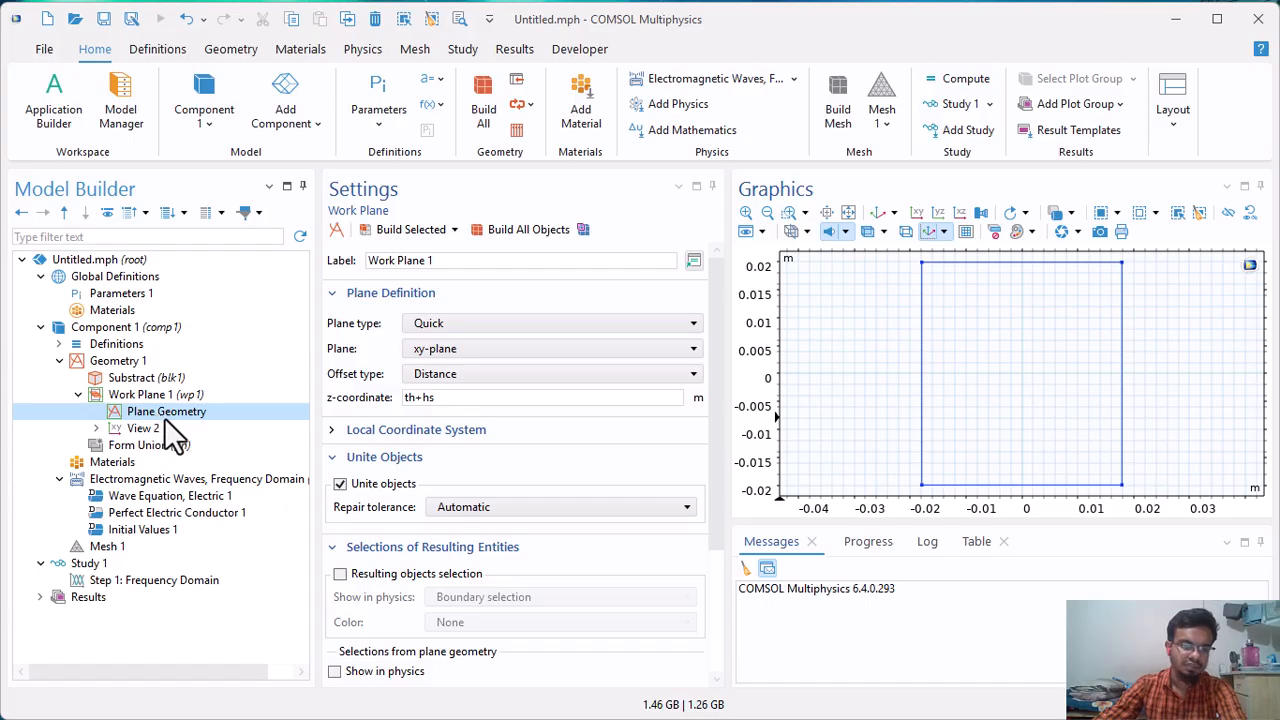
right_click(160, 412)
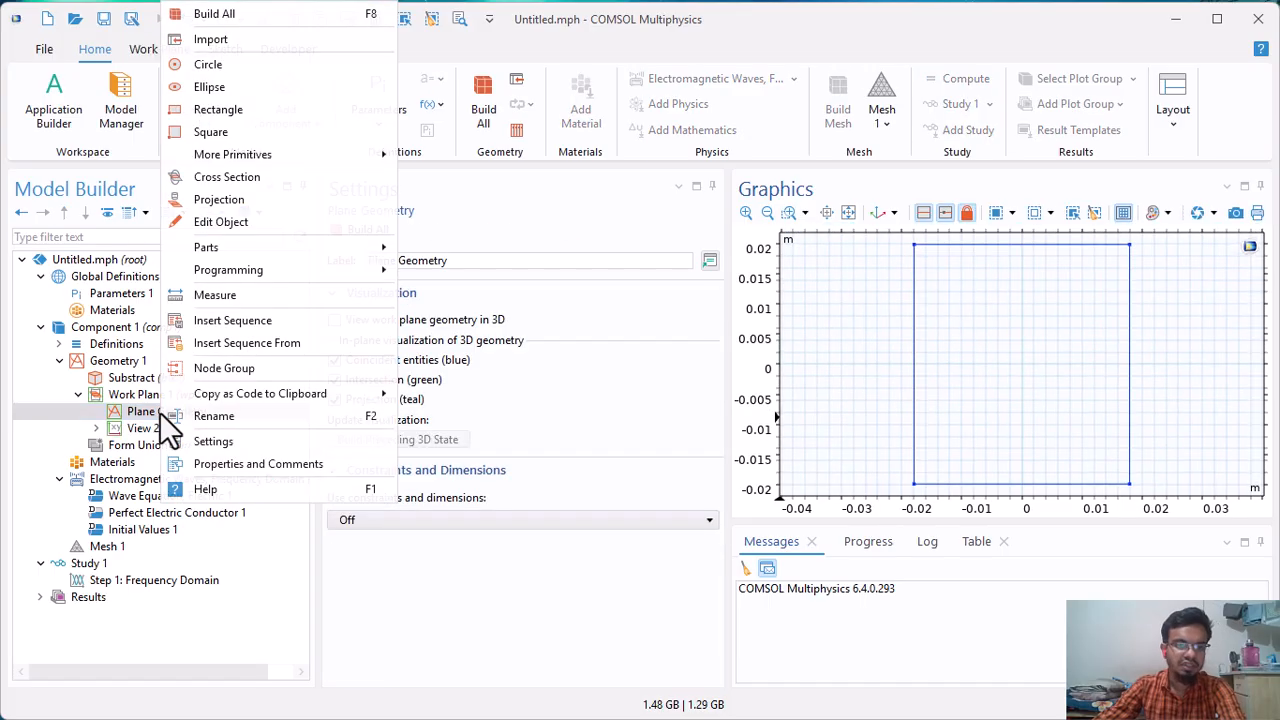
click(231, 112)
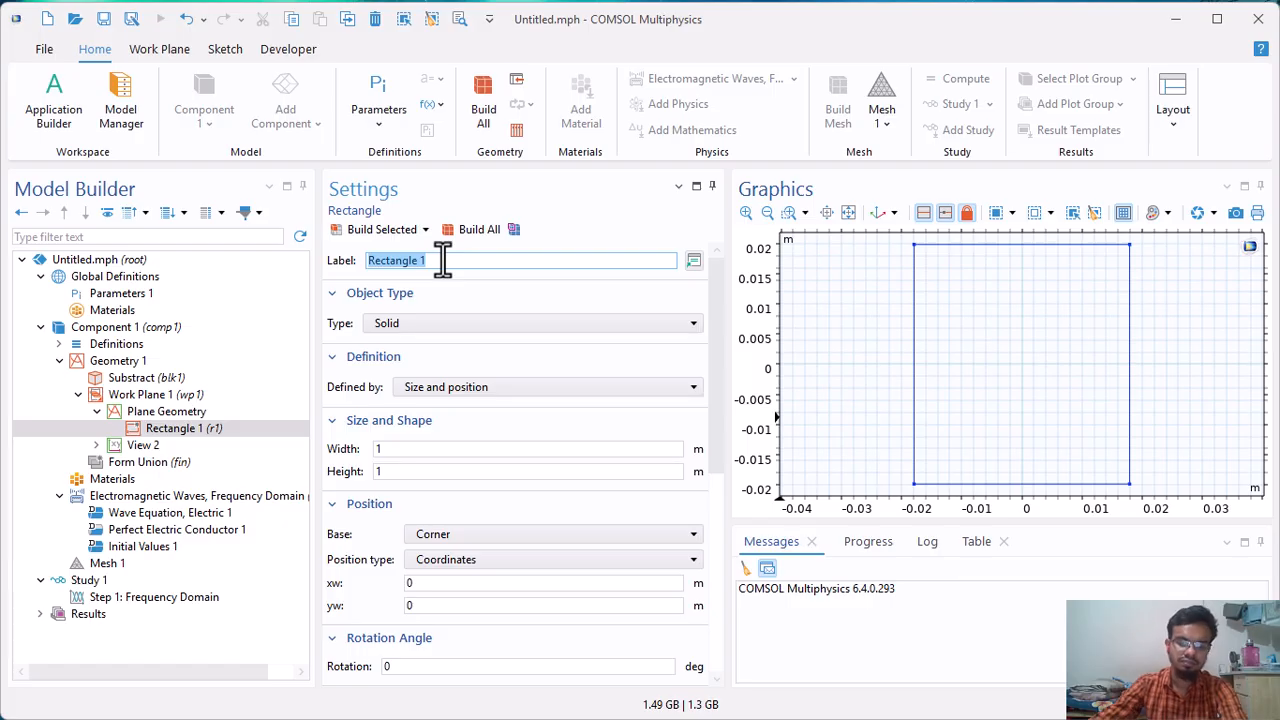
text(Patch)
Set the Patch rectangle's width to L and height to W.
double_click(443, 448)
text(L)
double_click(429, 471)
text(W)
Keep the Patch rectangle's base at Corner and set its xw position to -A/2+(Lf-y0).
scroll(456, 516, down, 2)
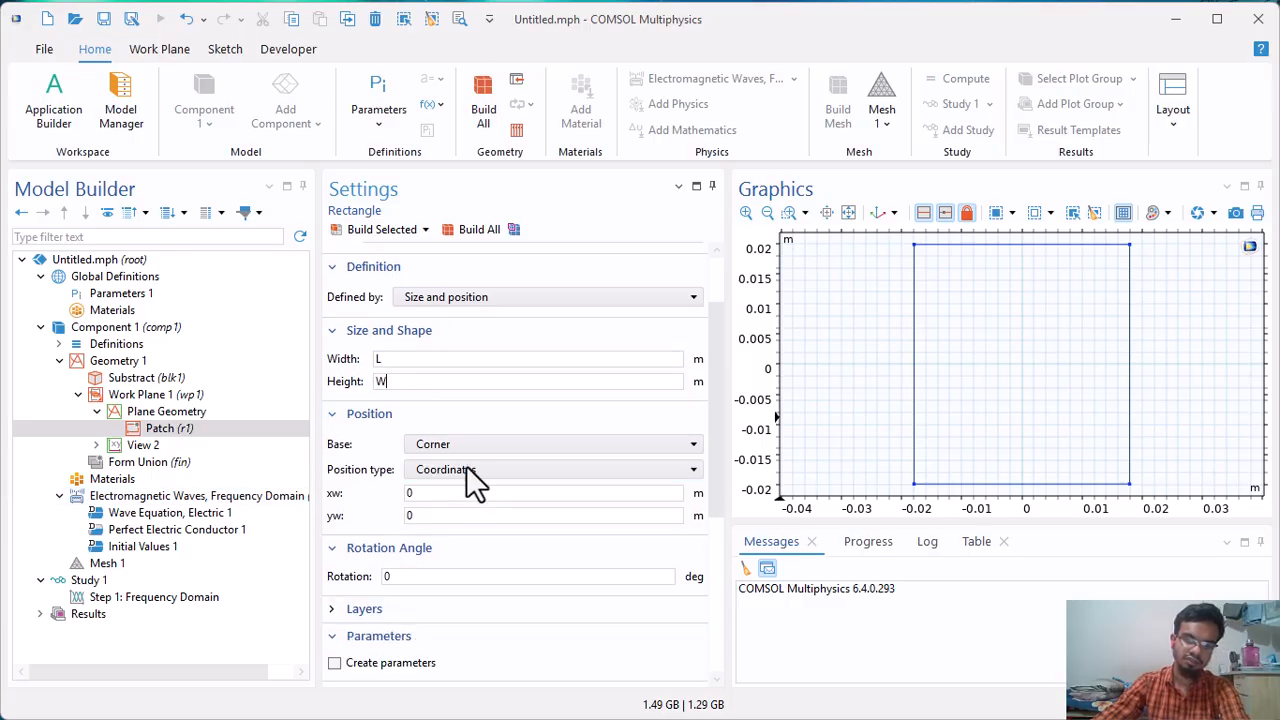
click(453, 446)
click(447, 482)
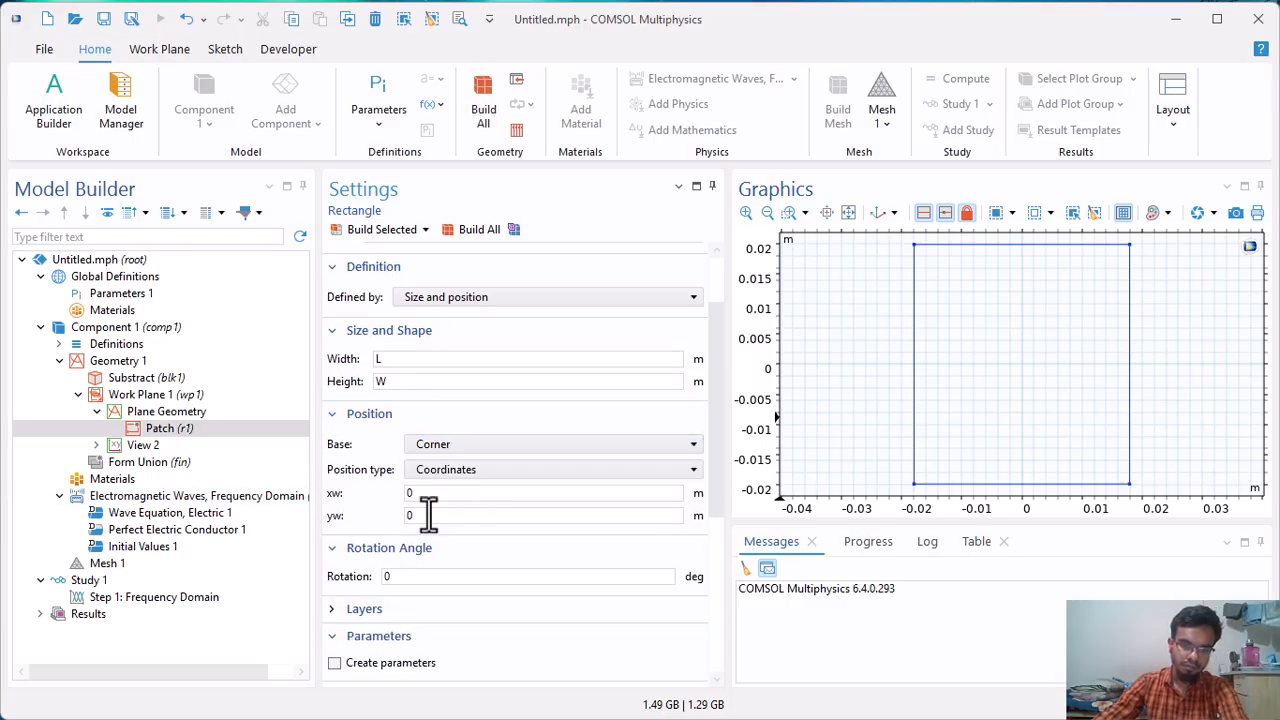
double_click(432, 495)
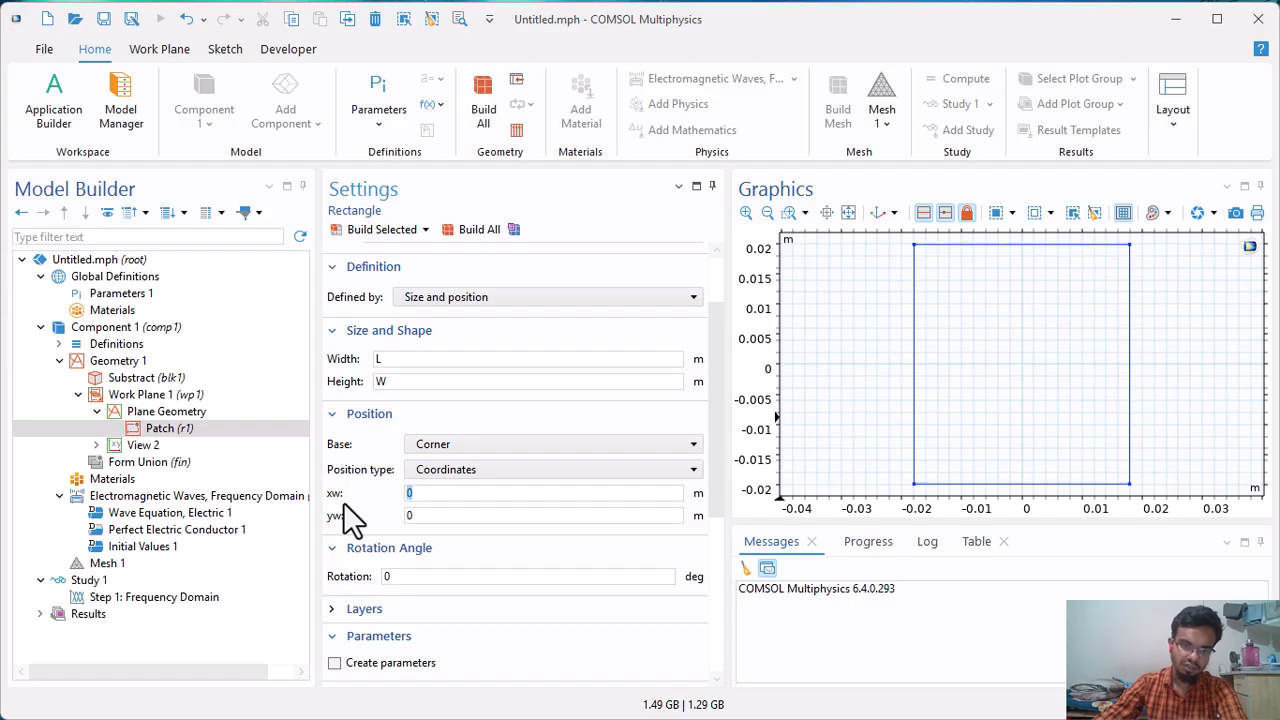
text(-)
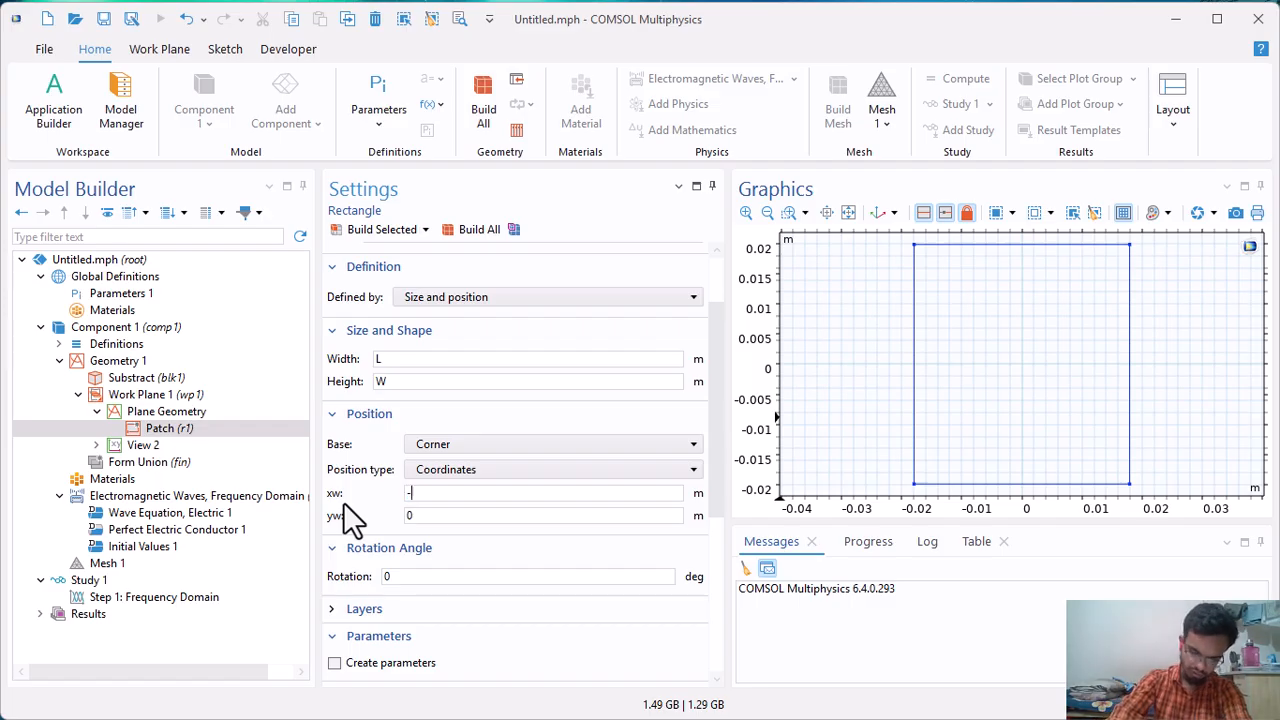
text(A/)
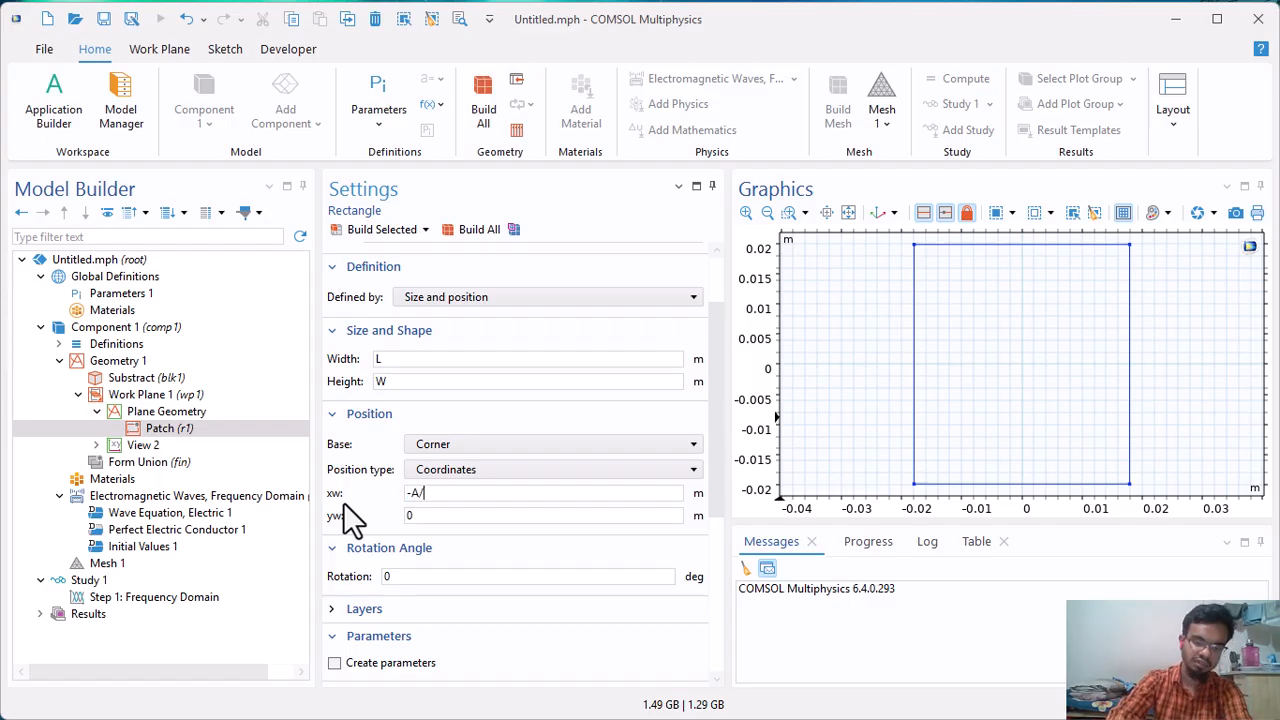
text(2+0)
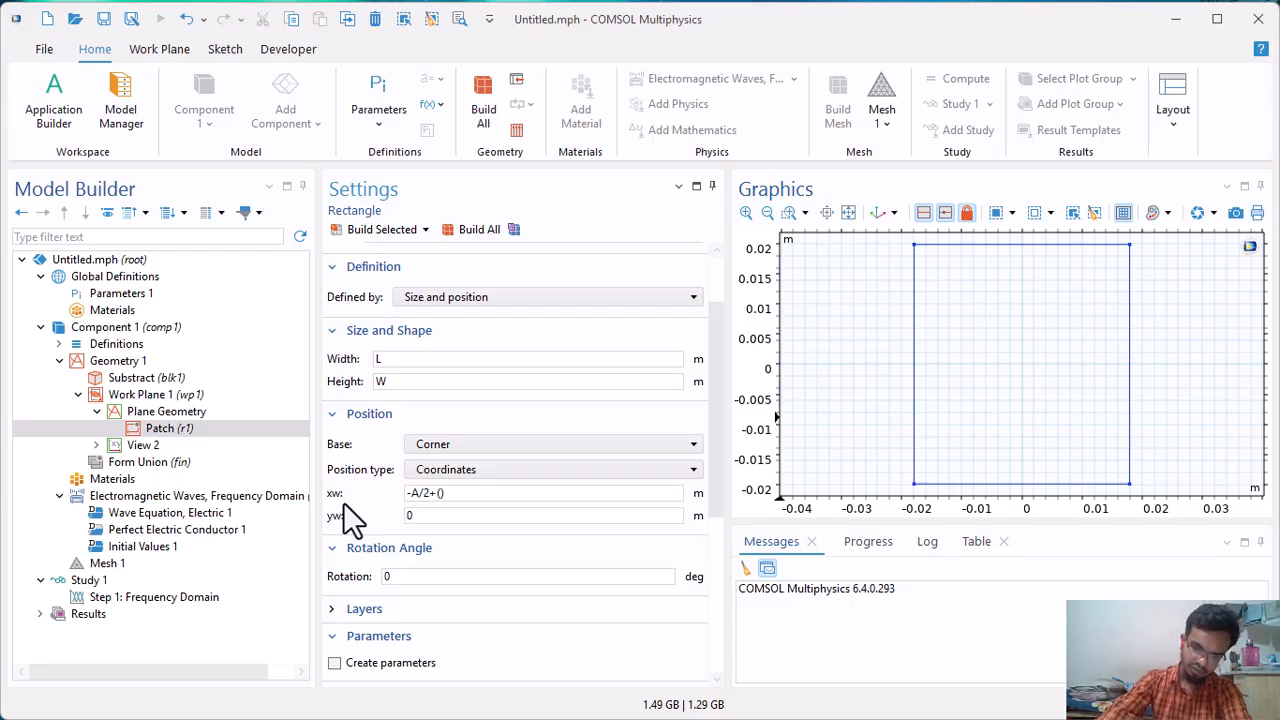
text(Lf-y)
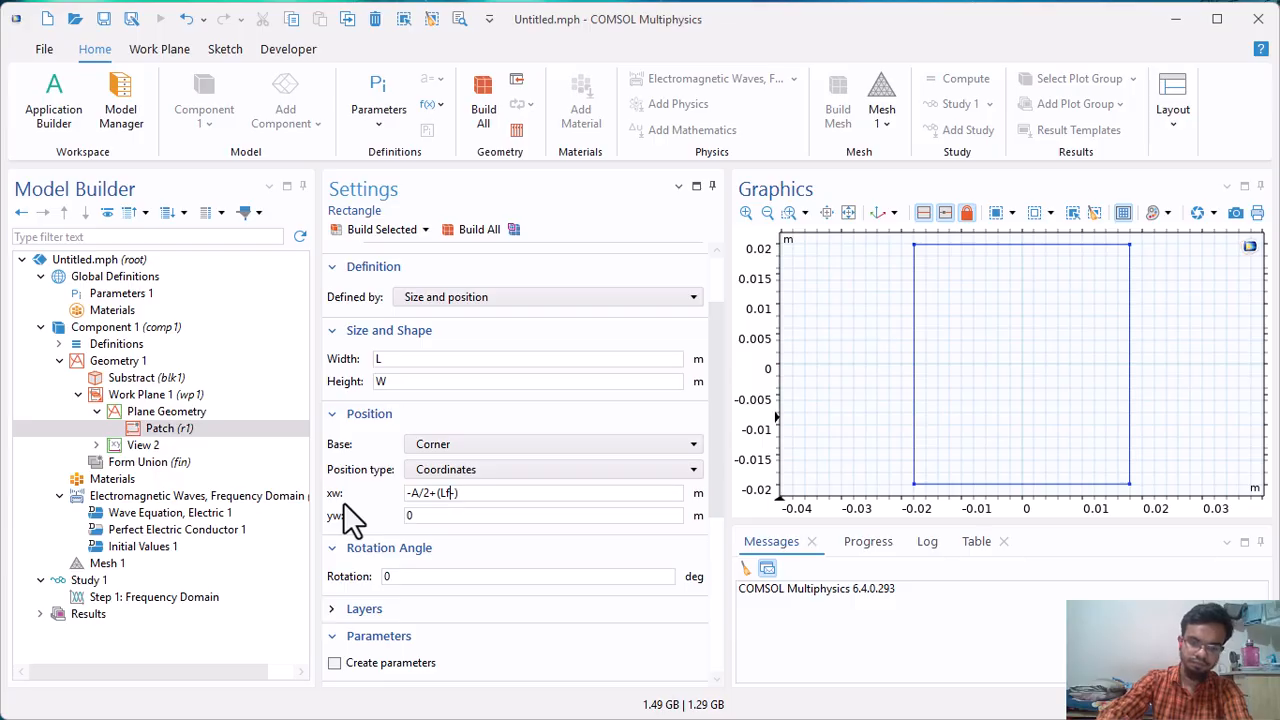
text(0)
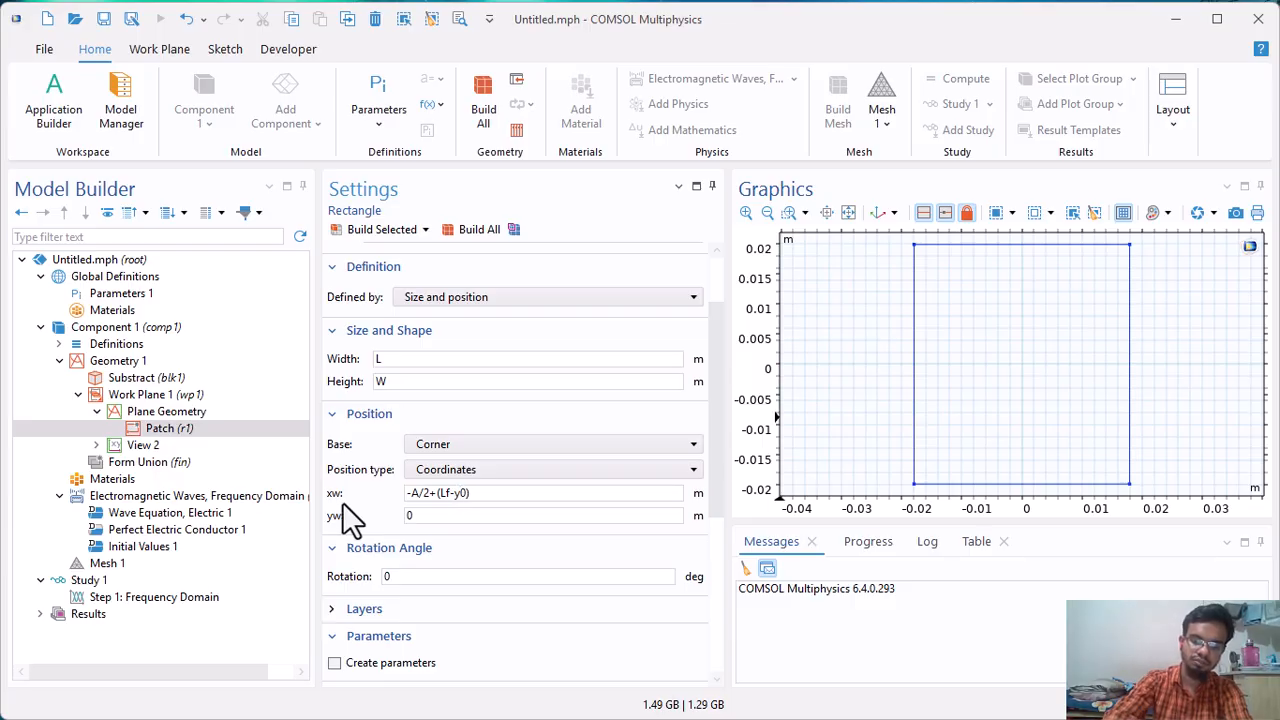
Set the Patch rectangle's yw position to -B/2+W/2 and build the rectangle.
double_click(418, 512)
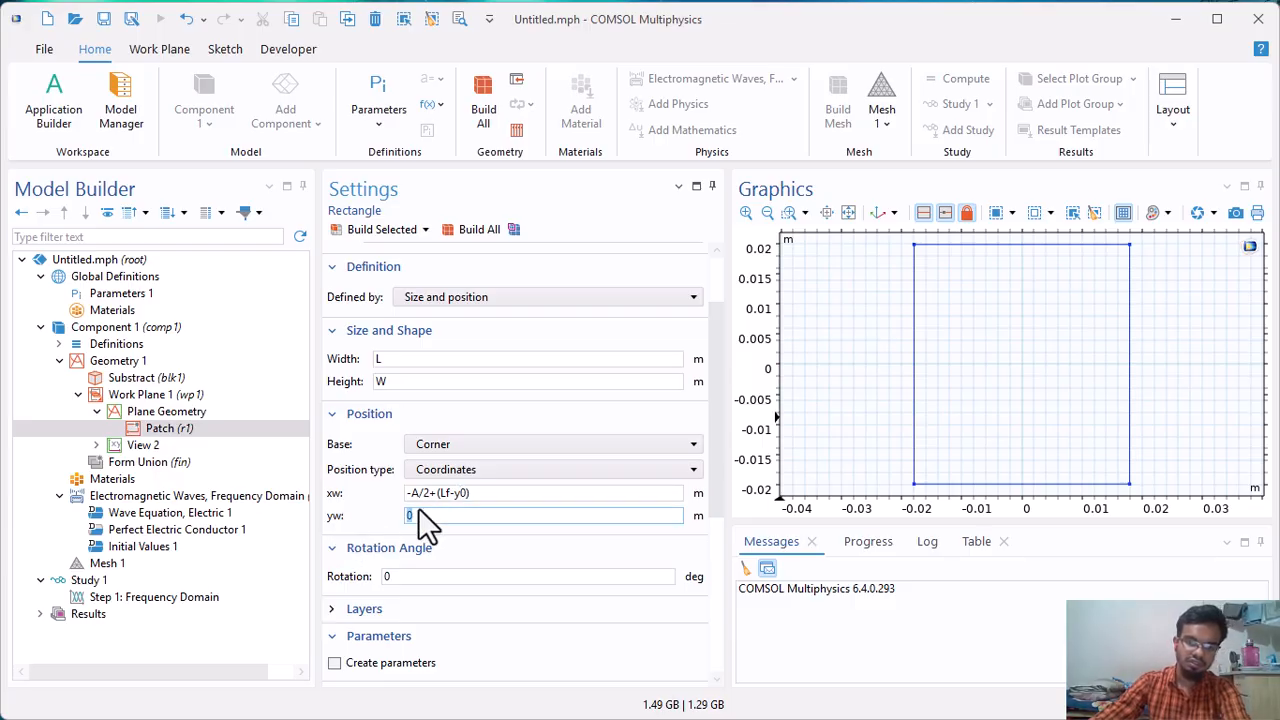
text(-)
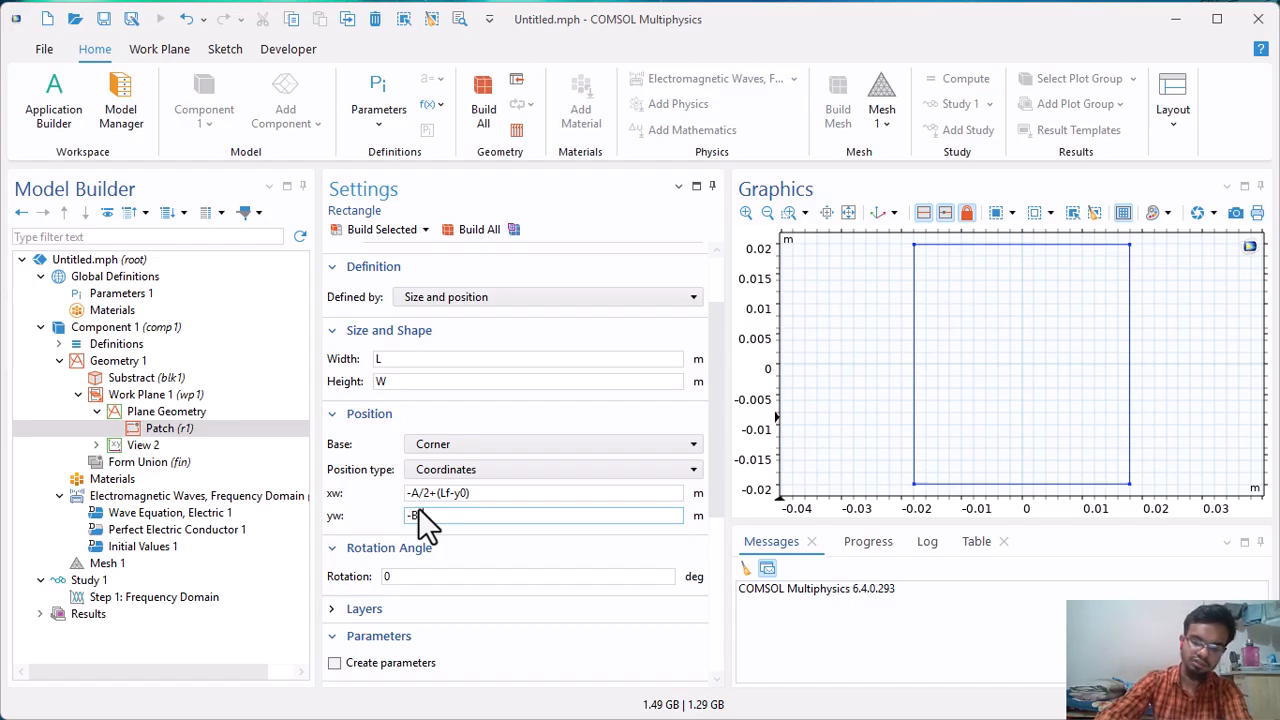
text(B/2+W/2)
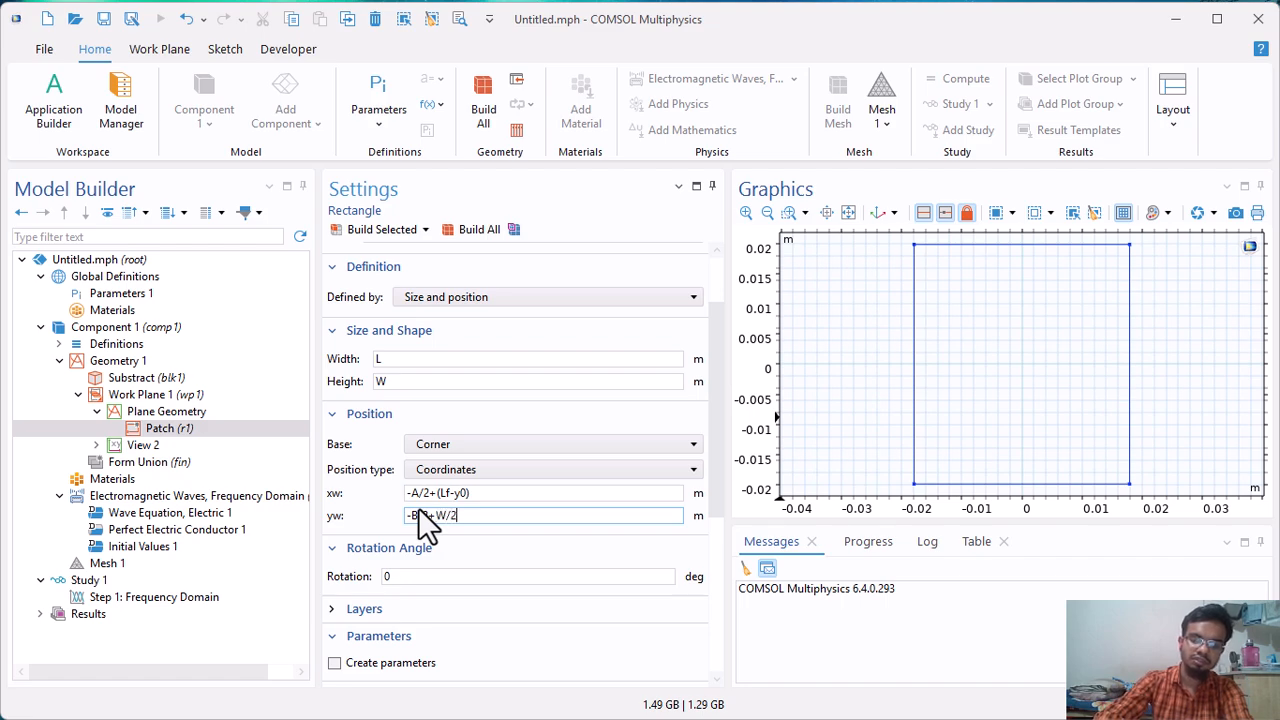
scroll(471, 560, down, 5)
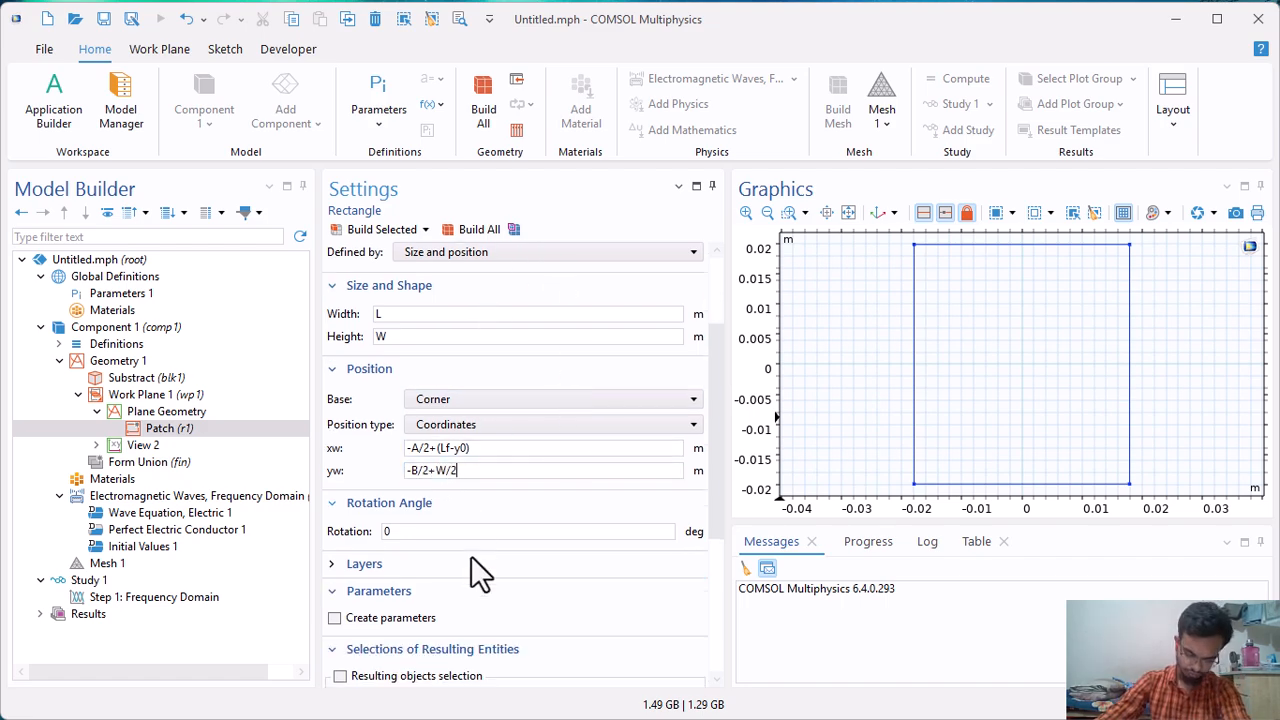
scroll(478, 530, up, 5)
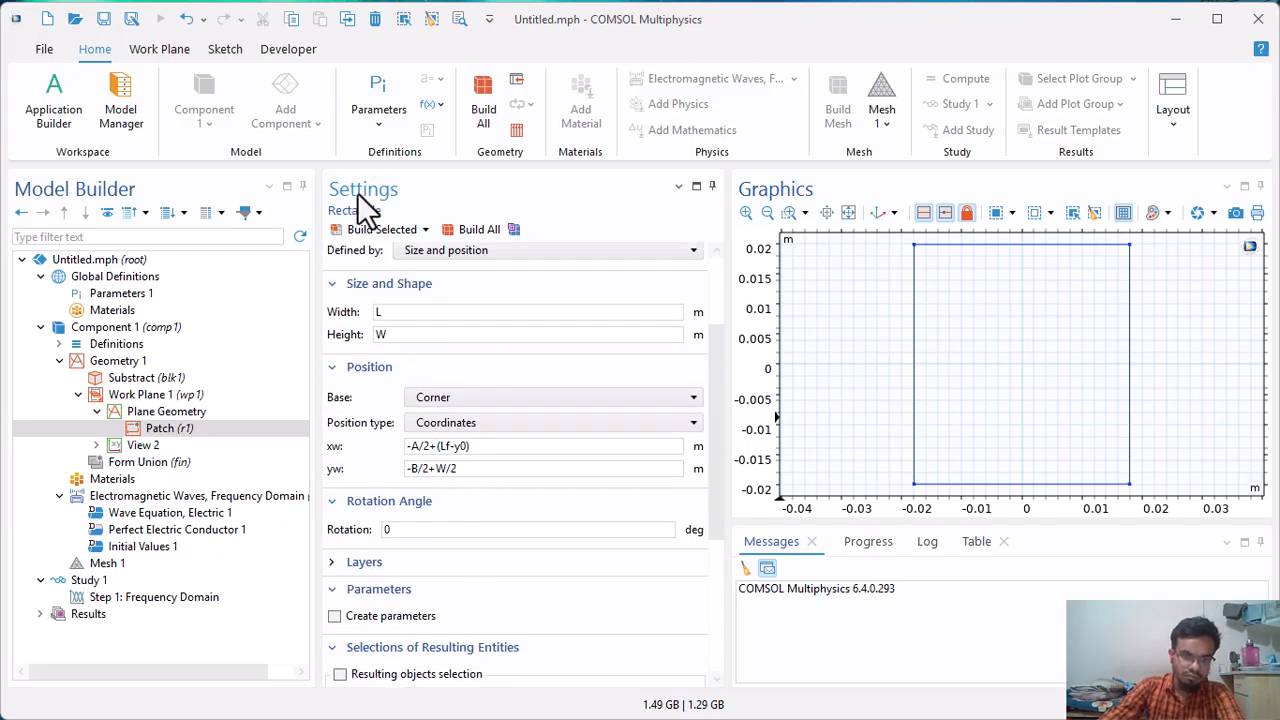
click(388, 232)
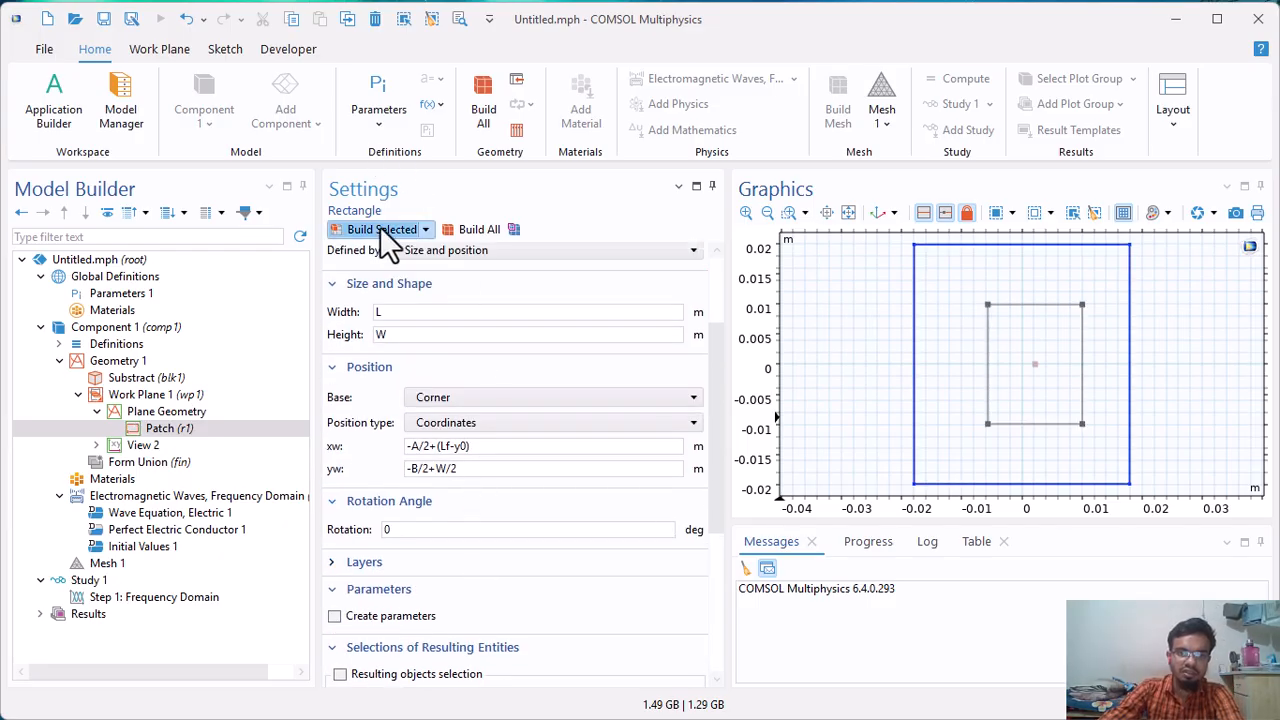
Add a second rectangle to the plane geometry and label it Matching.
click(168, 415)
right_click(172, 422)
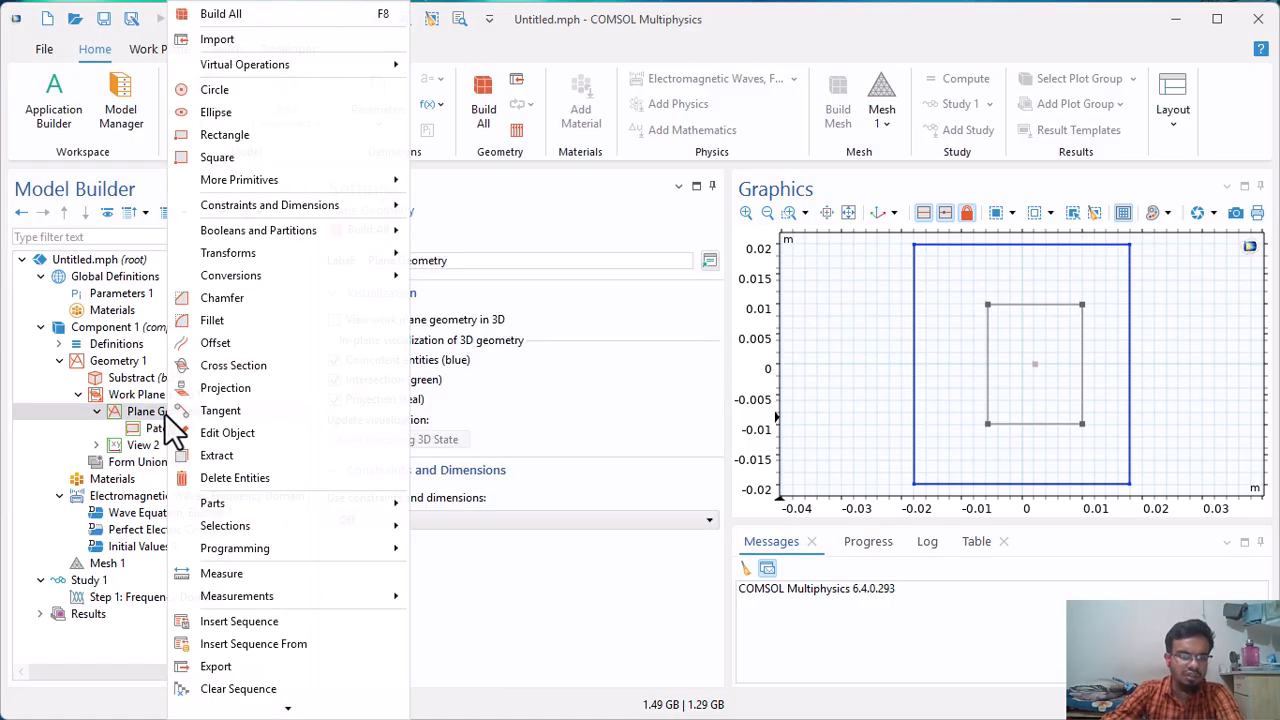
click(247, 140)
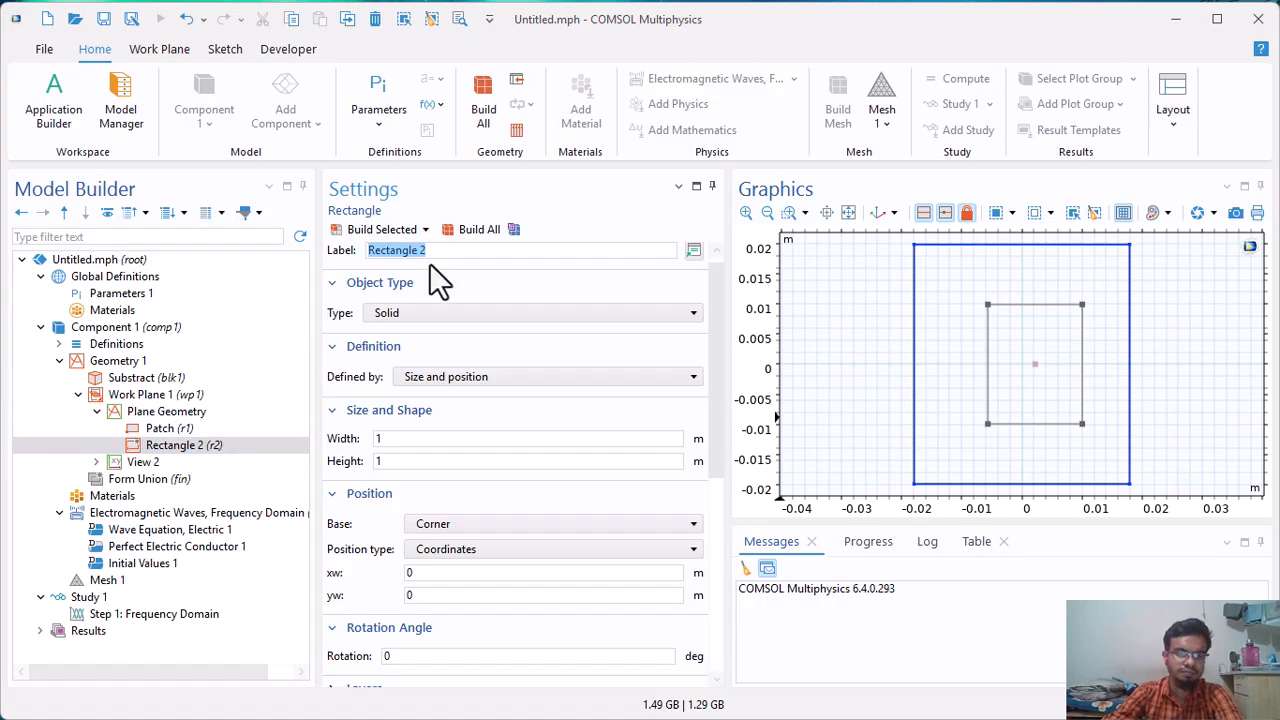
text(M)
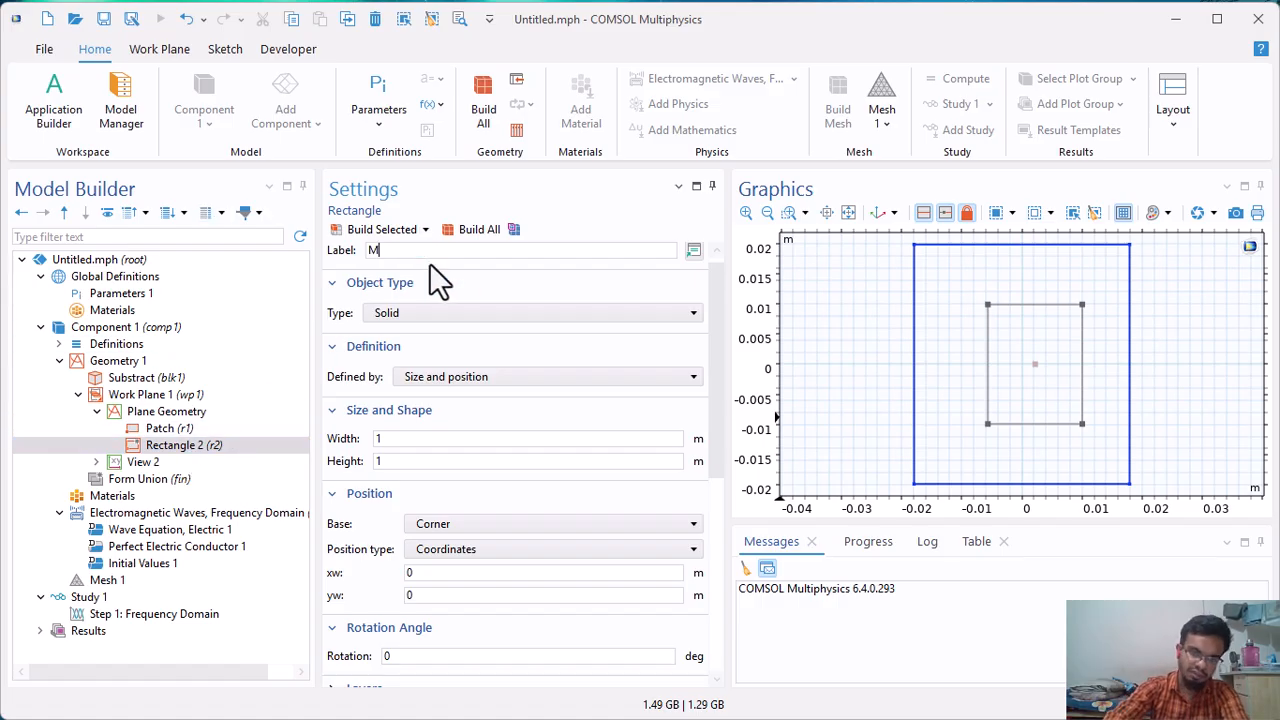
text(atching)
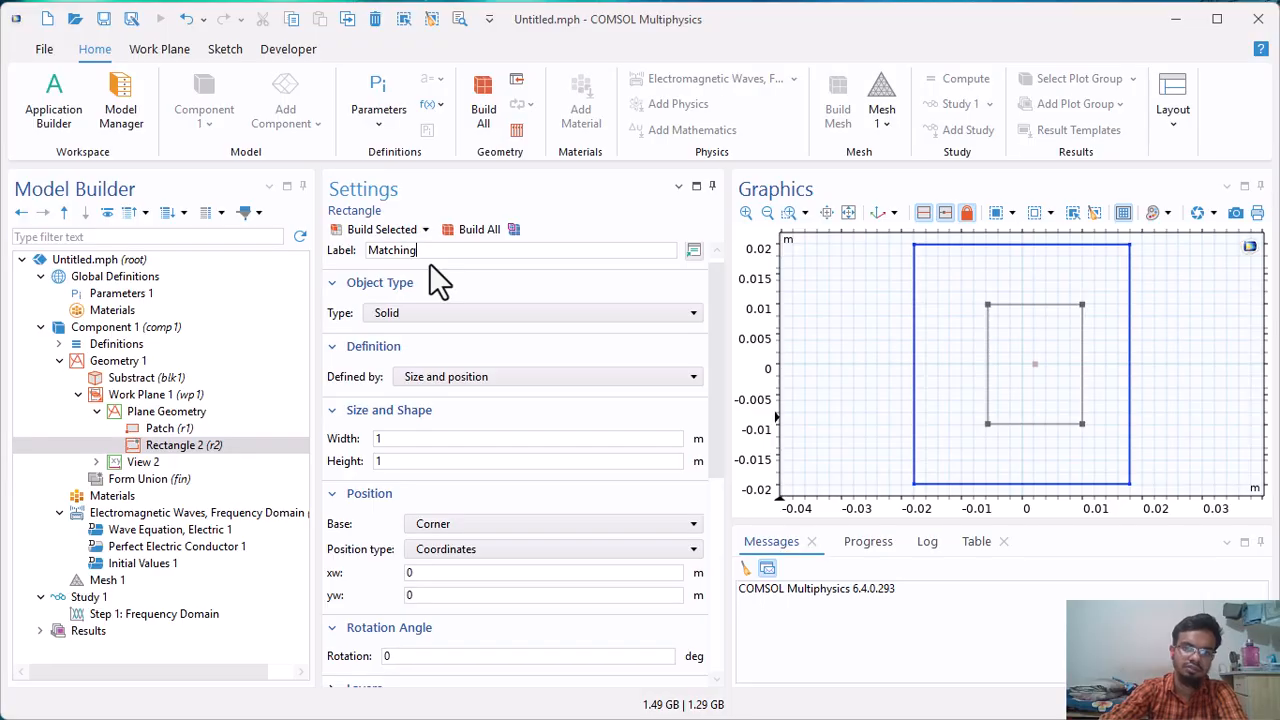
Set the Matching rectangle's width to y0.
click(437, 445)
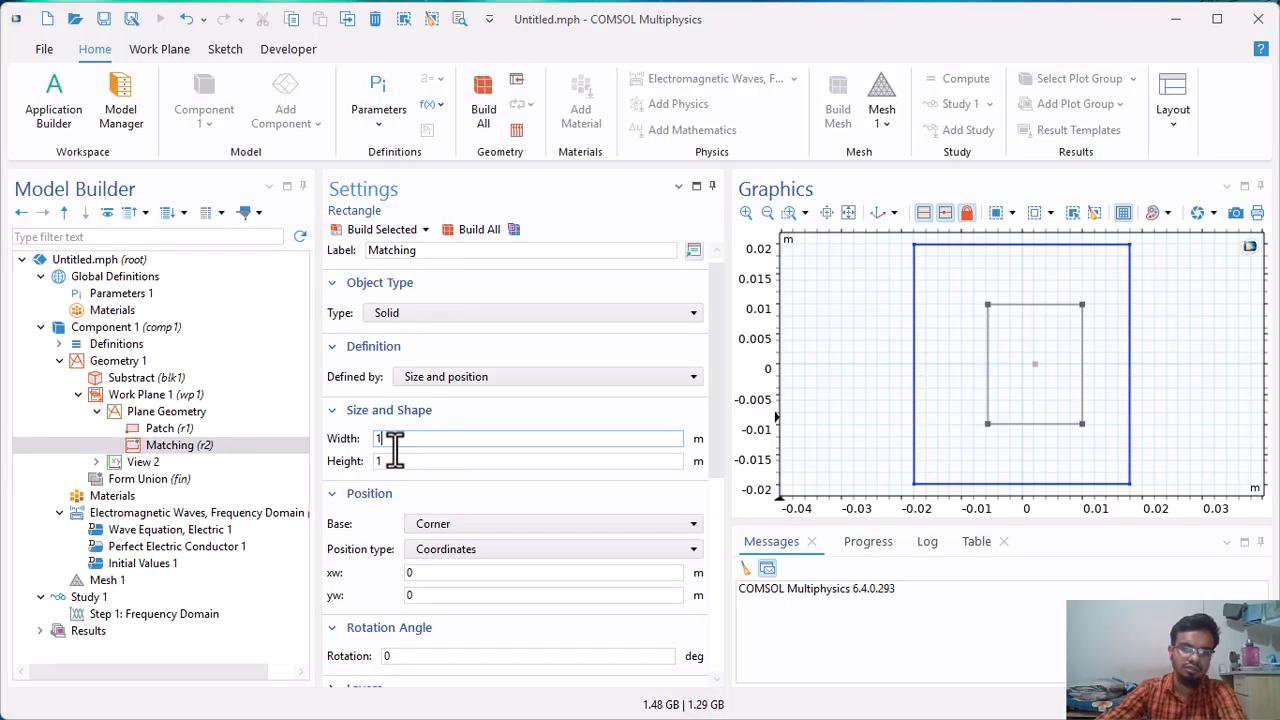
text(yo)
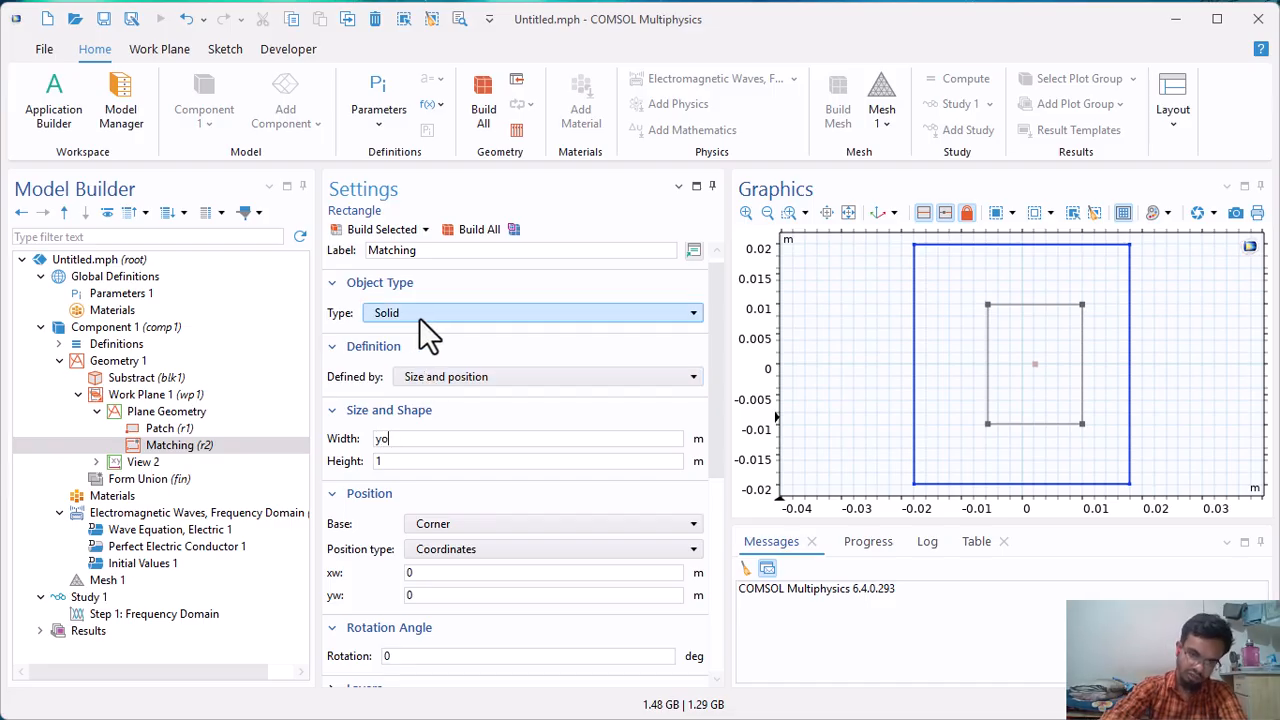
key(BackSpace)
text(0)
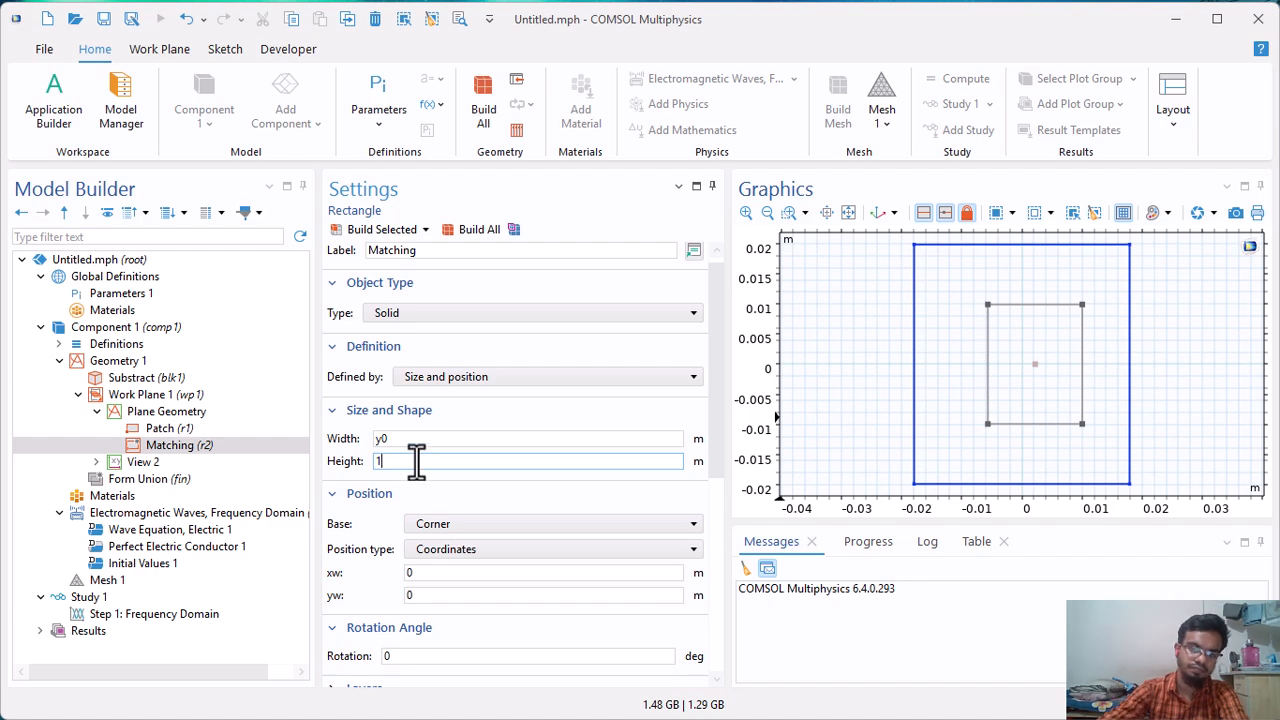
key(Tab)
text(2*)
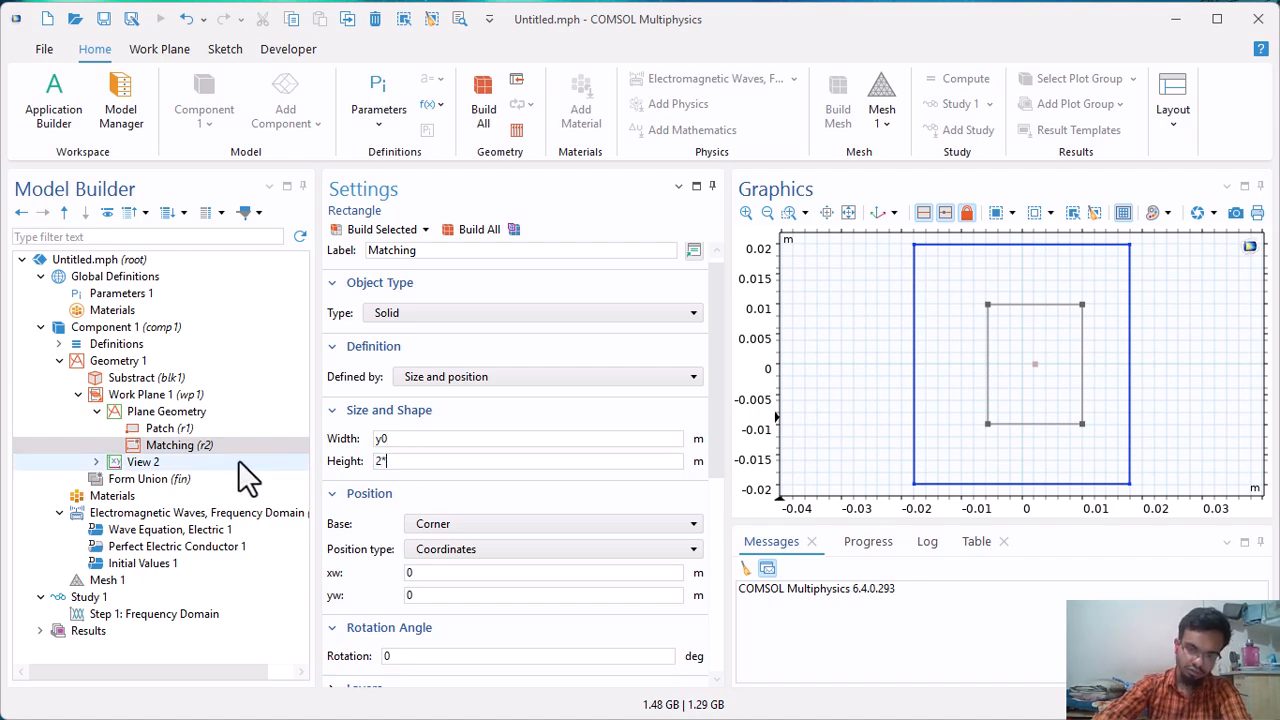
text(t1)
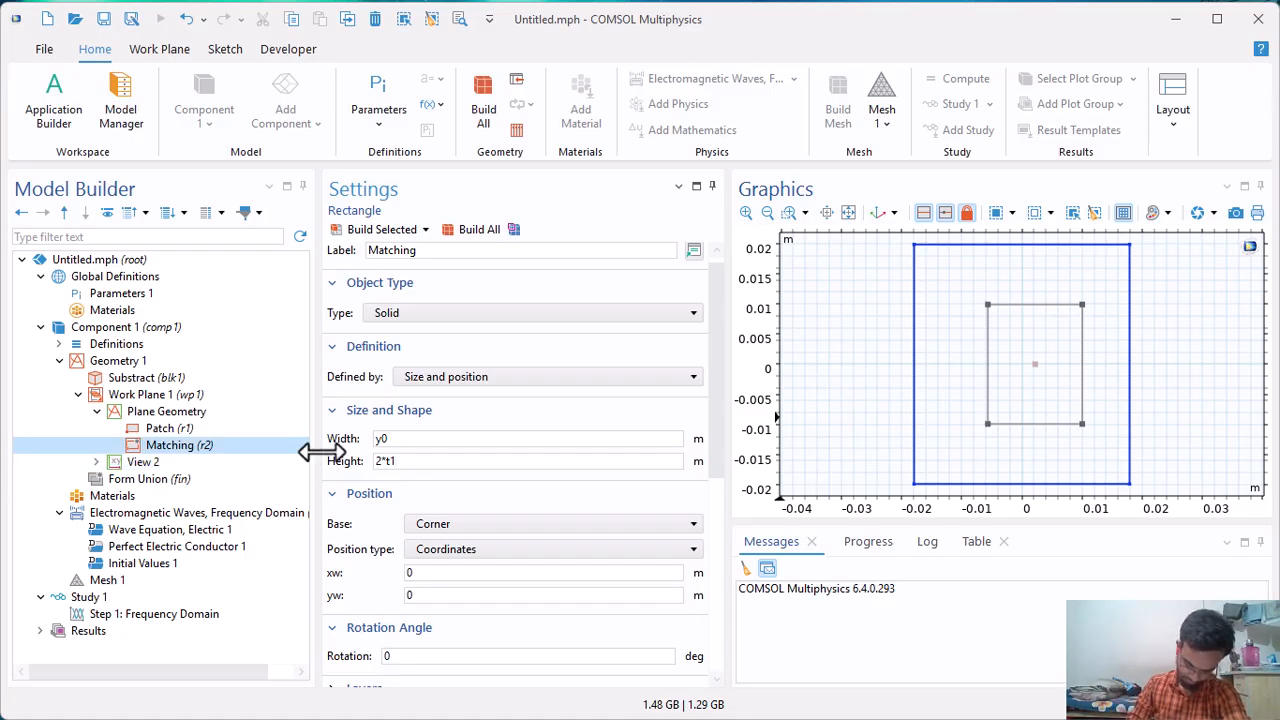
key(ctrl+a)
key(BackSpace)
text(0)
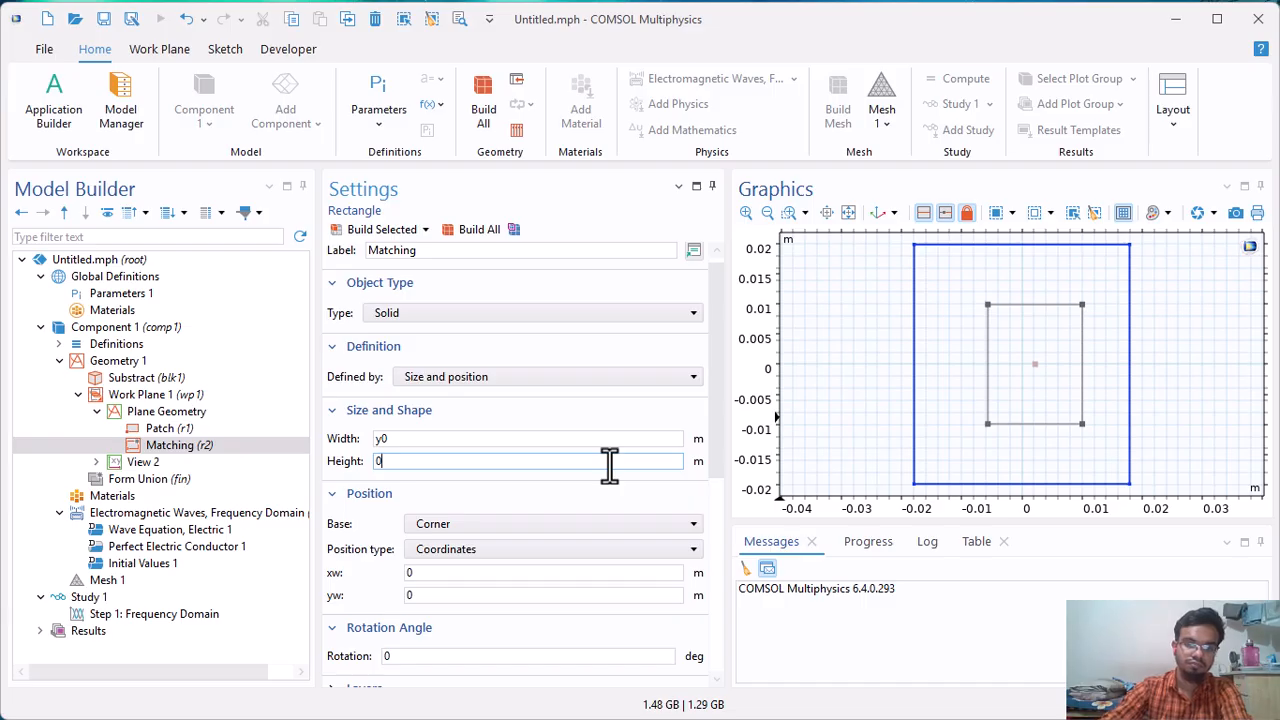
Set the Matching rectangle's height to 2*t1+Wf.
drag(549, 464, 316, 467)
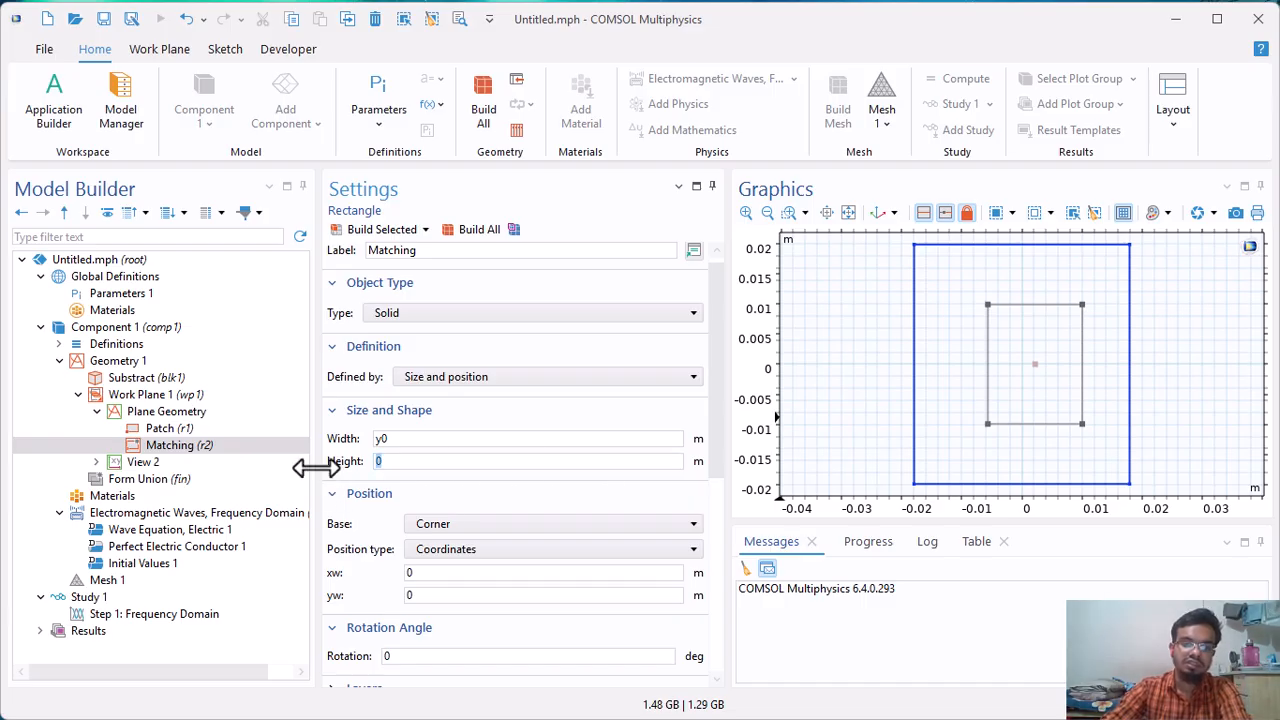
text(2)
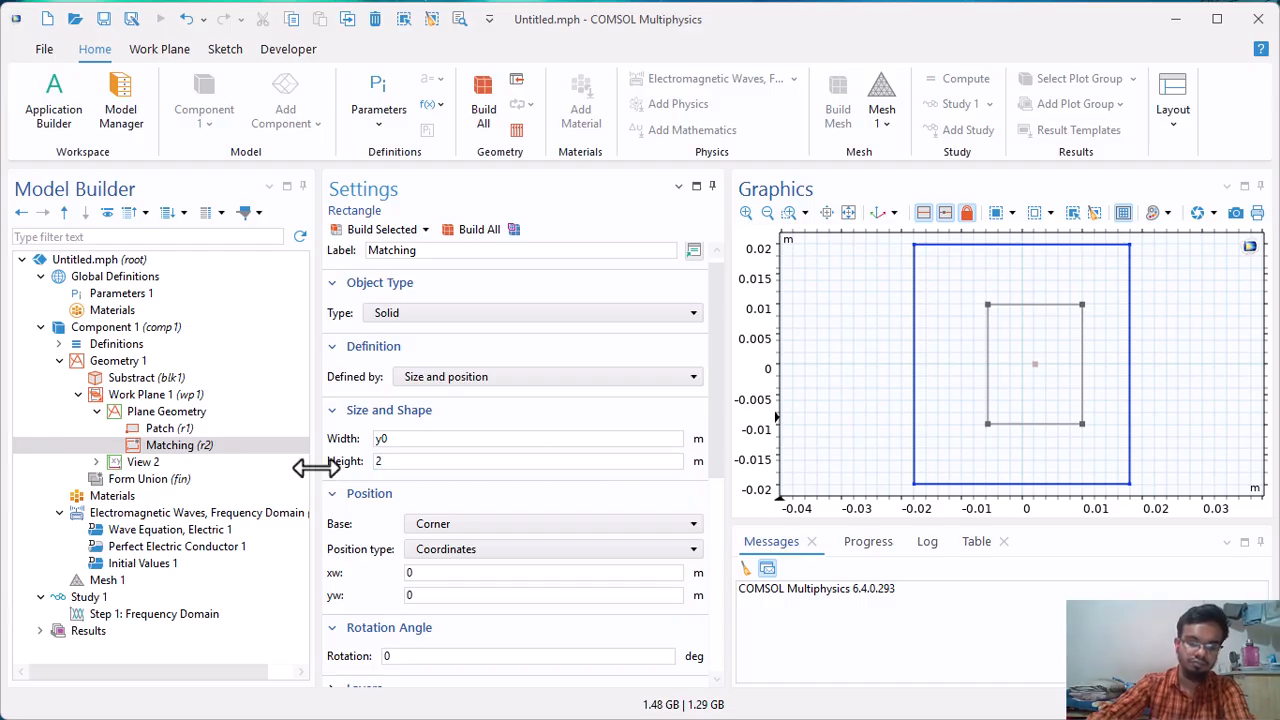
text(*t1)
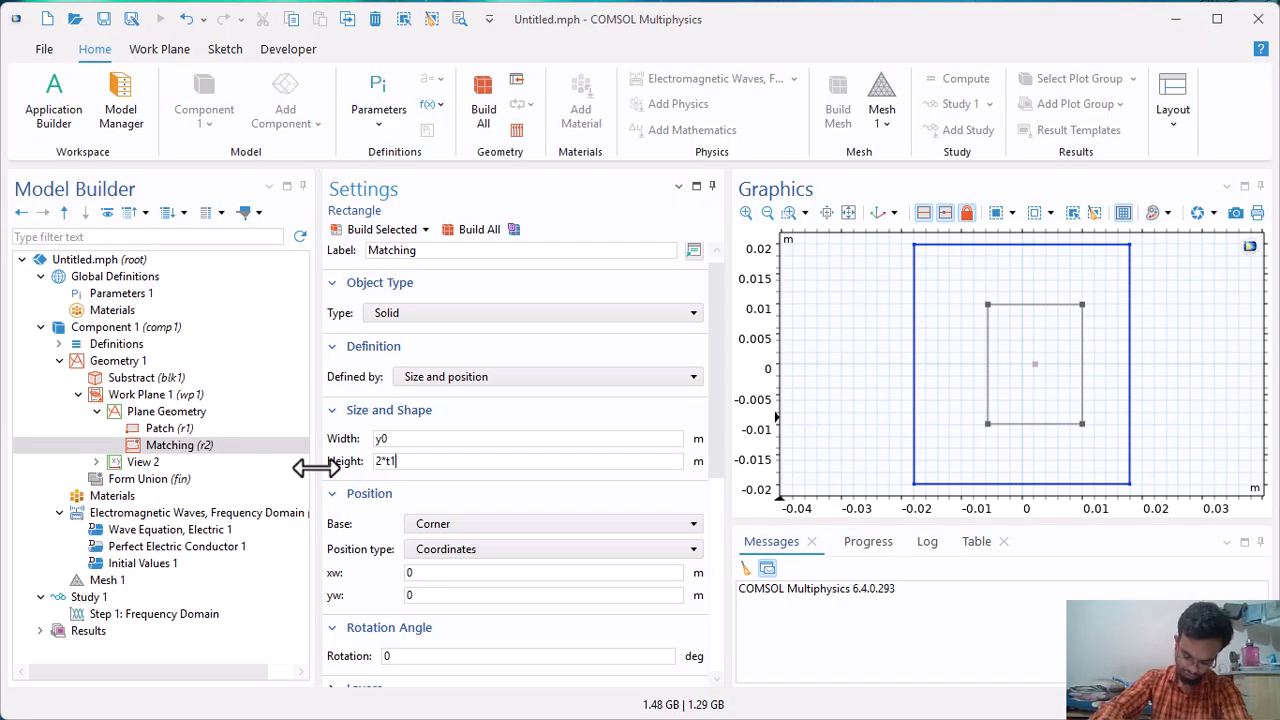
text(+Wf)
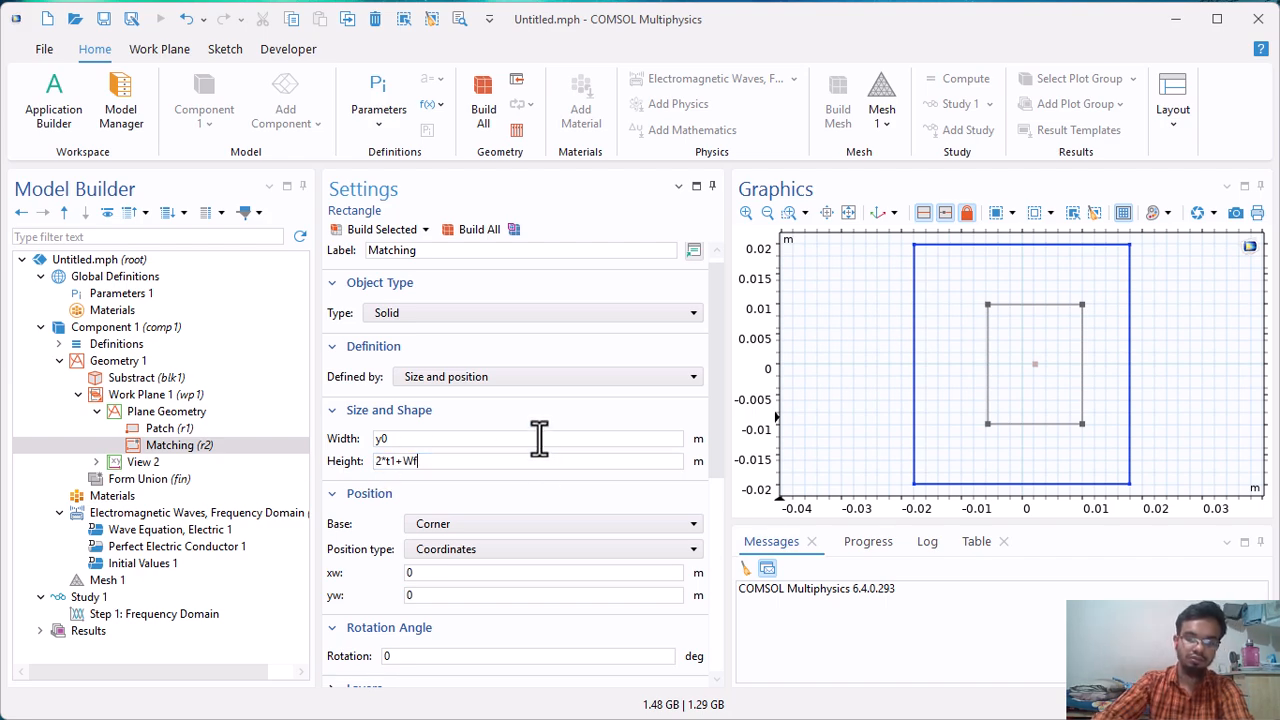
scroll(443, 520, down, 1)
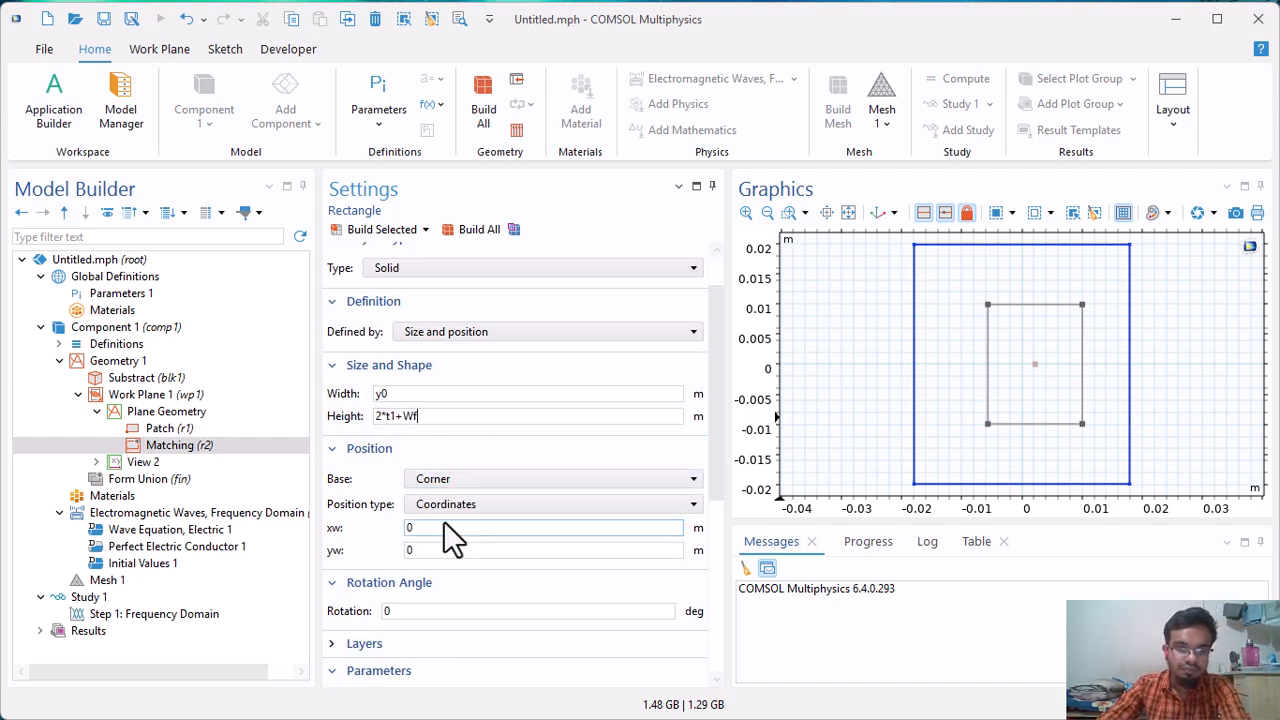
Set the Matching rectangle's xw position to -A/2+(Lf-y0).
scroll(443, 522, down, 1)
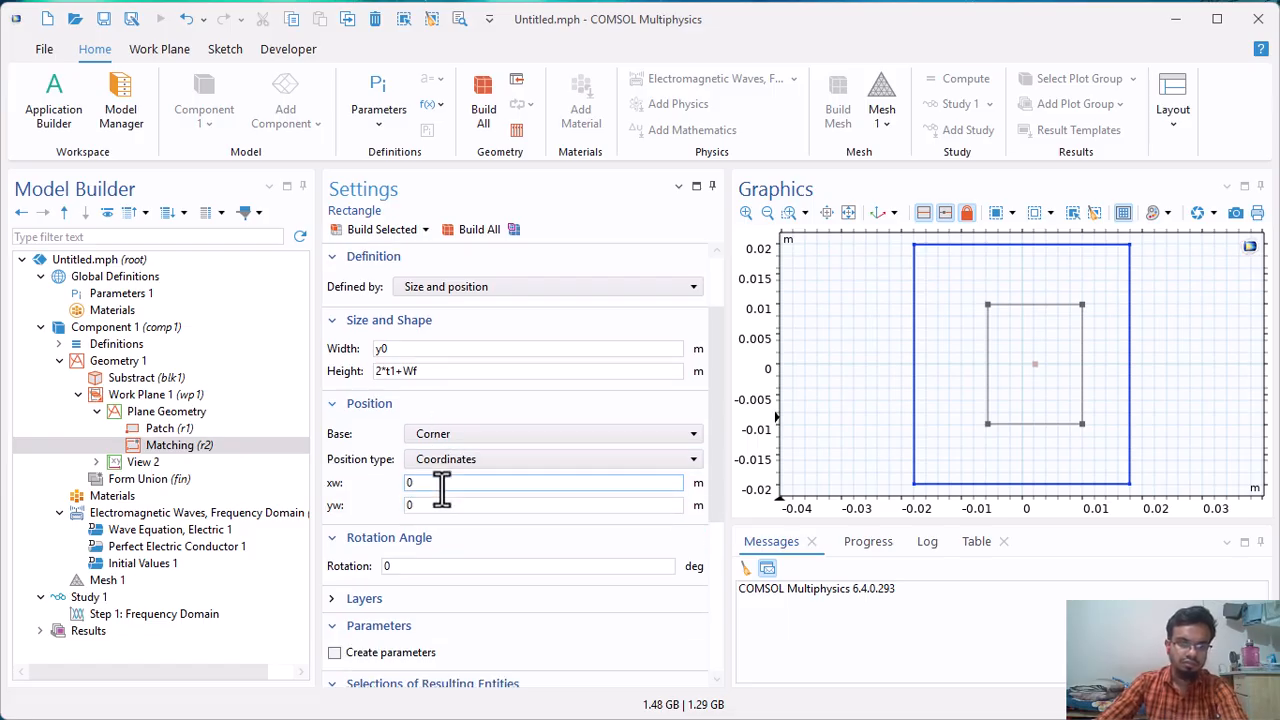
drag(440, 487, 337, 491)
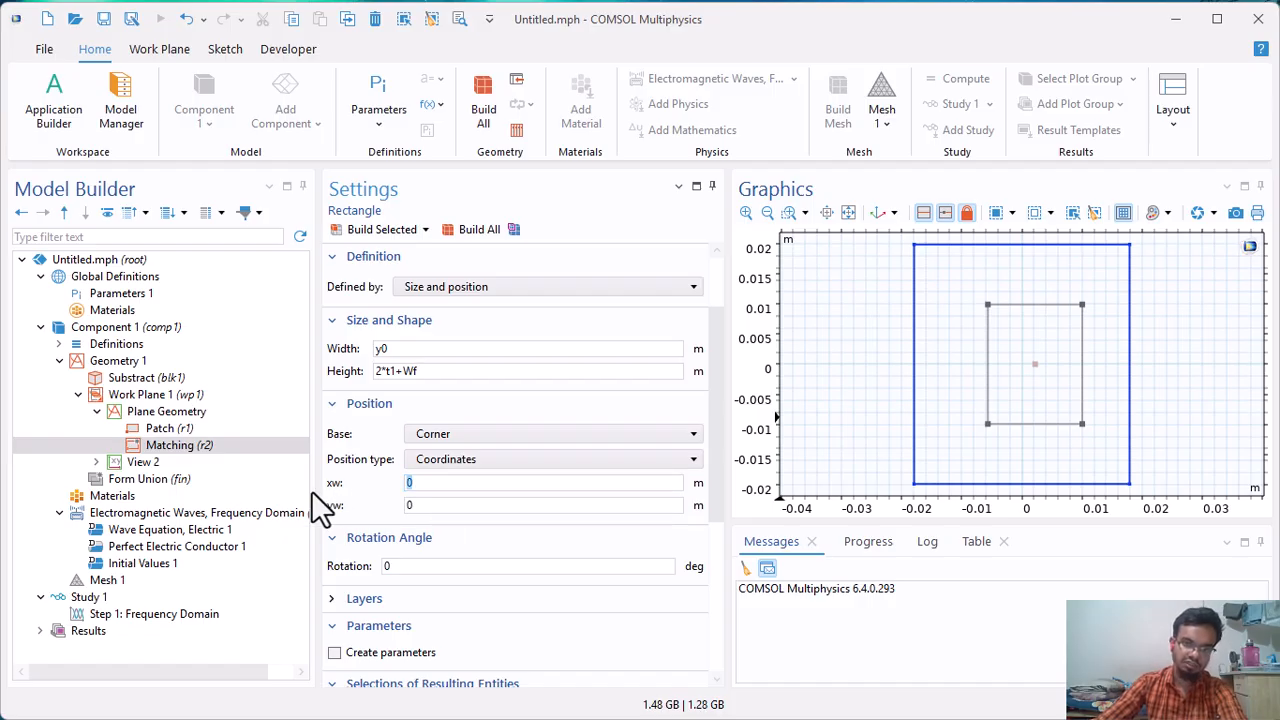
text(-)
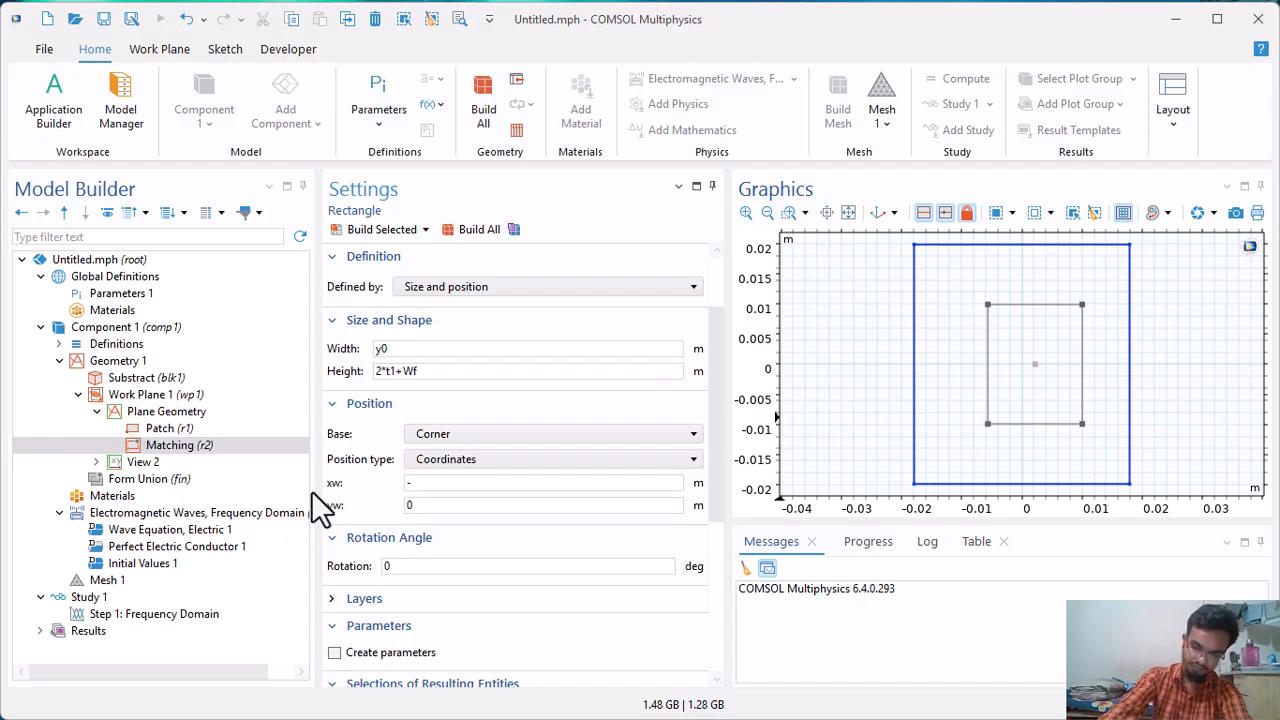
text(A/2)
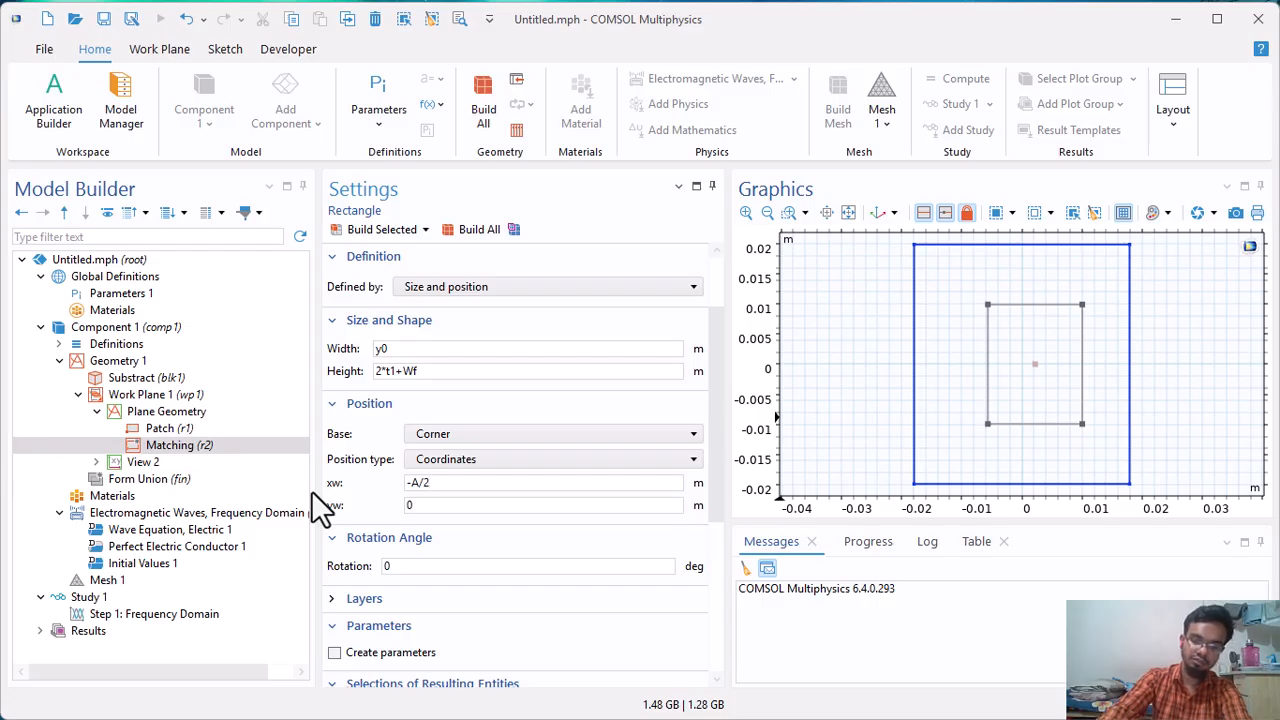
text(+())
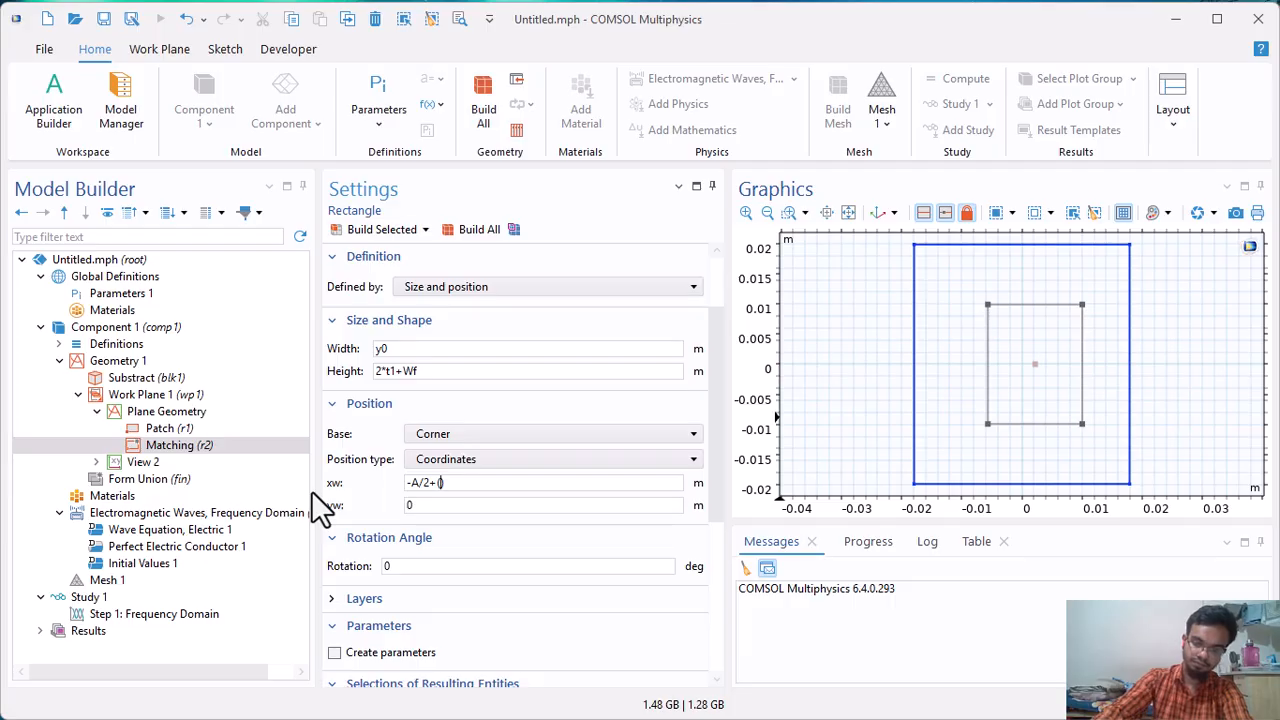
text(Lf)
text(-y0)
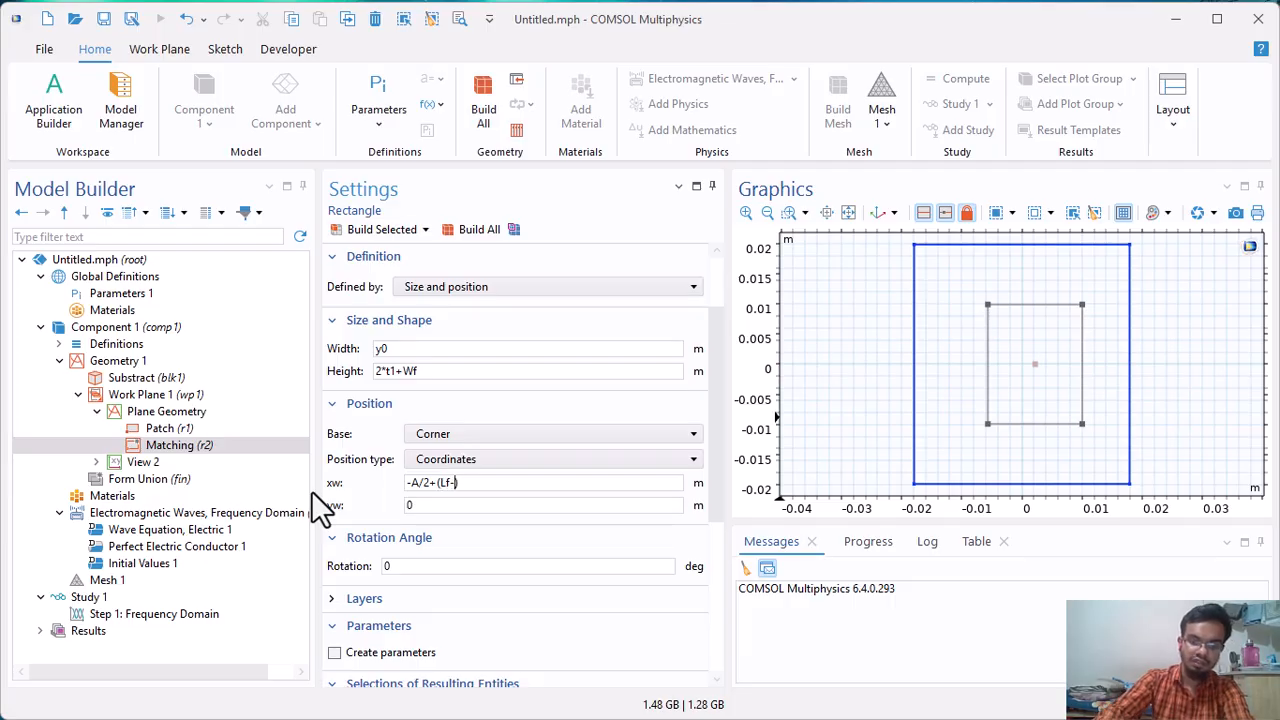
Set the Matching rectangle's yw position to -(2*t1+Wf)/2 and build the rectangle.
click(410, 505)
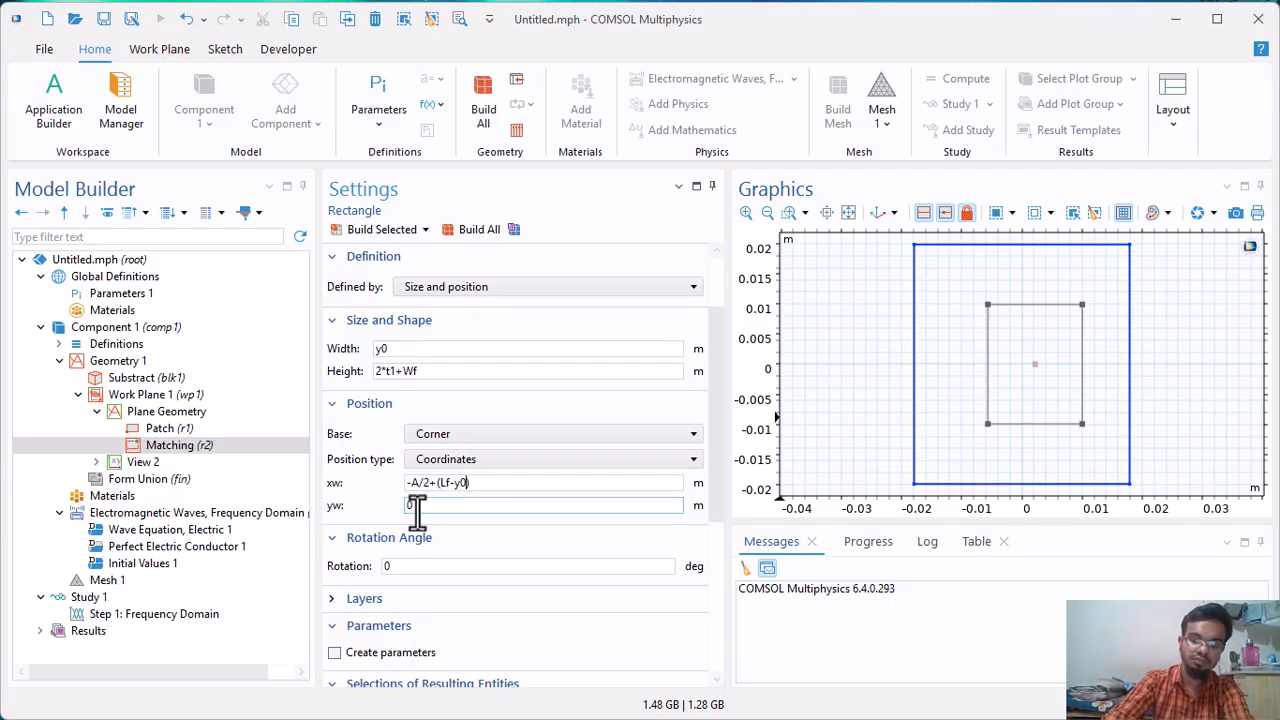
right_click(376, 520)
drag(432, 507, 347, 512)
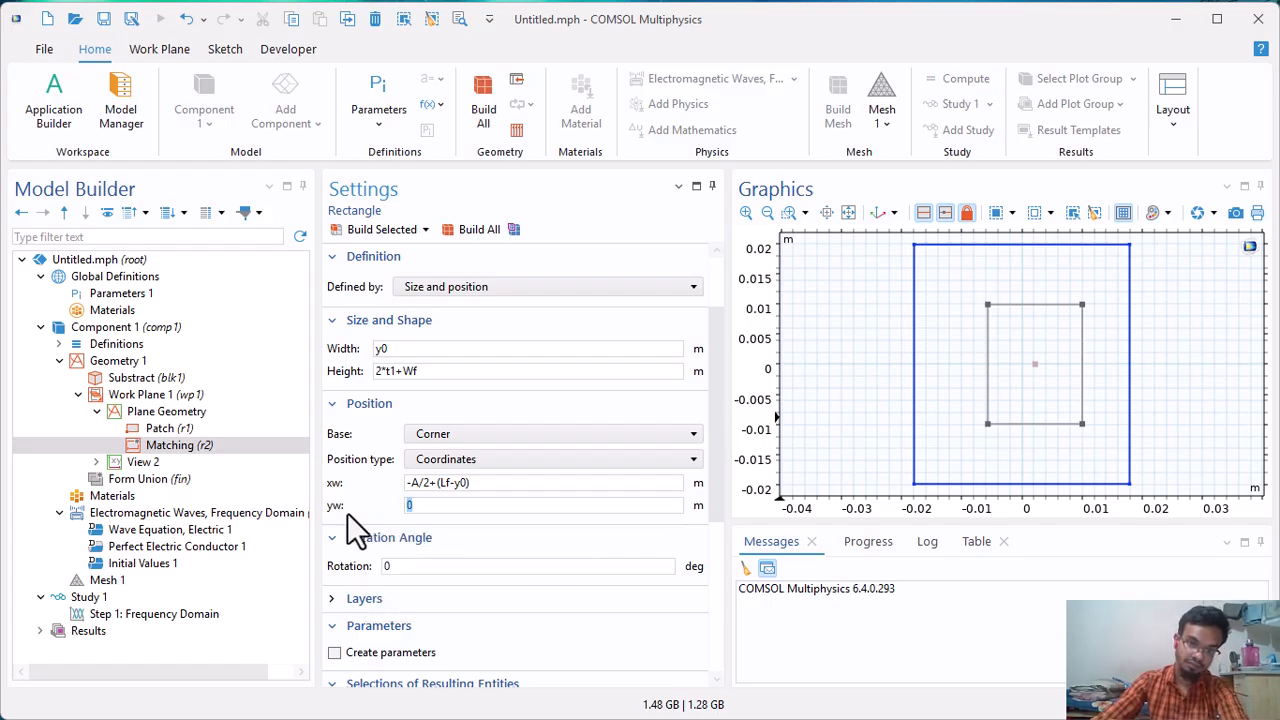
text(-)
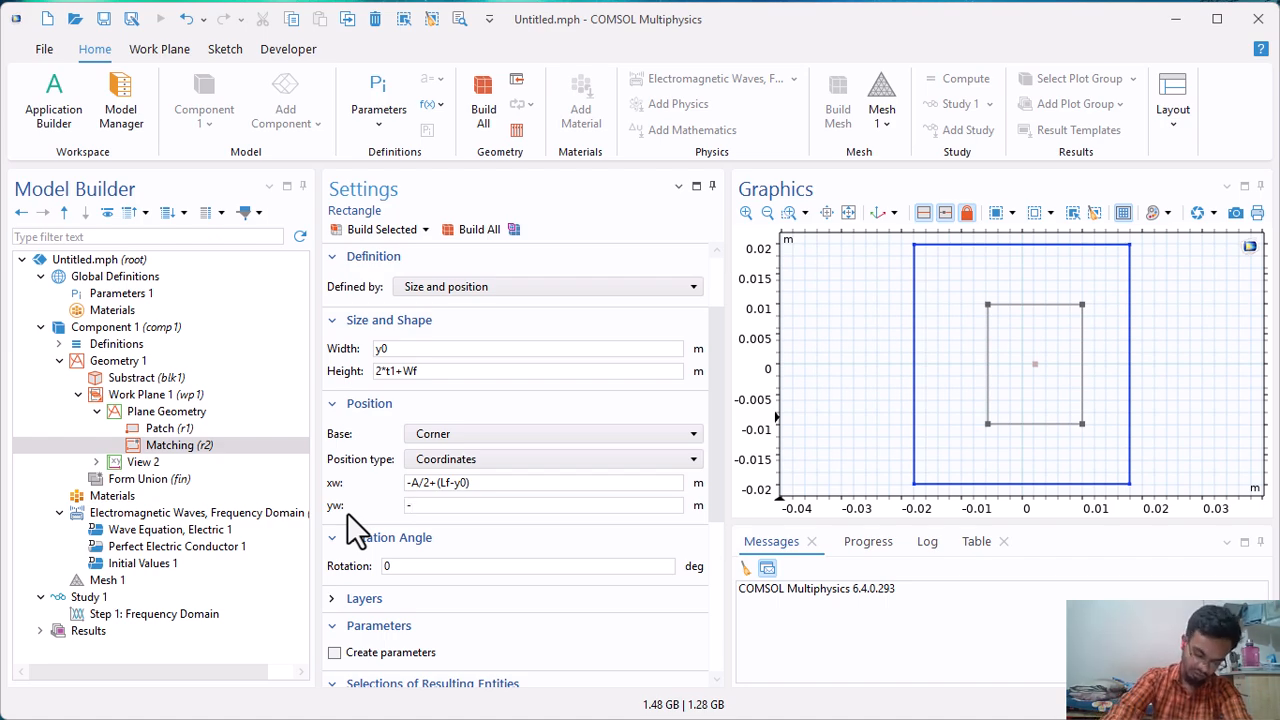
text((2))
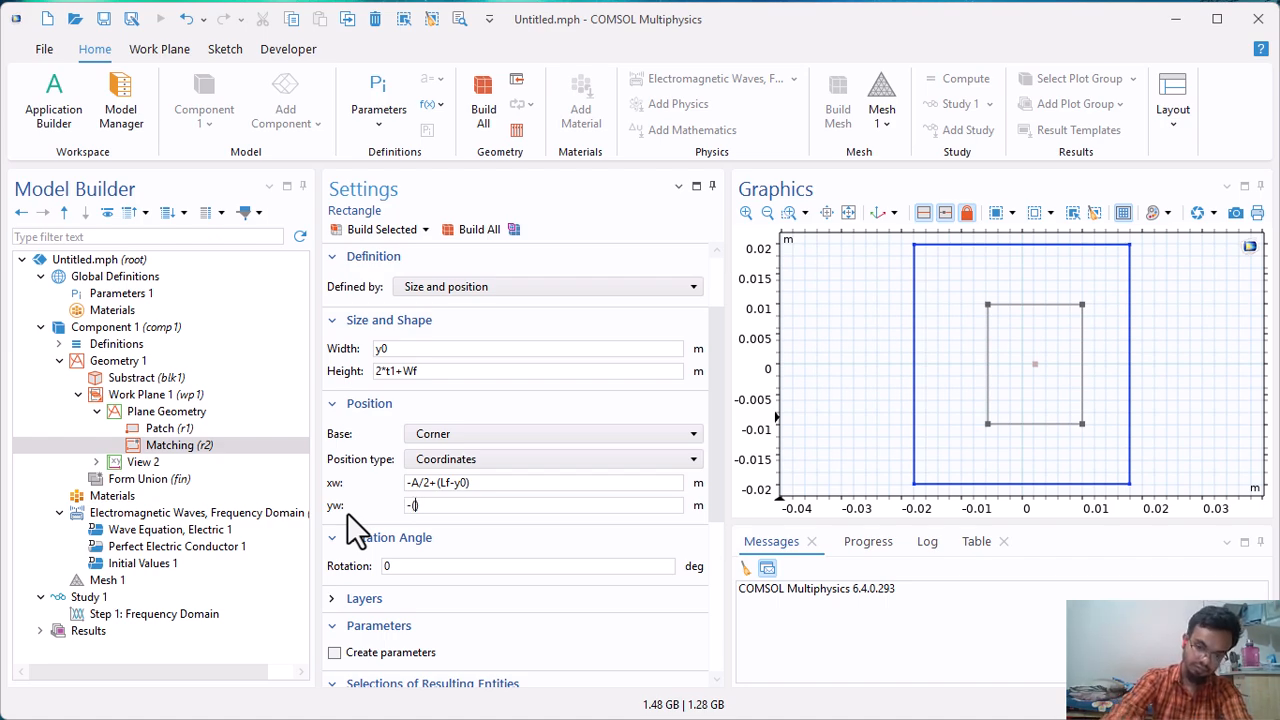
text(*t1)
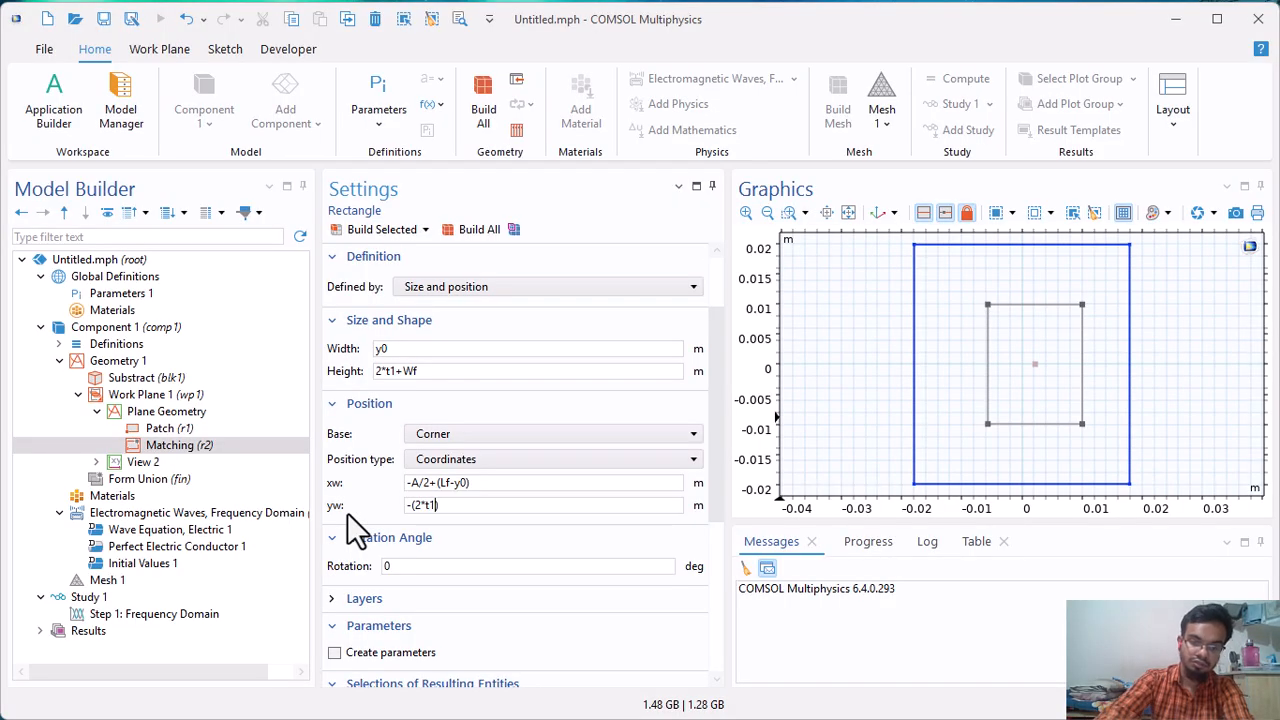
text(+Wf)
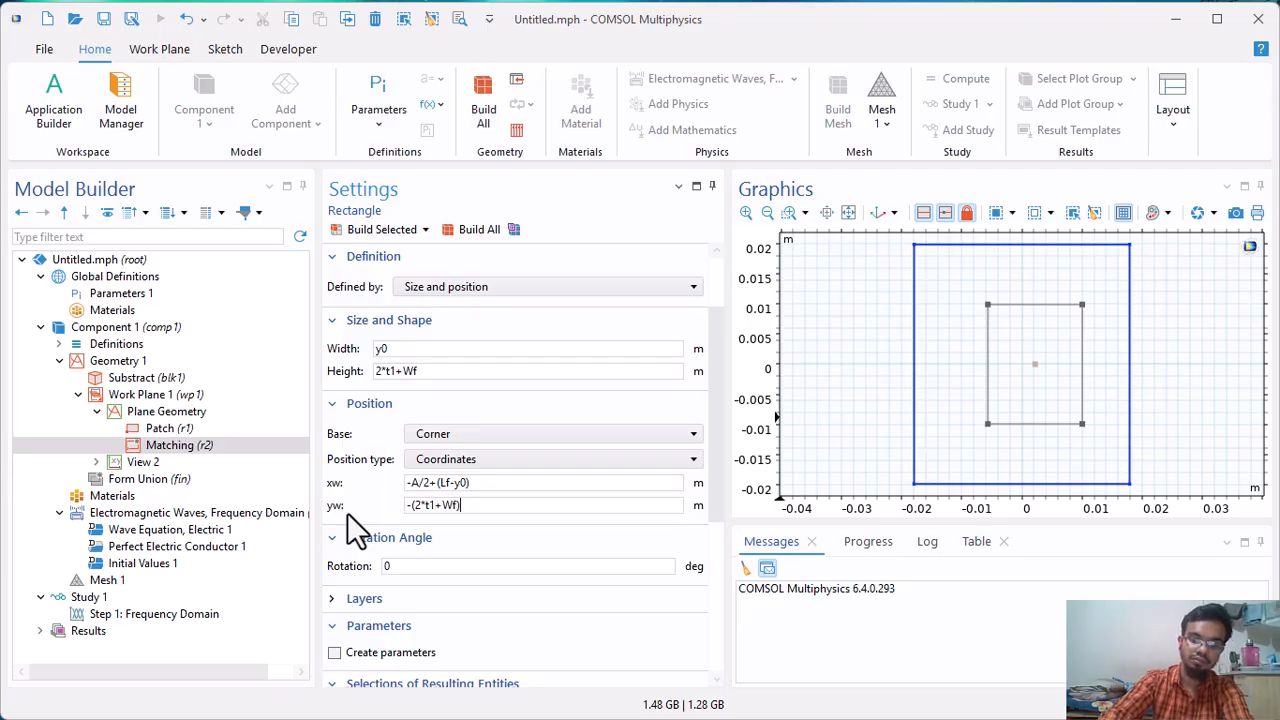
text(/2)
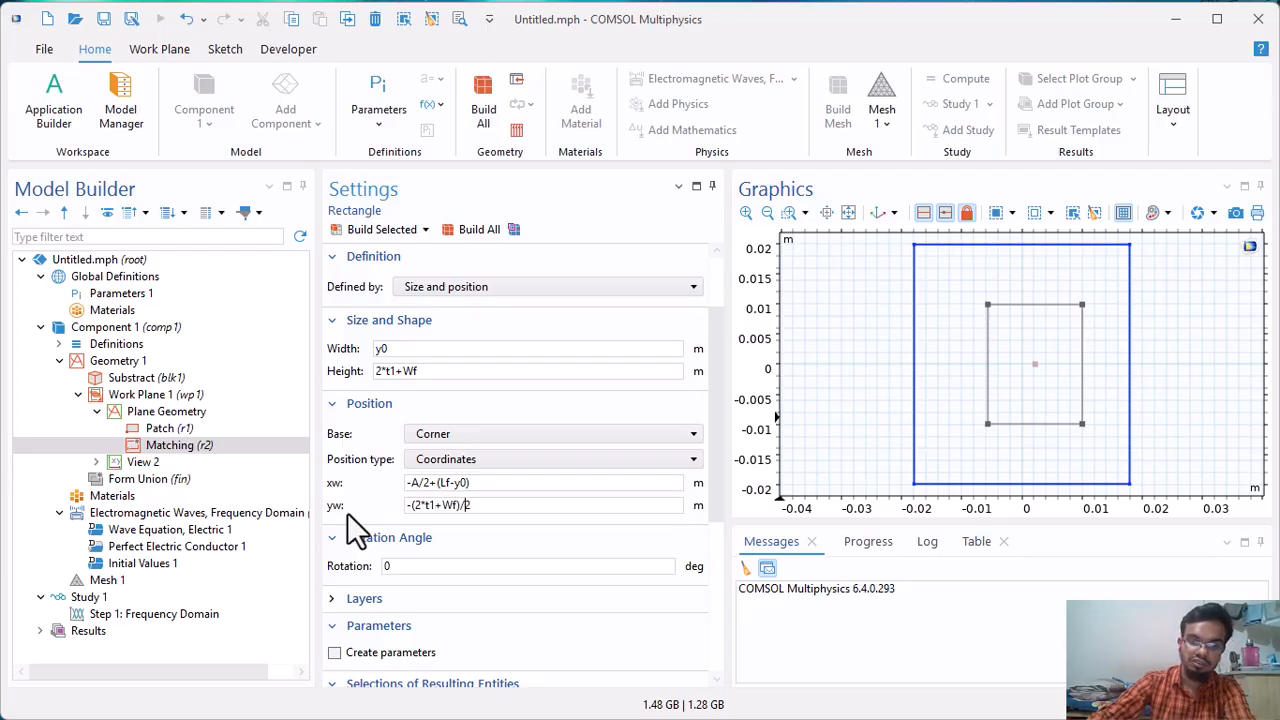
click(403, 228)
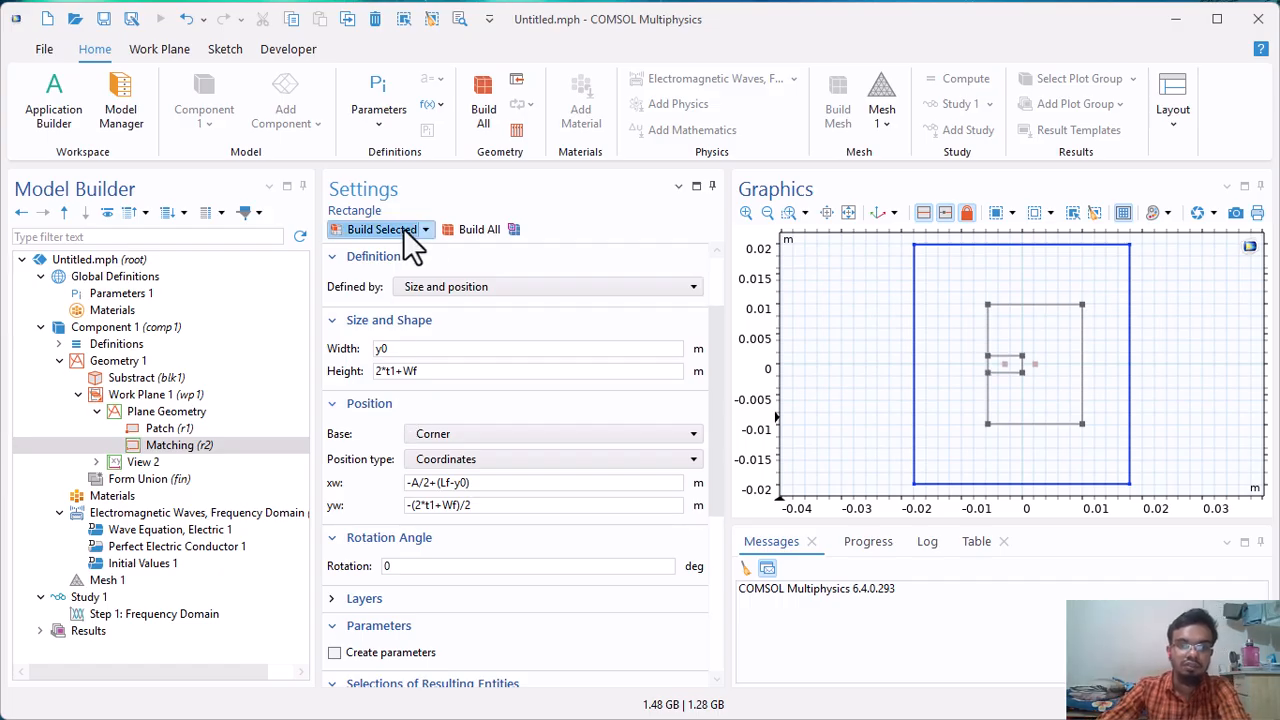
Subtract the Matching rectangle from the Patch with a Difference that does not keep interior boundaries, and build it.
right_click(154, 413)
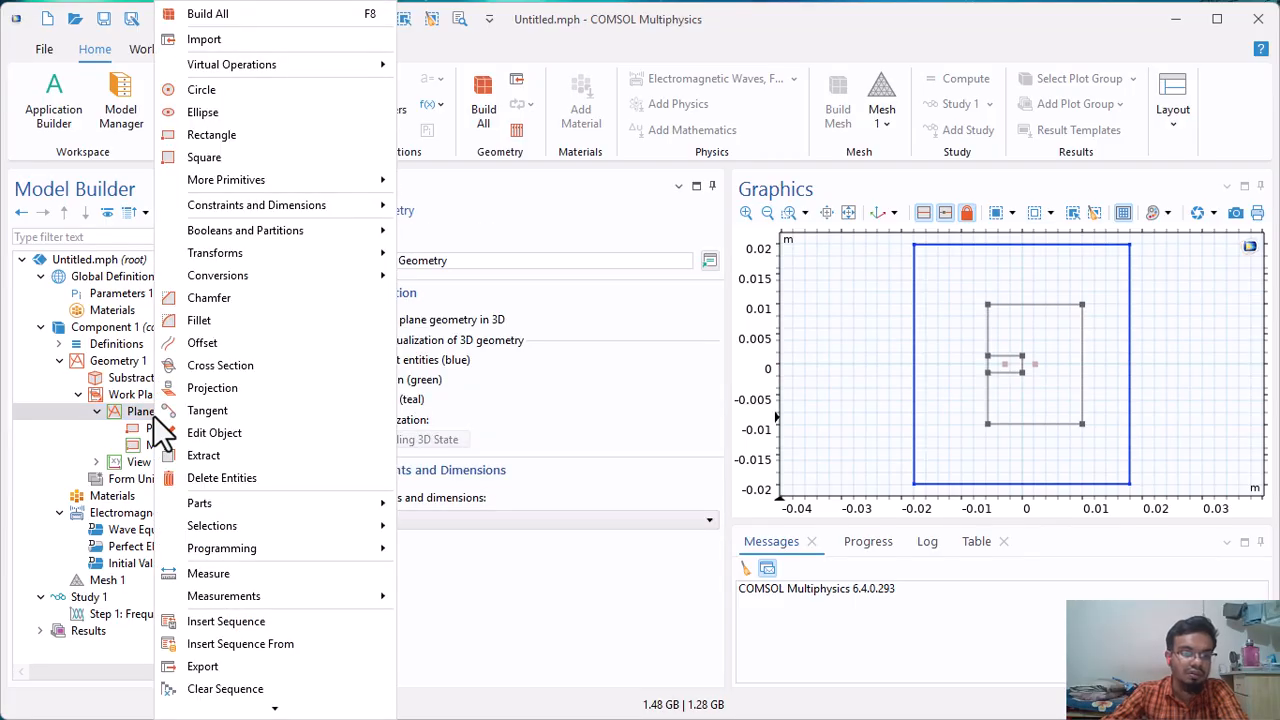
mouse_move(232, 237)
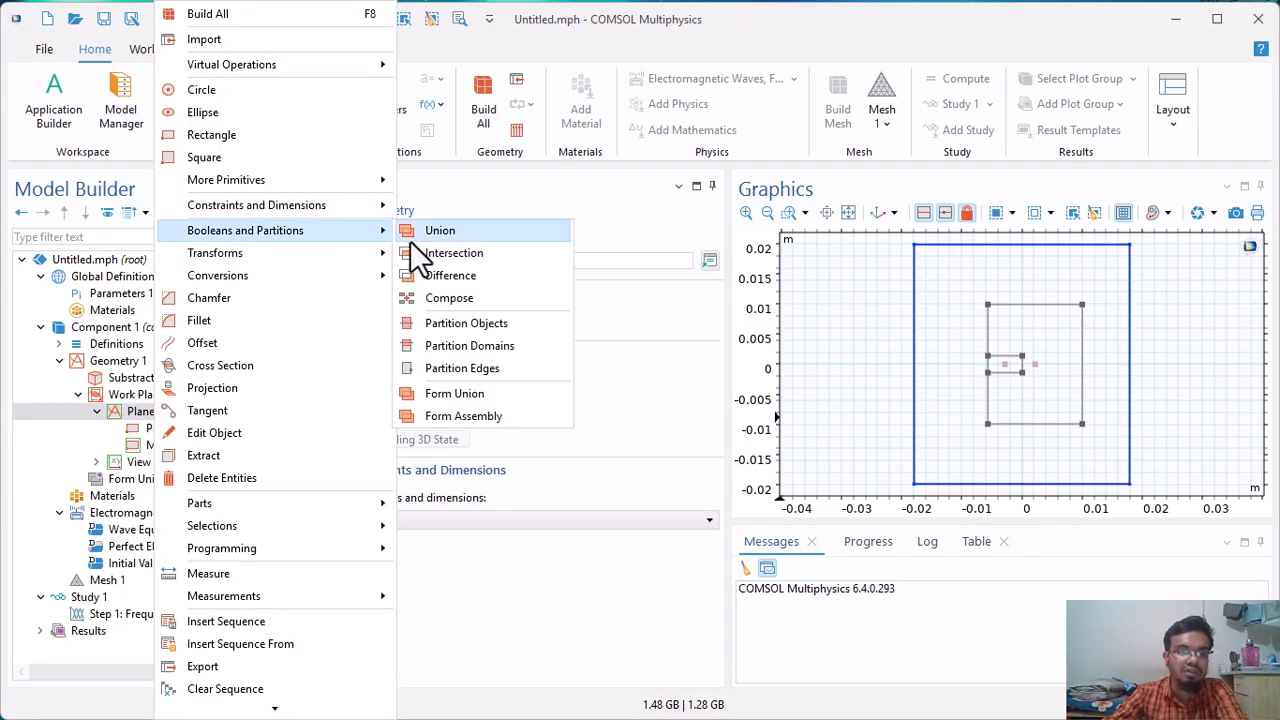
click(440, 281)
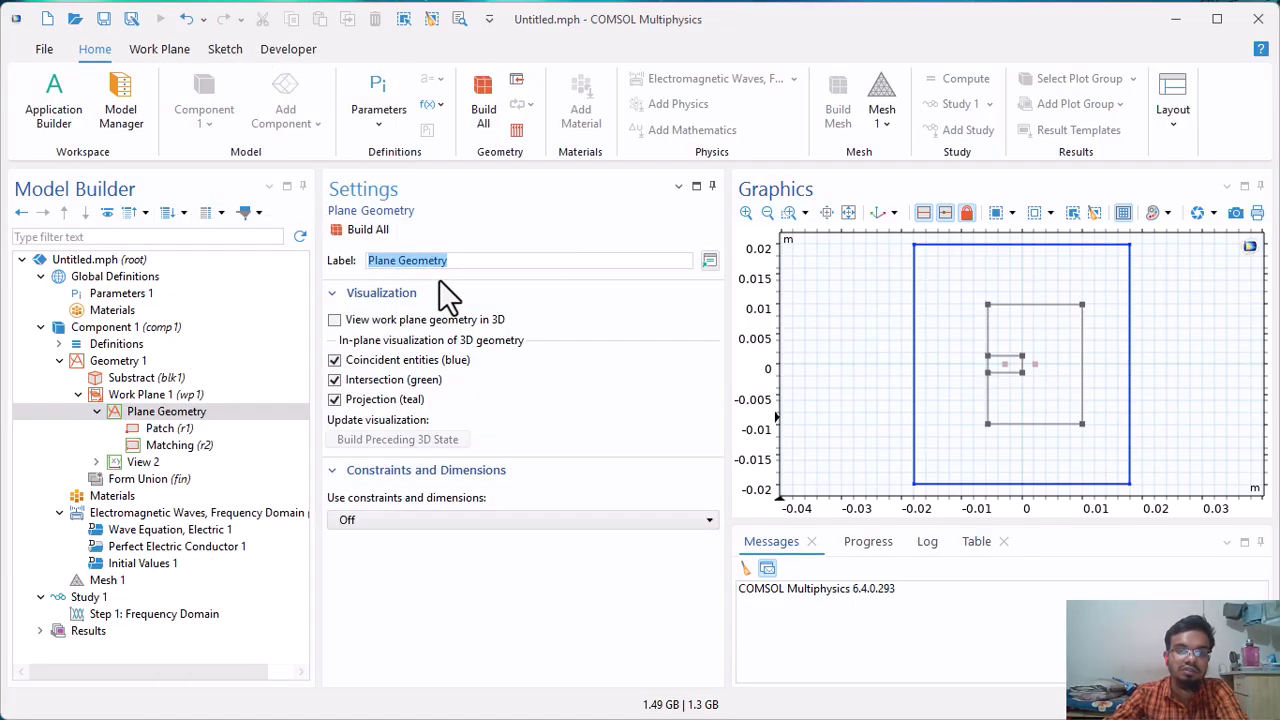
click(1047, 362)
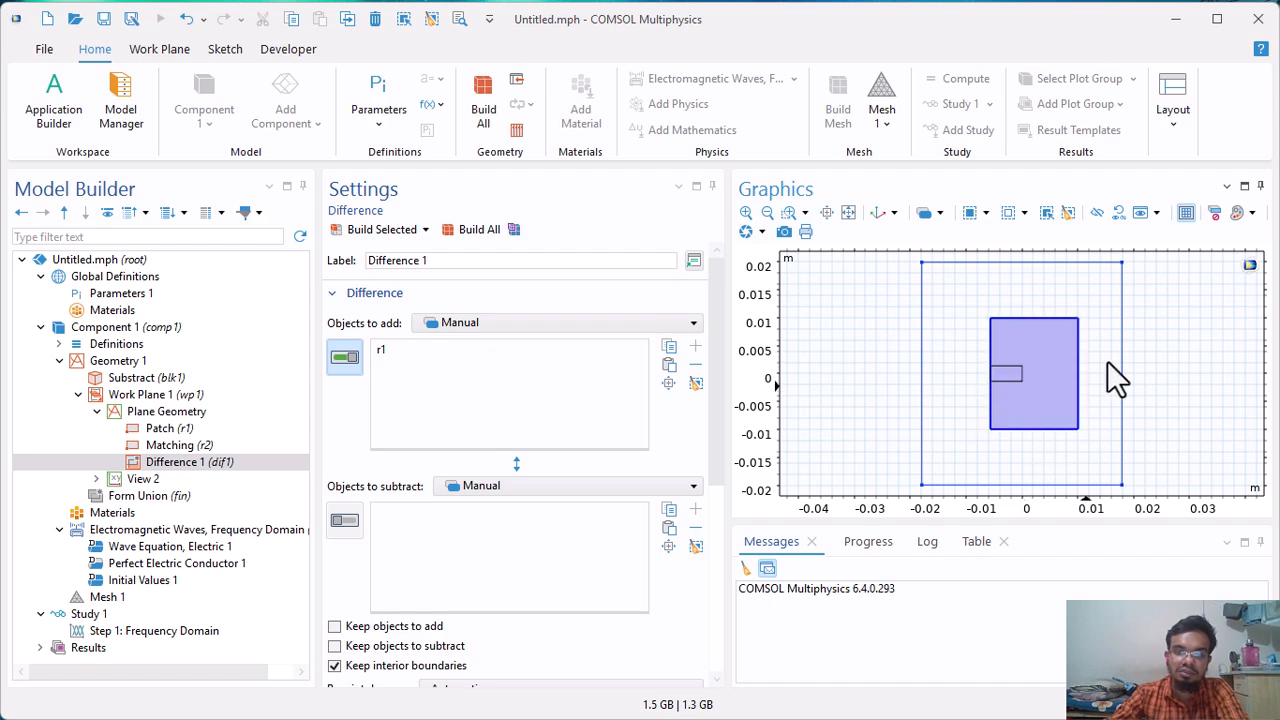
click(344, 520)
click(1012, 384)
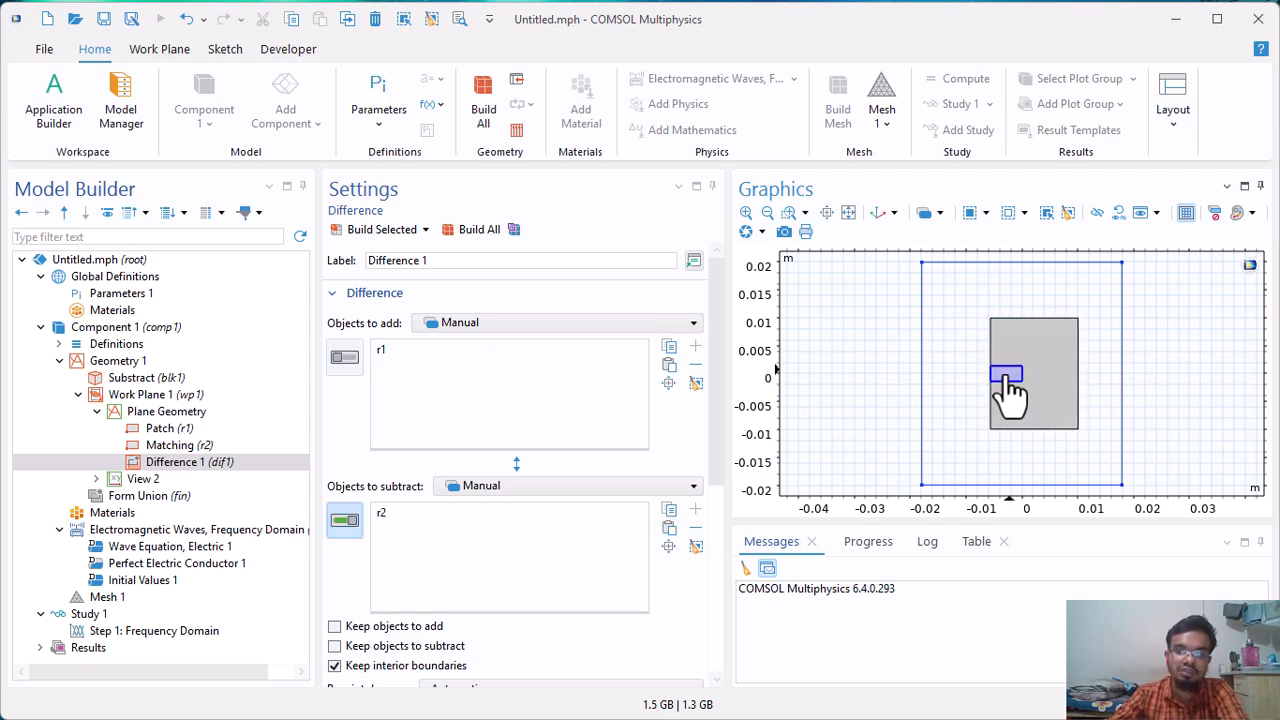
click(360, 667)
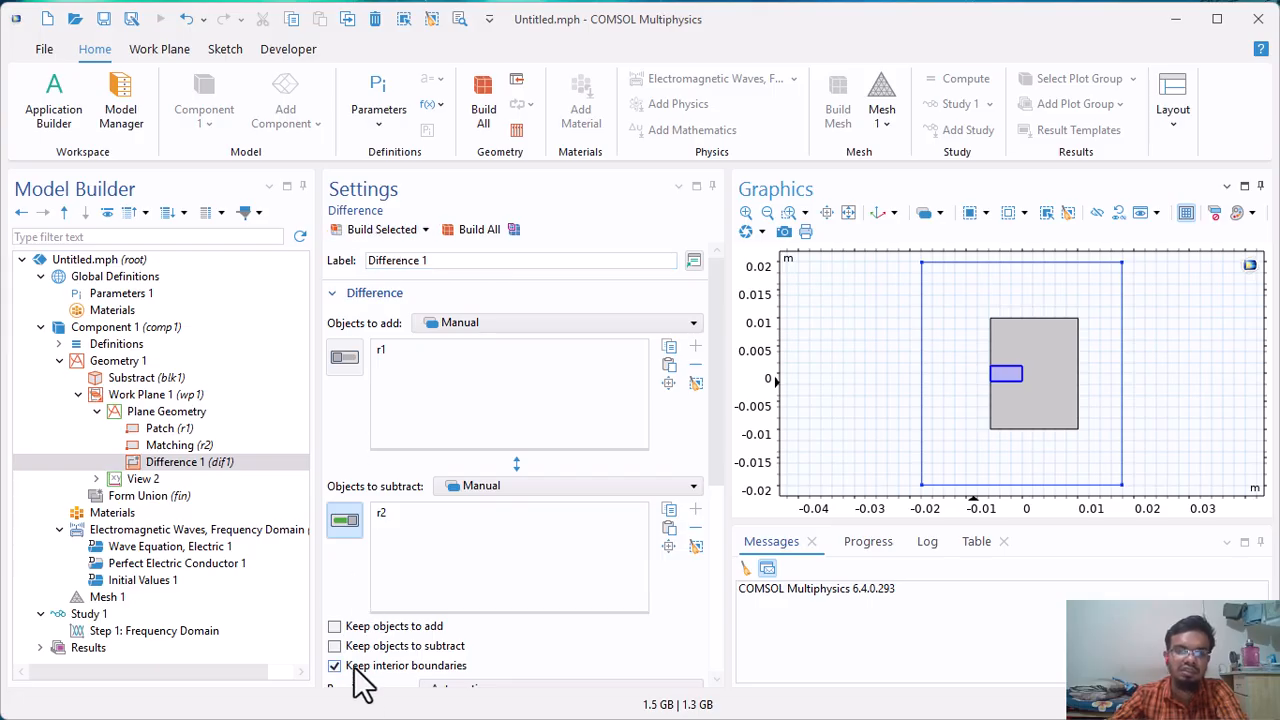
click(362, 238)
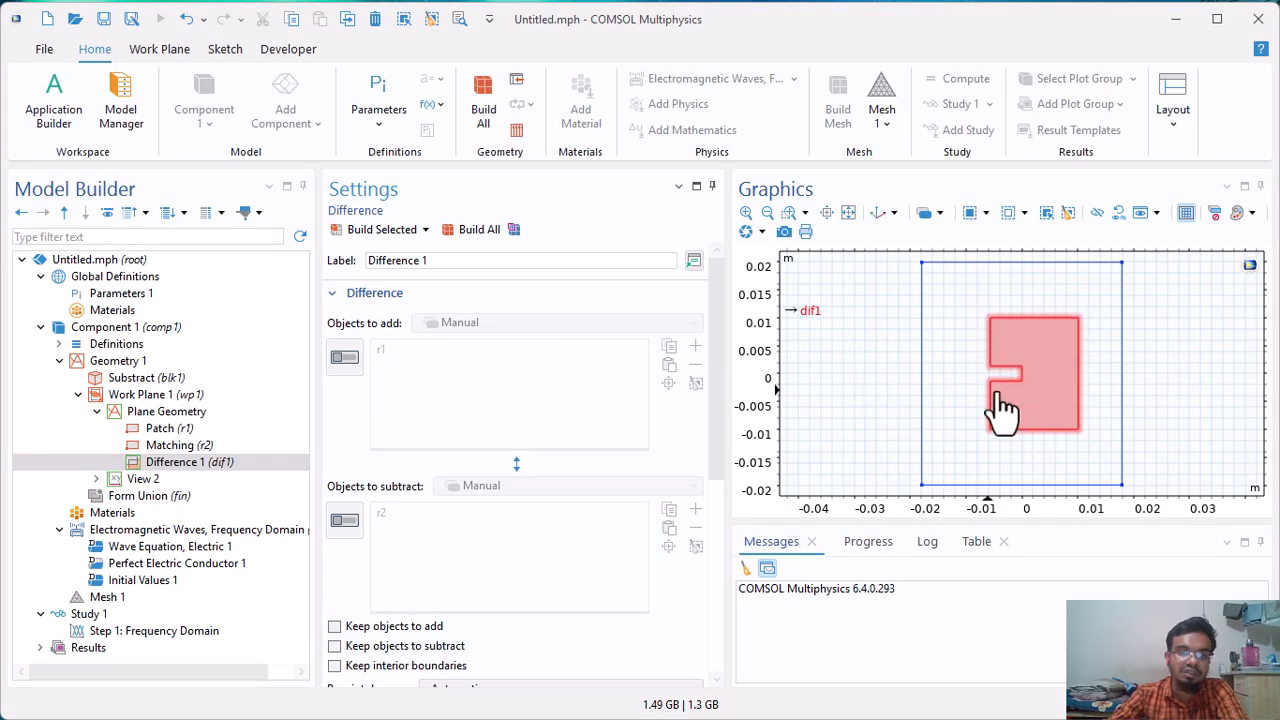
Add a third rectangle to the plane geometry and label it Feed Line.
right_click(152, 412)
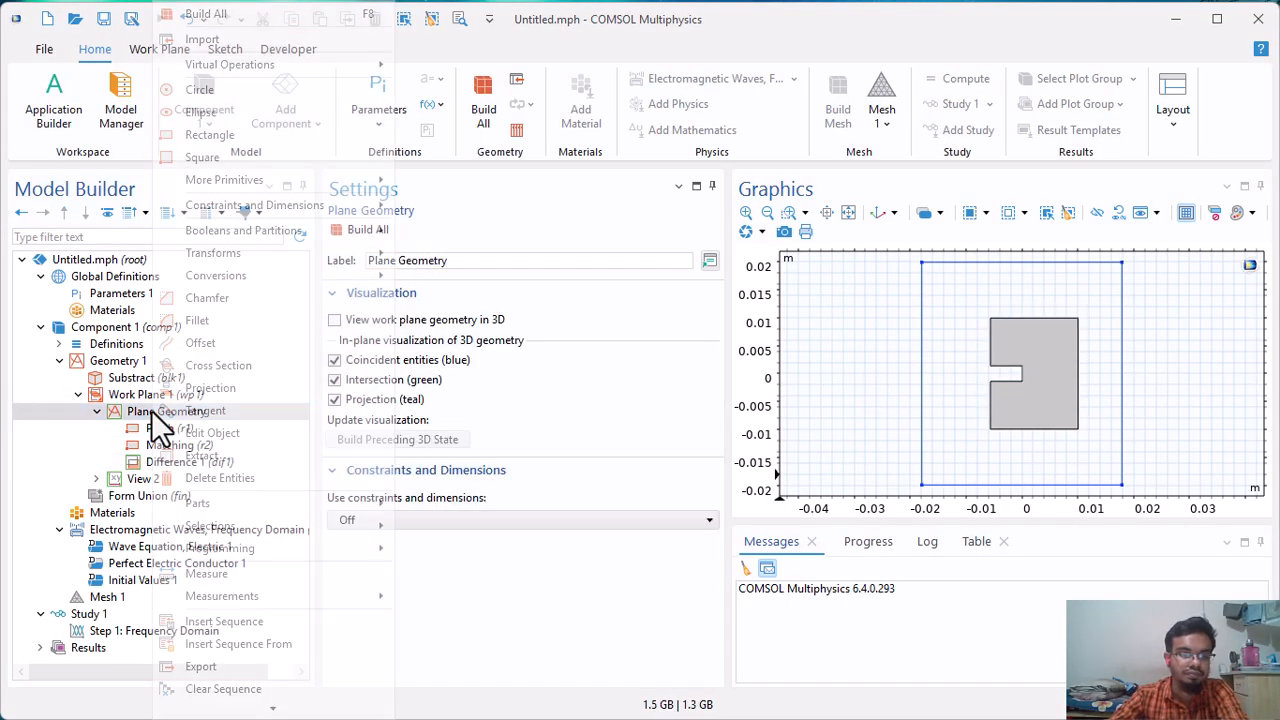
click(235, 136)
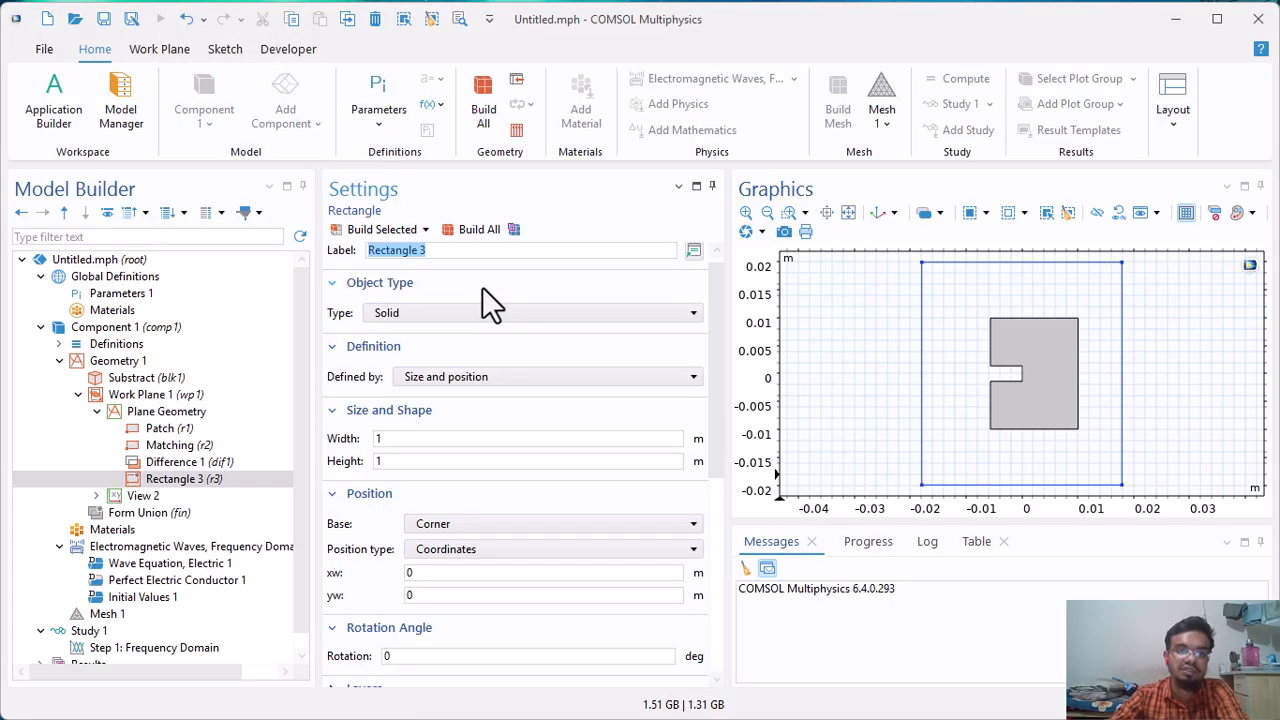
text(Feed )
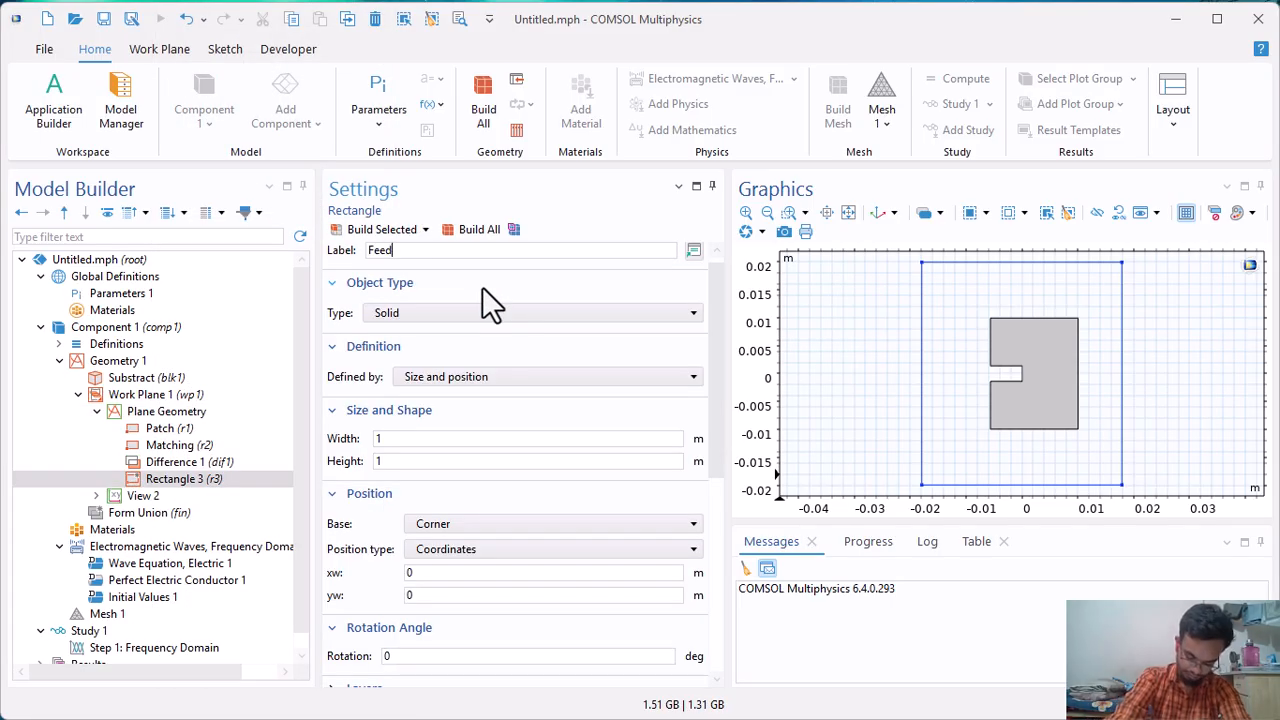
text(Line)
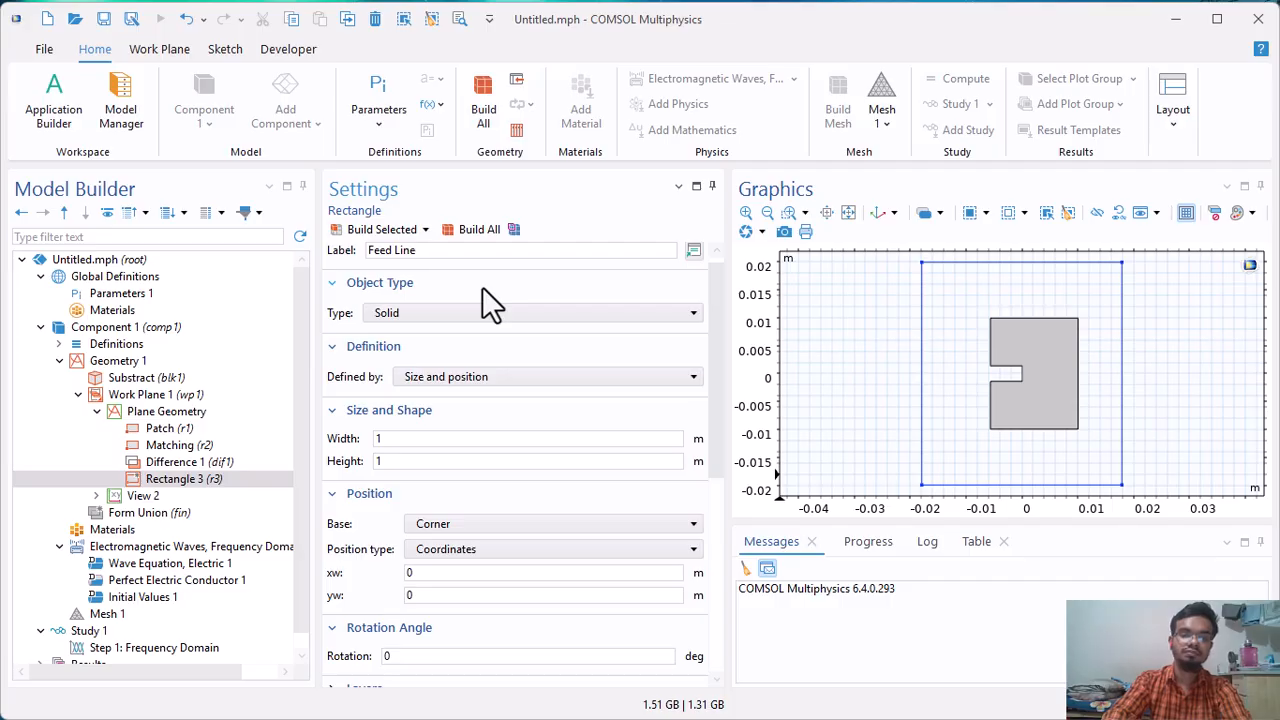
click(423, 311)
click(423, 311)
Set the Feed Line rectangle's width to Lf and its height to Wf.
click(427, 440)
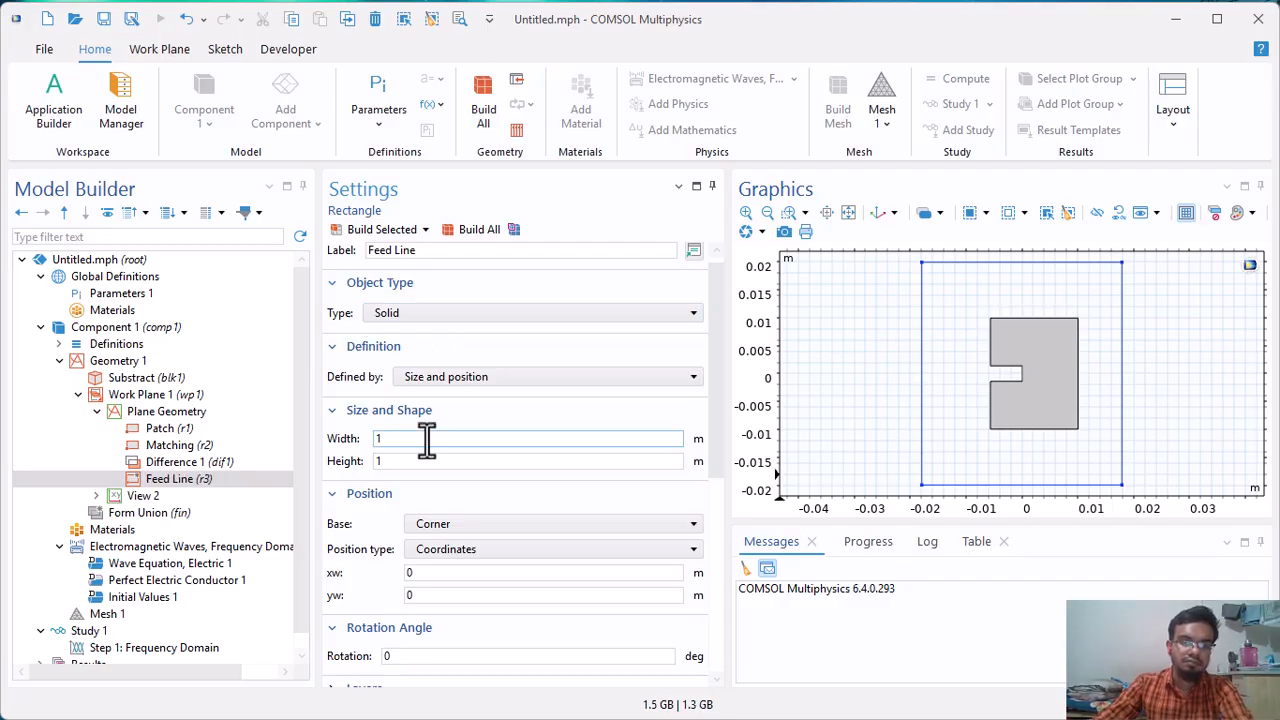
drag(386, 440, 305, 446)
text(Lf)
drag(415, 462, 278, 468)
text(Wf)
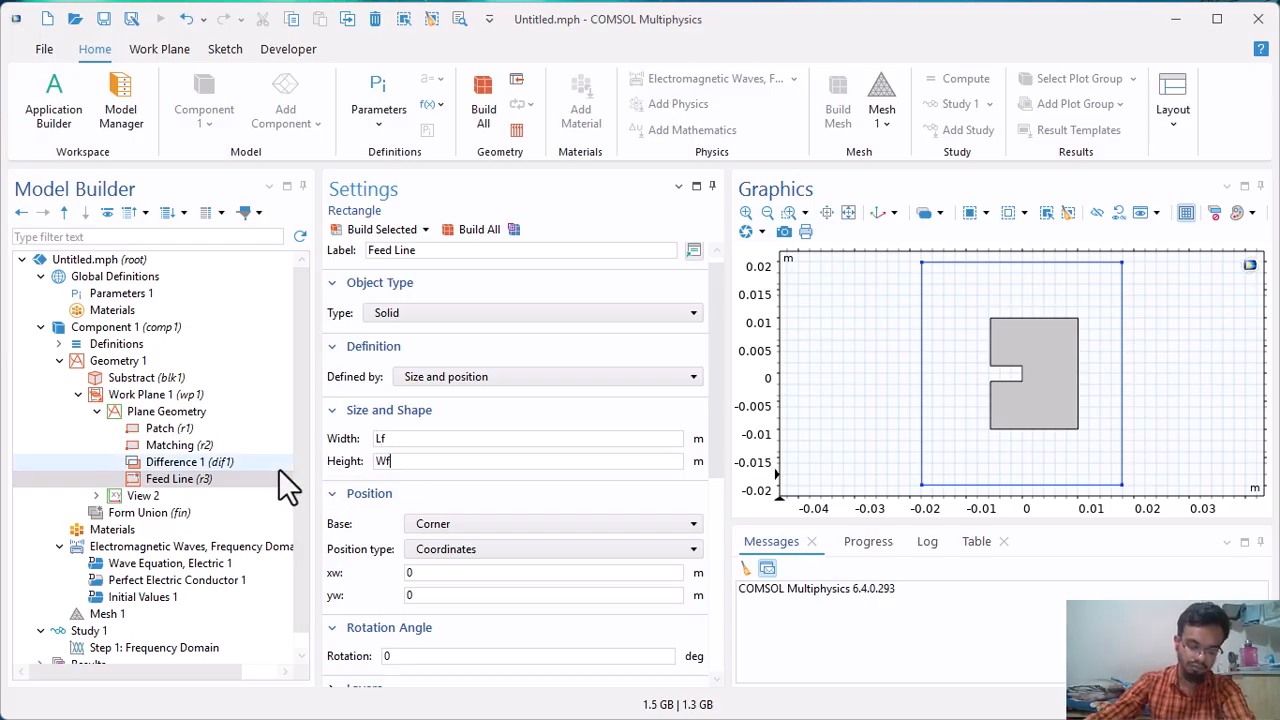
Set the Feed Line rectangle's xw position to -A/2.
click(455, 530)
click(454, 531)
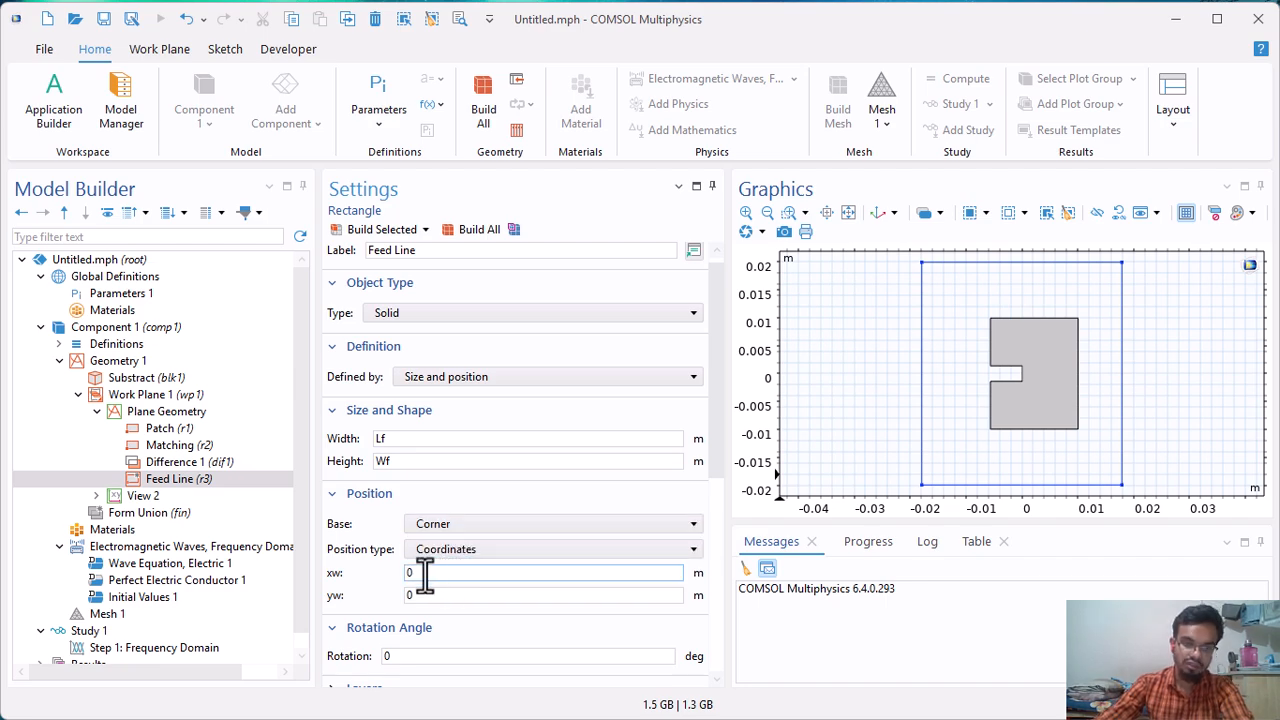
double_click(426, 573)
text(0-A/2)
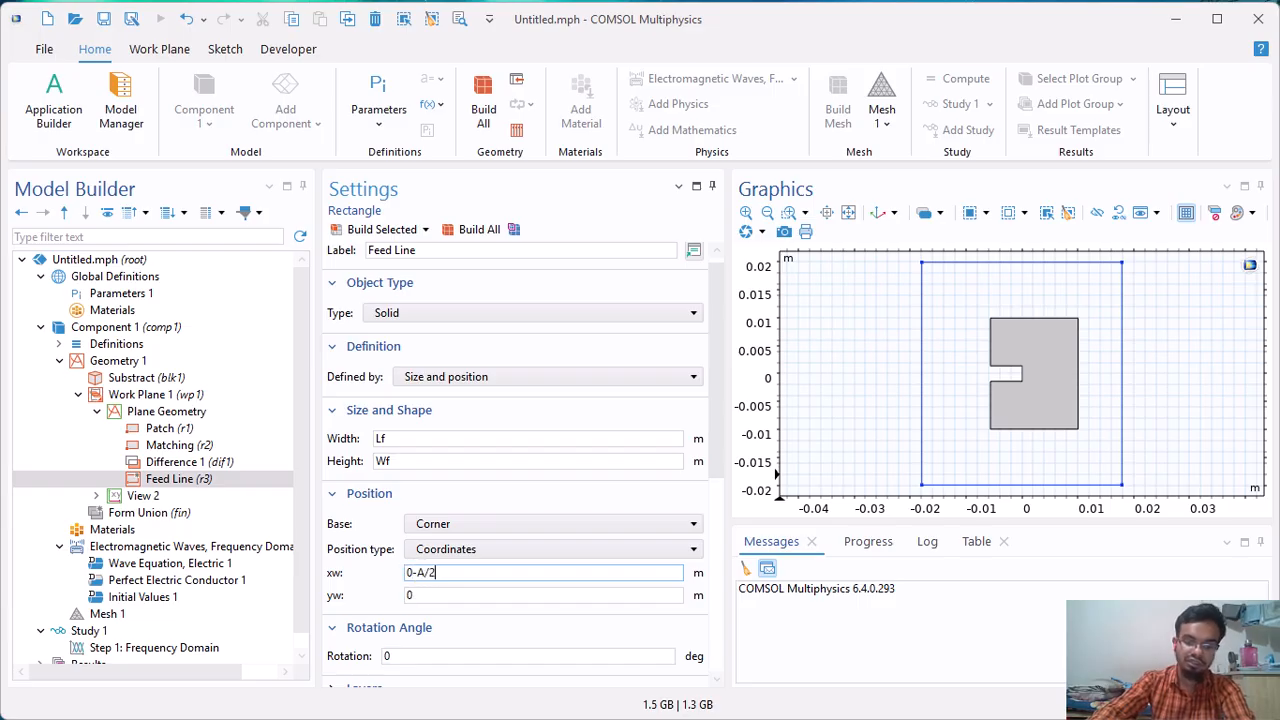
click(410, 572)
key(Delete)
key(Tab)
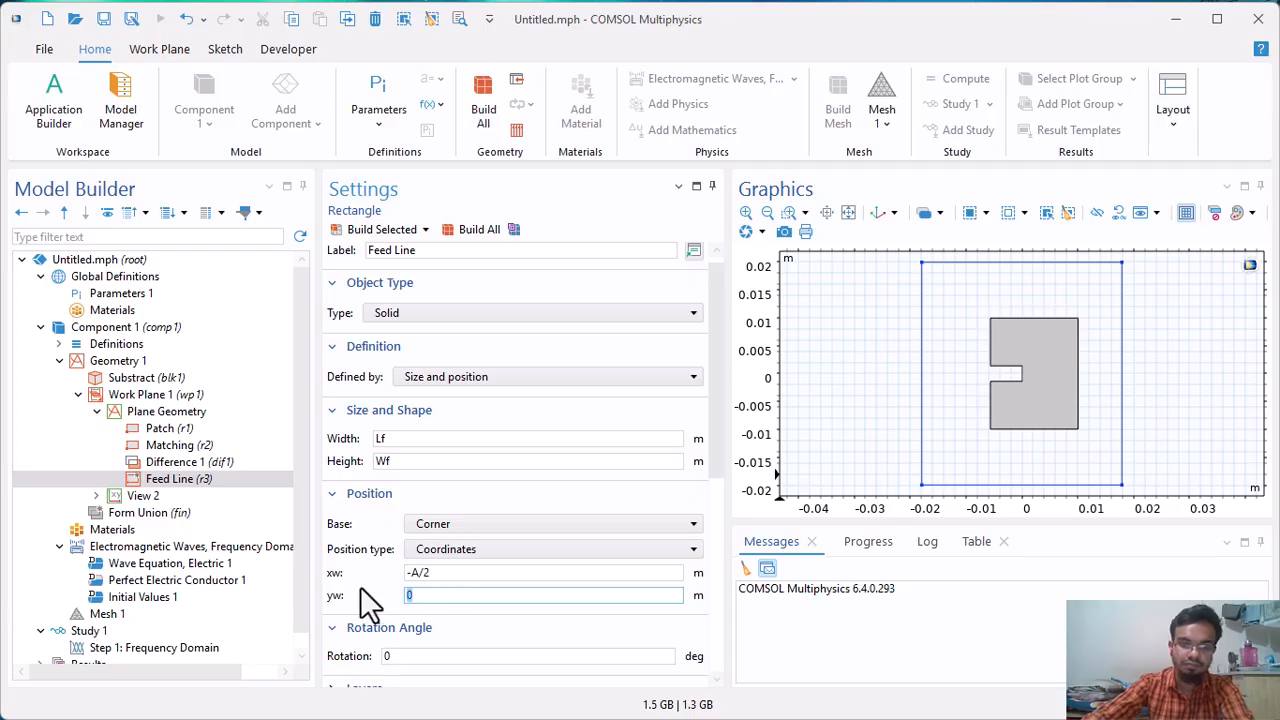
Set the Feed Line rectangle's yw position to -Wf/2 and build the rectangle.
text(-Wf/2)
scroll(405, 578, down, 2)
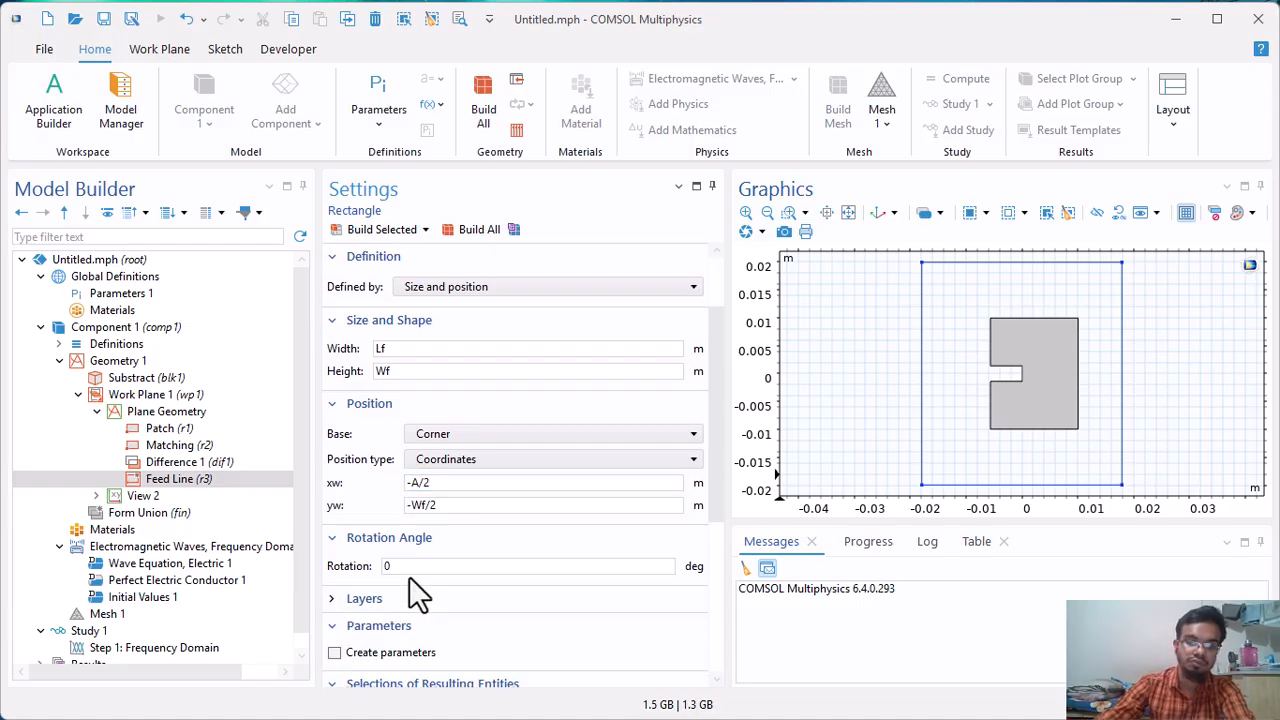
click(376, 606)
scroll(386, 614, down, 6)
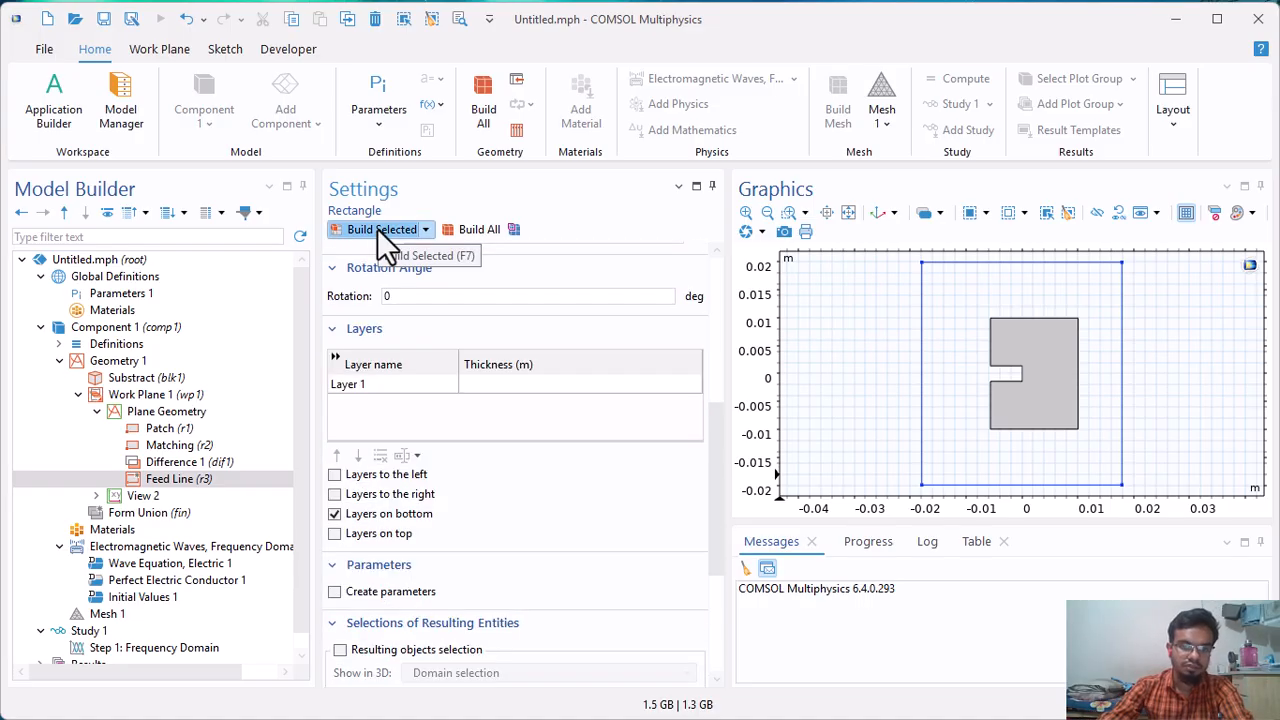
click(377, 228)
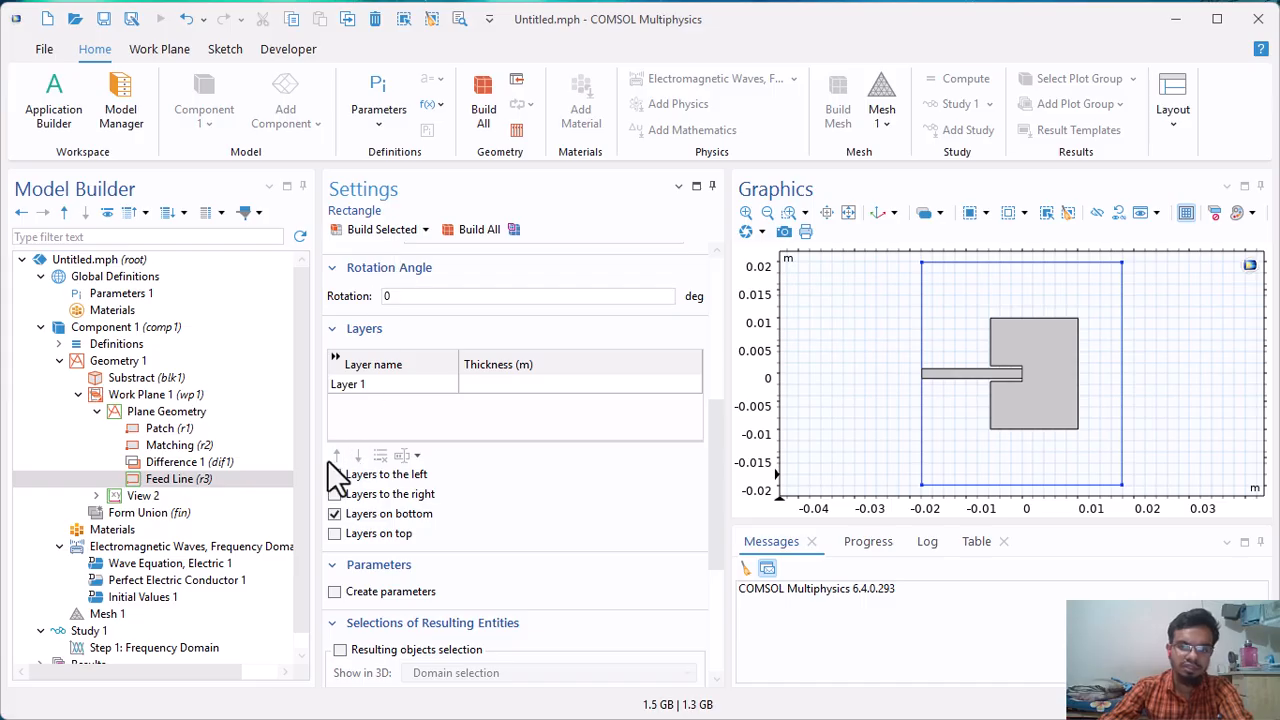
Unite the notched patch and the feed line in the plane geometry without keeping interior boundaries, and build the union.
click(150, 414)
right_click(150, 414)
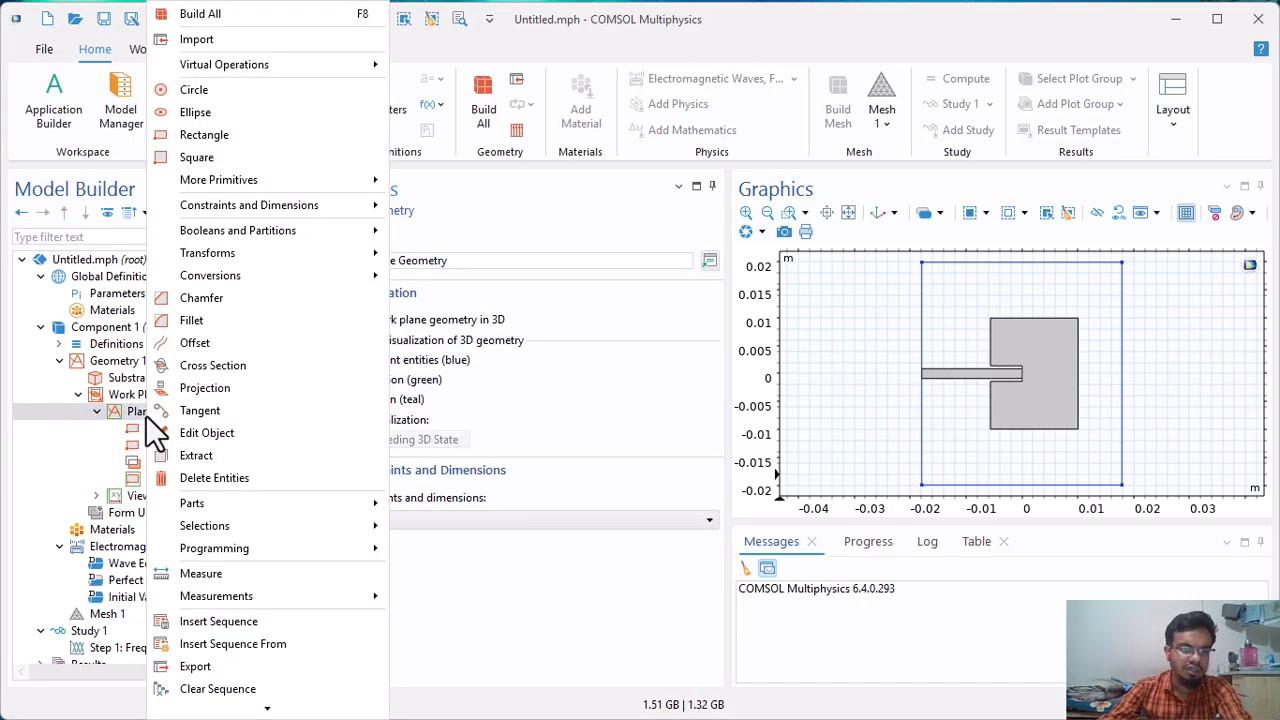
mouse_move(288, 232)
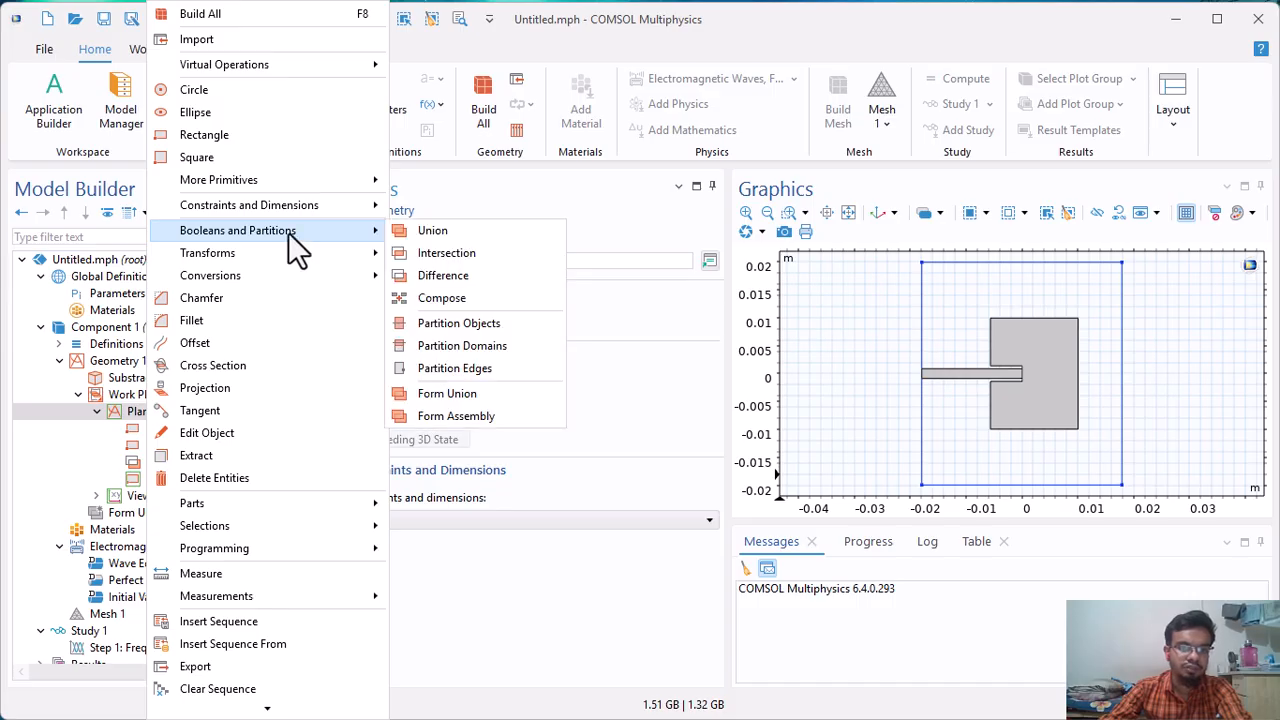
click(485, 233)
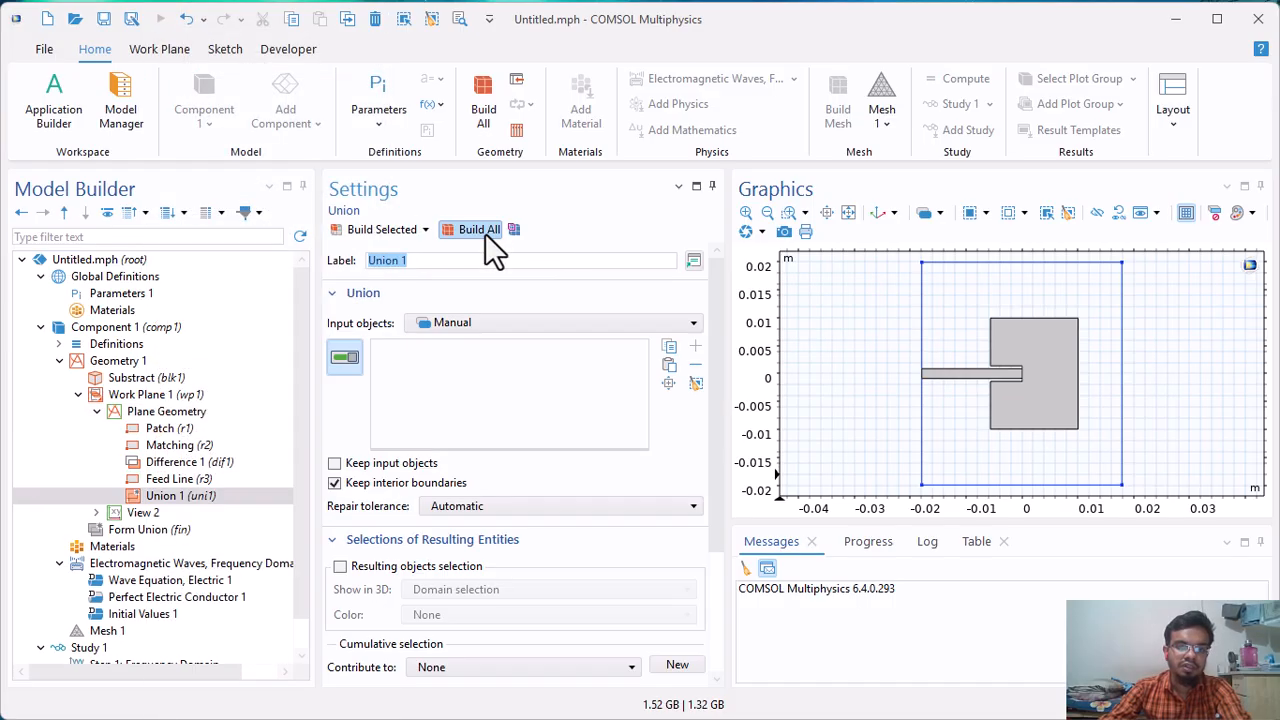
click(1060, 388)
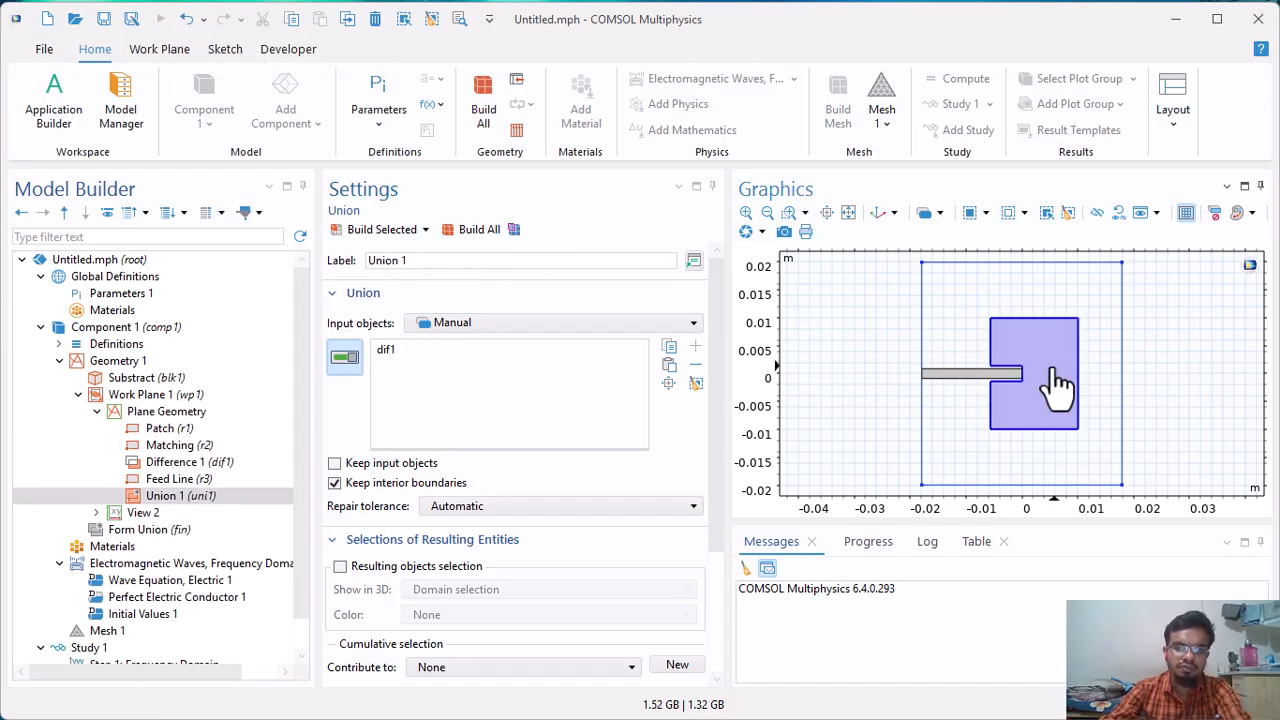
click(962, 378)
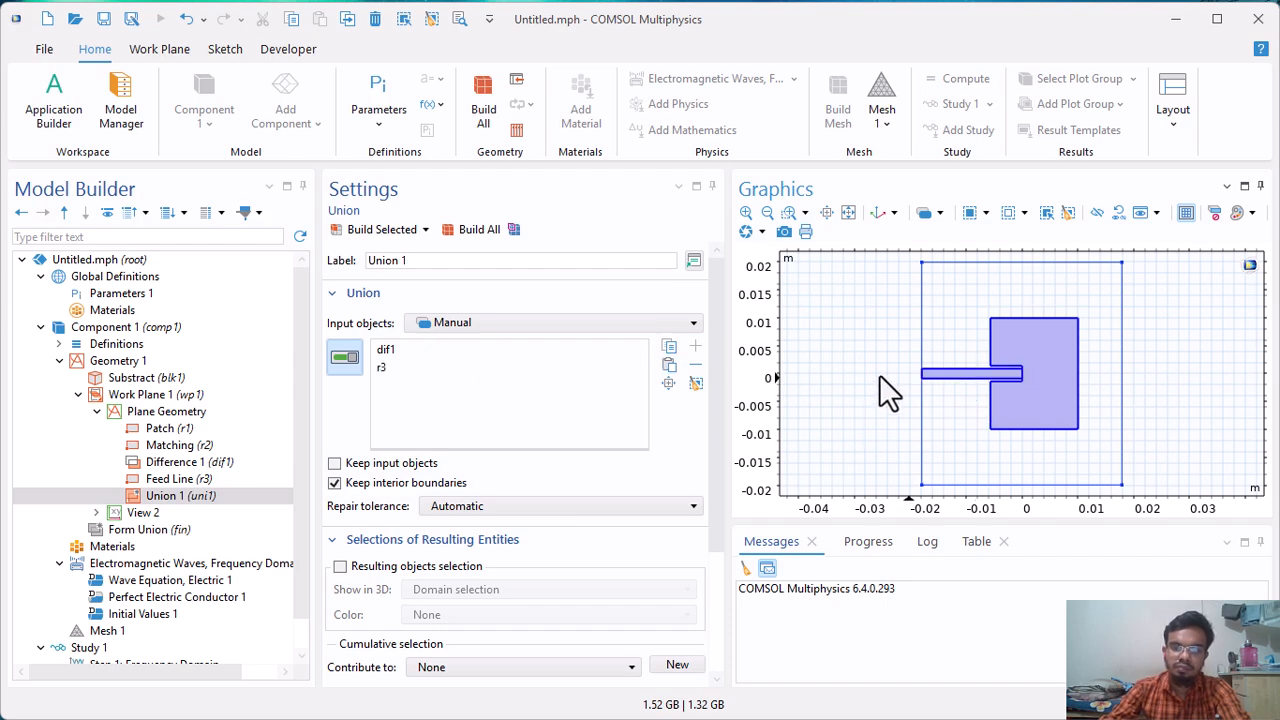
click(392, 232)
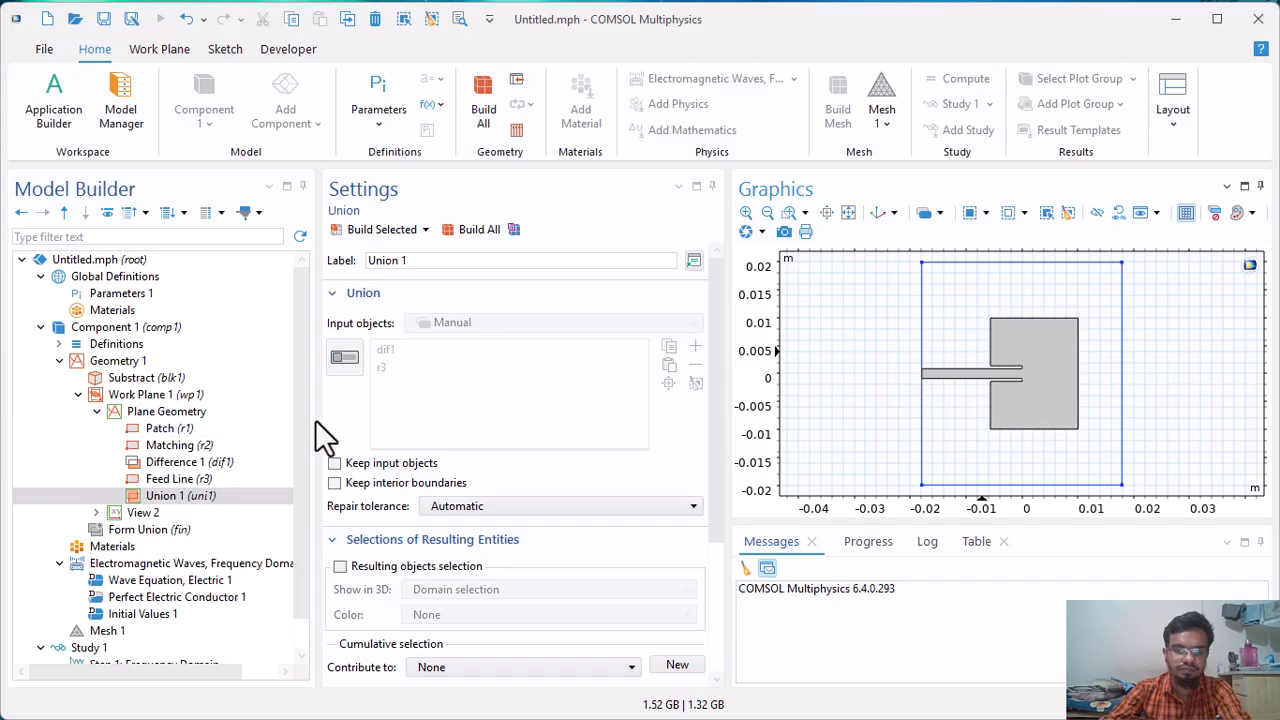
Extrude Work Plane 1 by a distance of th and build the extrusion.
click(92, 359)
right_click(92, 359)
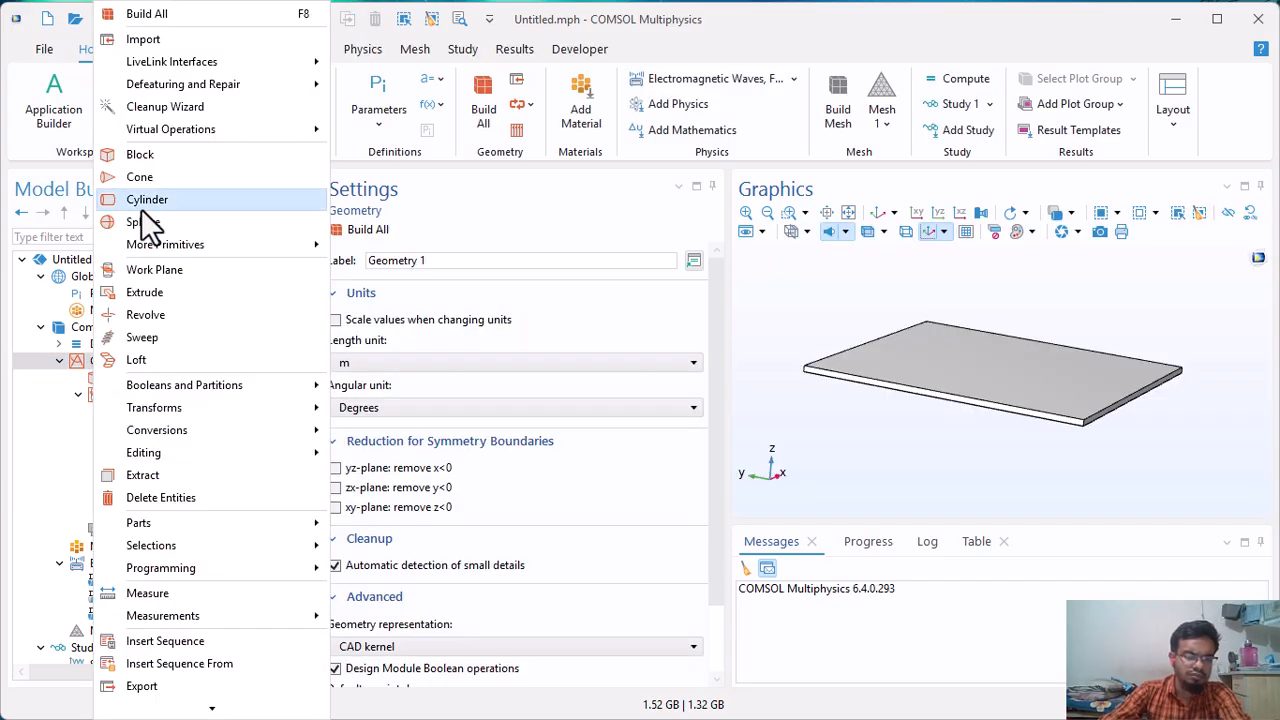
click(160, 291)
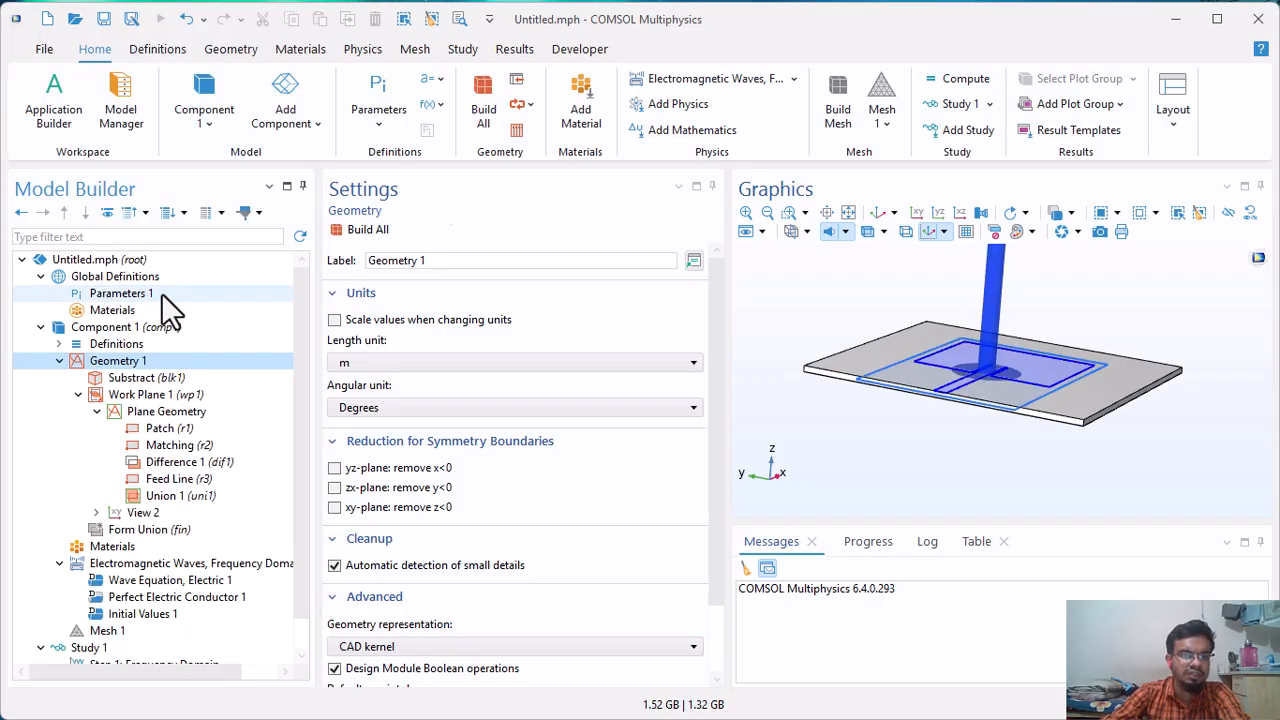
click(386, 630)
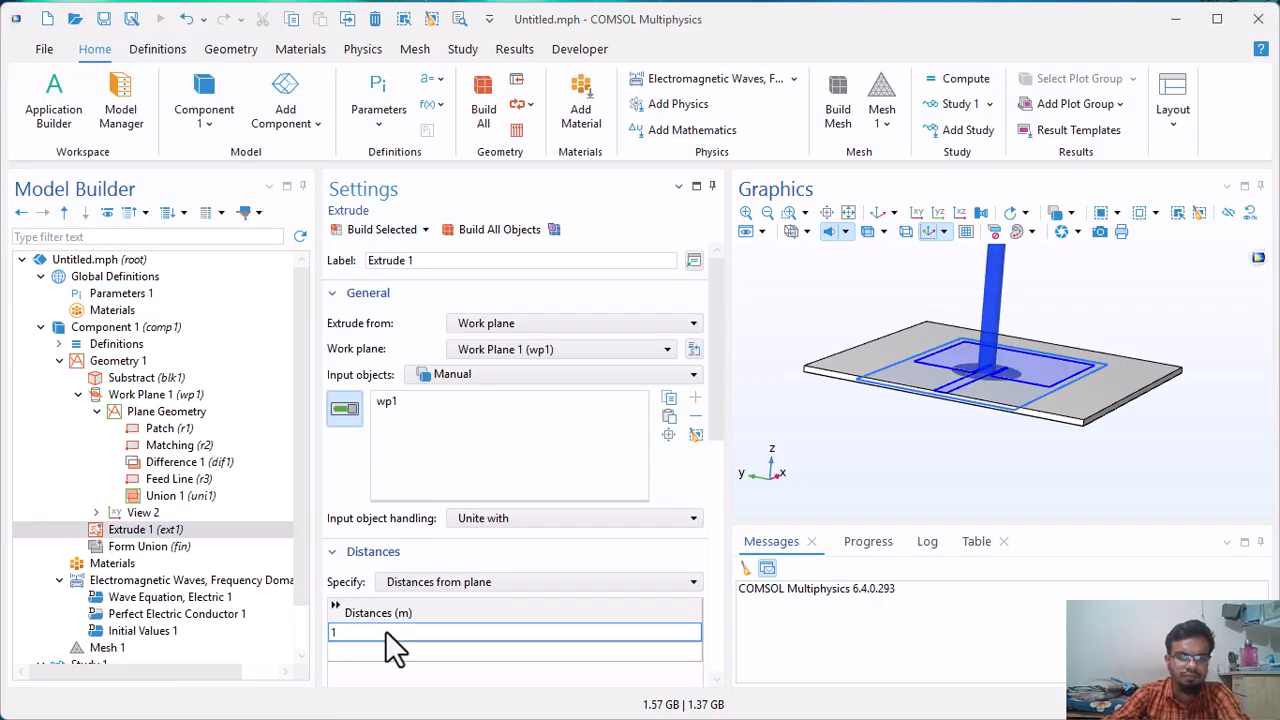
text(th)
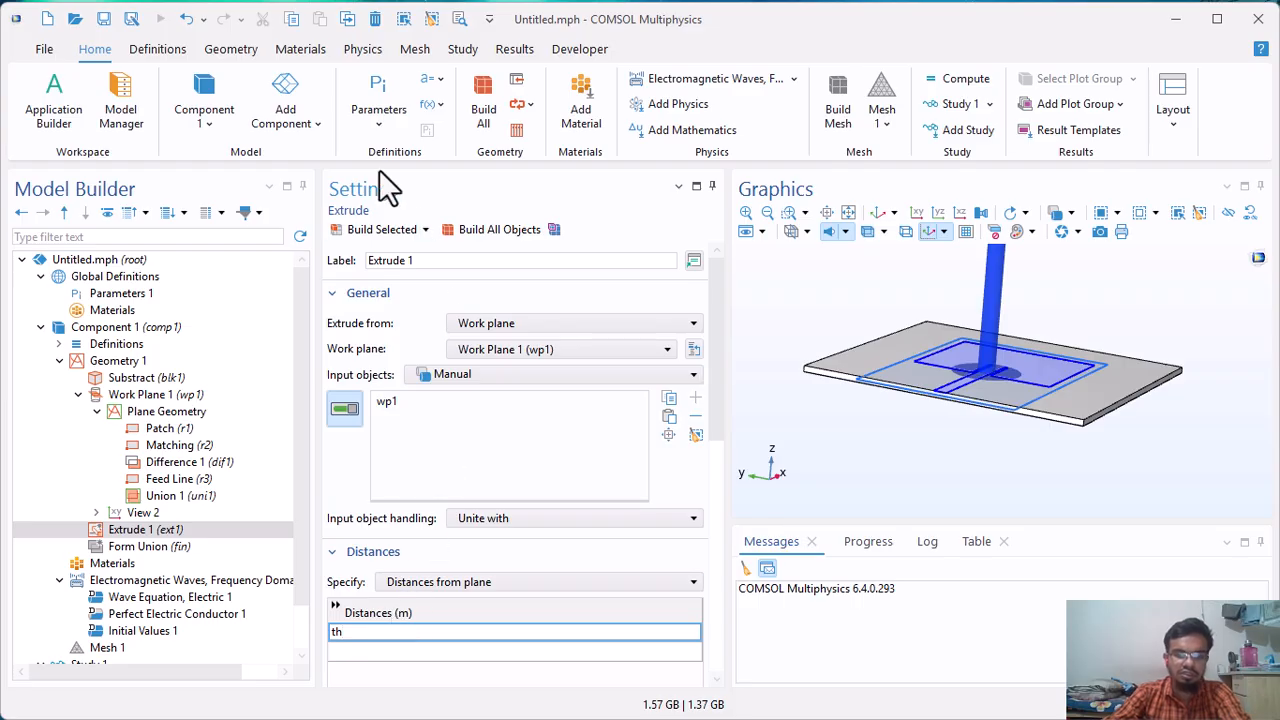
click(371, 229)
Examine the extruded patch and feed line on the substrate up close, from the substrate edge and in the xy view.
drag(971, 400, 1020, 398)
click(789, 212)
drag(953, 342, 1145, 486)
drag(886, 343, 951, 354)
click(789, 212)
scroll(911, 313, up, 2)
scroll(950, 363, up, 3)
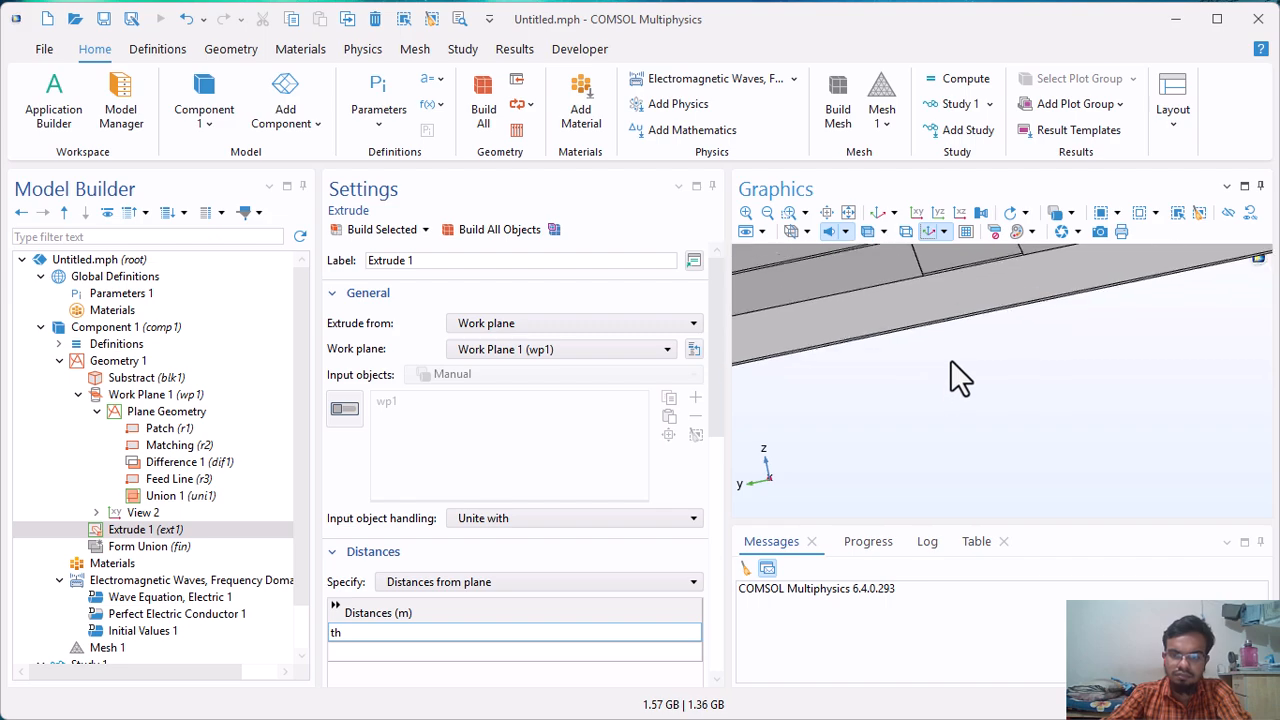
drag(946, 298, 957, 322)
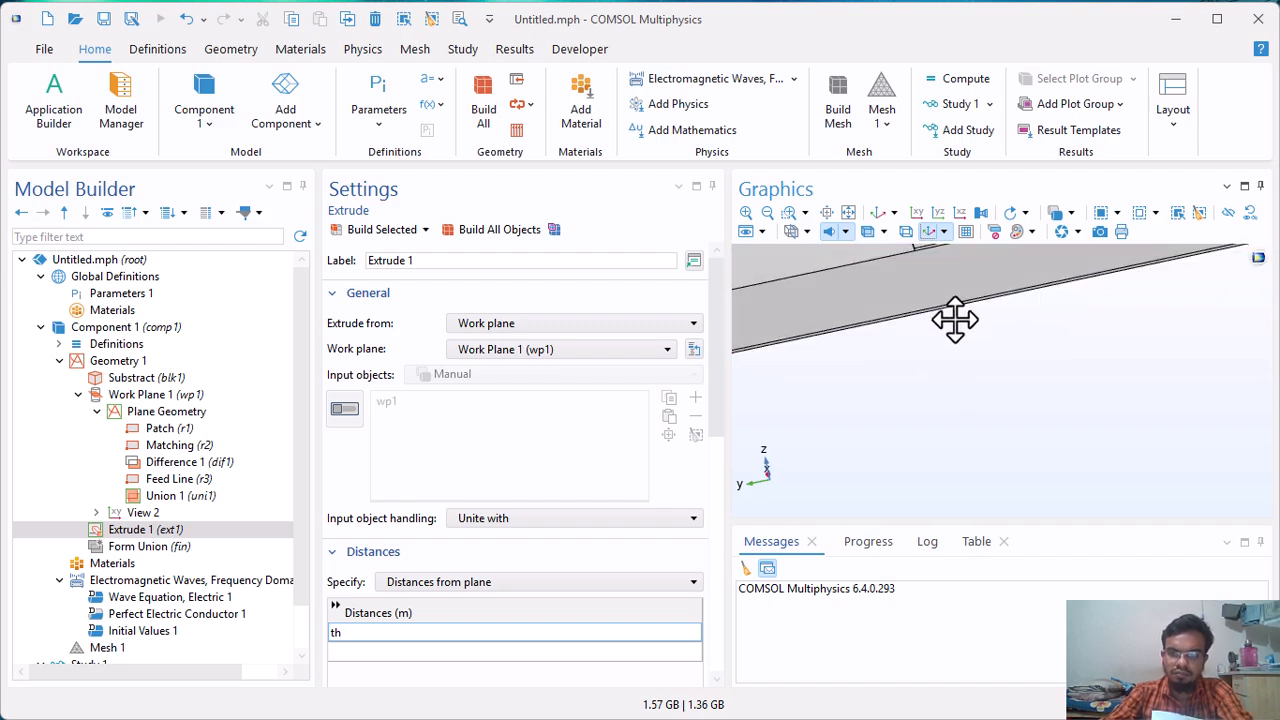
drag(930, 266, 950, 305)
click(917, 212)
scroll(880, 385, up, 6)
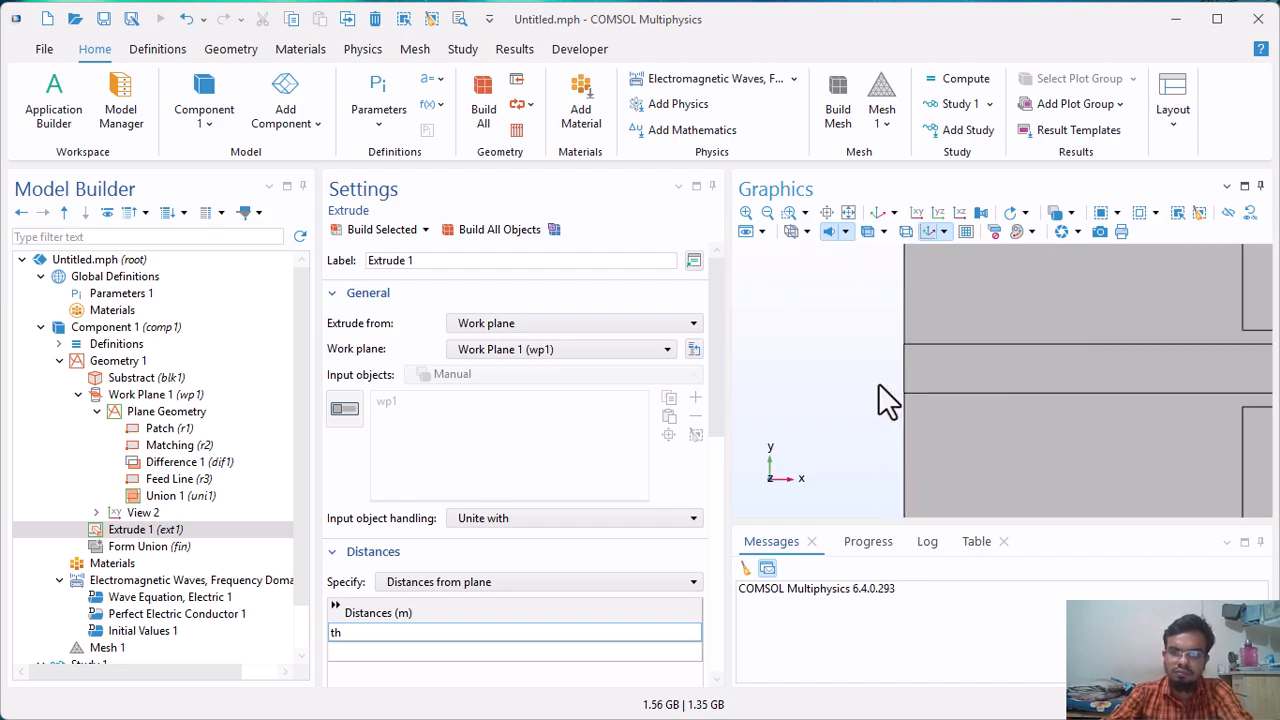
mouse_move(998, 385)
mouse_down()
mouse_move(1023, 366)
mouse_move(1137, 363)
mouse_move(1006, 363)
mouse_up()
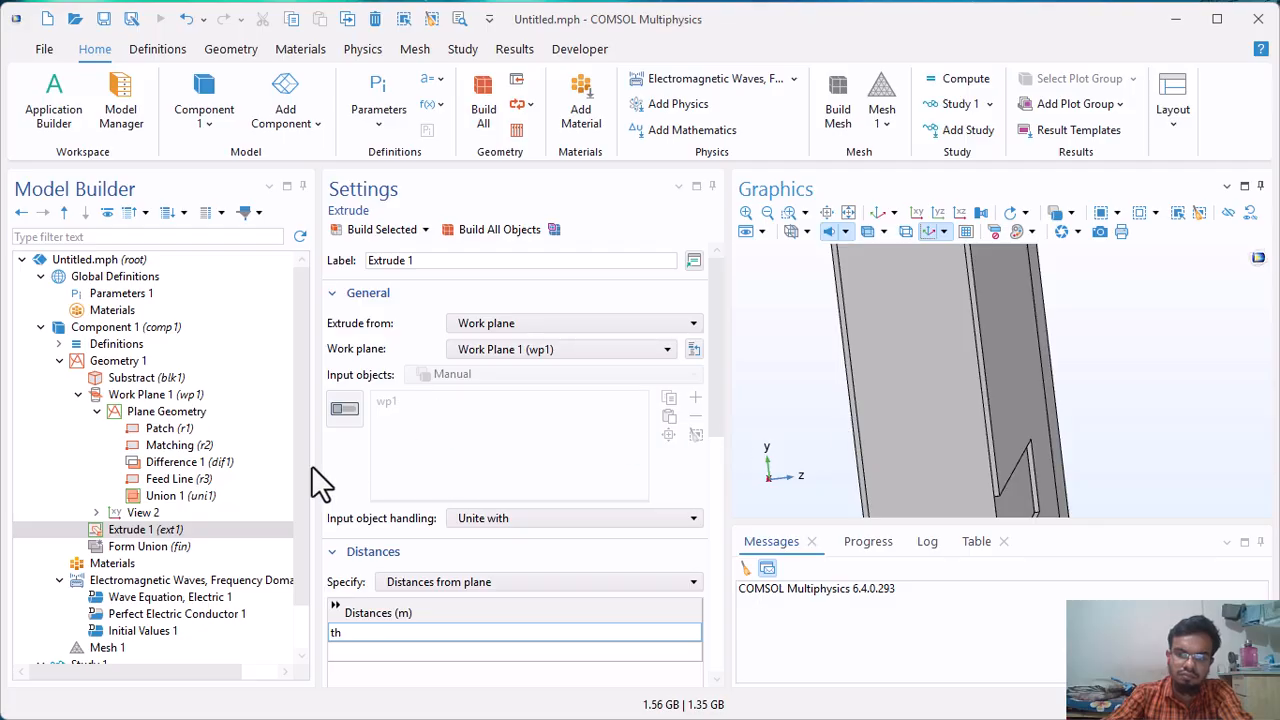
Add a second work plane to Geometry 1 and set its plane to the yz-plane.
click(118, 360)
right_click(119, 358)
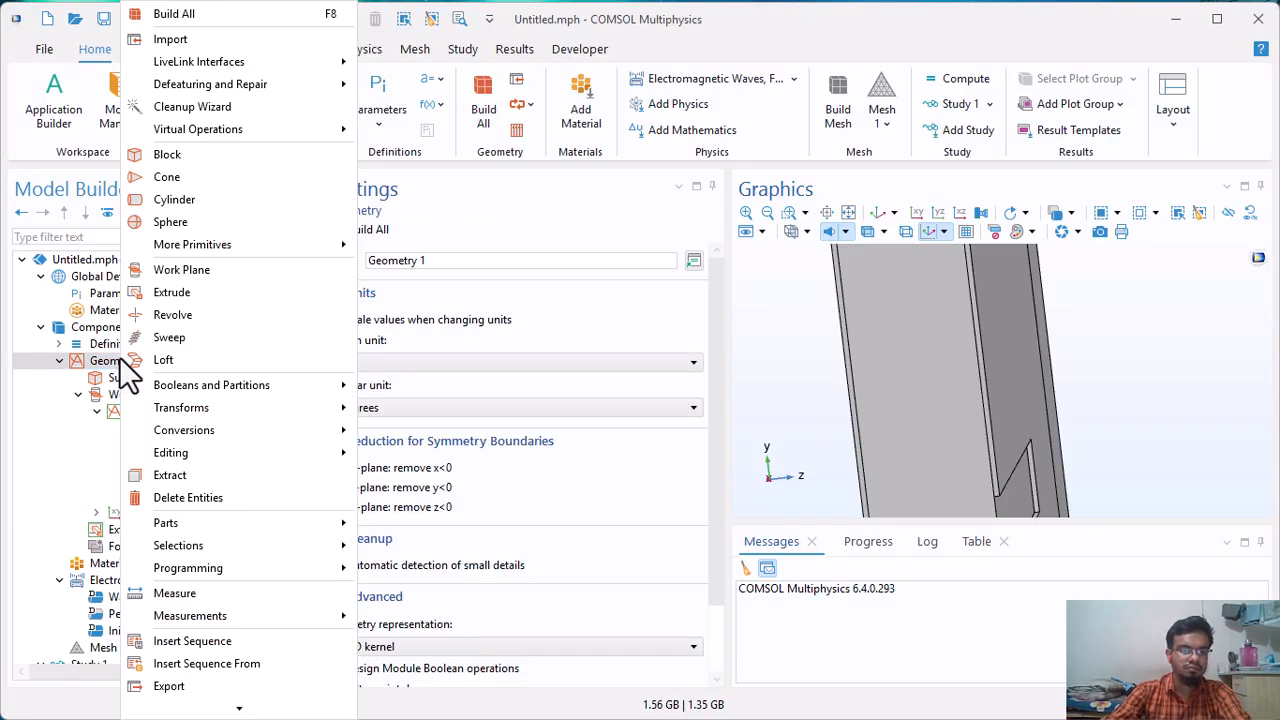
click(186, 269)
drag(368, 260, 443, 265)
click(443, 346)
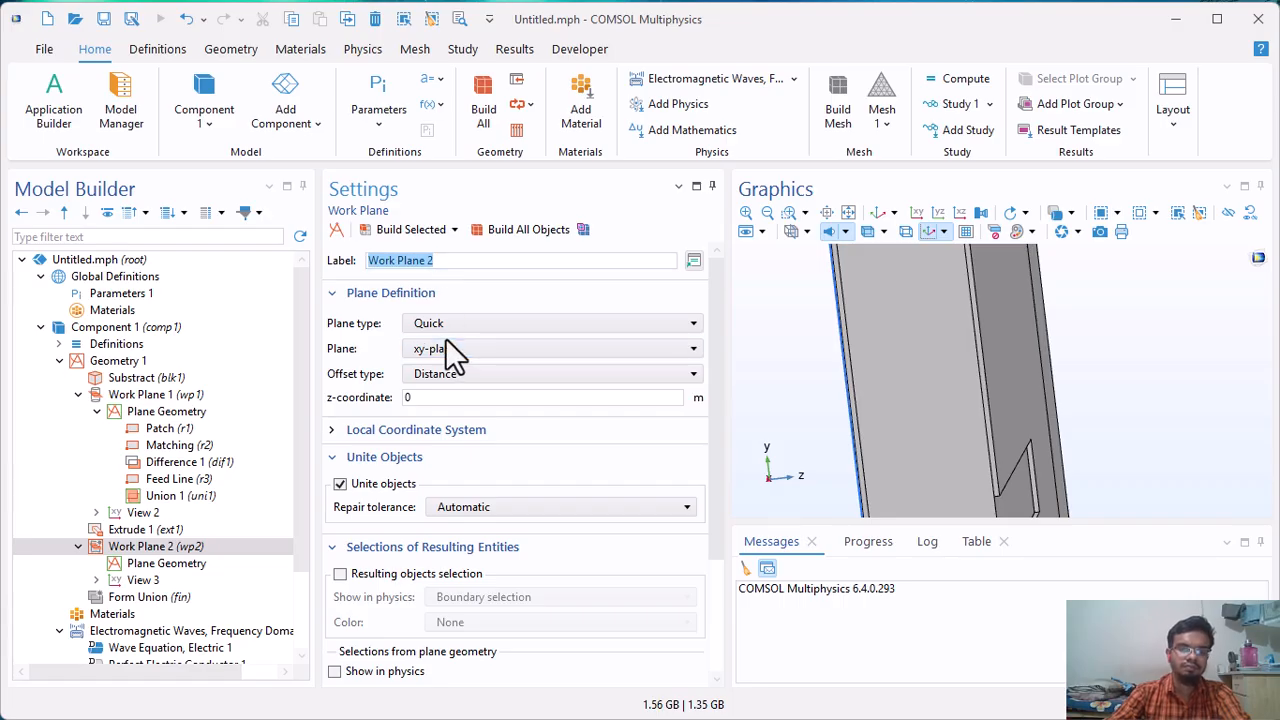
click(444, 348)
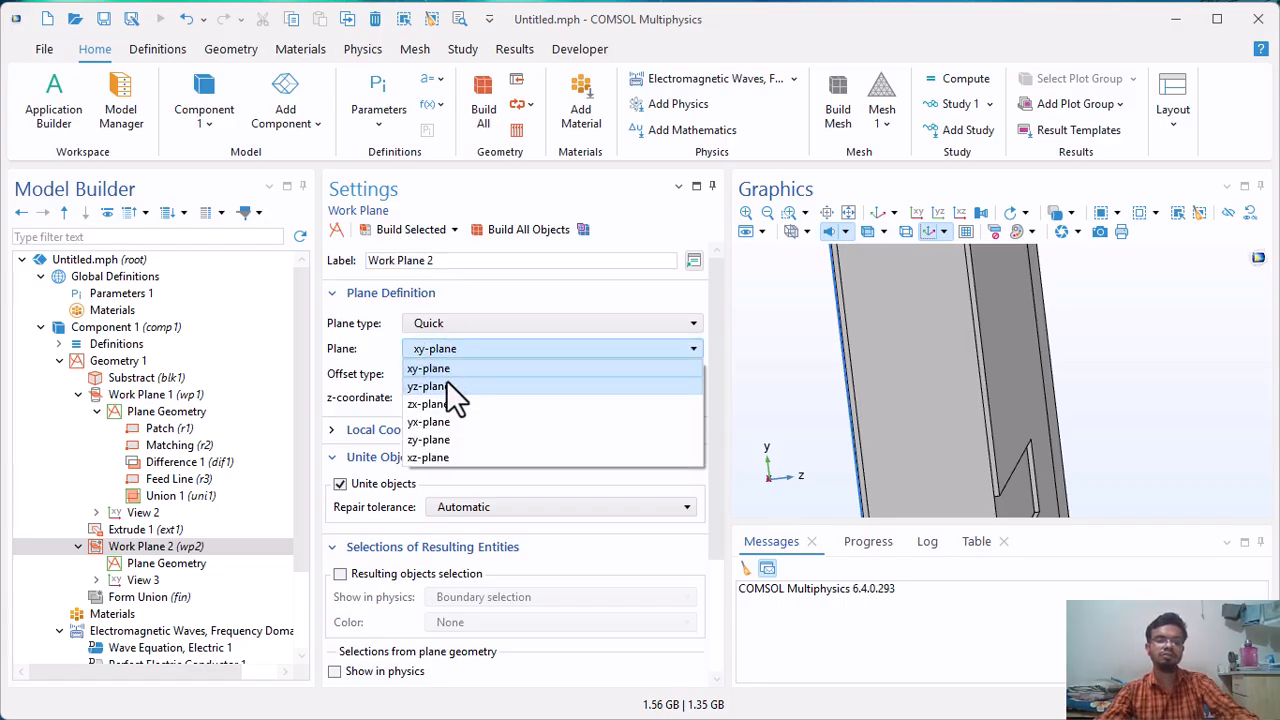
click(446, 380)
Set the second work plane's x-coordinate to -A/2, build it and check its position on the substrate's feed edge.
key(BackSpace)
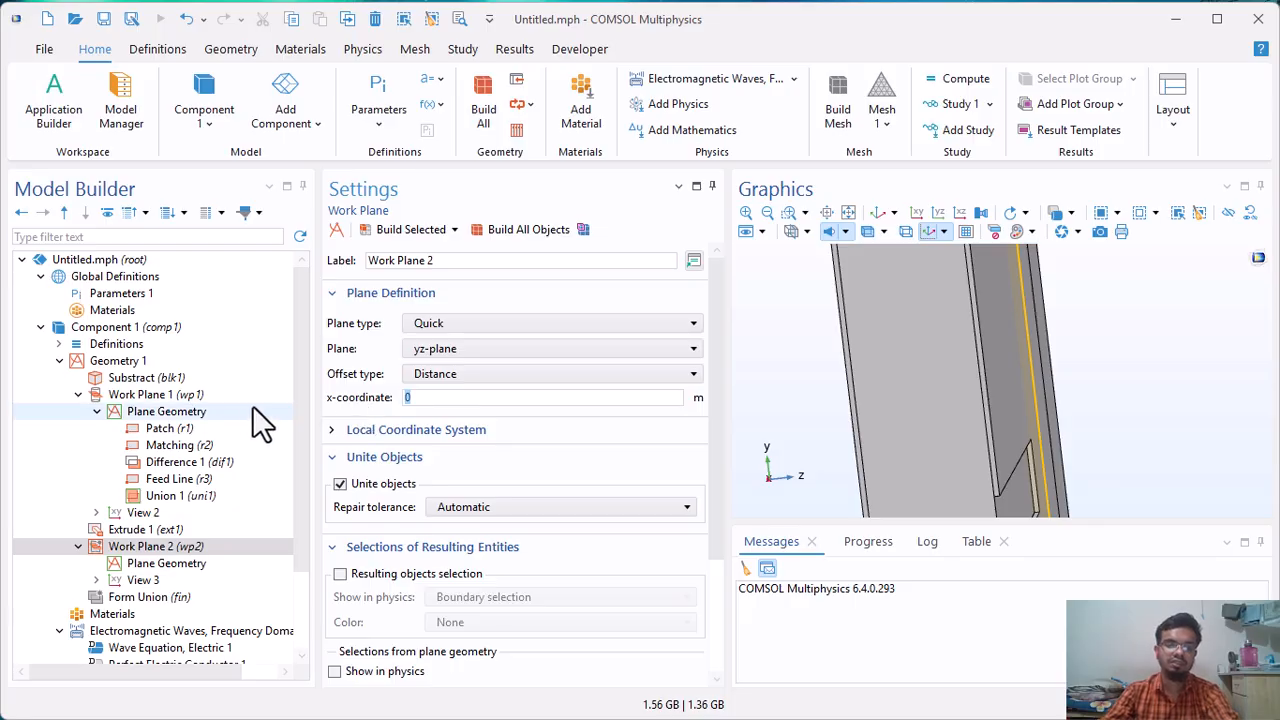
text(-A/2)
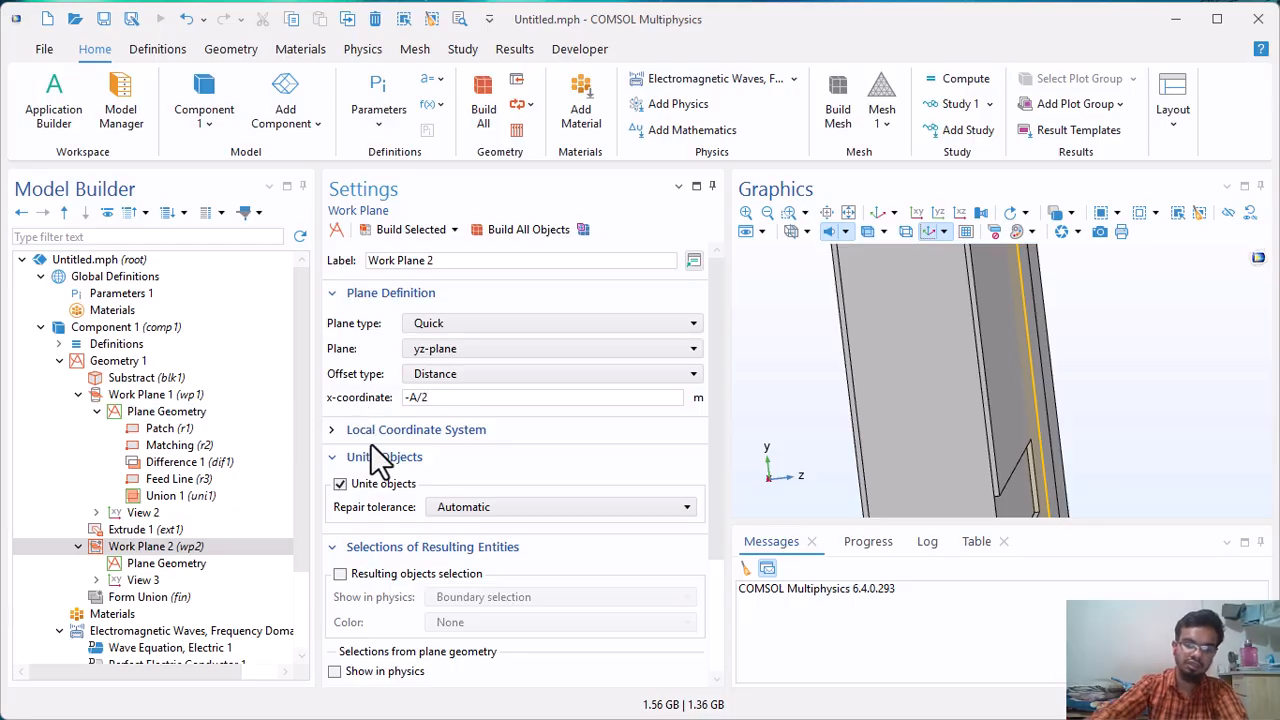
scroll(383, 460, down, 3)
click(420, 232)
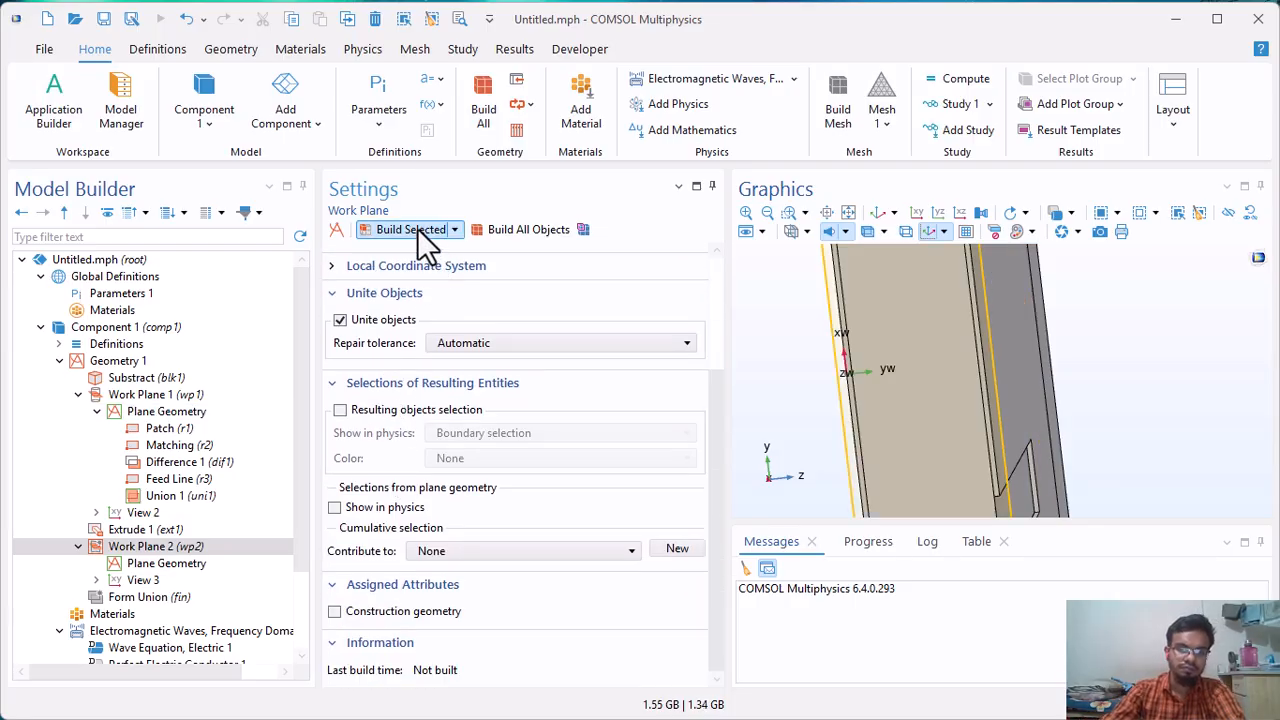
click(917, 213)
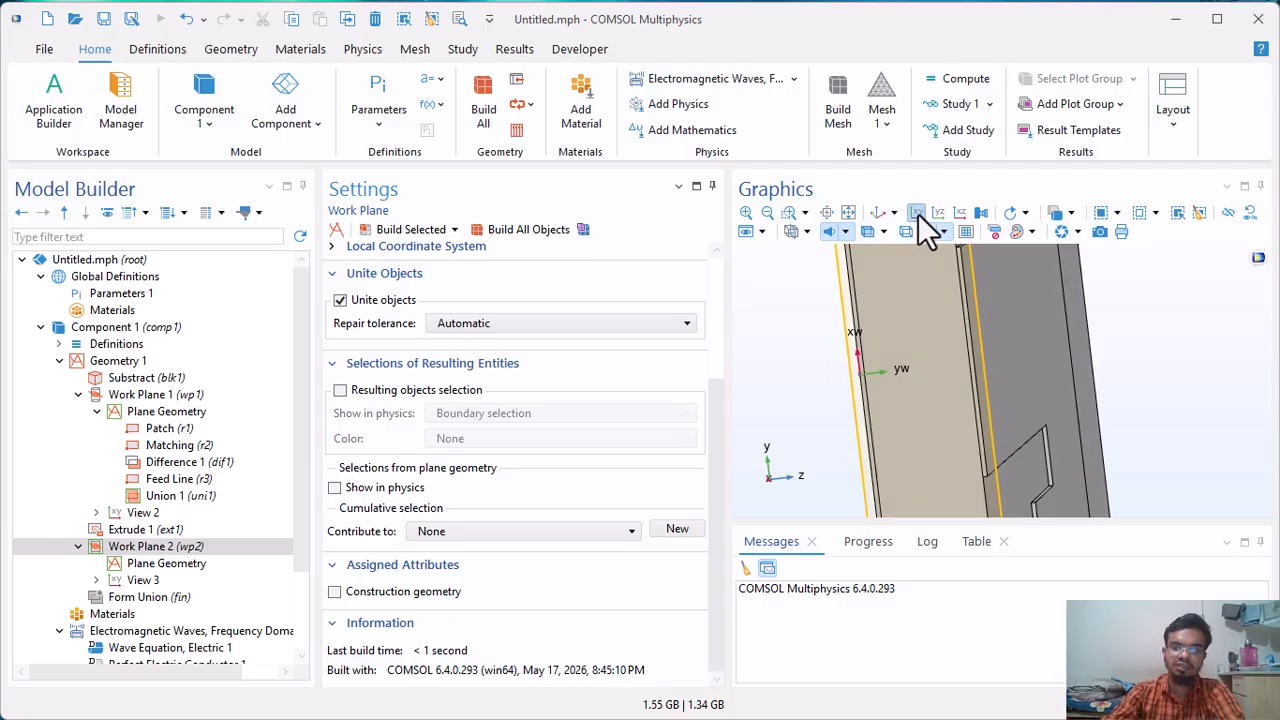
drag(945, 425, 866, 405)
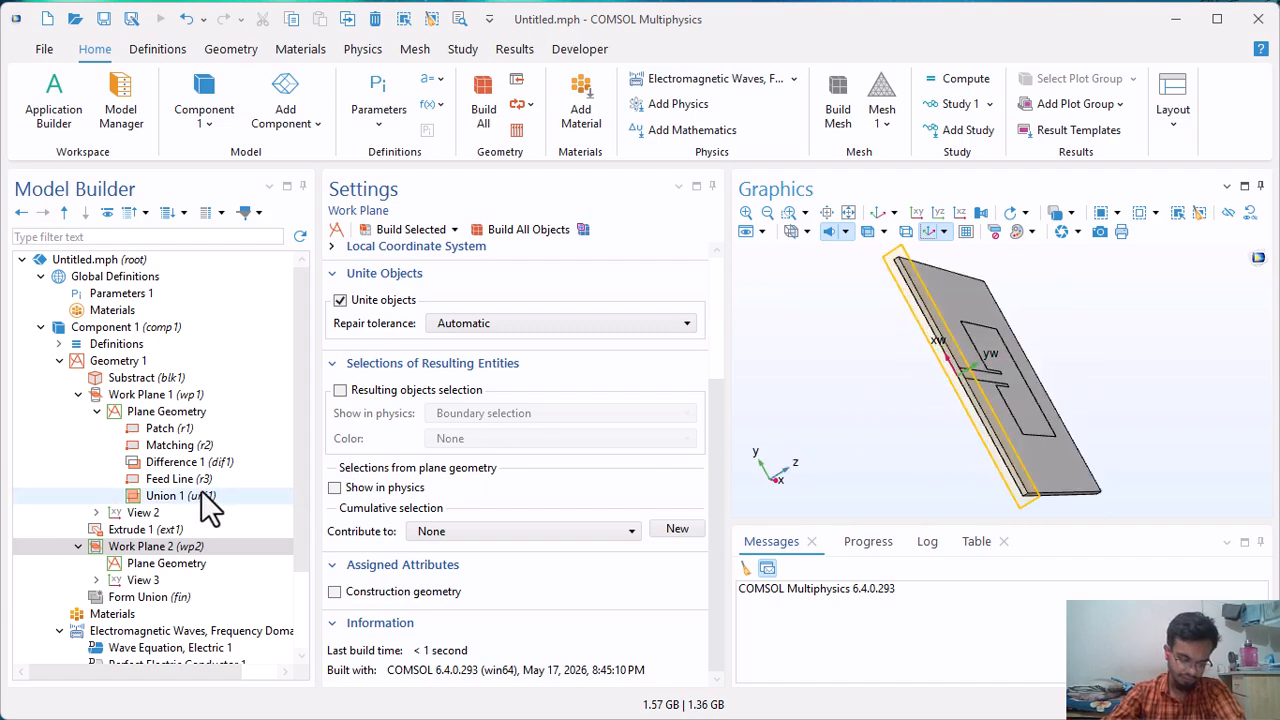
Add a rectangle to the second work plane's geometry and label it Port.
click(162, 565)
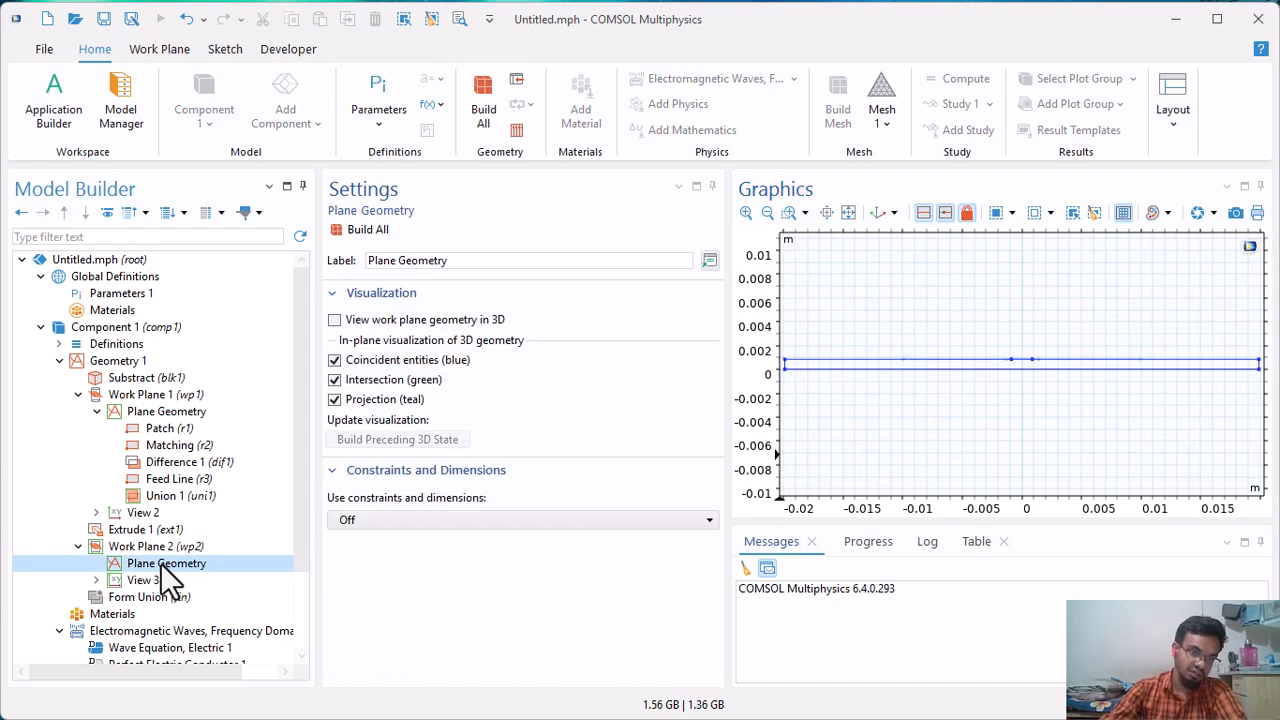
right_click(162, 563)
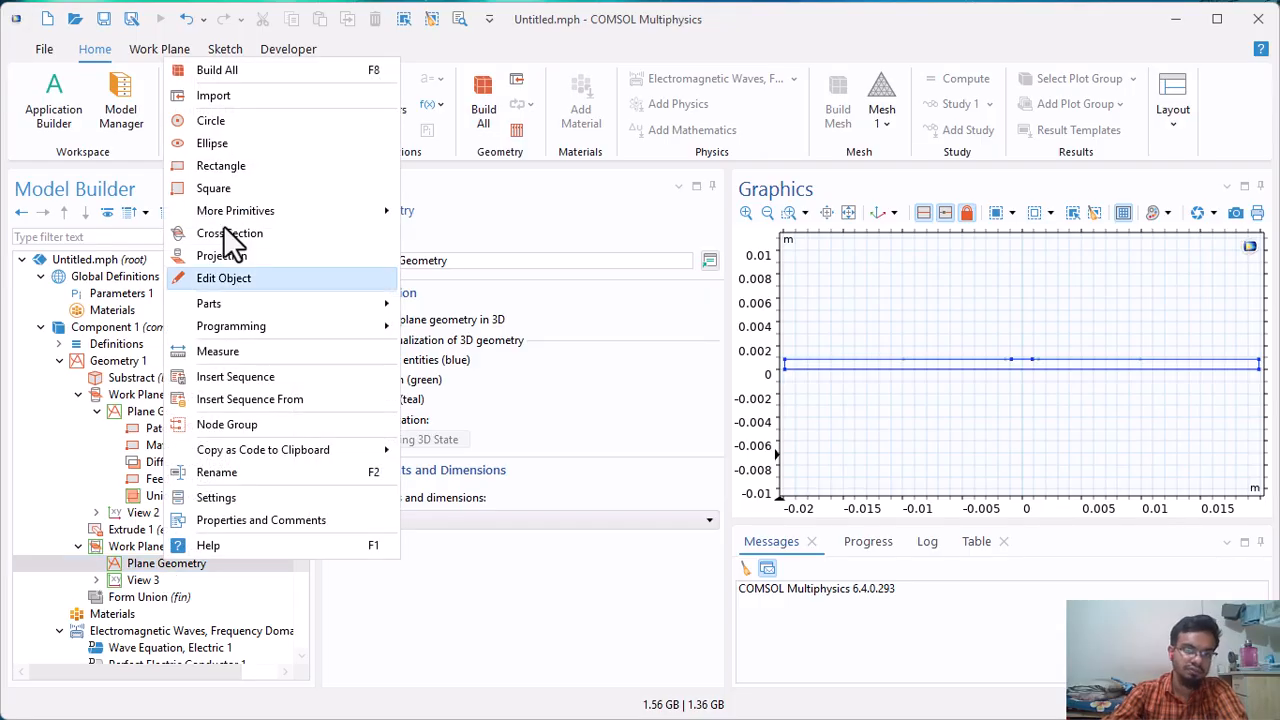
click(234, 166)
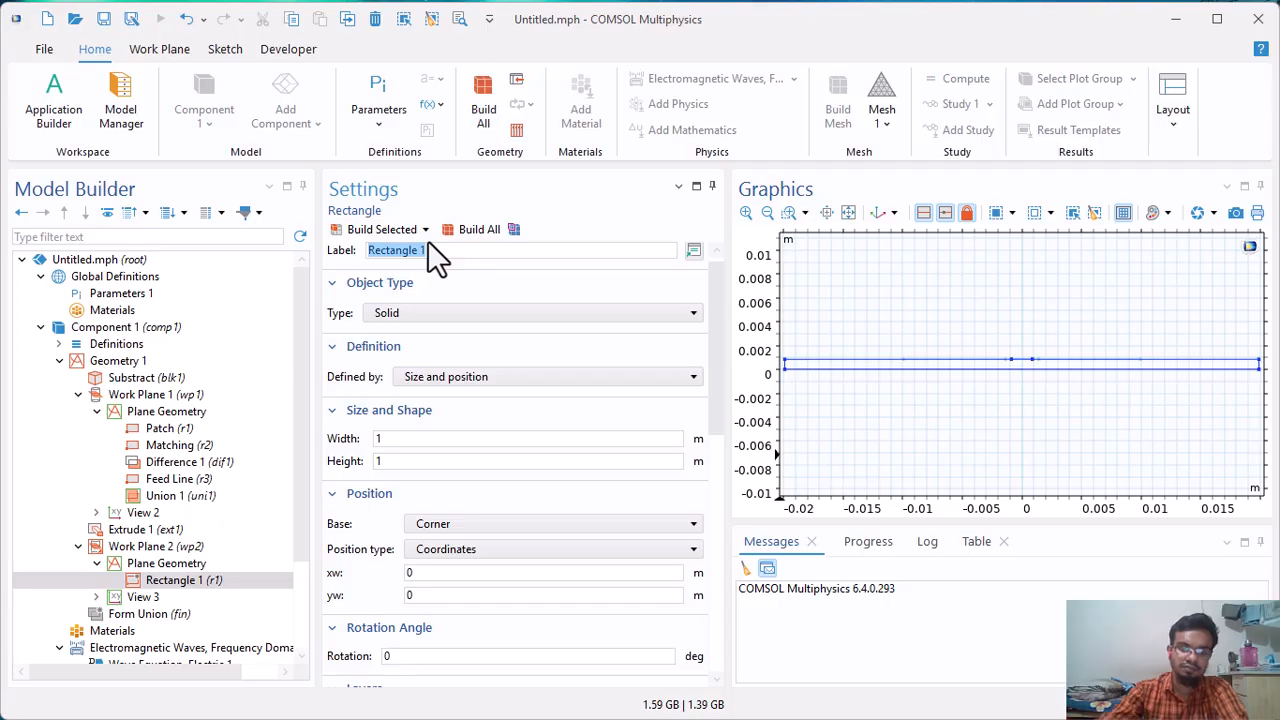
text(Port)
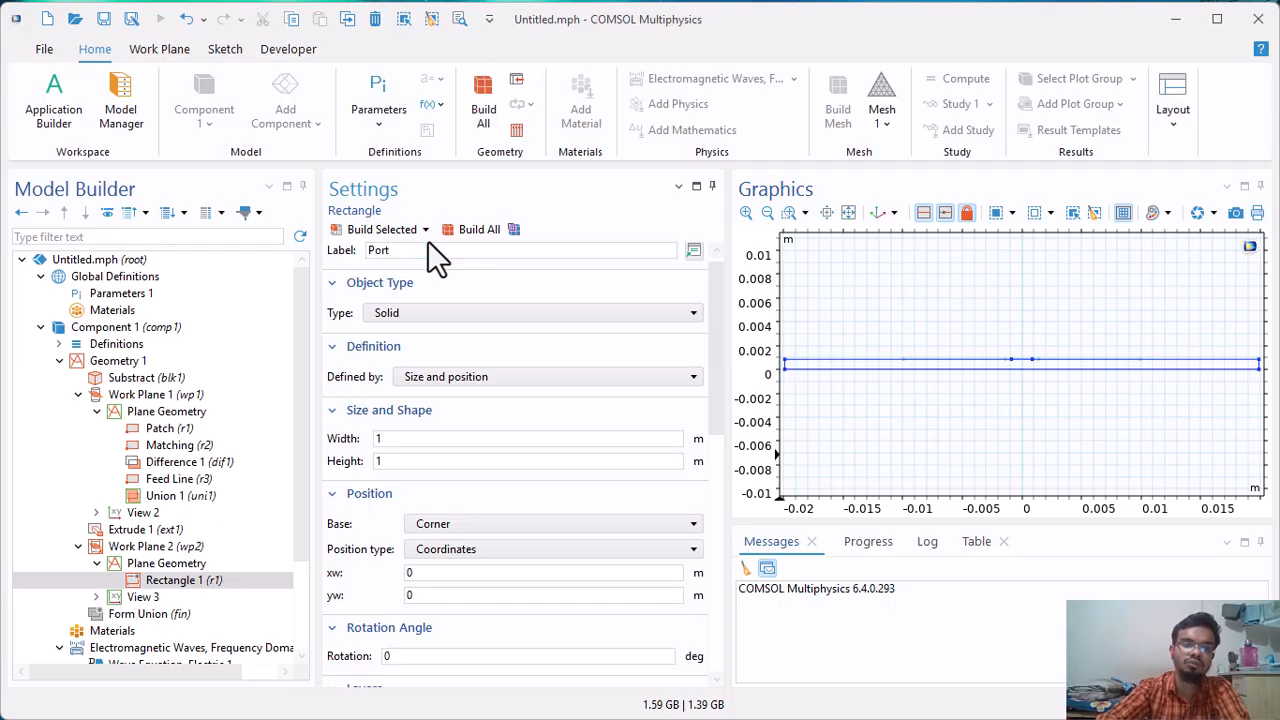
Set the Port rectangle's width to Wf and its height to hs+2*th.
double_click(410, 438)
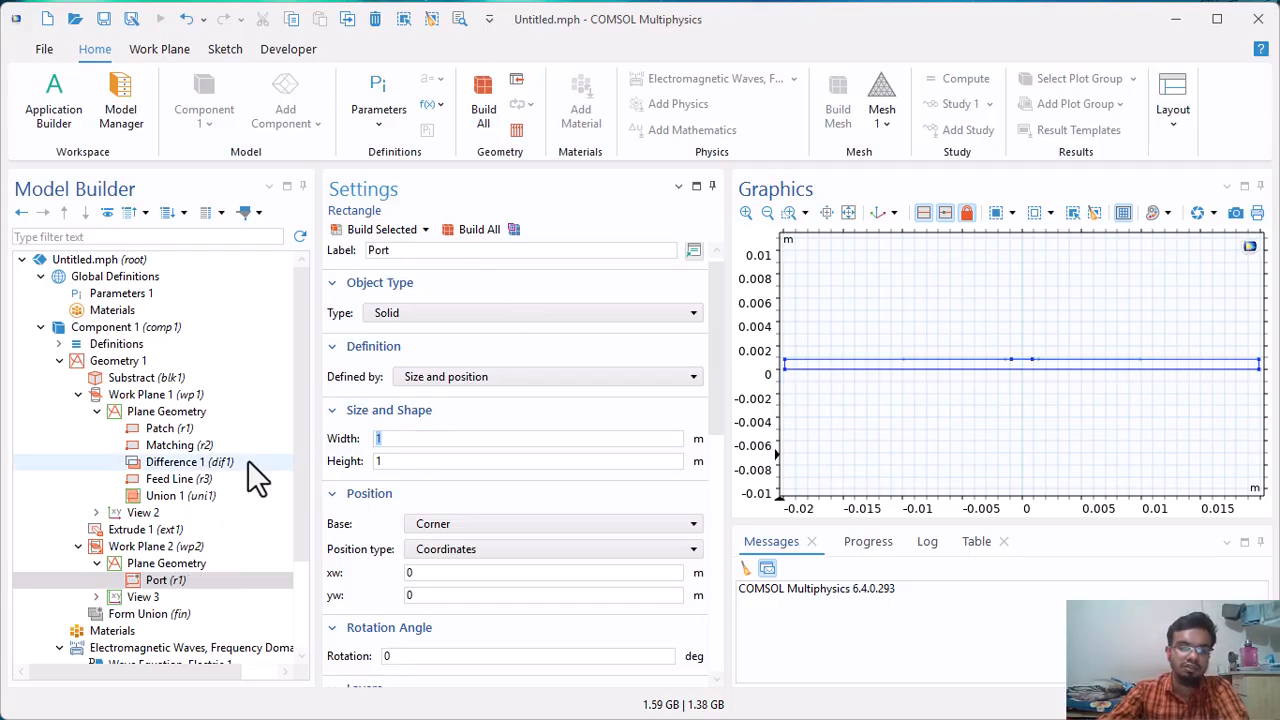
text(Wf)
double_click(414, 462)
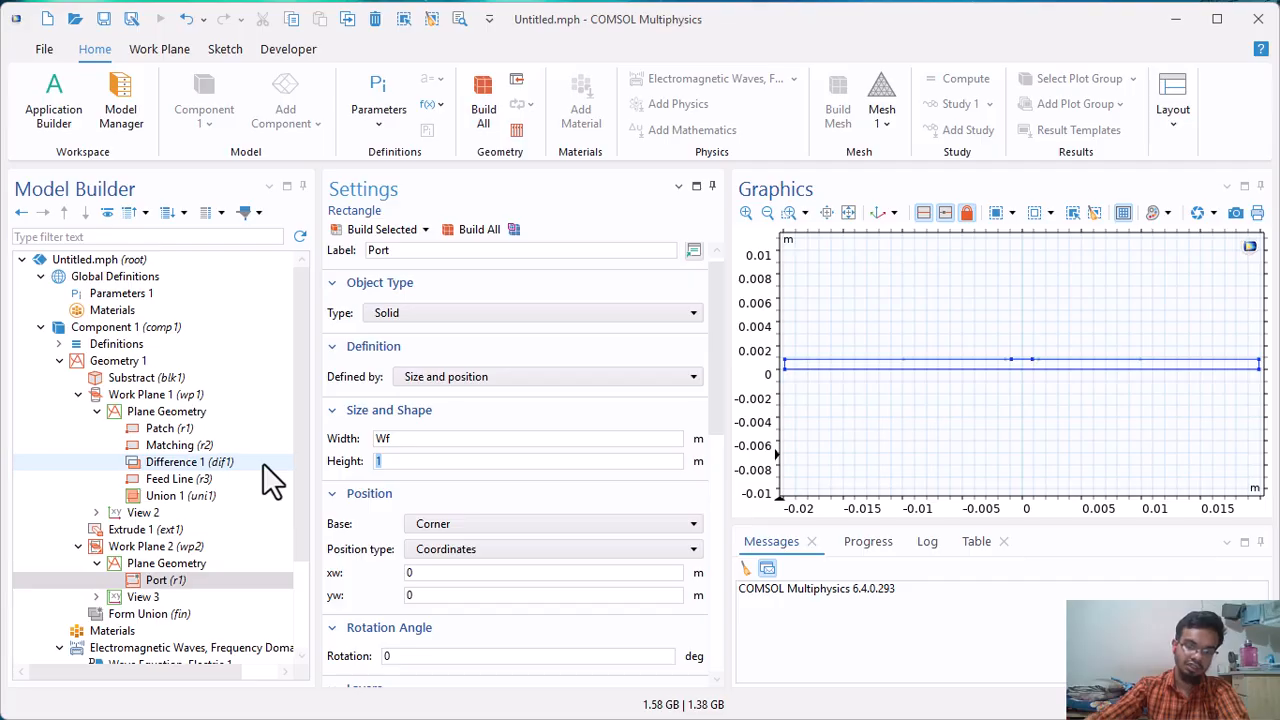
text(hs)
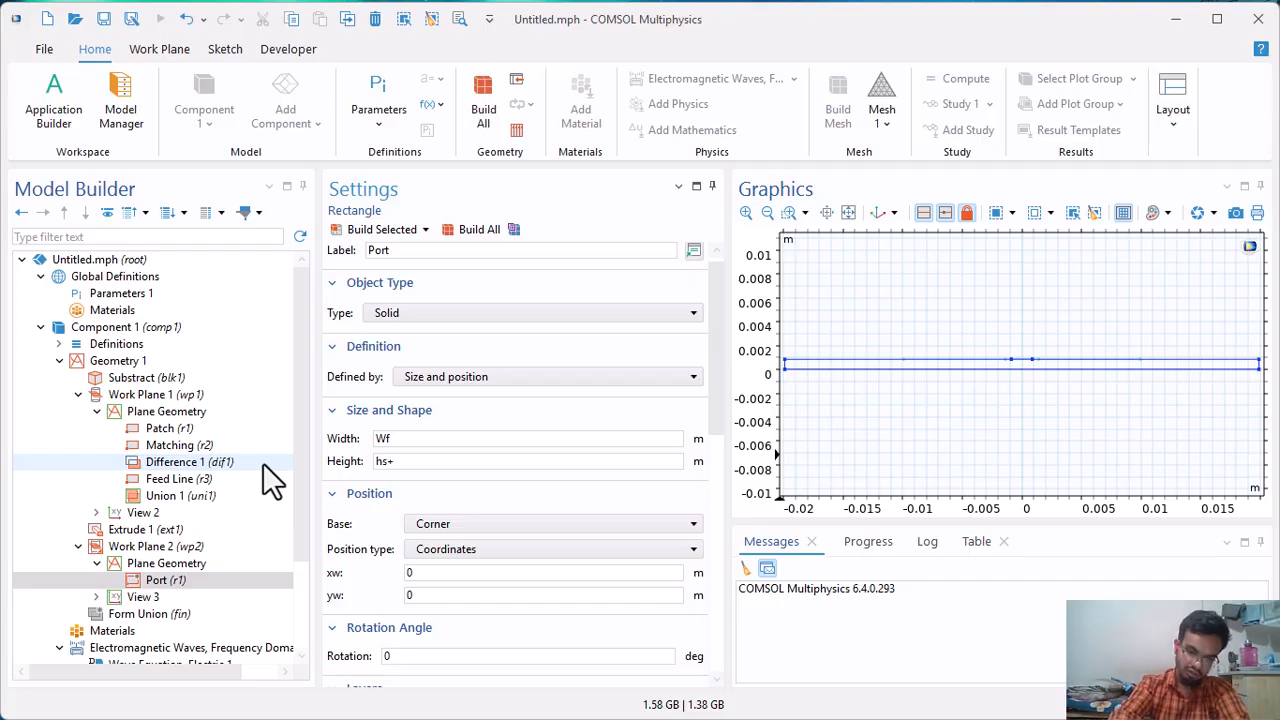
text(+2)
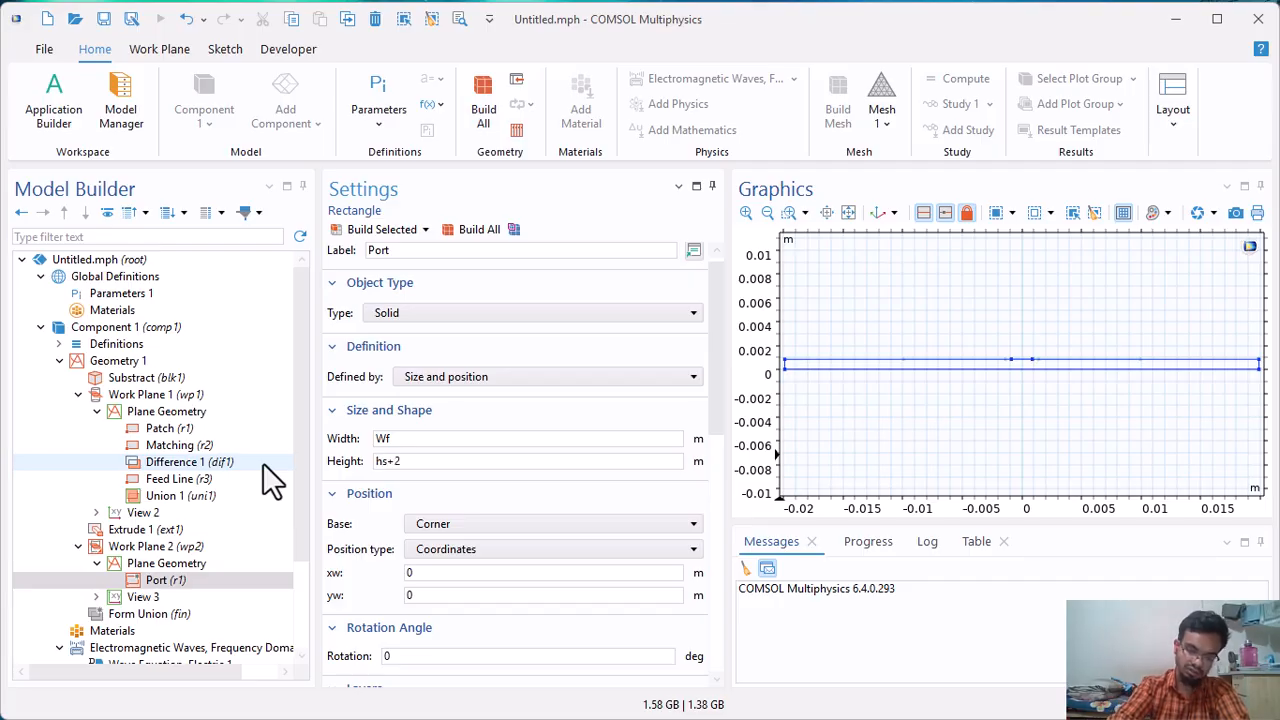
text(*t1)
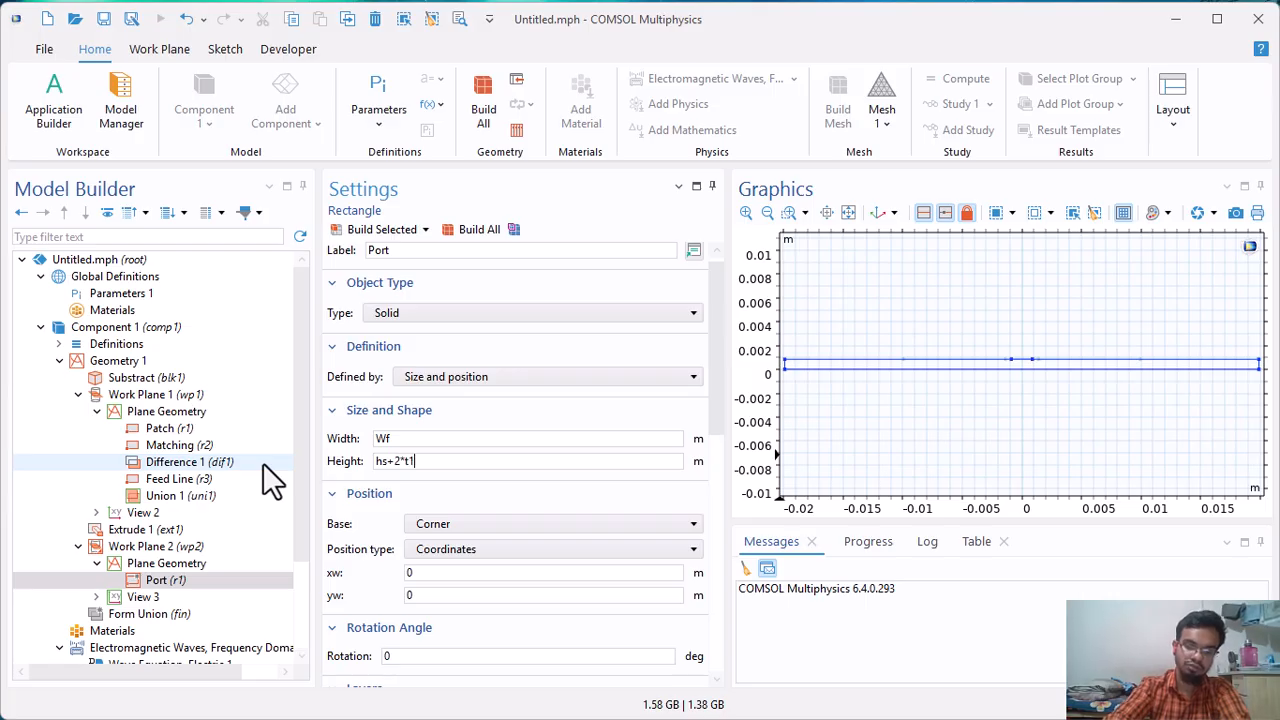
key(BackSpace)
text(h)
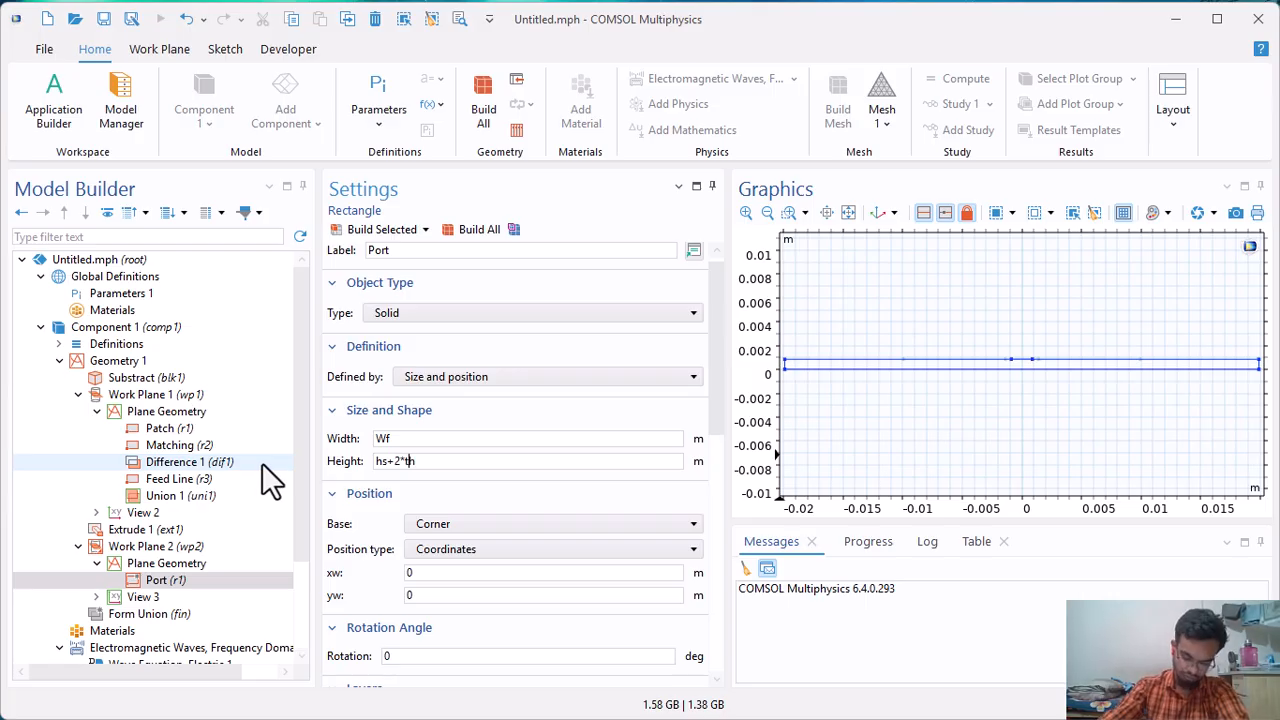
Set the Port rectangle's position base to Corner and build the rectangle.
click(440, 524)
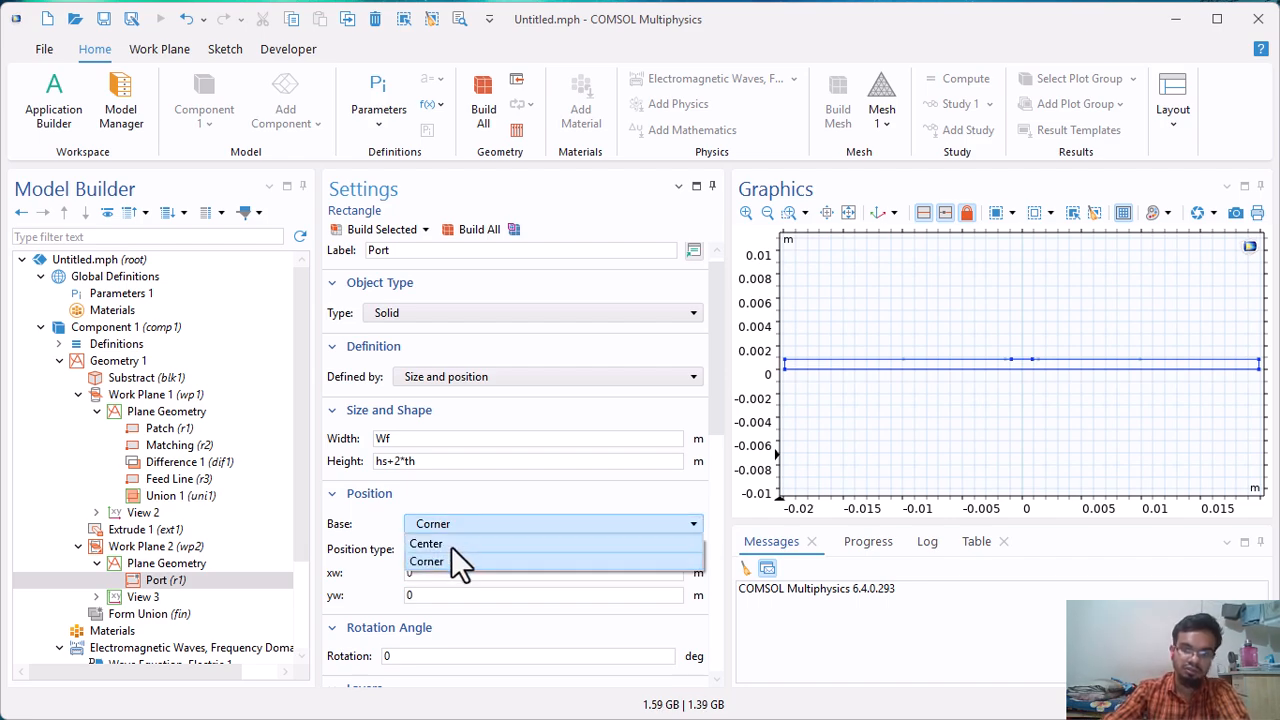
click(451, 545)
click(461, 528)
click(446, 561)
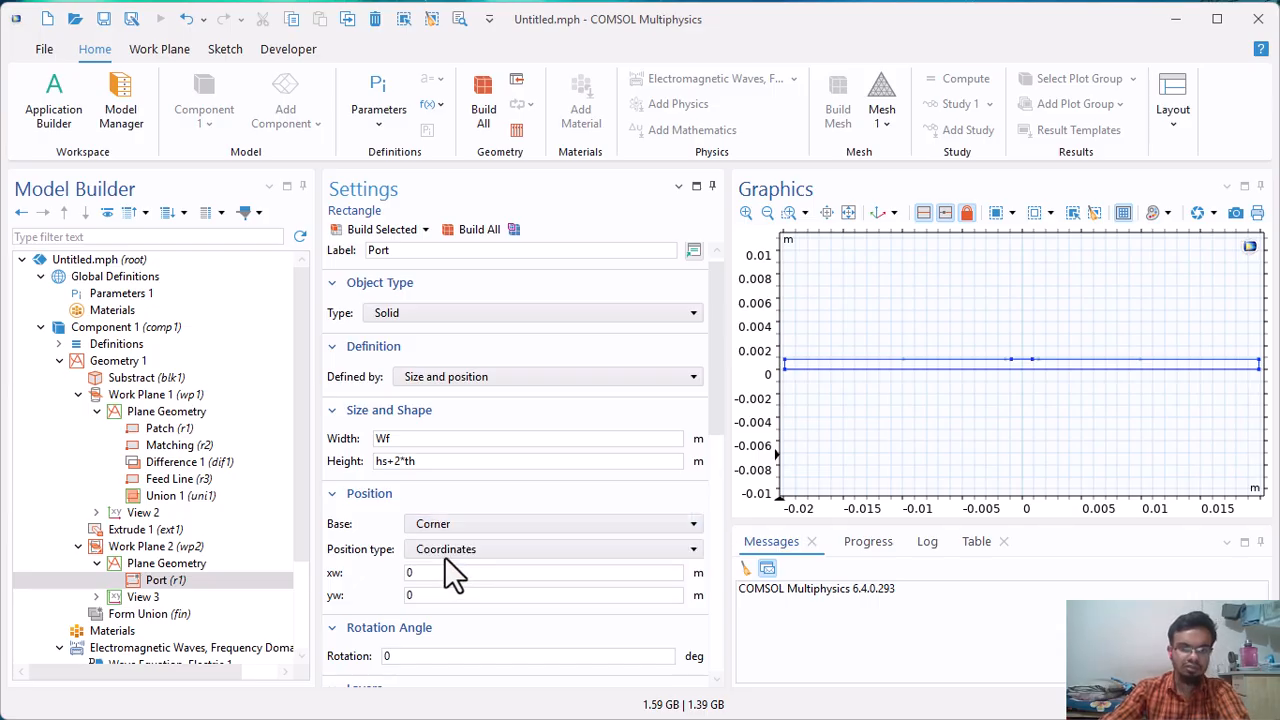
click(390, 229)
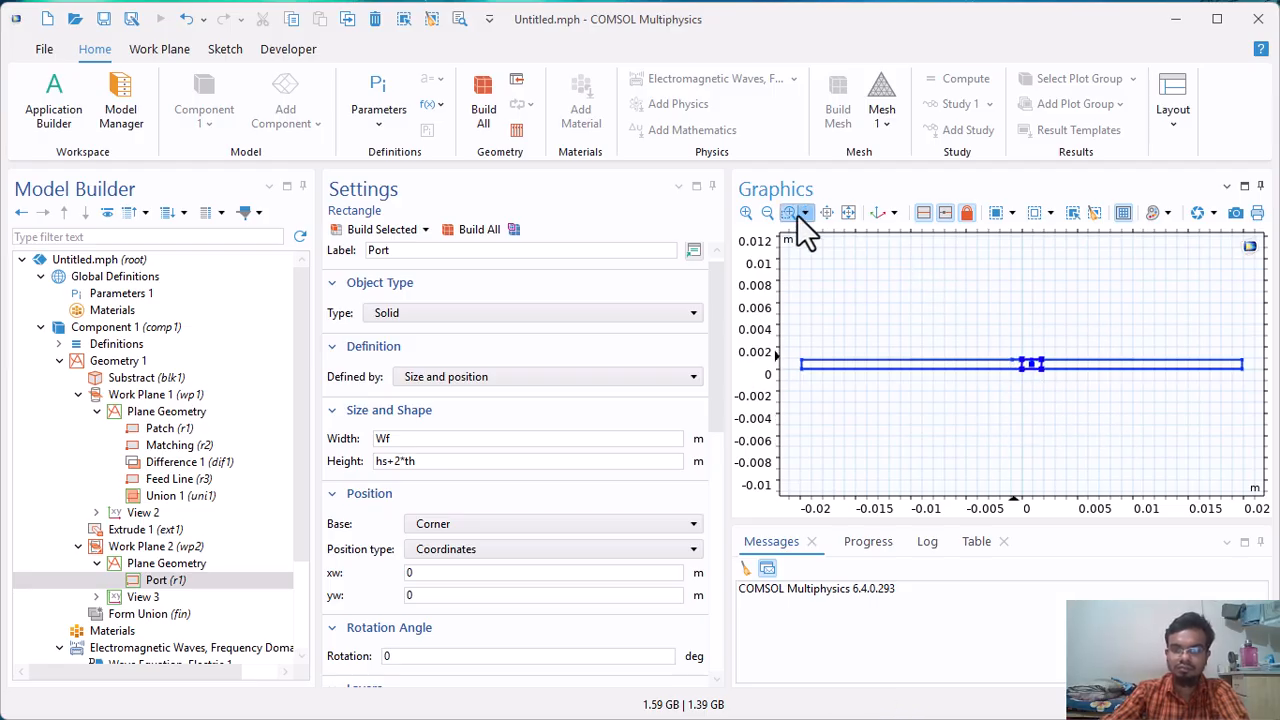
Set the Port rectangle's xw position to -Wf/2 and build it to centre it on the feed line.
drag(938, 316, 1122, 420)
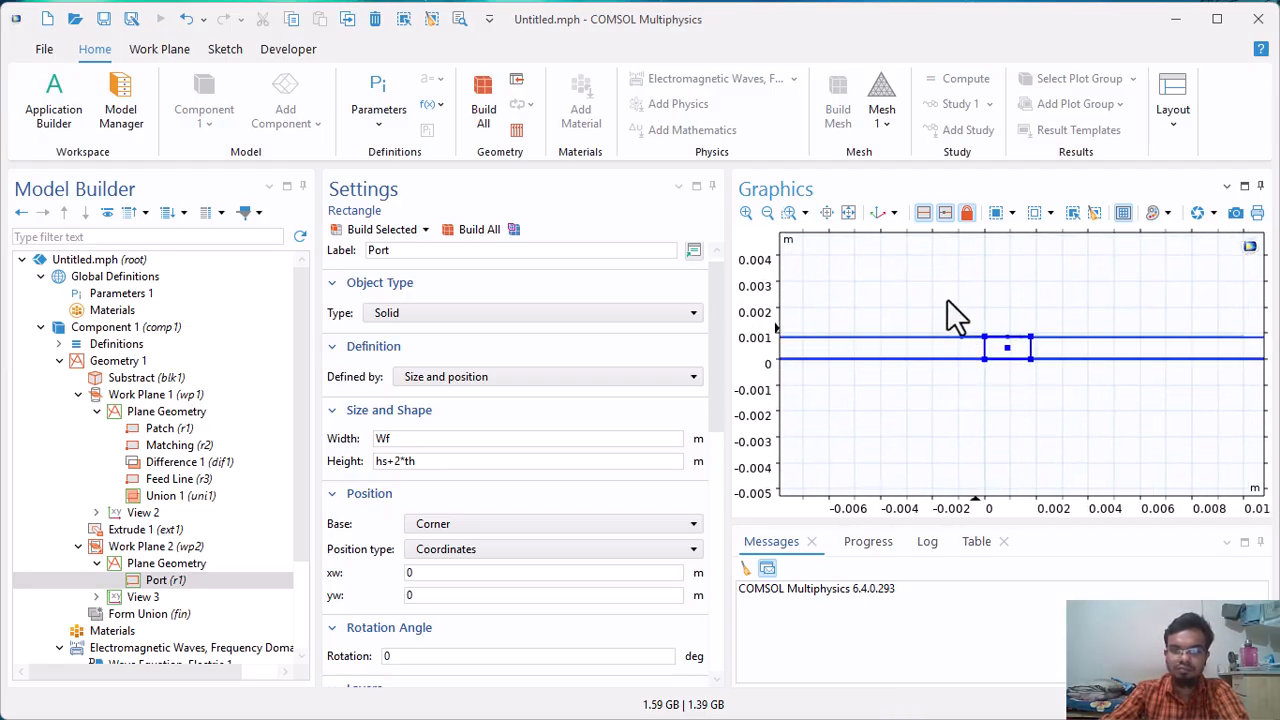
click(788, 214)
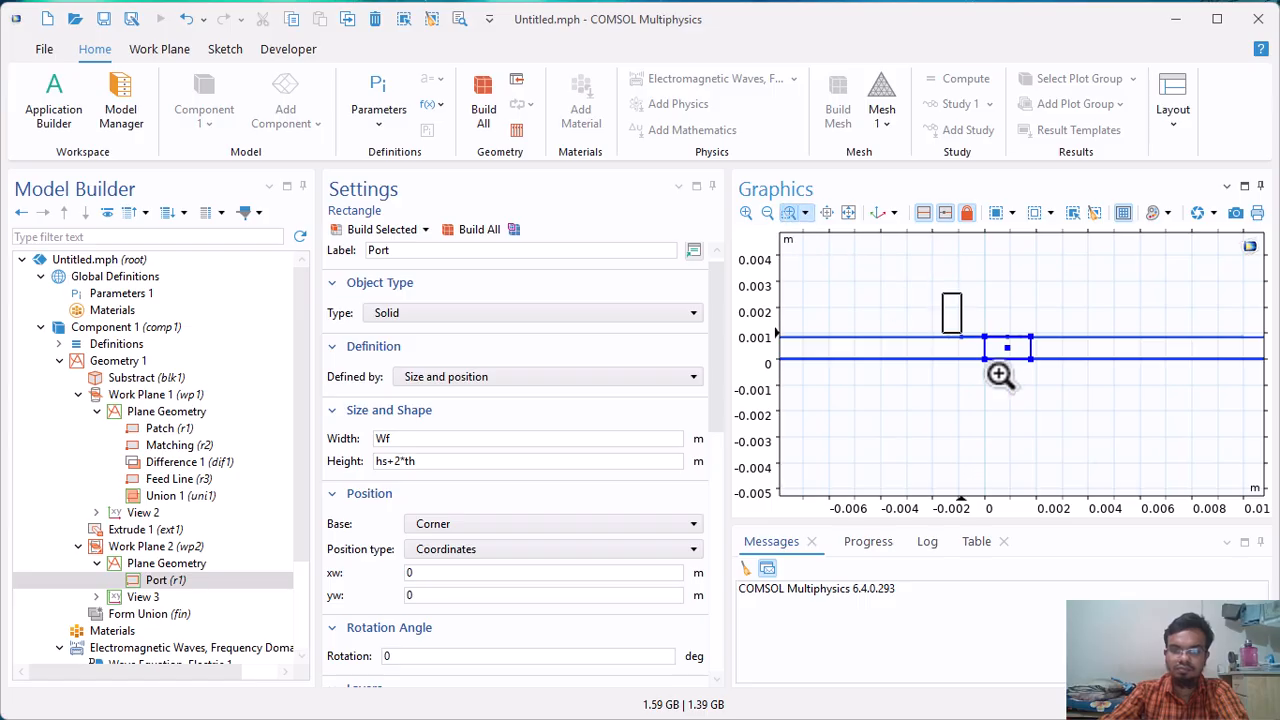
drag(954, 320, 1143, 471)
scroll(955, 300, up, 4)
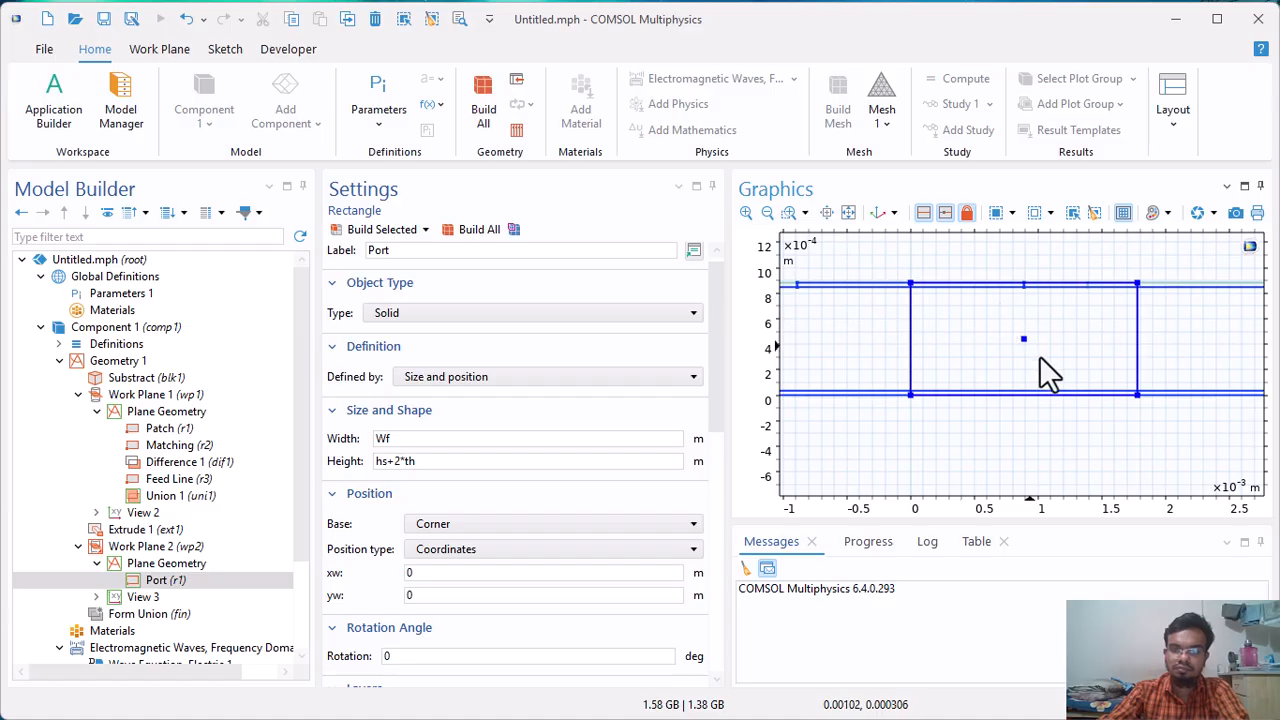
scroll(345, 523, down, 1)
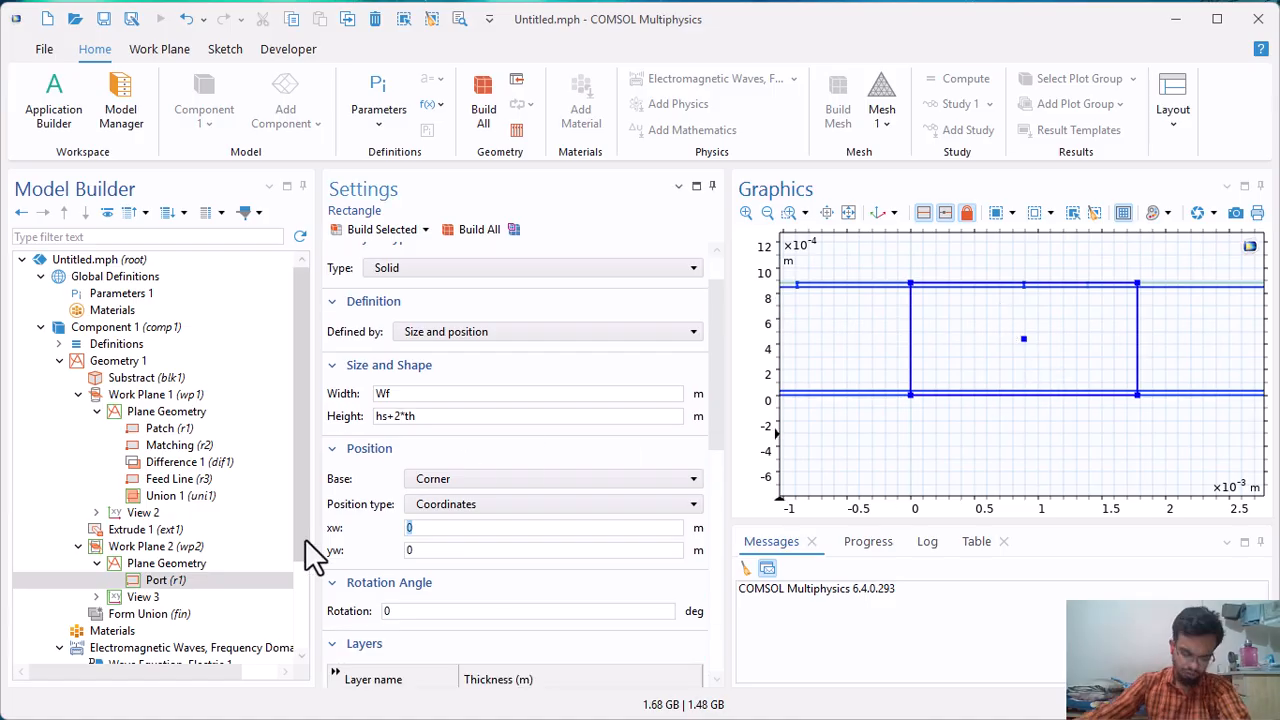
scroll(306, 541, down, 3)
text(-Wf/2)
click(432, 551)
drag(433, 555, 343, 555)
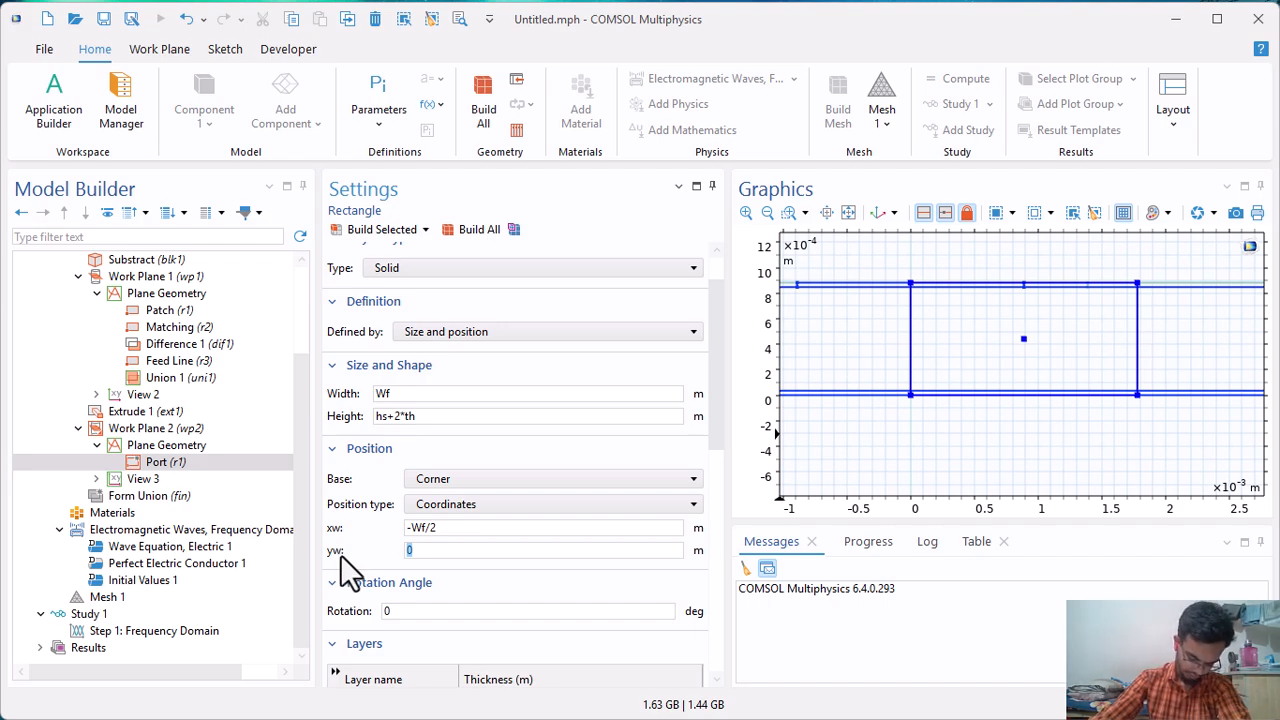
click(395, 232)
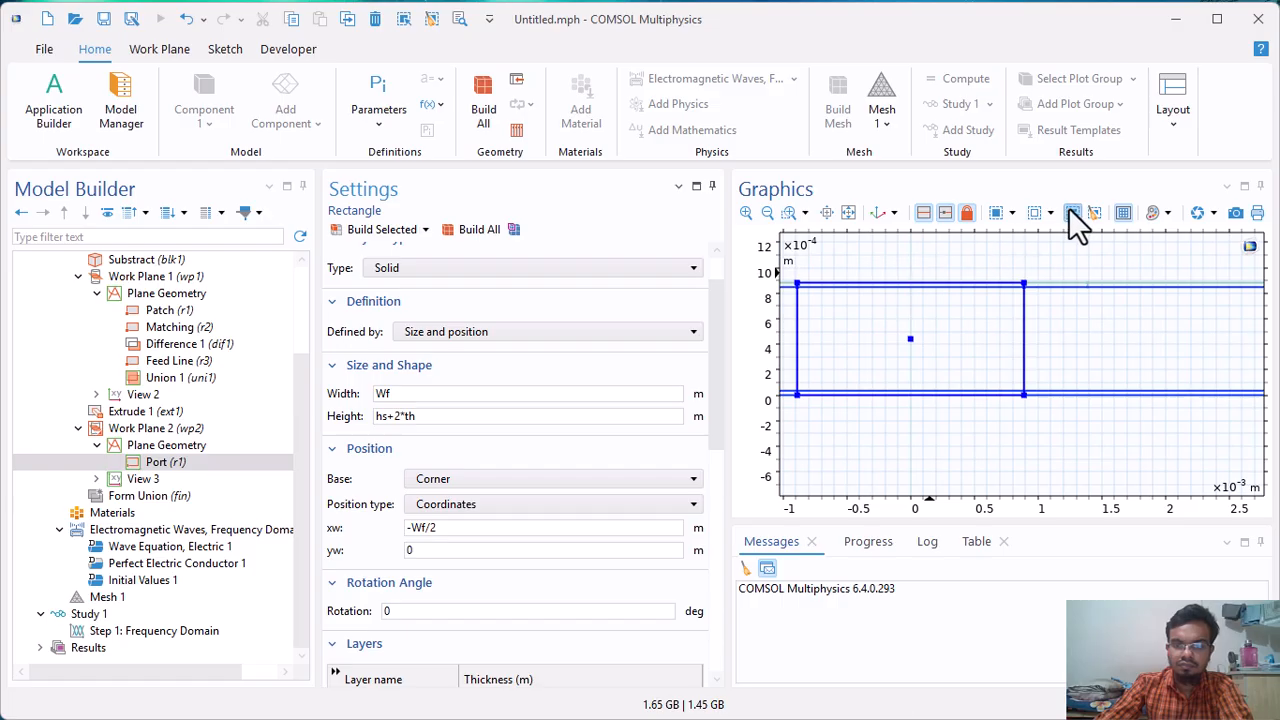
Add a sphere to the component's 3D geometry and label it Far Field.
click(765, 211)
click(765, 211)
click(765, 211)
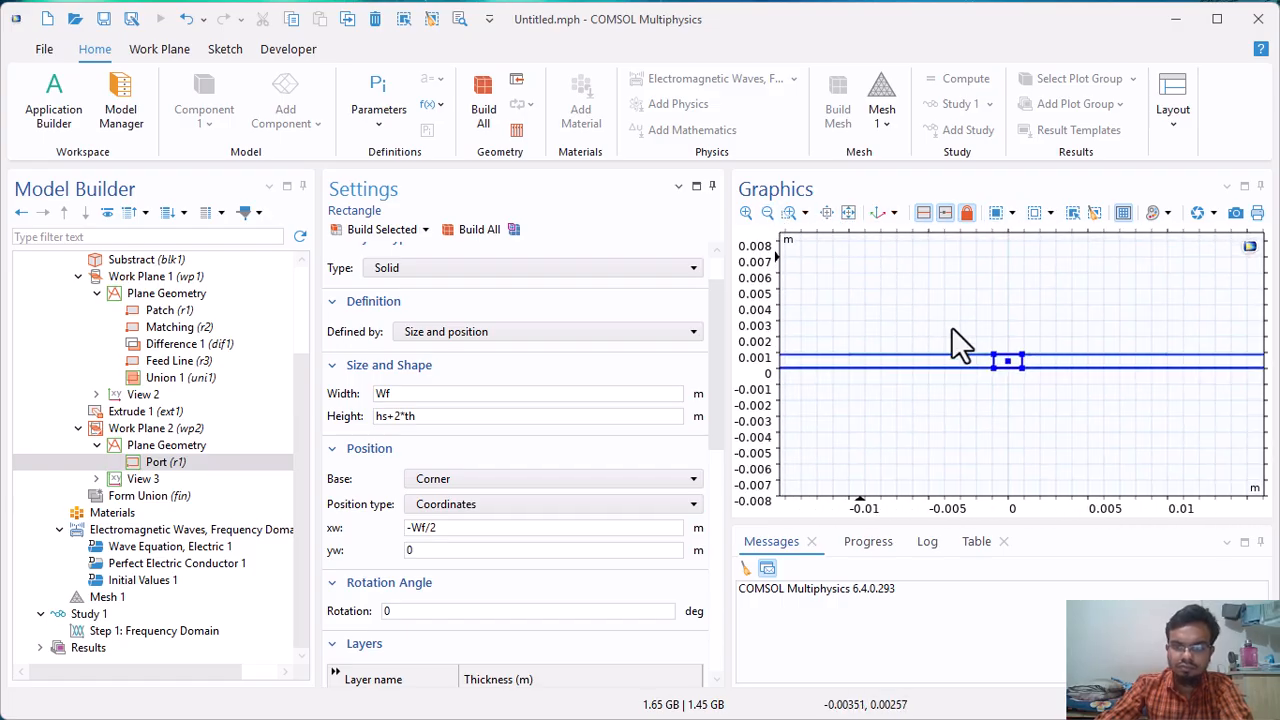
scroll(955, 345, down, 3)
scroll(185, 430, up, 2)
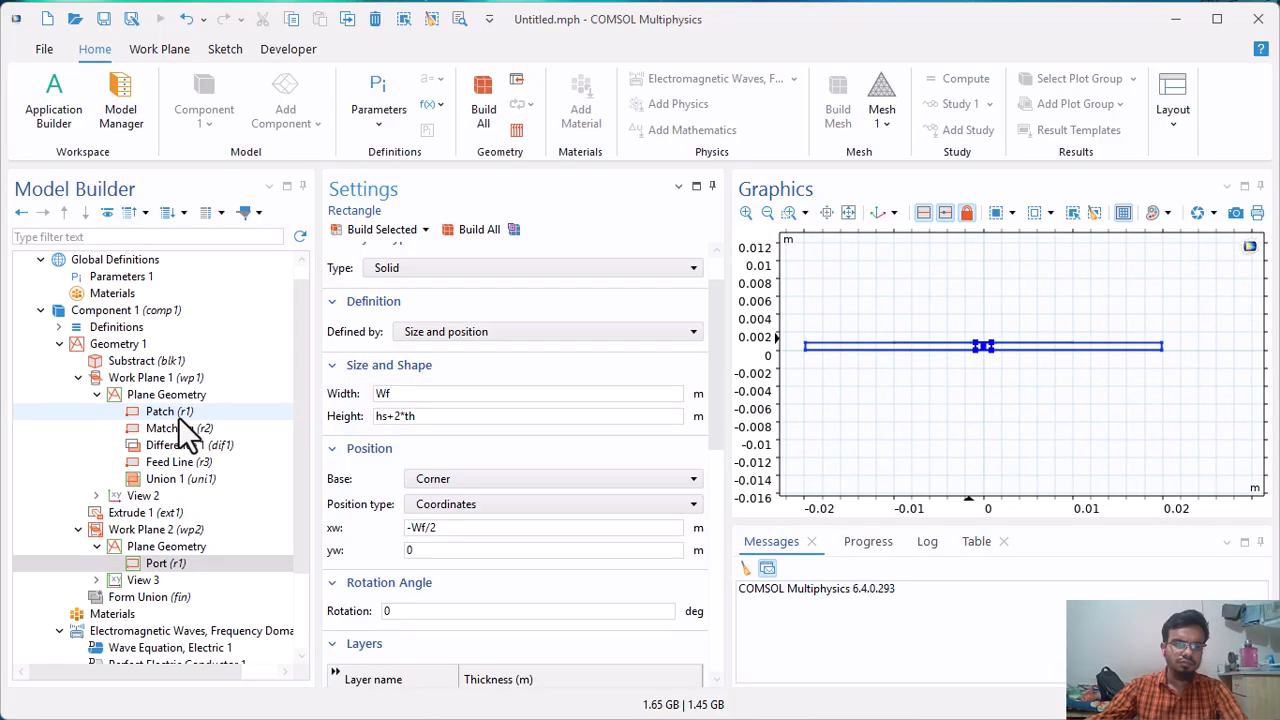
click(128, 343)
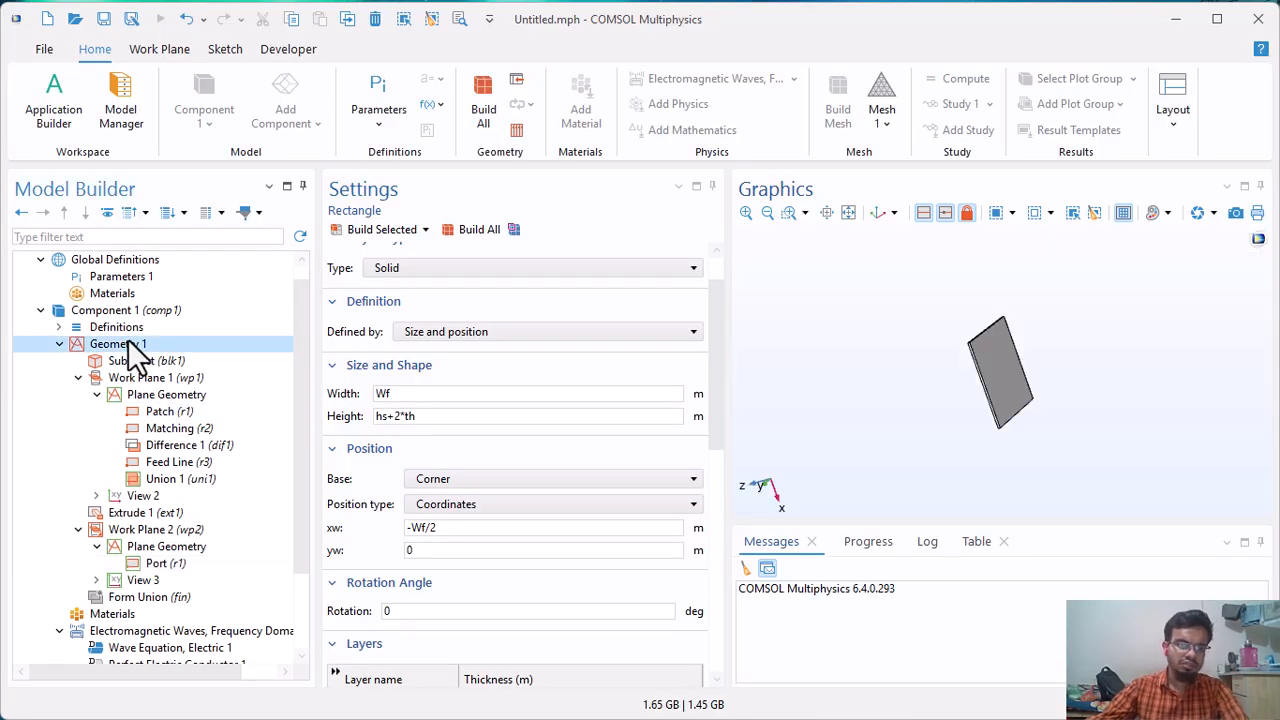
right_click(128, 343)
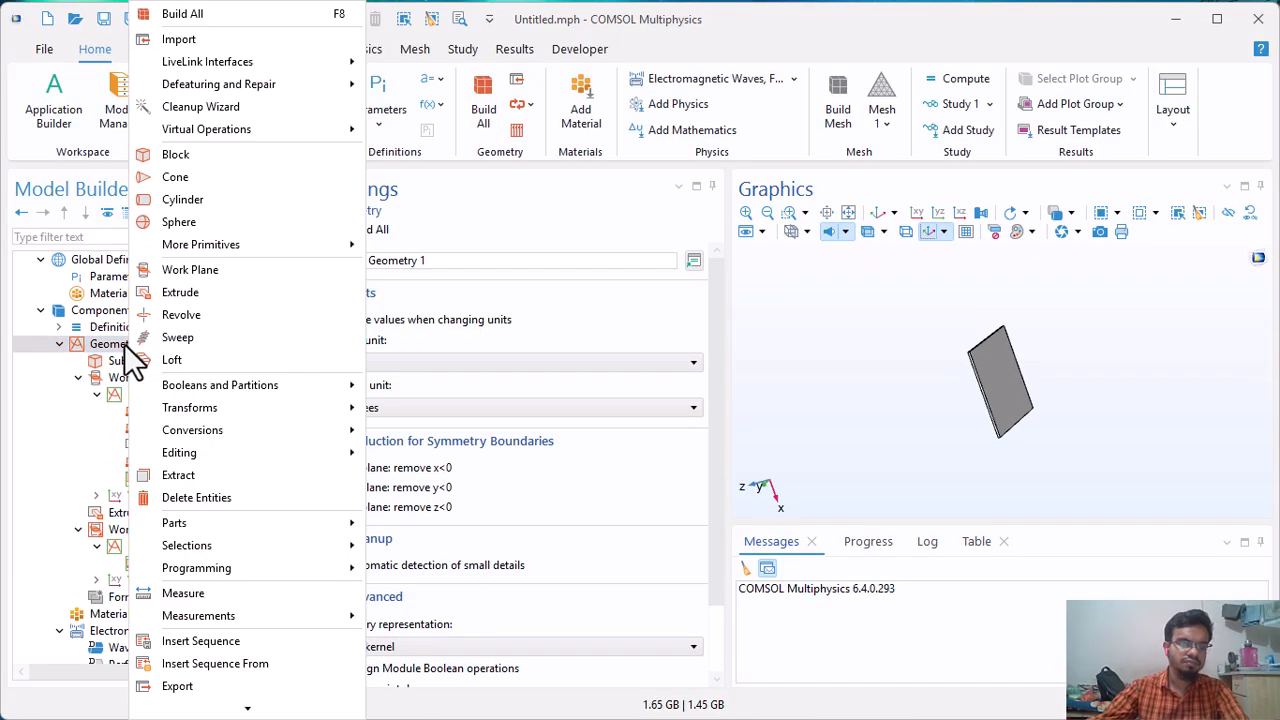
click(182, 222)
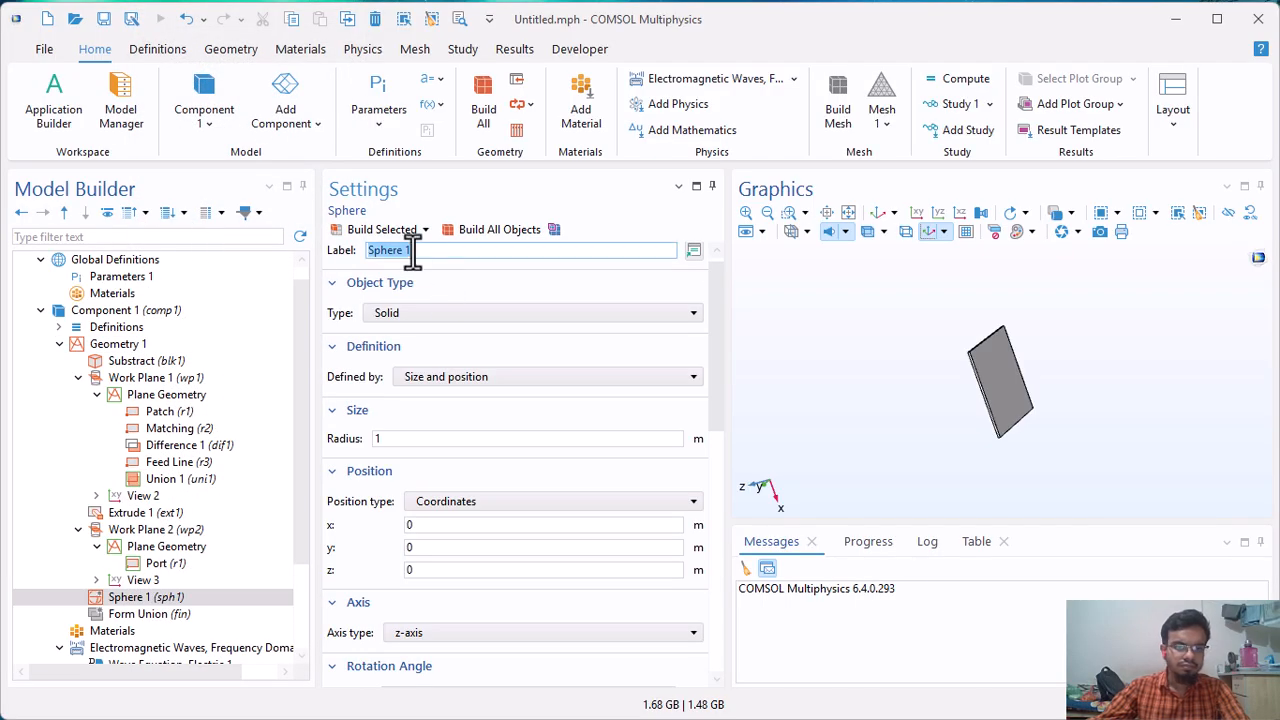
text(Far Field)
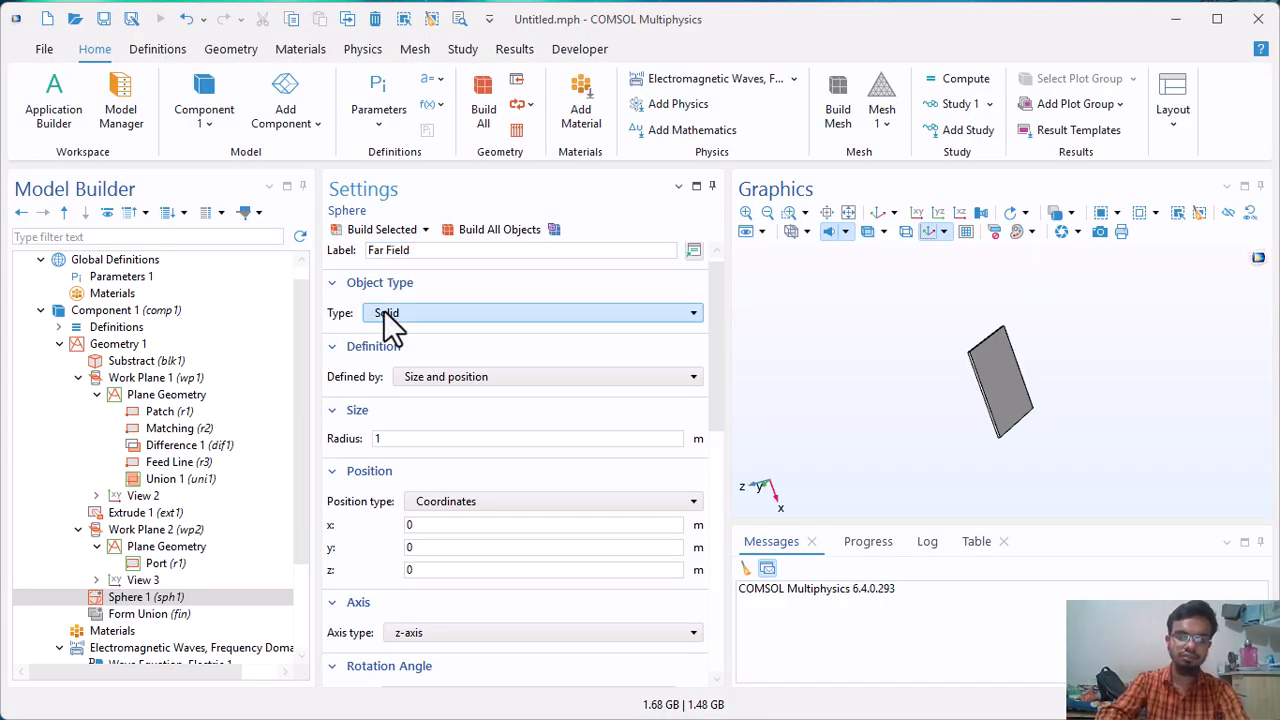
Set the Far Field sphere's radius to B+PML.
click(398, 442)
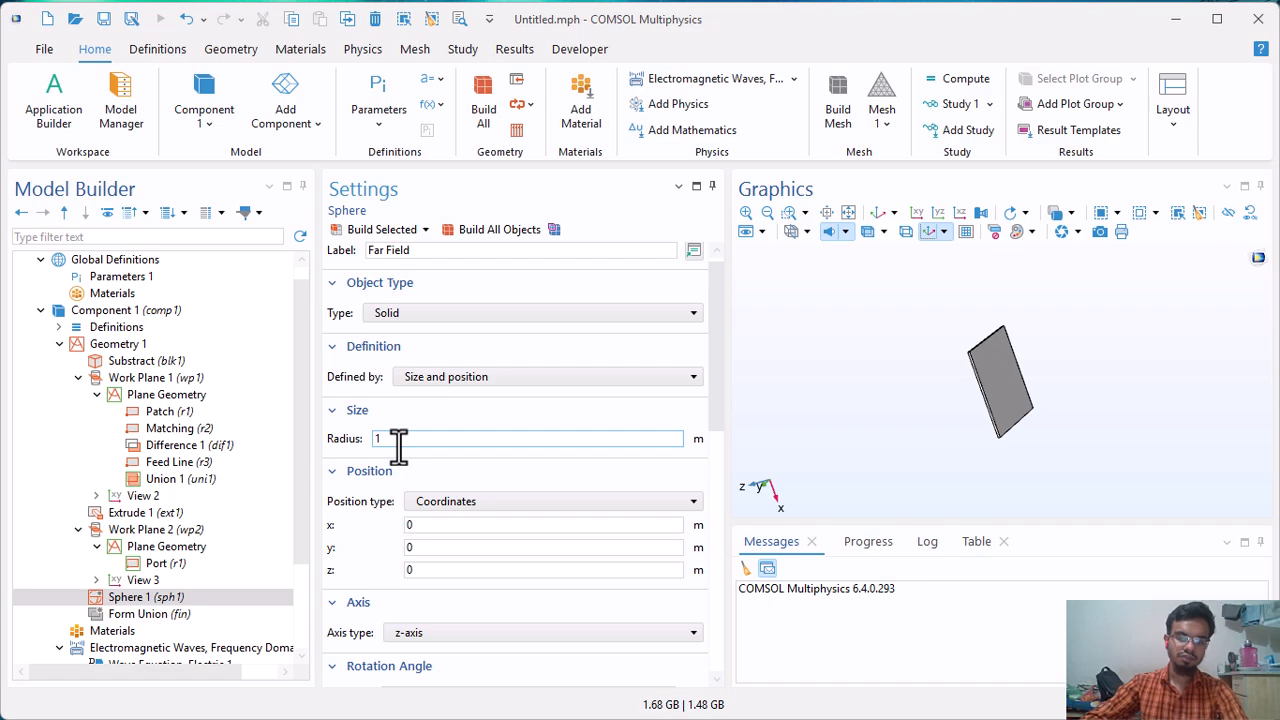
key(BackSpace)
text(B+PML)
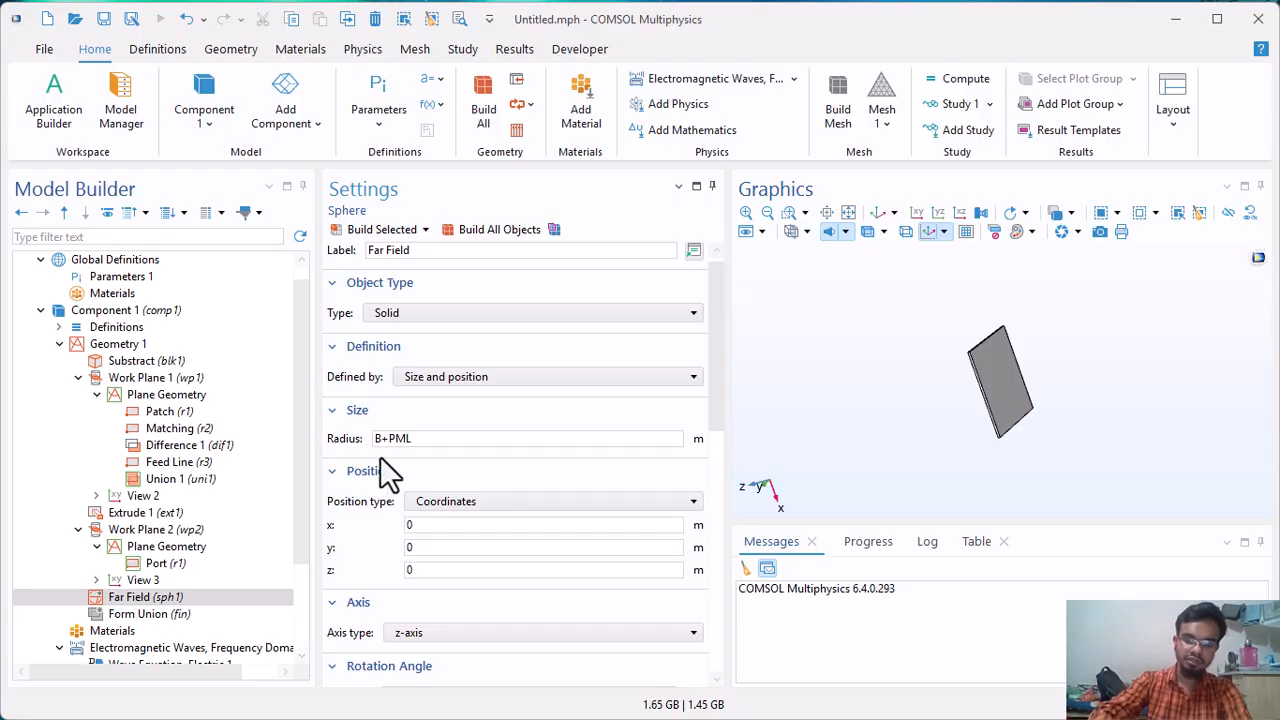
Give the Far Field sphere a layer with thickness PML and build the sphere.
scroll(417, 490, down, 3)
click(494, 620)
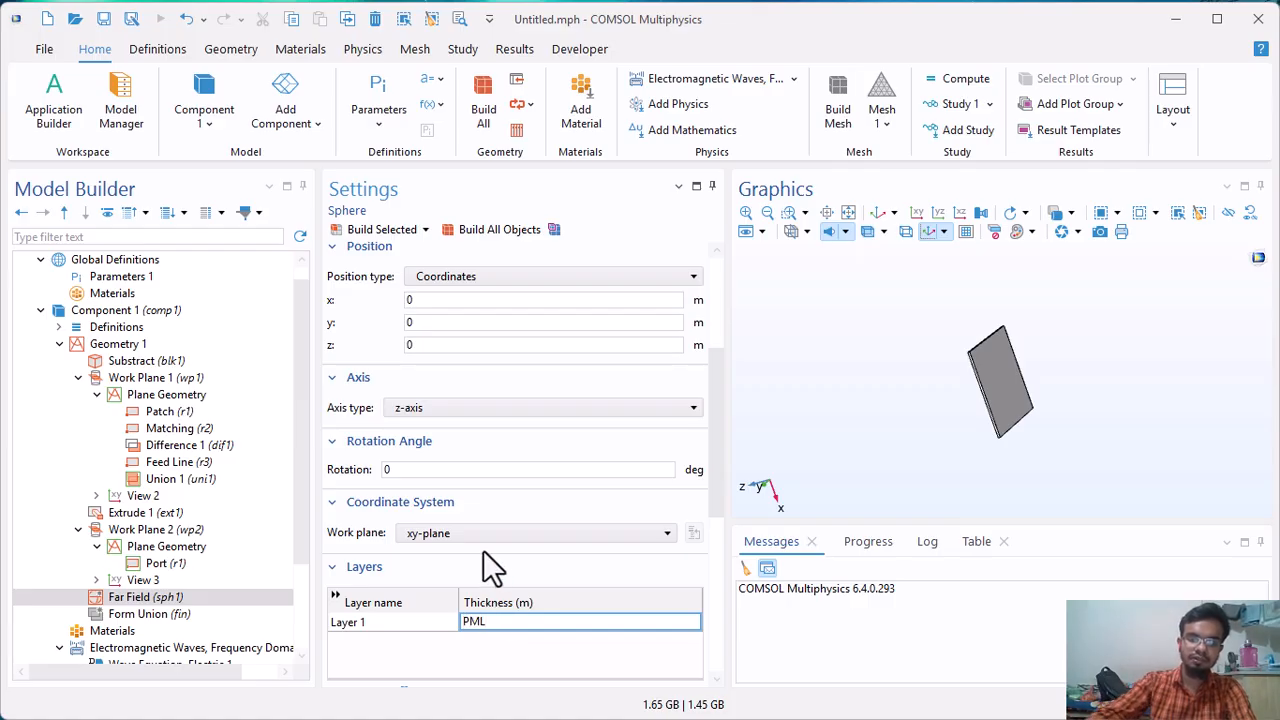
scroll(483, 550, up, 5)
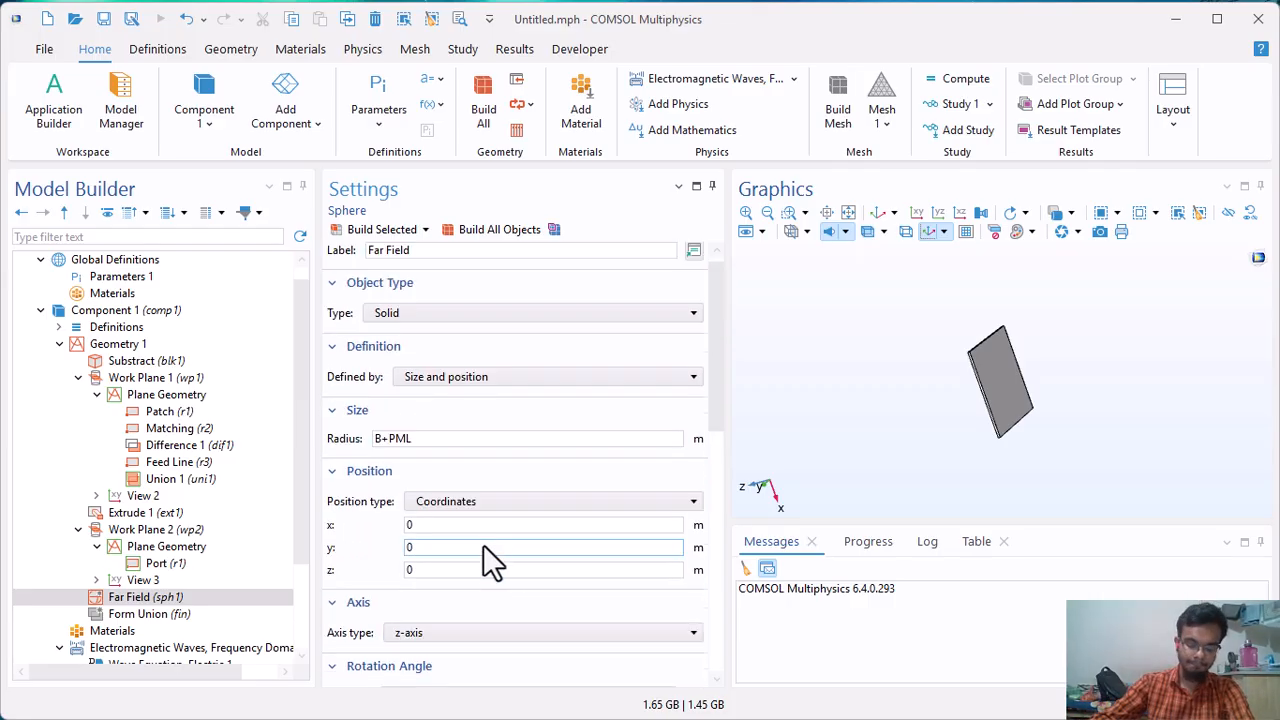
click(395, 240)
drag(1057, 366, 892, 491)
scroll(86, 366, up, 1)
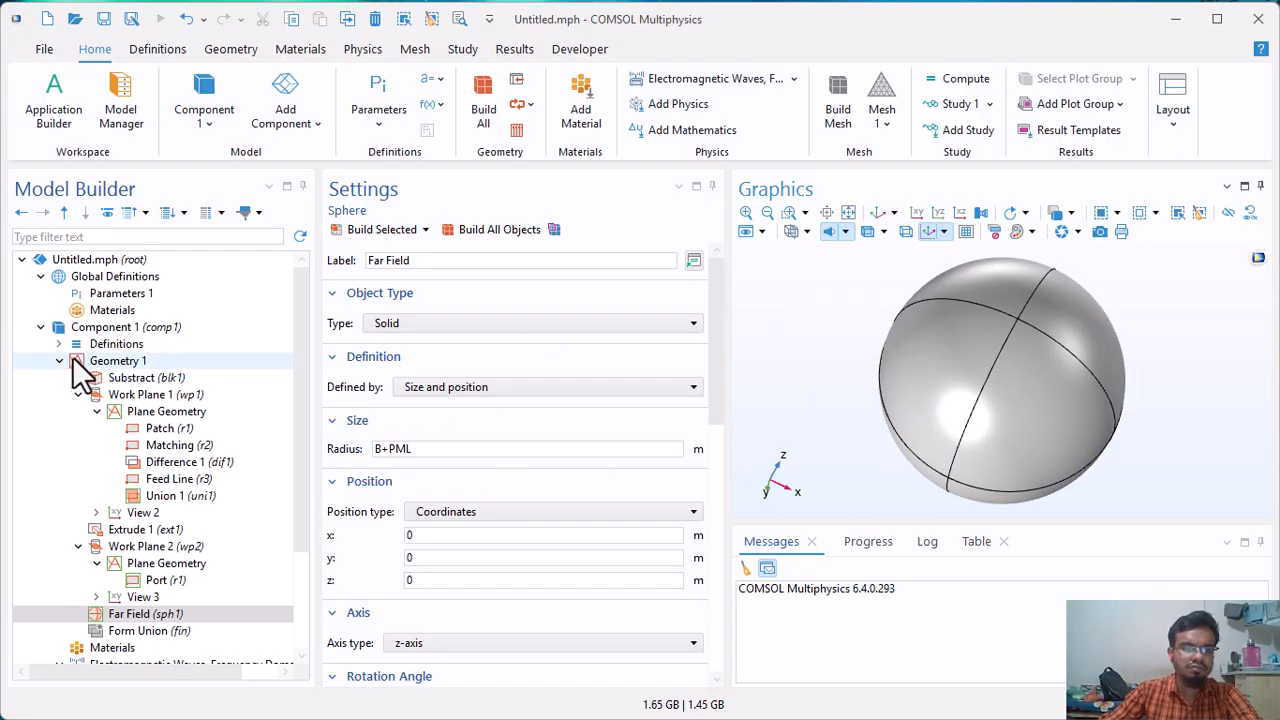
Add a Perfectly Matched Layer to the component's definitions.
click(58, 344)
click(108, 344)
right_click(101, 343)
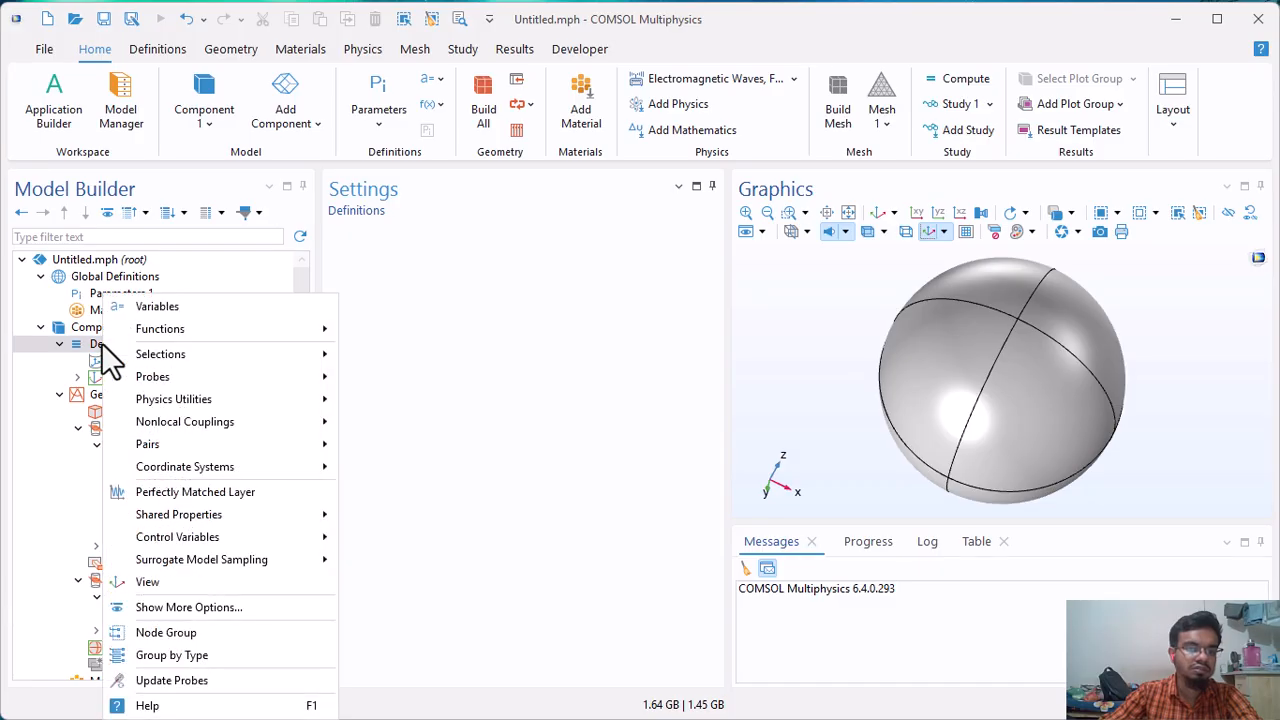
click(156, 493)
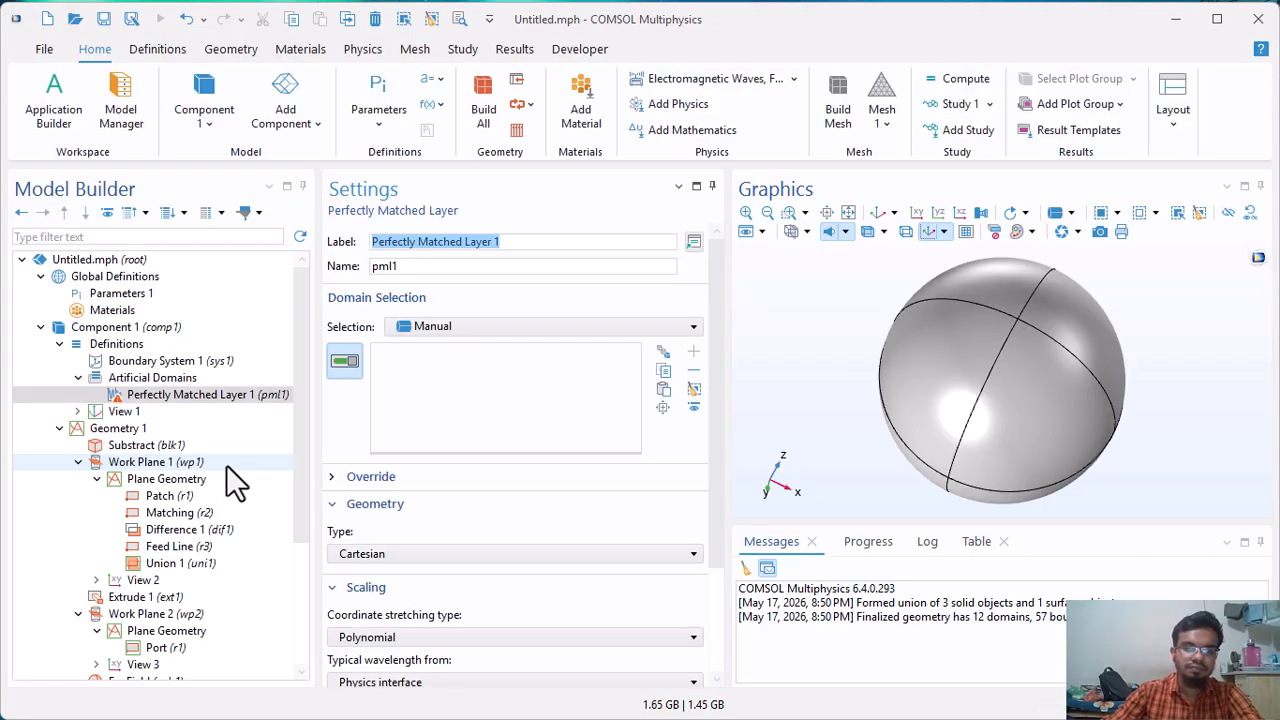
Assign all outer shell domains of the Far Field sphere to the perfectly matched layer.
drag(943, 423, 969, 457)
click(954, 296)
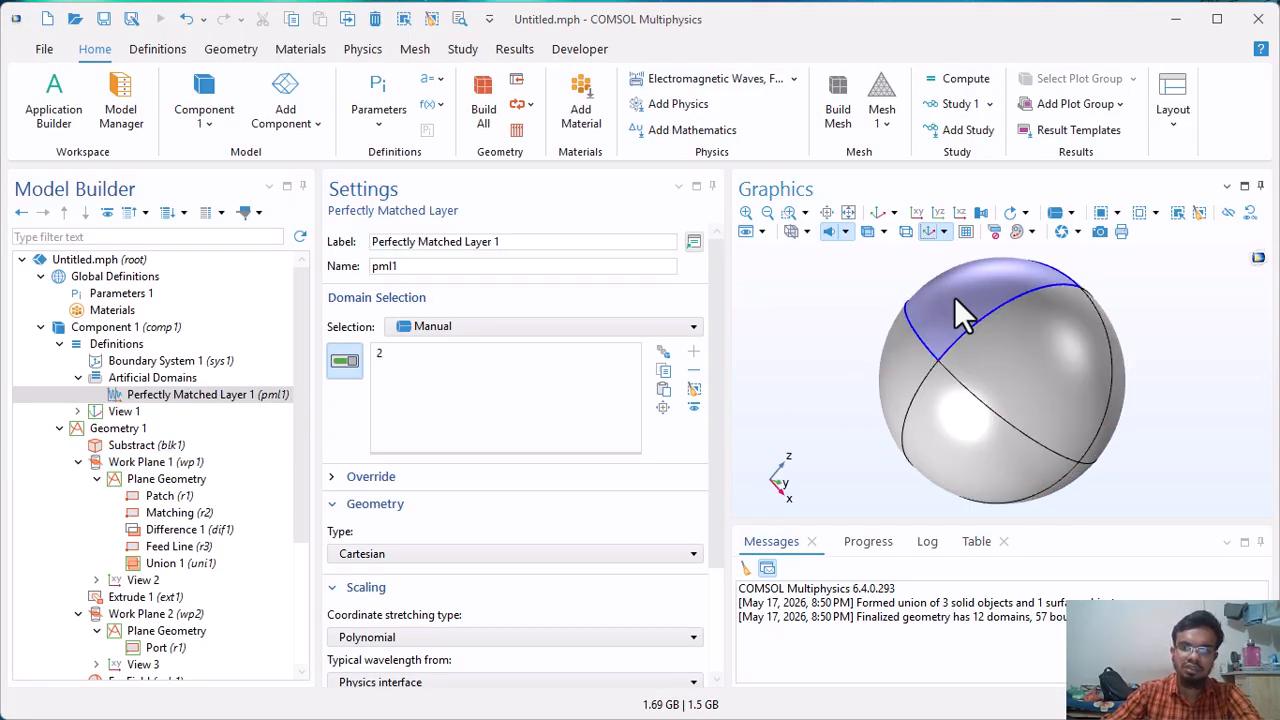
click(1016, 385)
click(963, 457)
click(909, 400)
drag(1069, 480, 903, 400)
click(1007, 345)
click(903, 400)
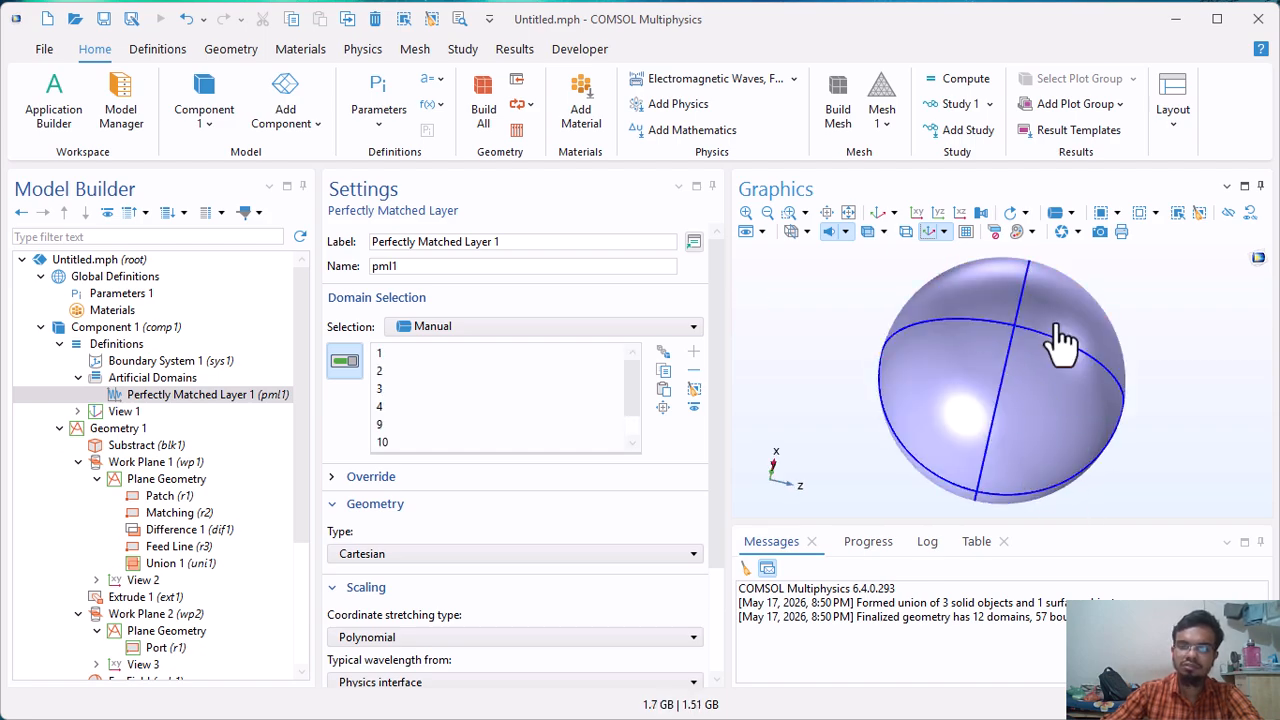
drag(1074, 295, 920, 517)
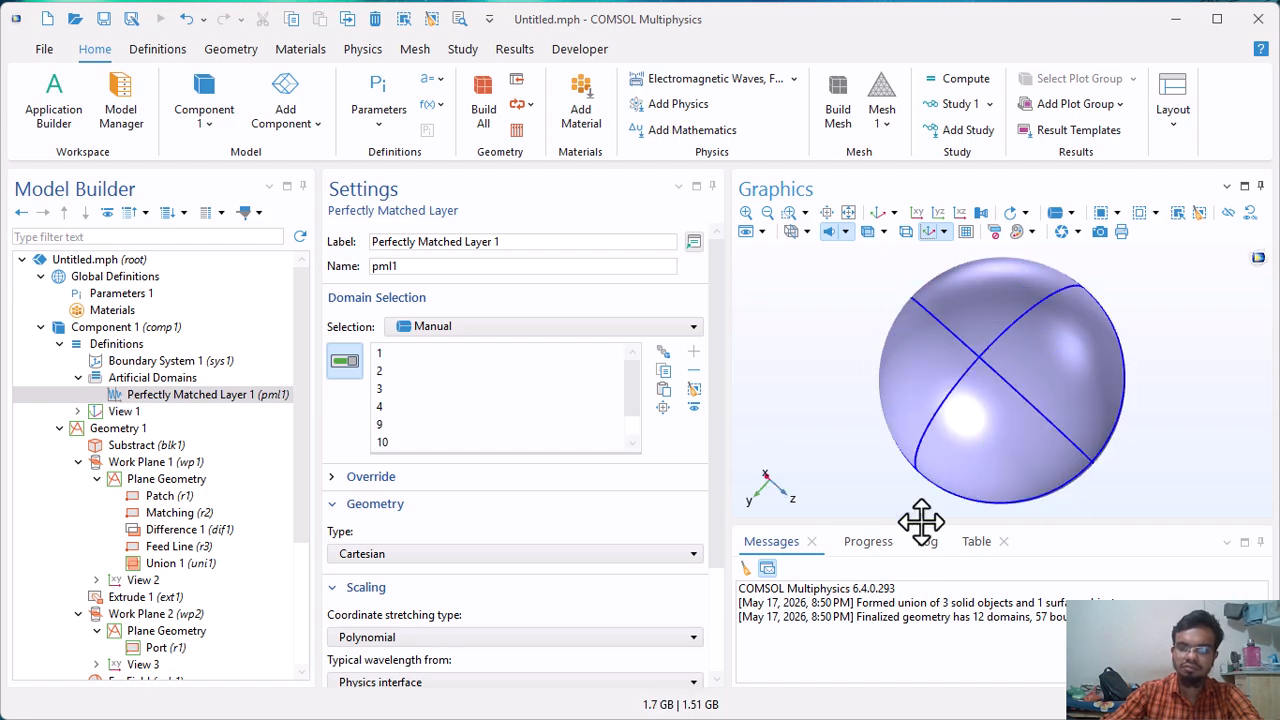
Set the perfectly matched layer's geometry type to Spherical and review its scaling settings.
click(406, 554)
click(376, 593)
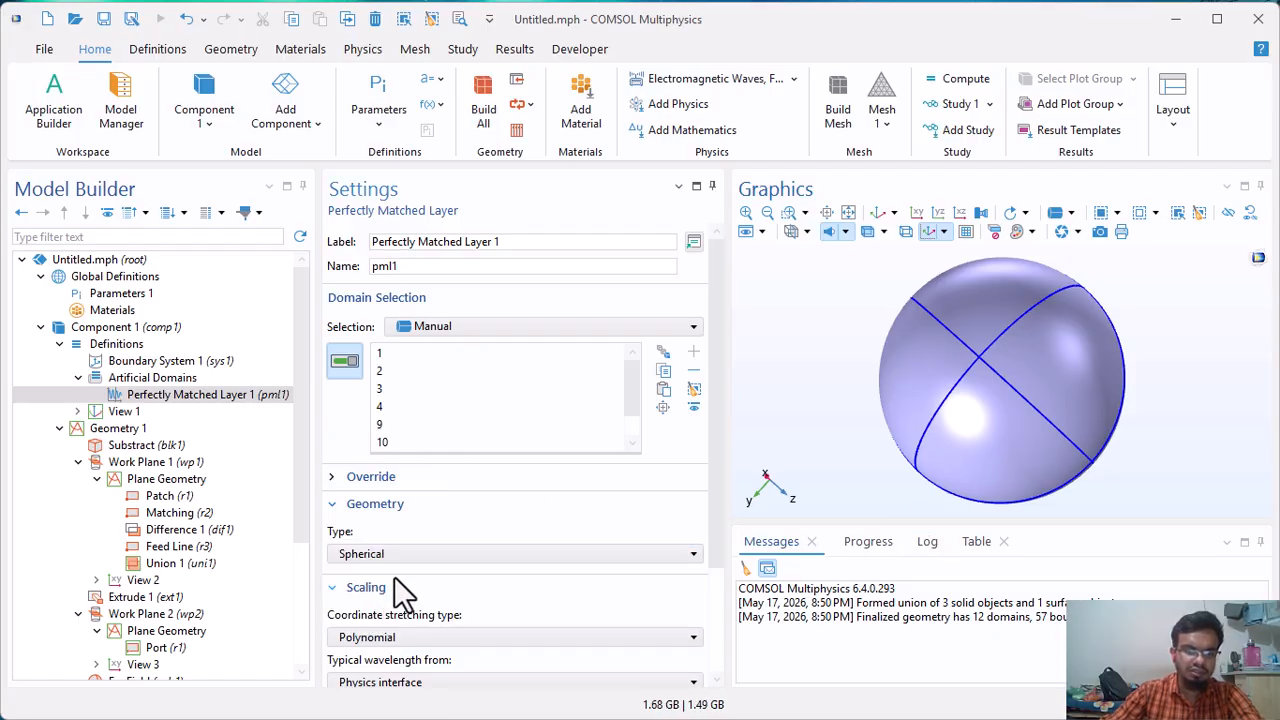
scroll(395, 573, down, 3)
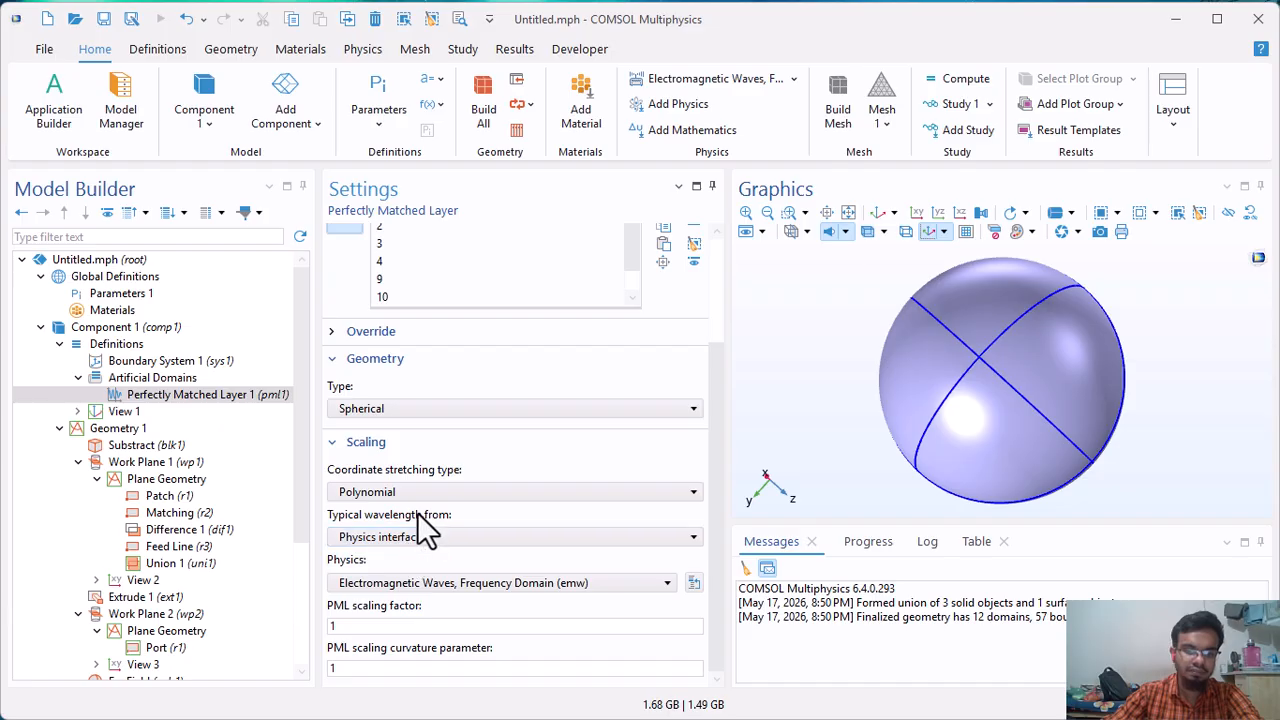
scroll(405, 300, up, 2)
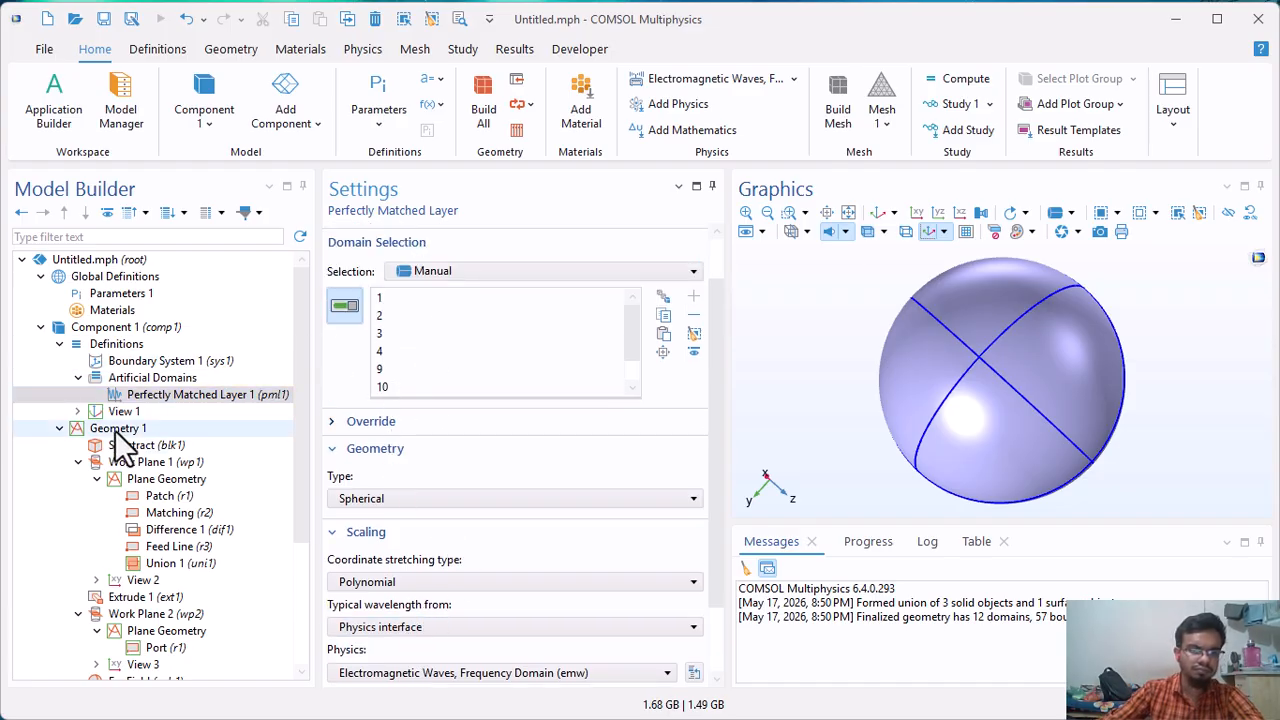
Collapse the Geometry 1 and Definitions branches of the model tree.
scroll(181, 420, down, 4)
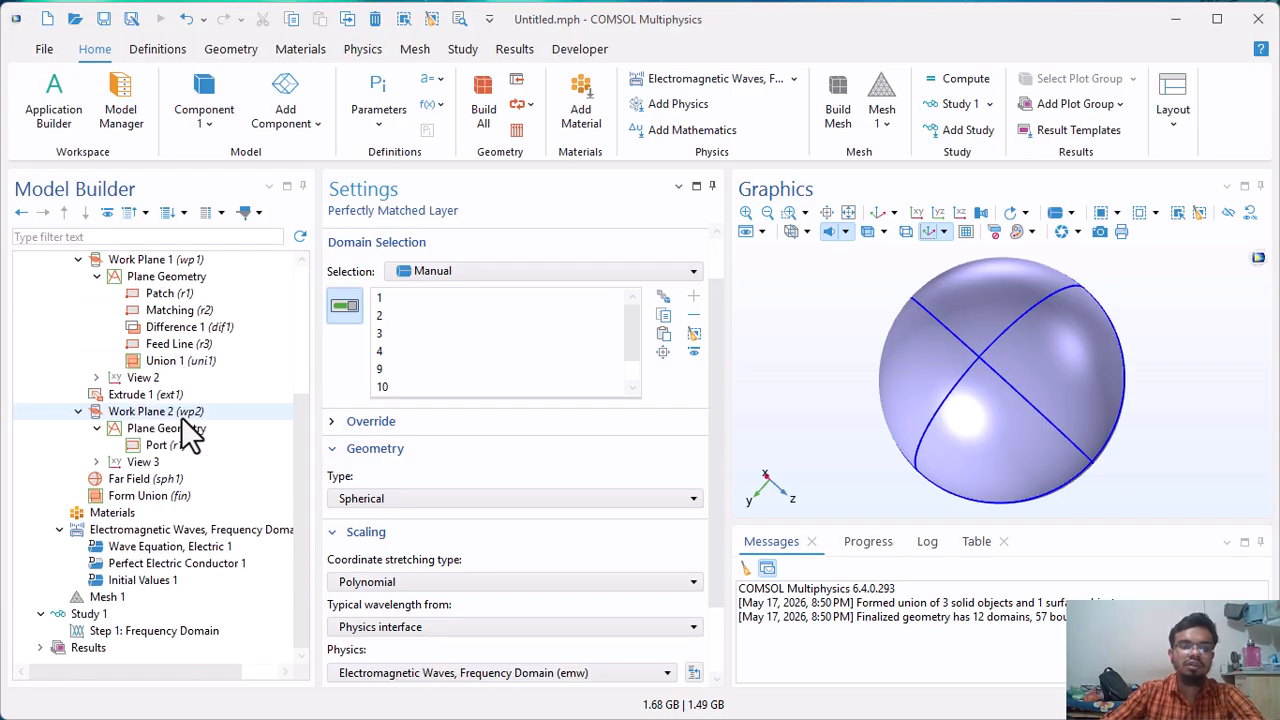
scroll(85, 470, up, 4)
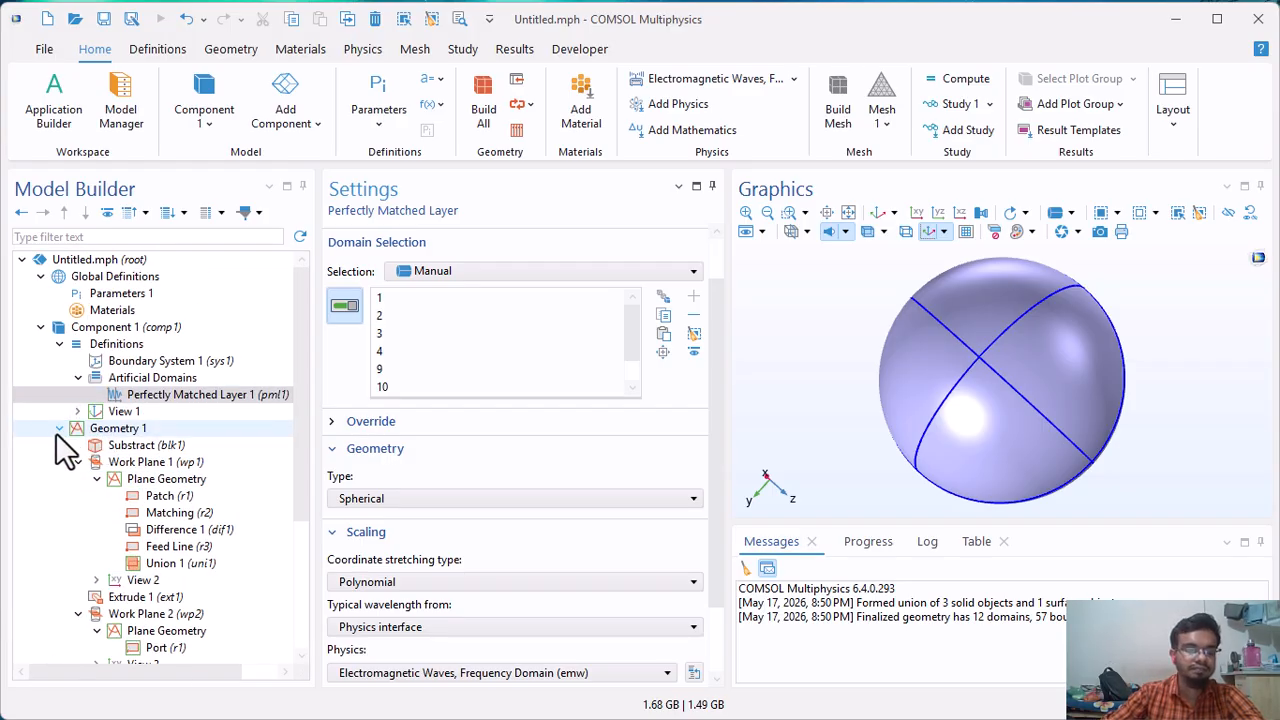
click(59, 428)
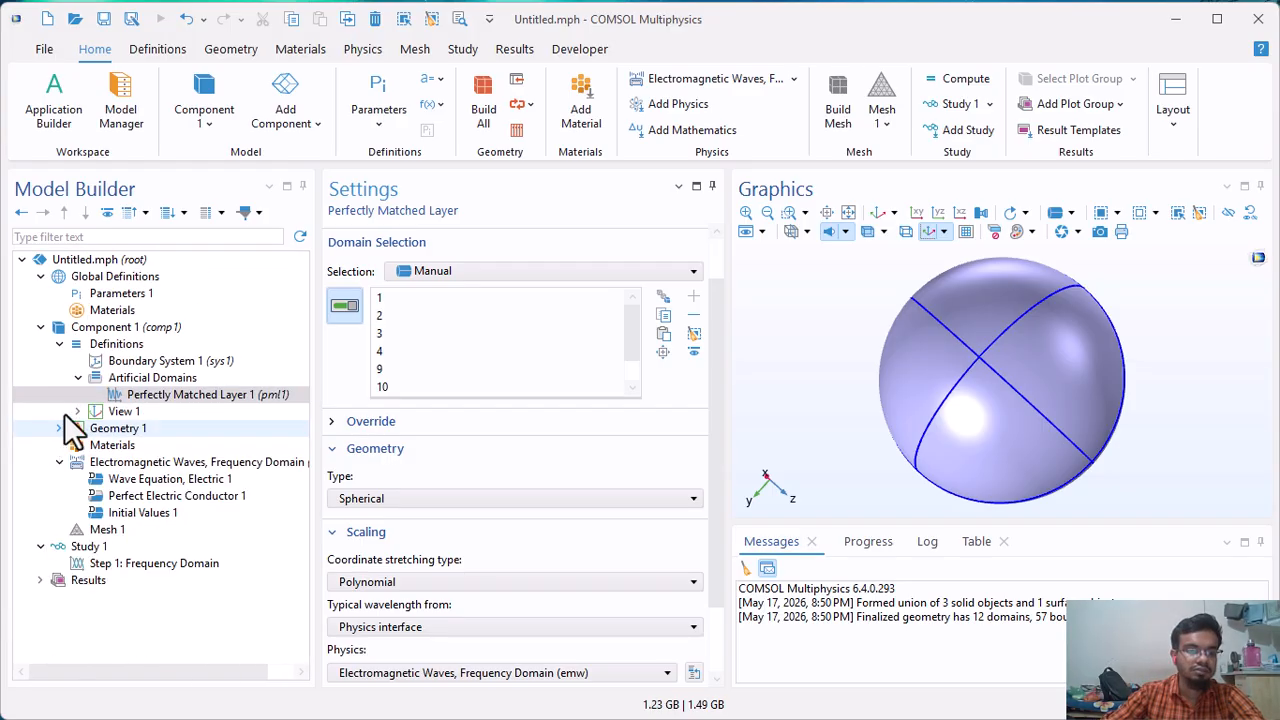
click(58, 343)
Add the built-in Air material from the material library to the component.
click(81, 380)
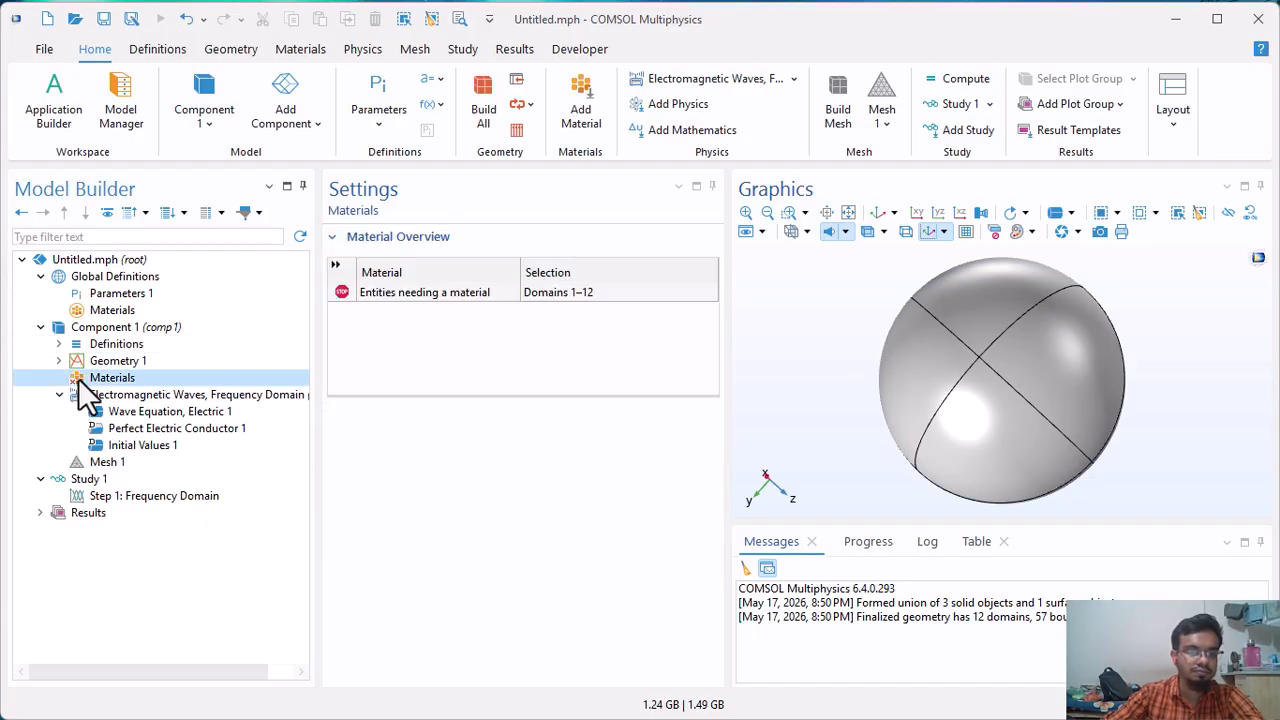
right_click(81, 382)
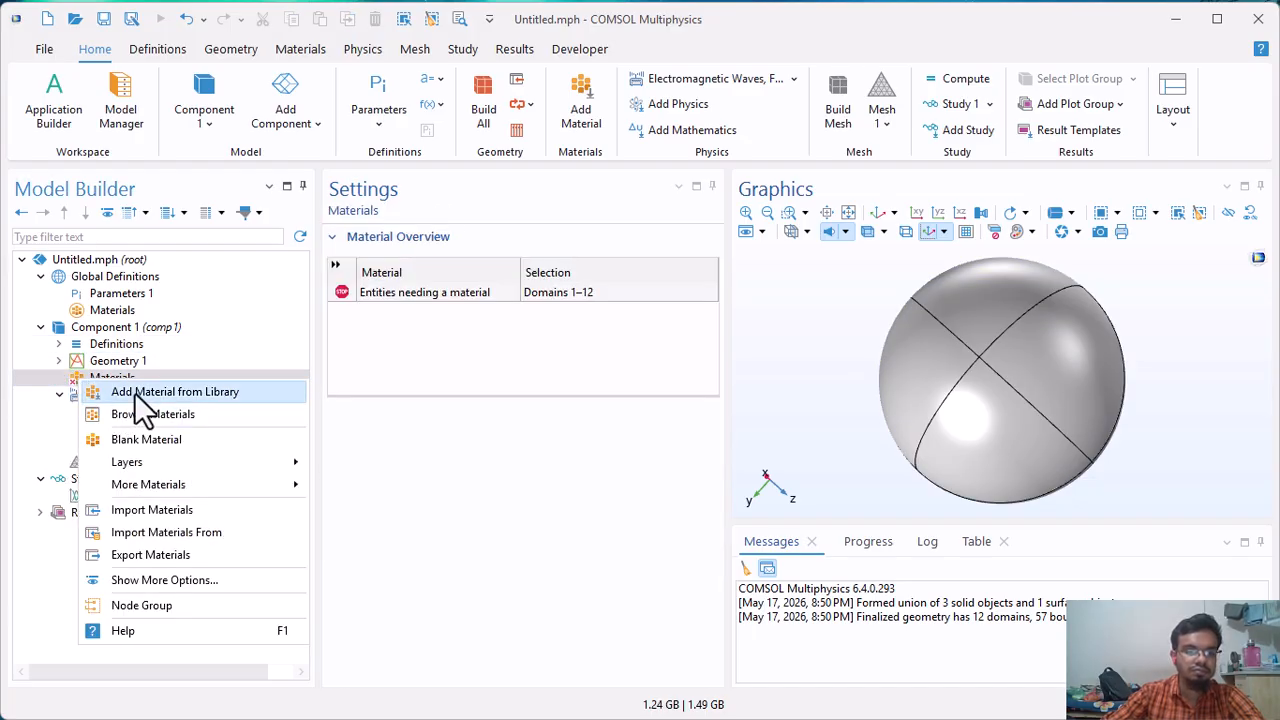
click(134, 392)
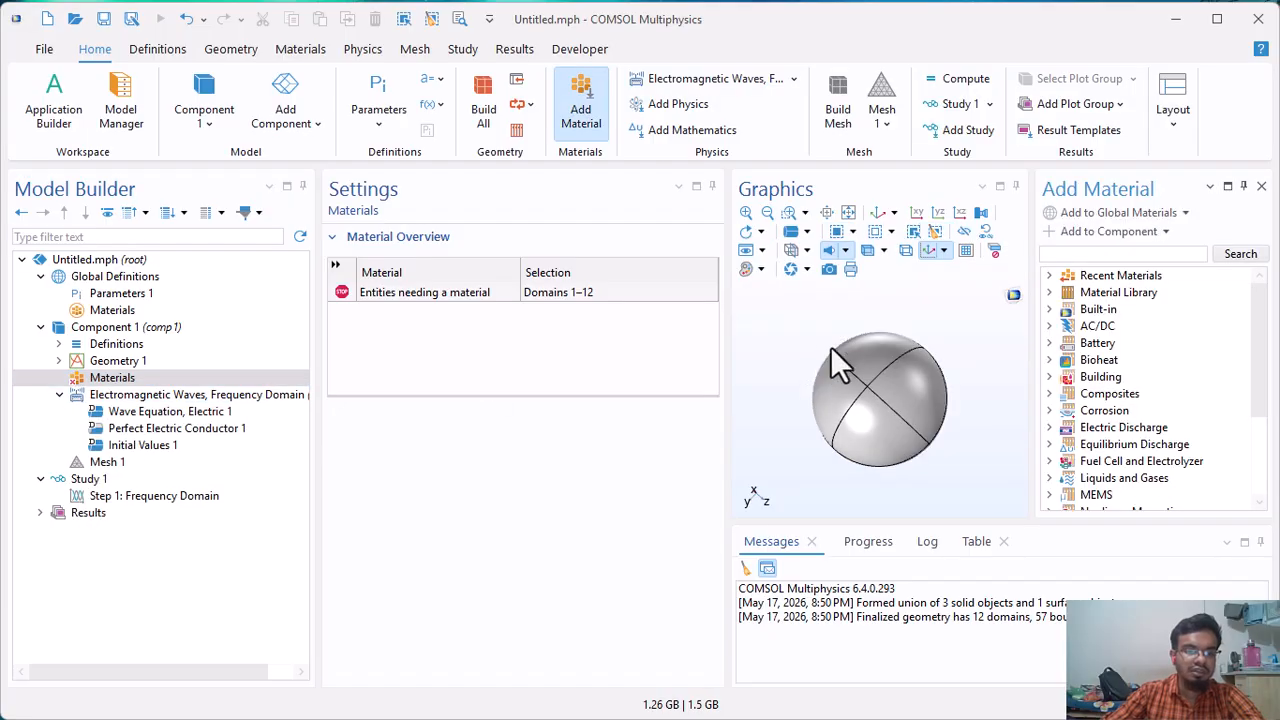
double_click(1095, 310)
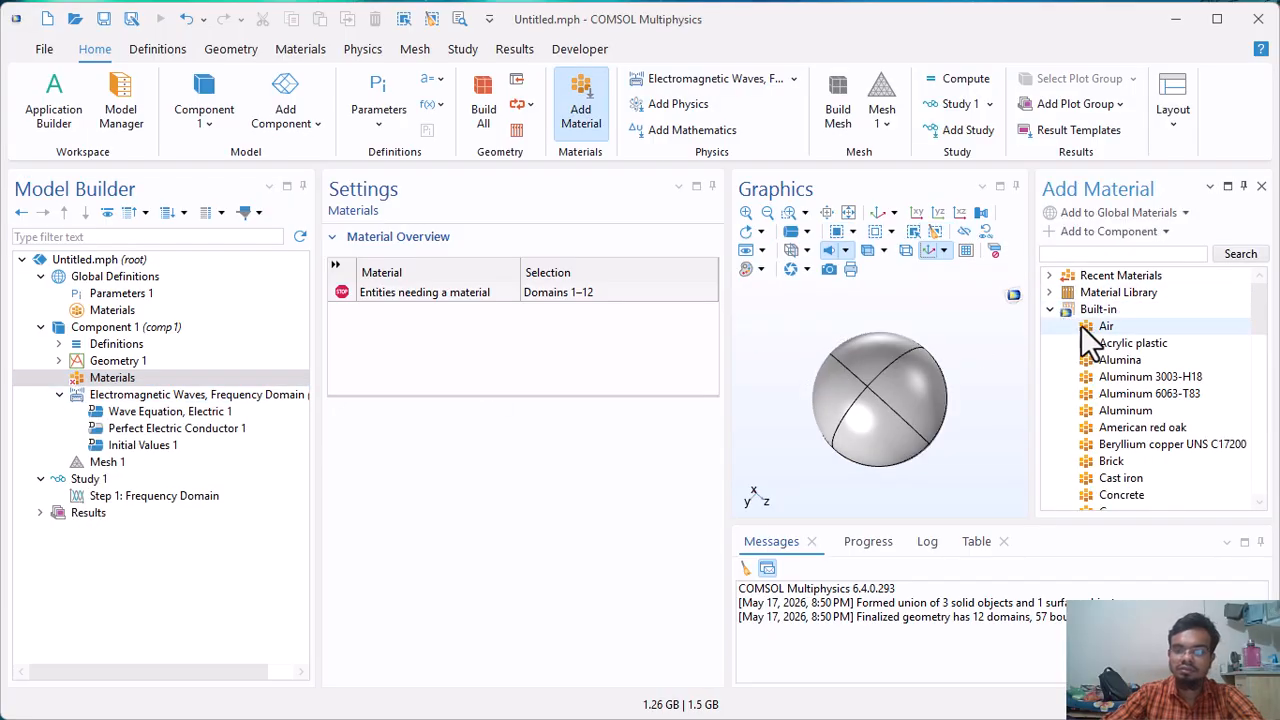
click(1104, 327)
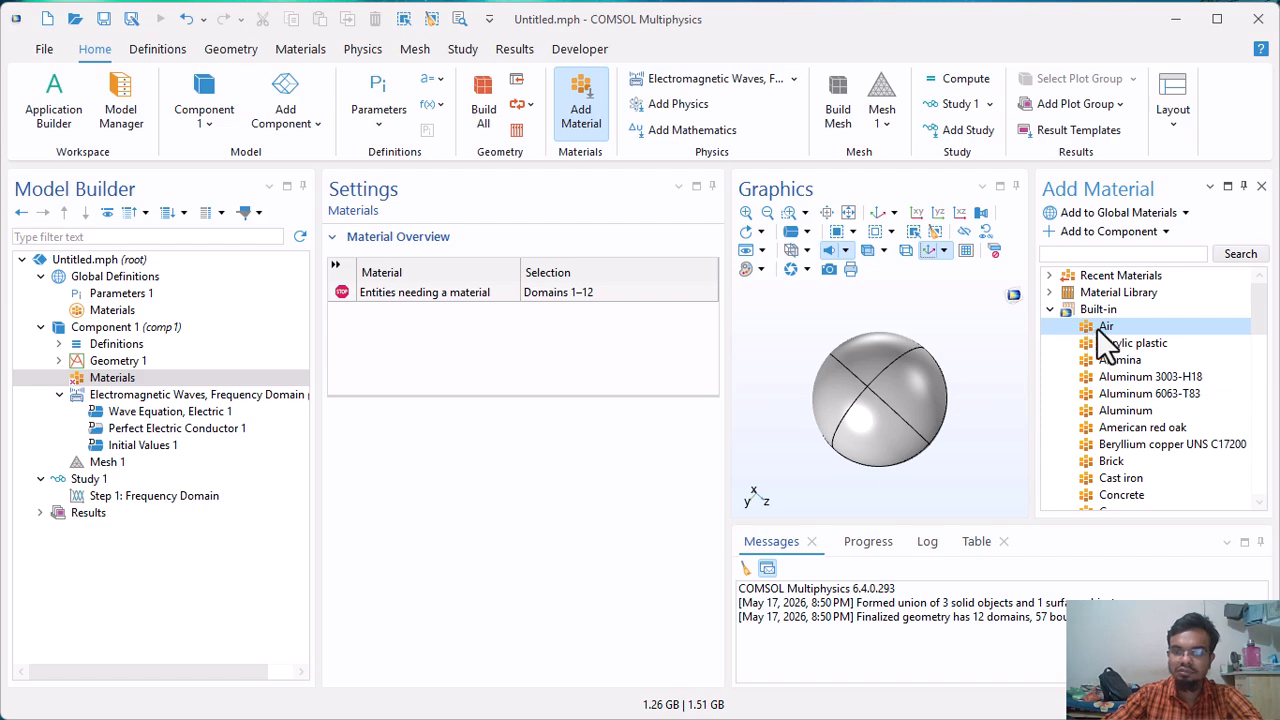
double_click(1100, 328)
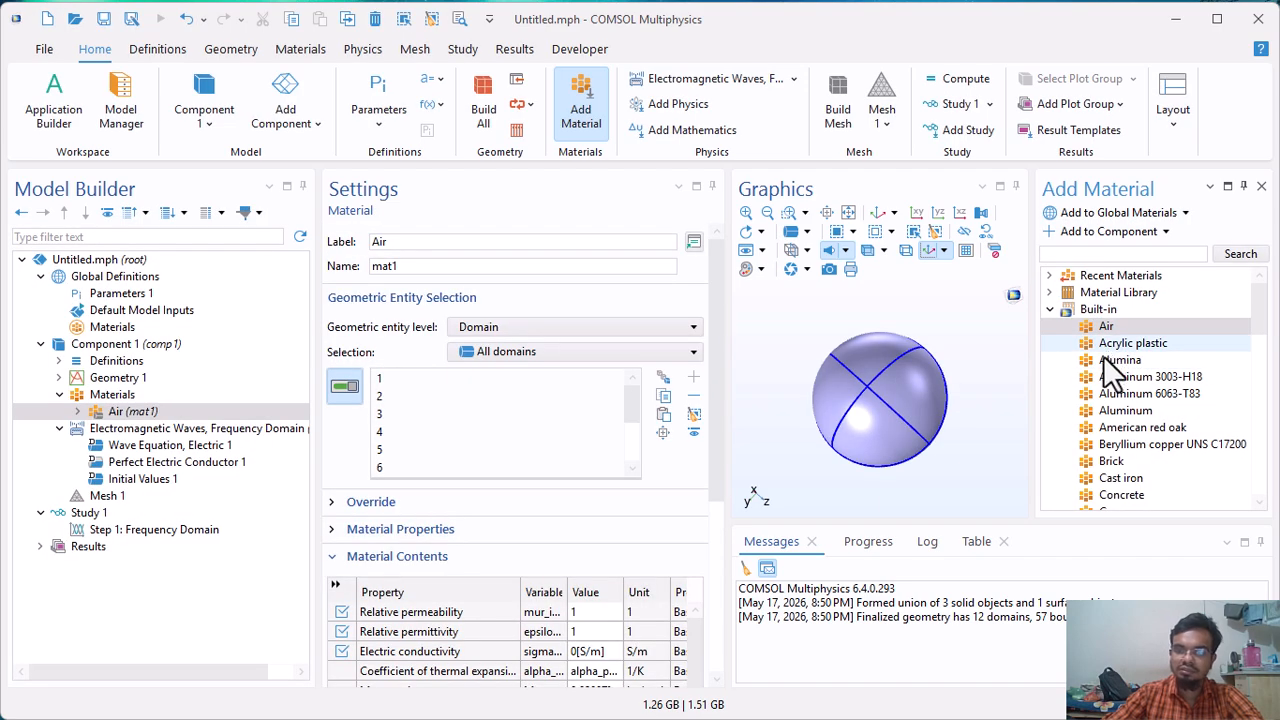
Add the built-in Copper material to the component and review the domains assigned to Air.
scroll(1105, 350, down, 3)
click(1104, 360)
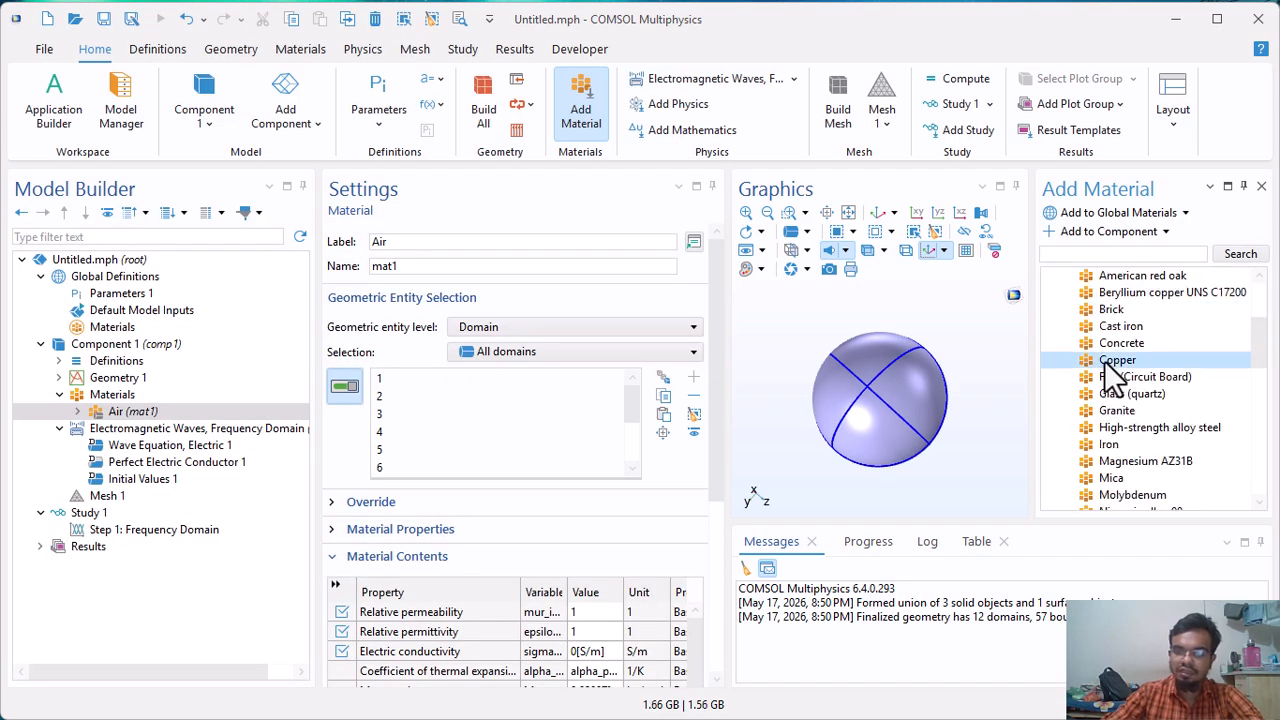
double_click(1104, 360)
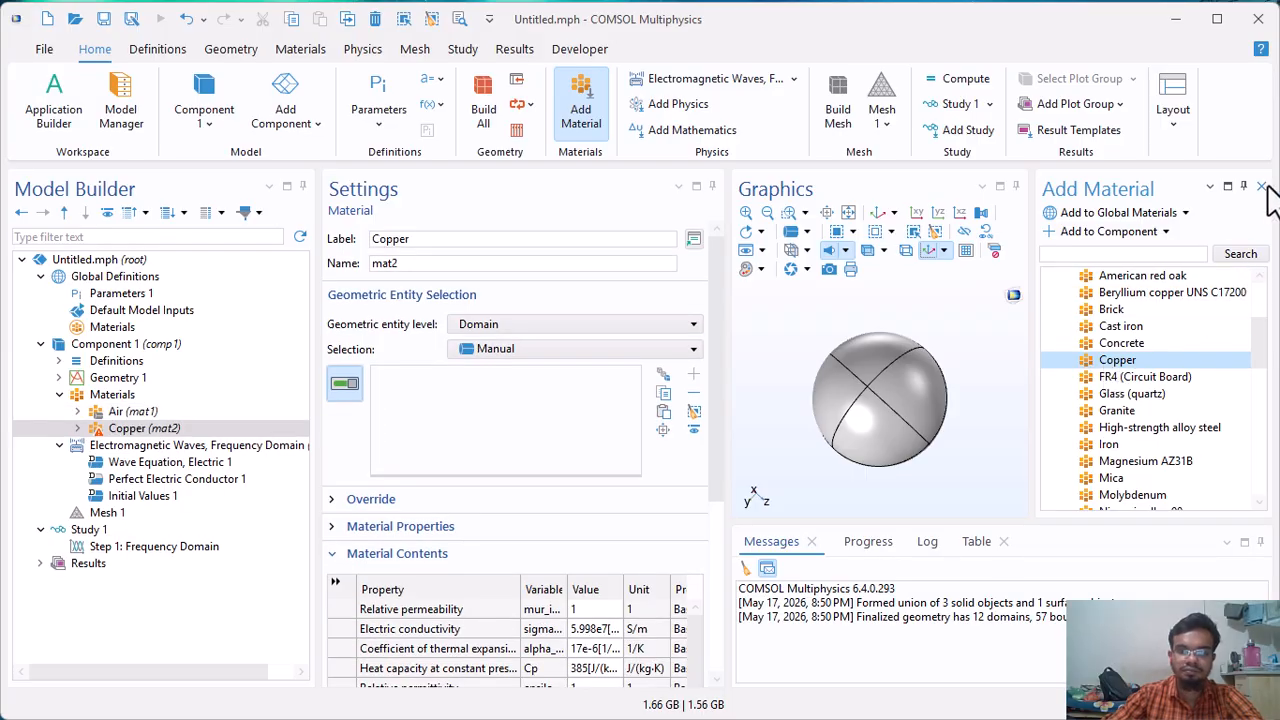
click(1262, 187)
click(163, 408)
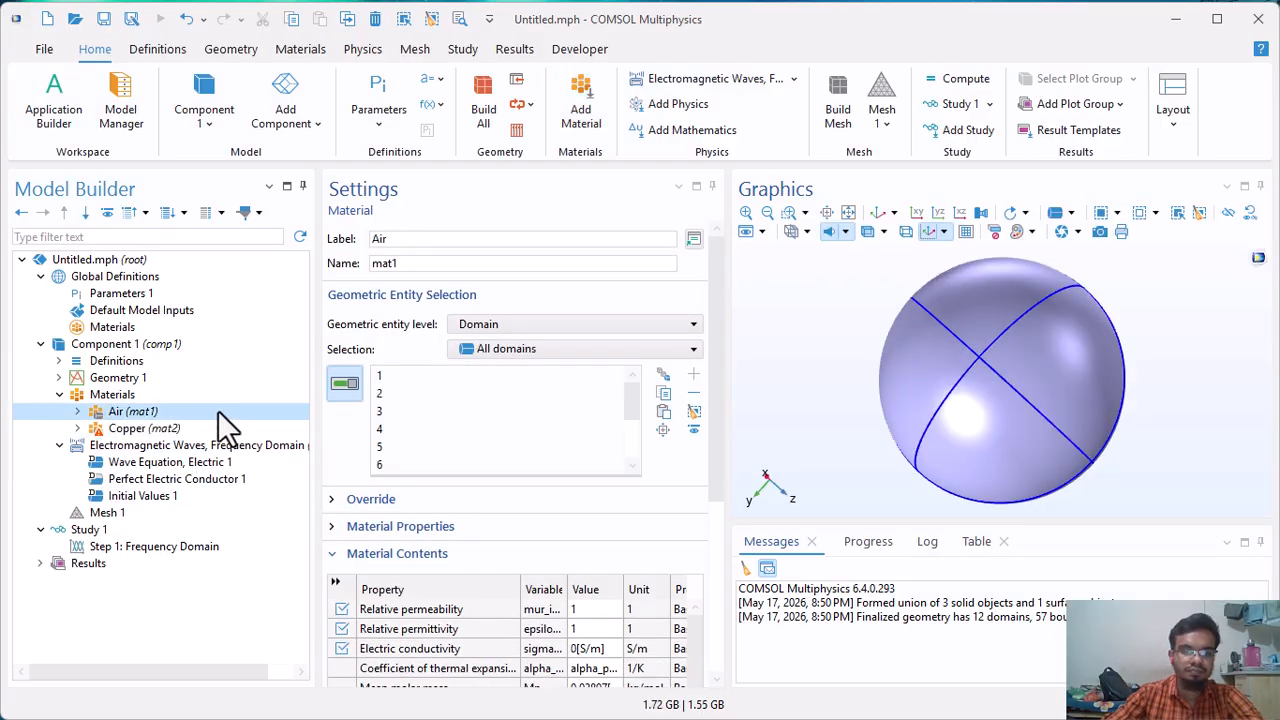
drag(1034, 400, 978, 362)
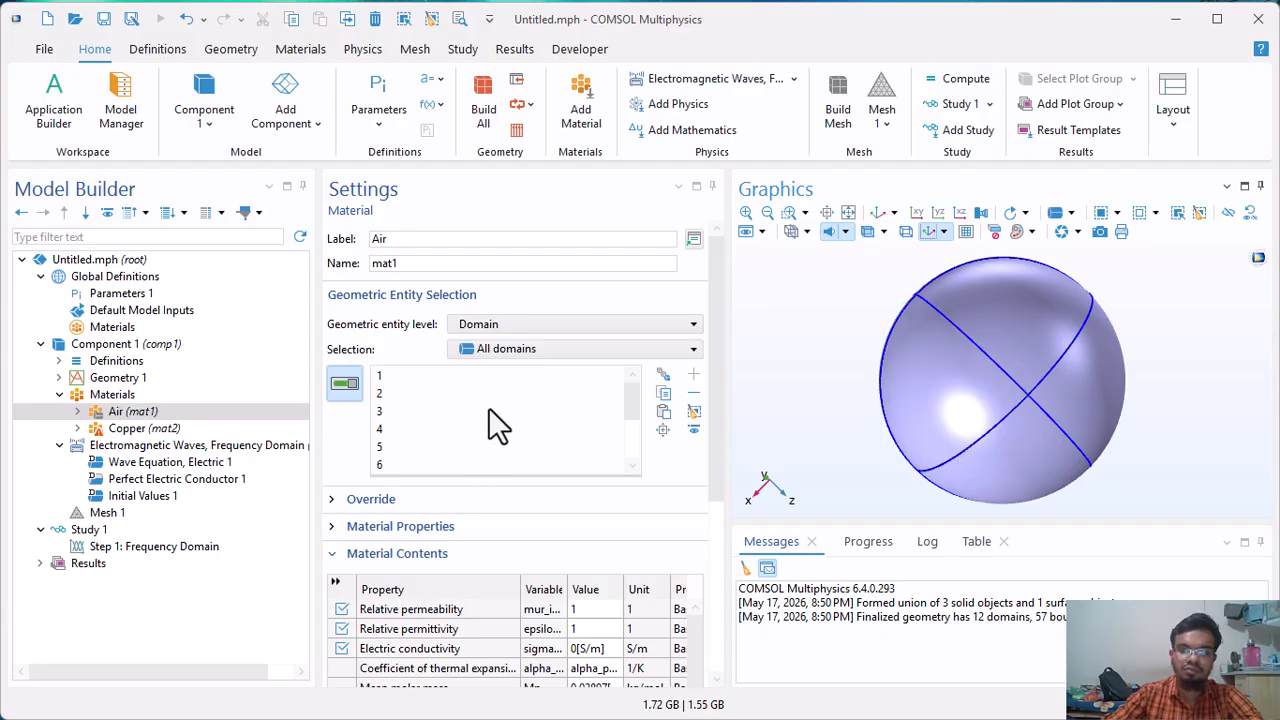
scroll(498, 428, down, 2)
drag(1022, 395, 988, 344)
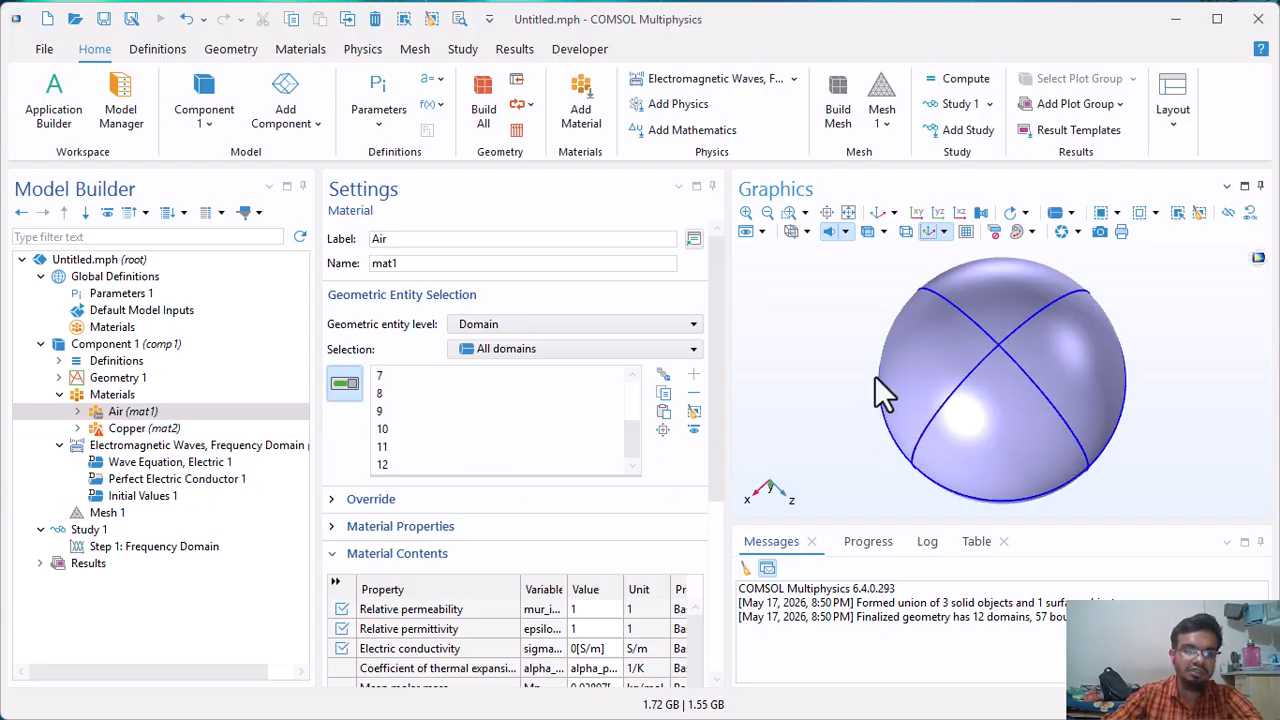
Hide outer shell domains 1 to 4 and inner air domain 5 of the sphere to expose the antenna inside.
click(157, 427)
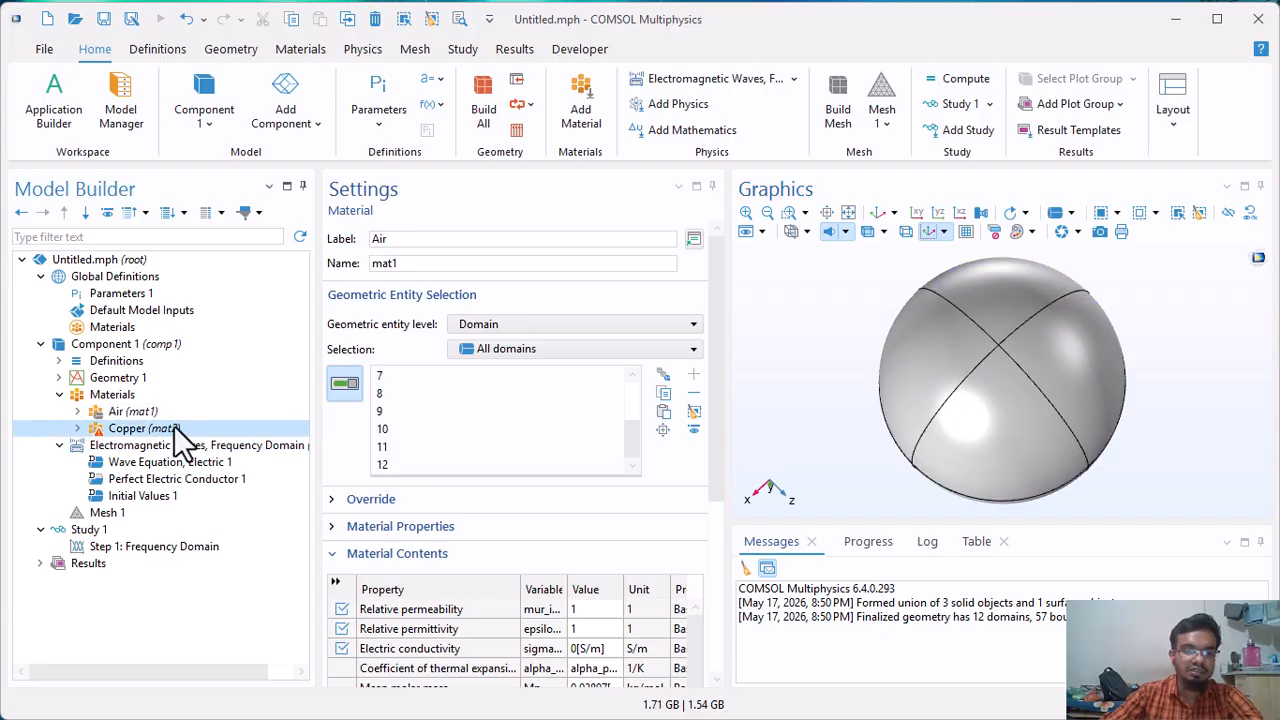
click(918, 214)
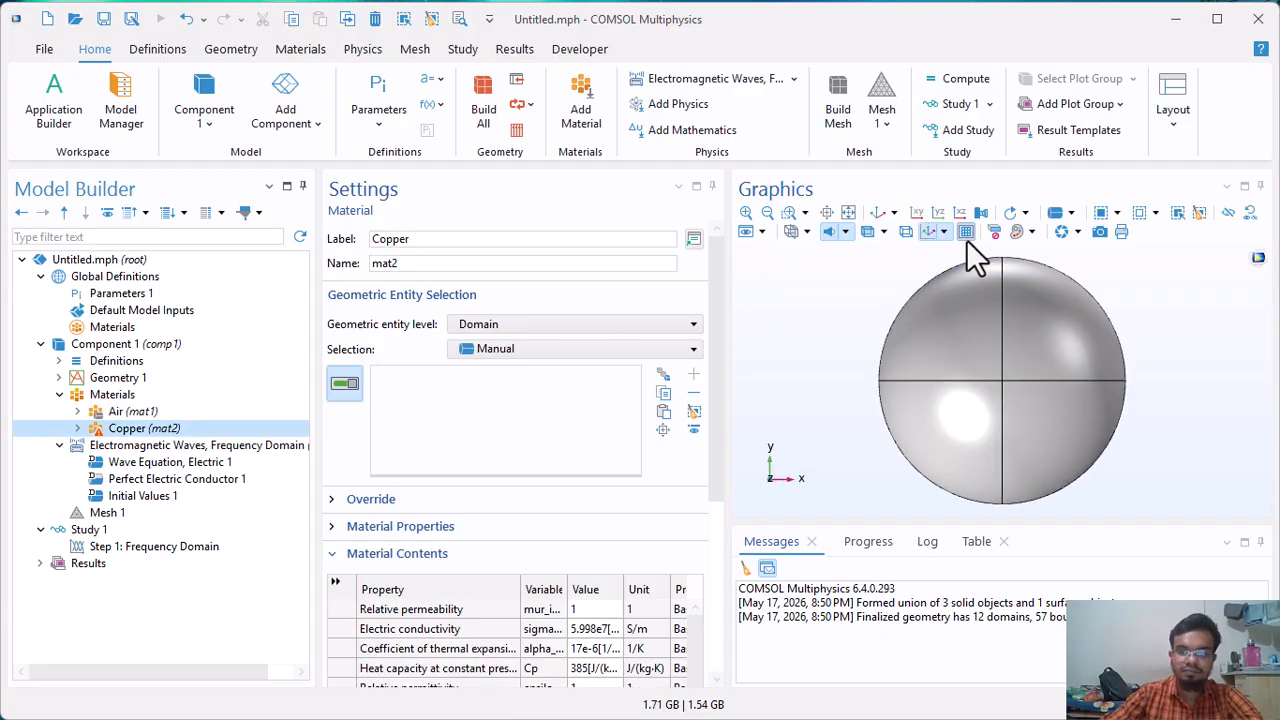
drag(943, 377, 1030, 390)
click(1229, 212)
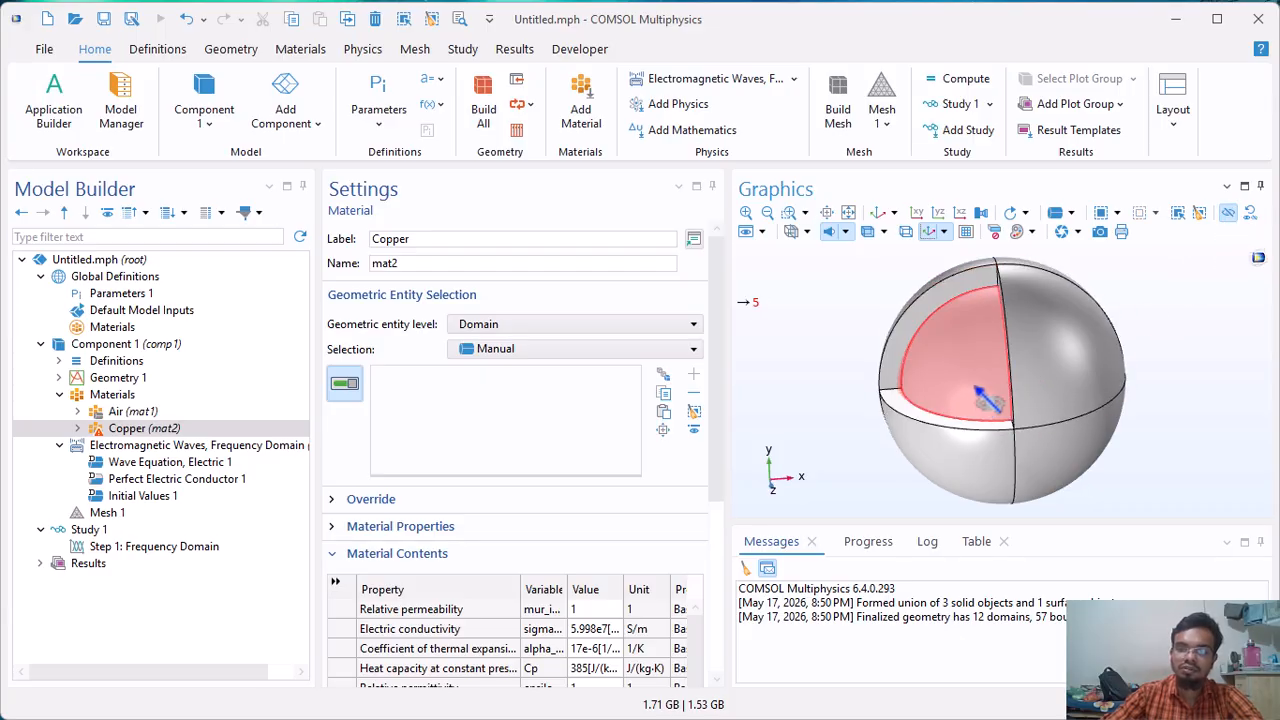
click(987, 380)
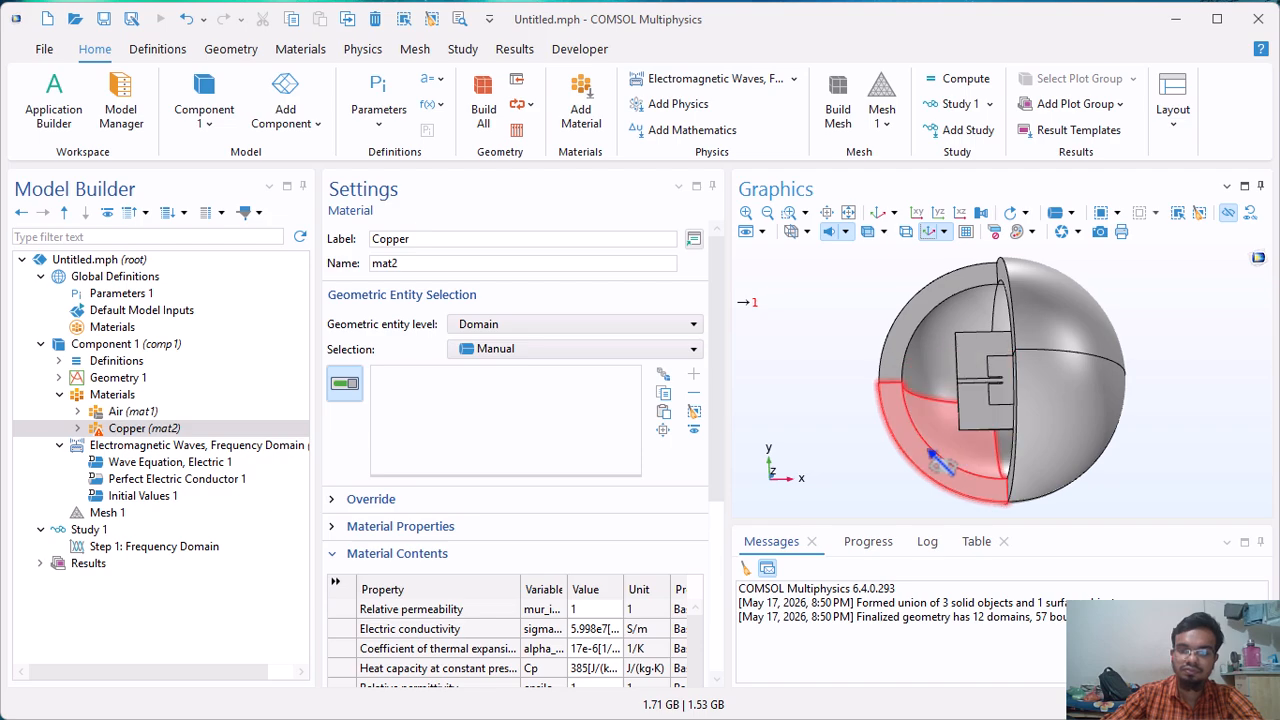
click(955, 445)
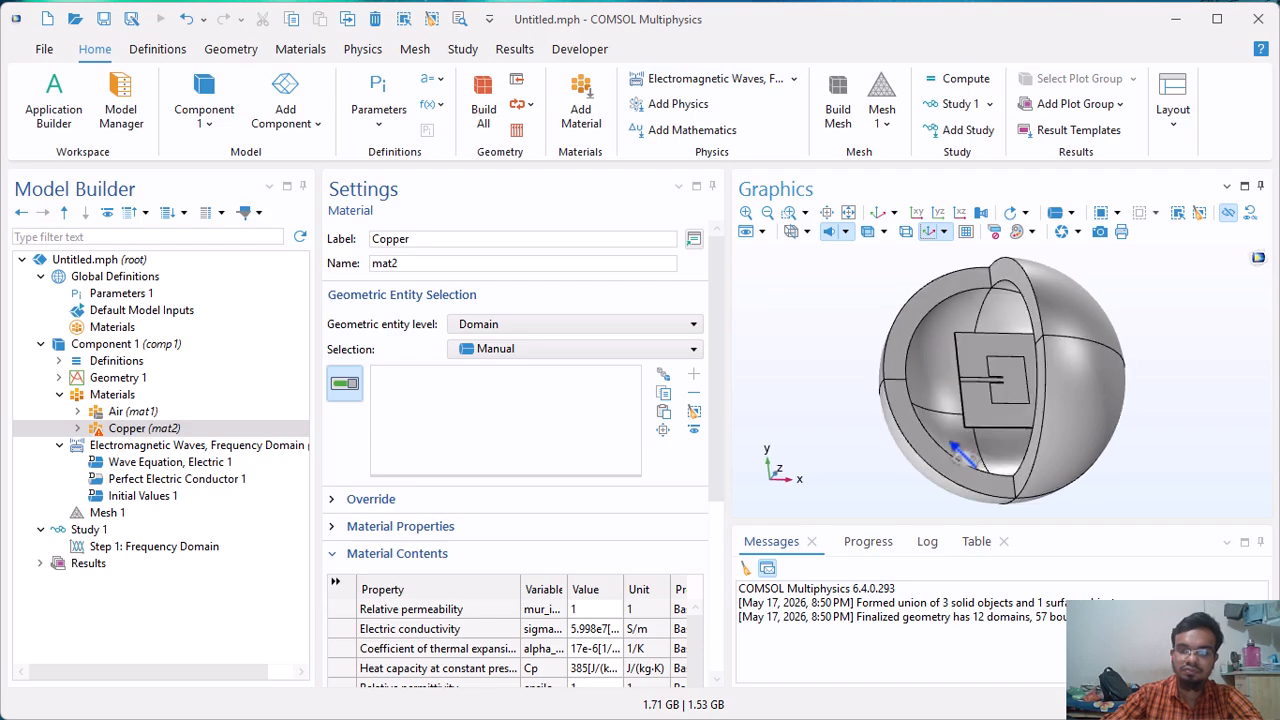
click(928, 372)
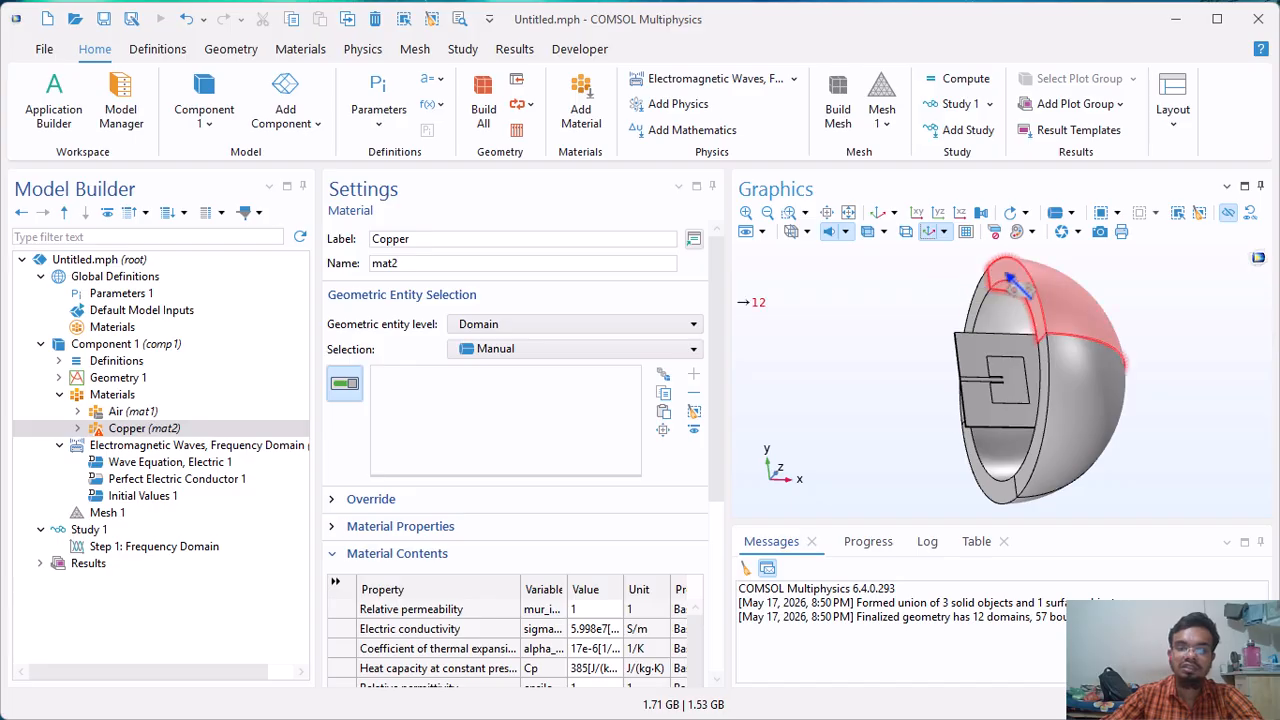
drag(1002, 268, 963, 332)
click(915, 212)
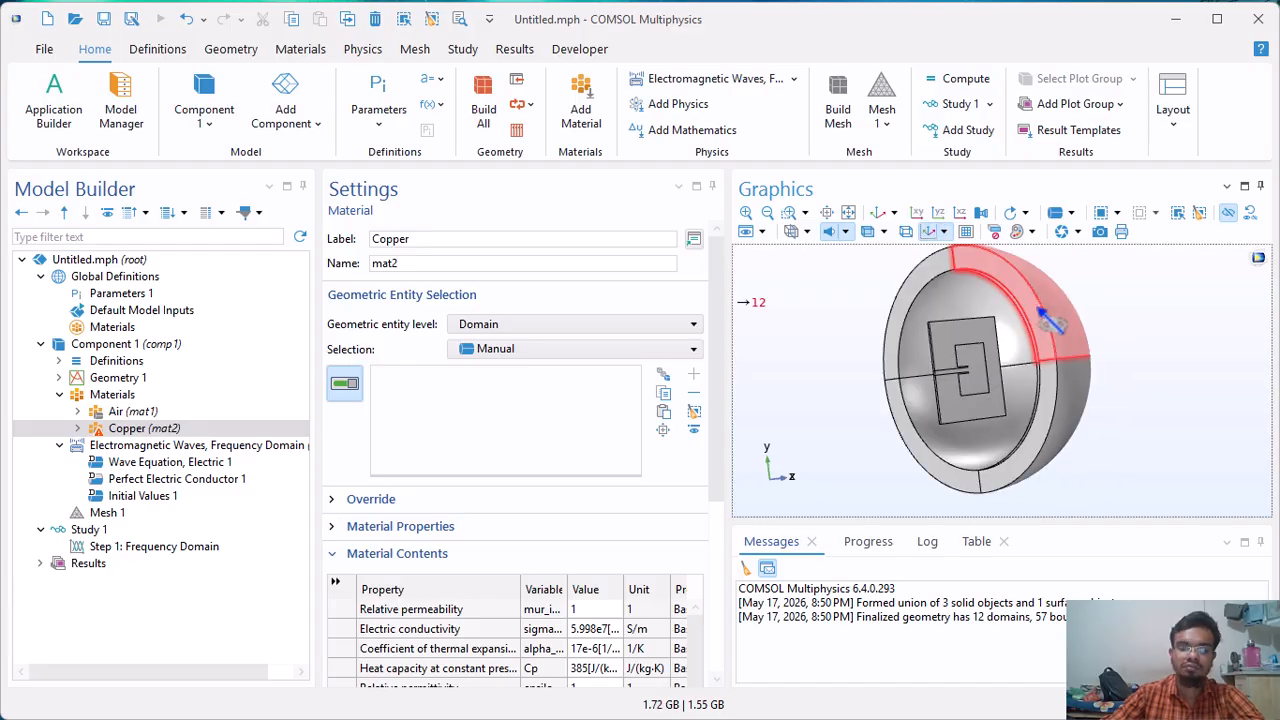
click(1225, 212)
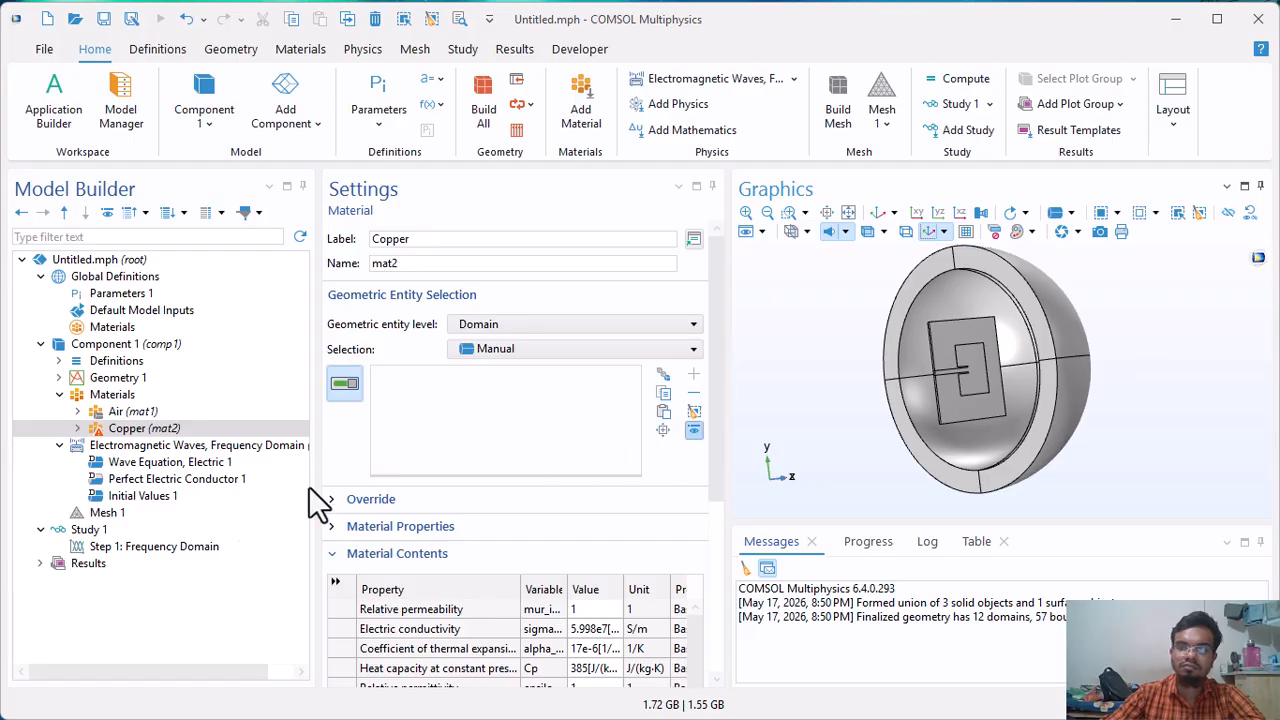
Assign the Copper material to the patch with its feed line and to the ground plane, domains 8 and 6.
click(126, 433)
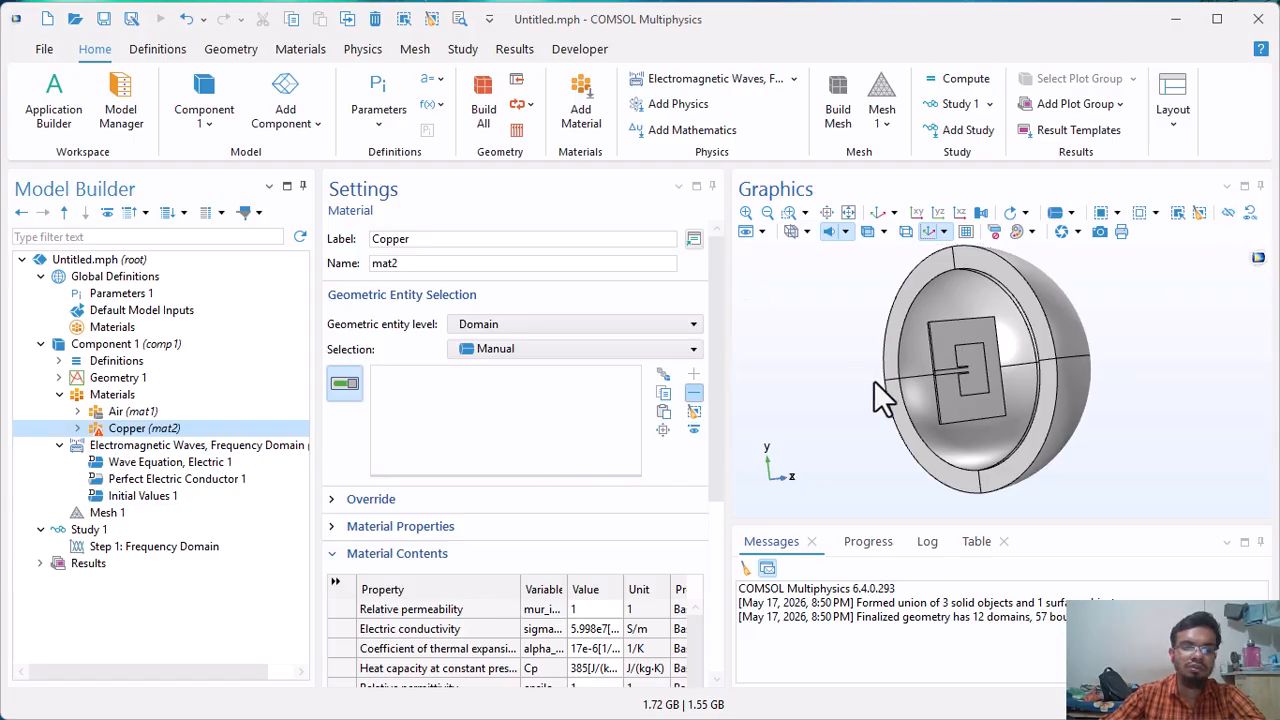
click(975, 402)
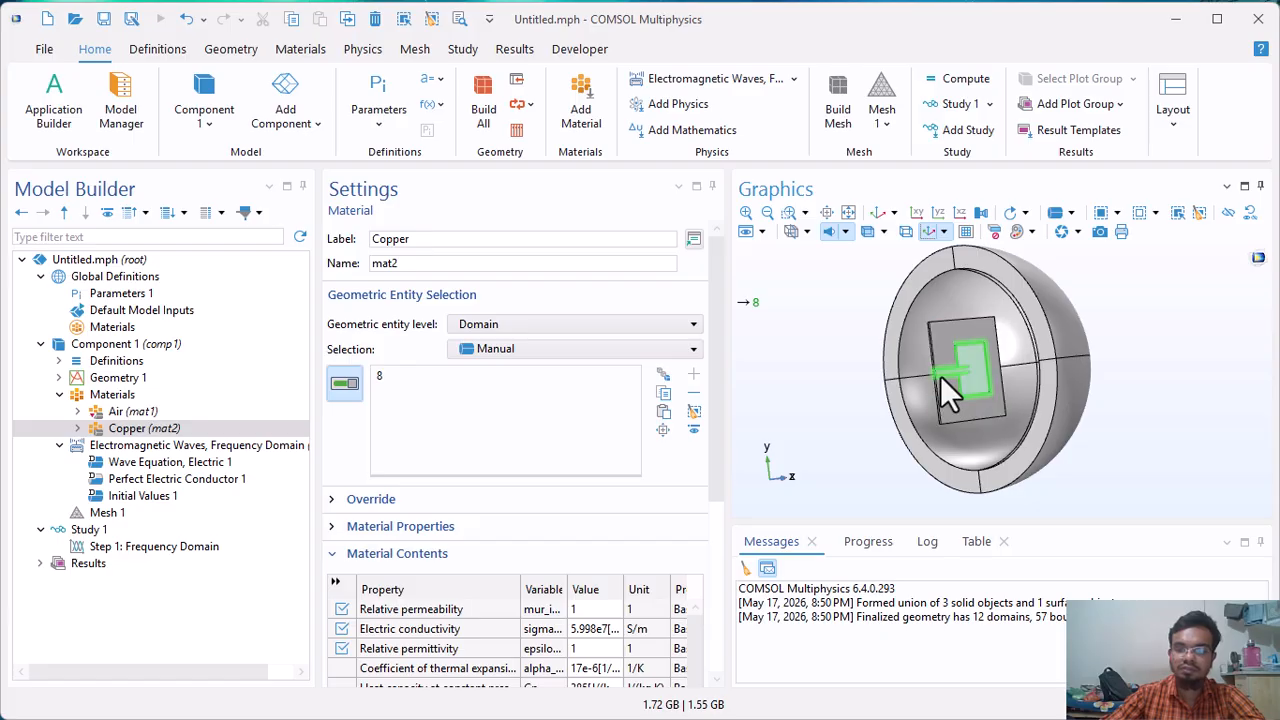
scroll(940, 375, up, 4)
drag(890, 403, 1086, 371)
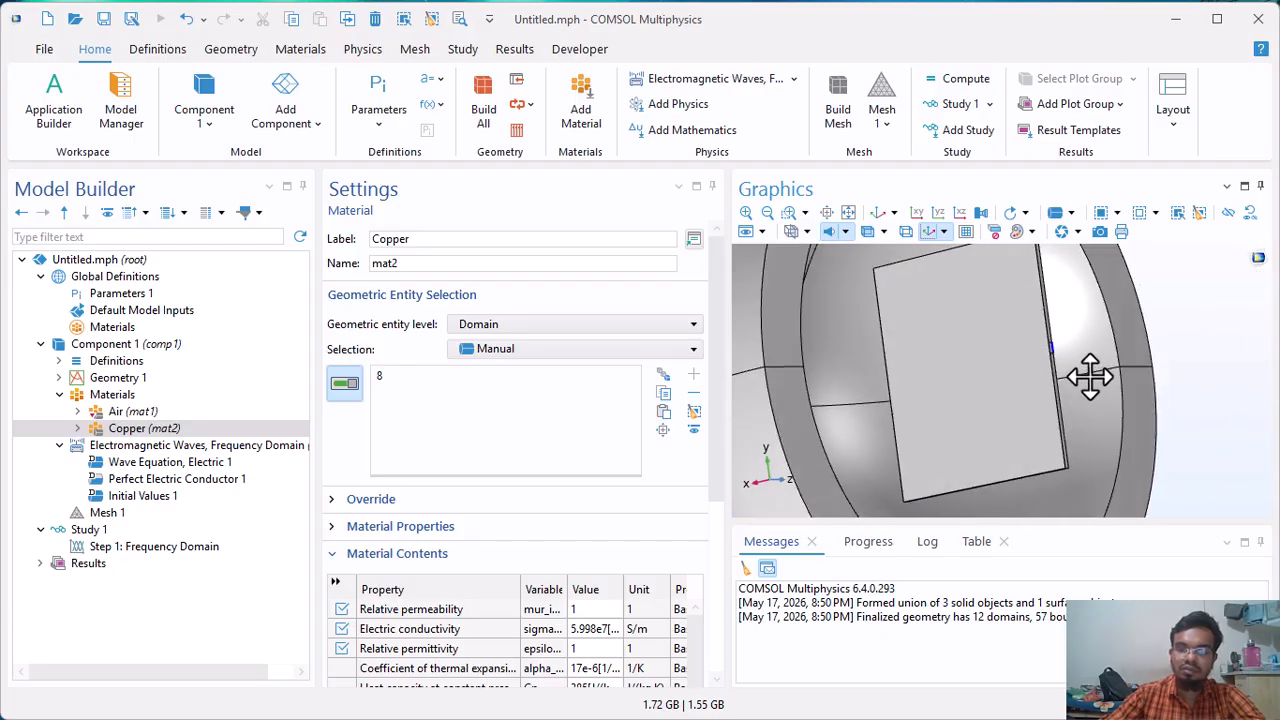
click(1006, 412)
drag(1006, 409, 943, 417)
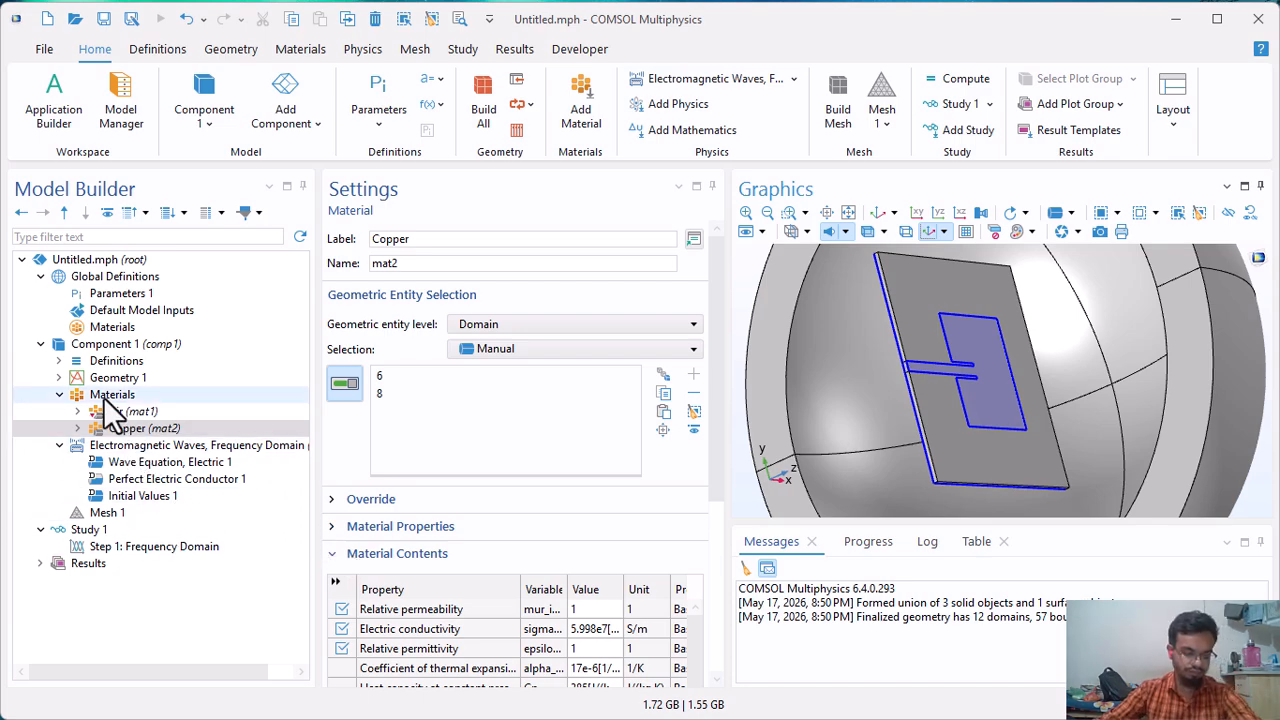
drag(914, 282, 898, 385)
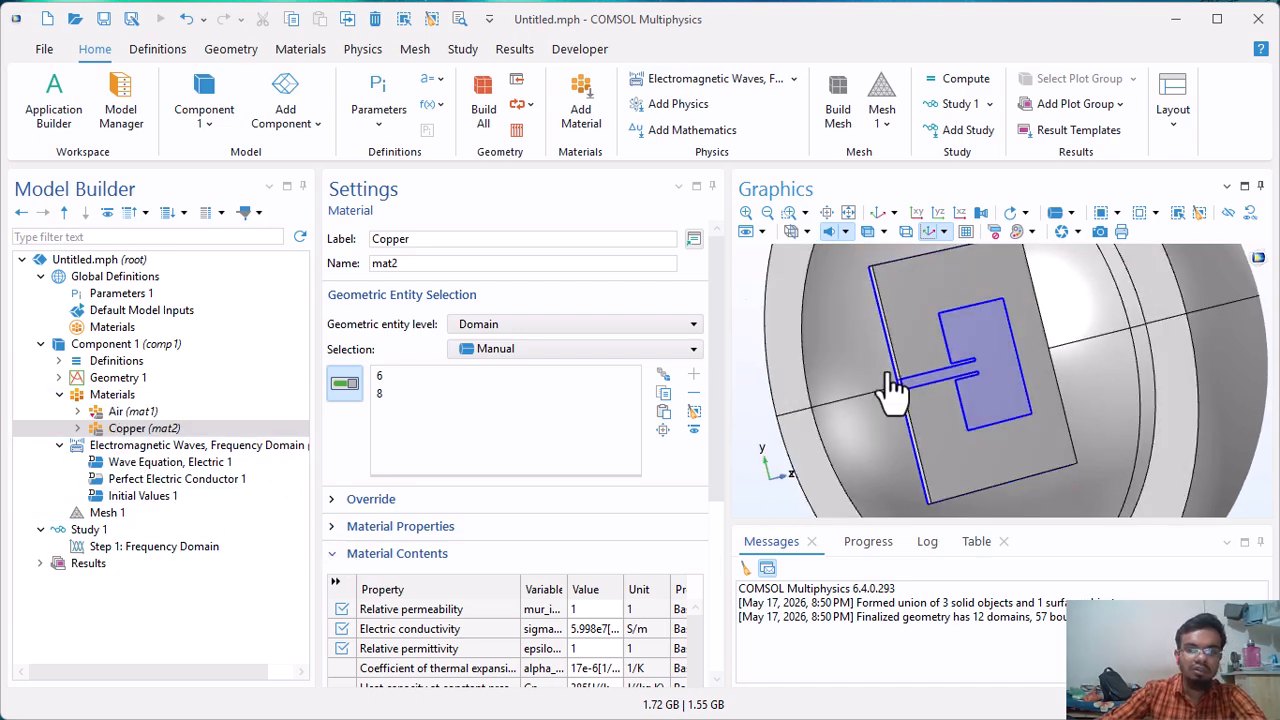
Add a blank material to the component and assign it to the antenna substrate, domain 7.
right_click(119, 390)
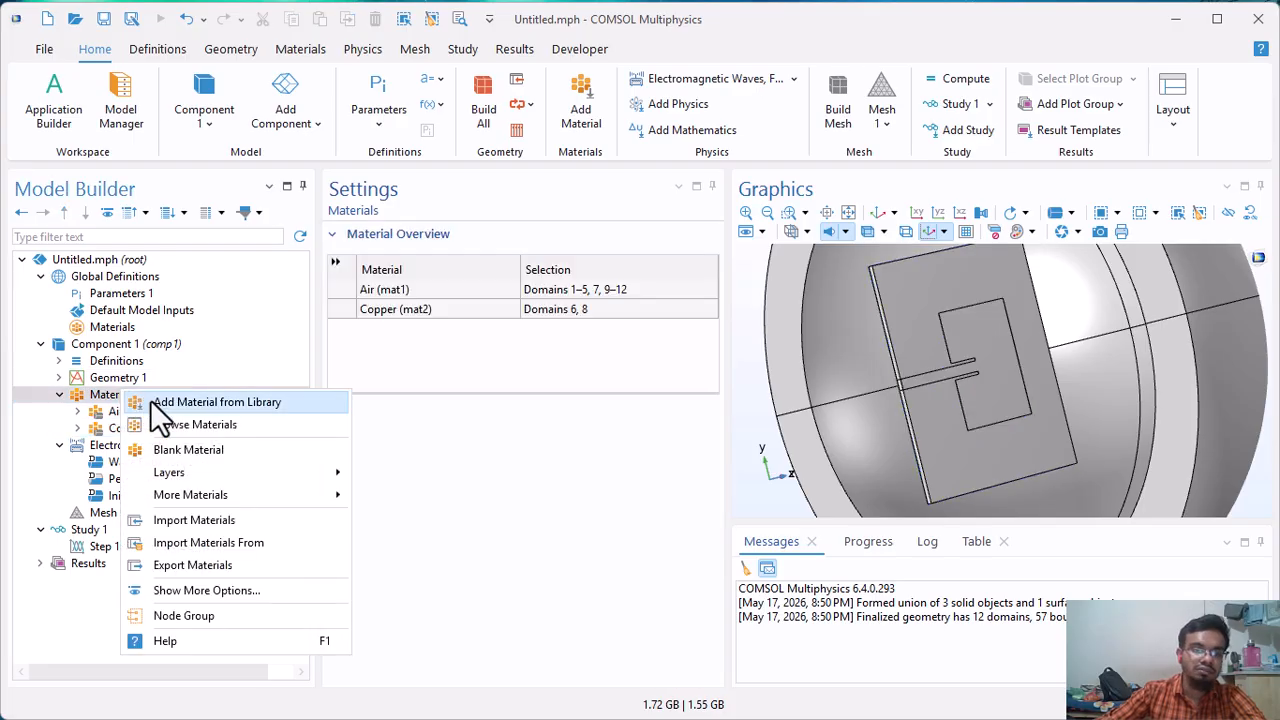
click(180, 449)
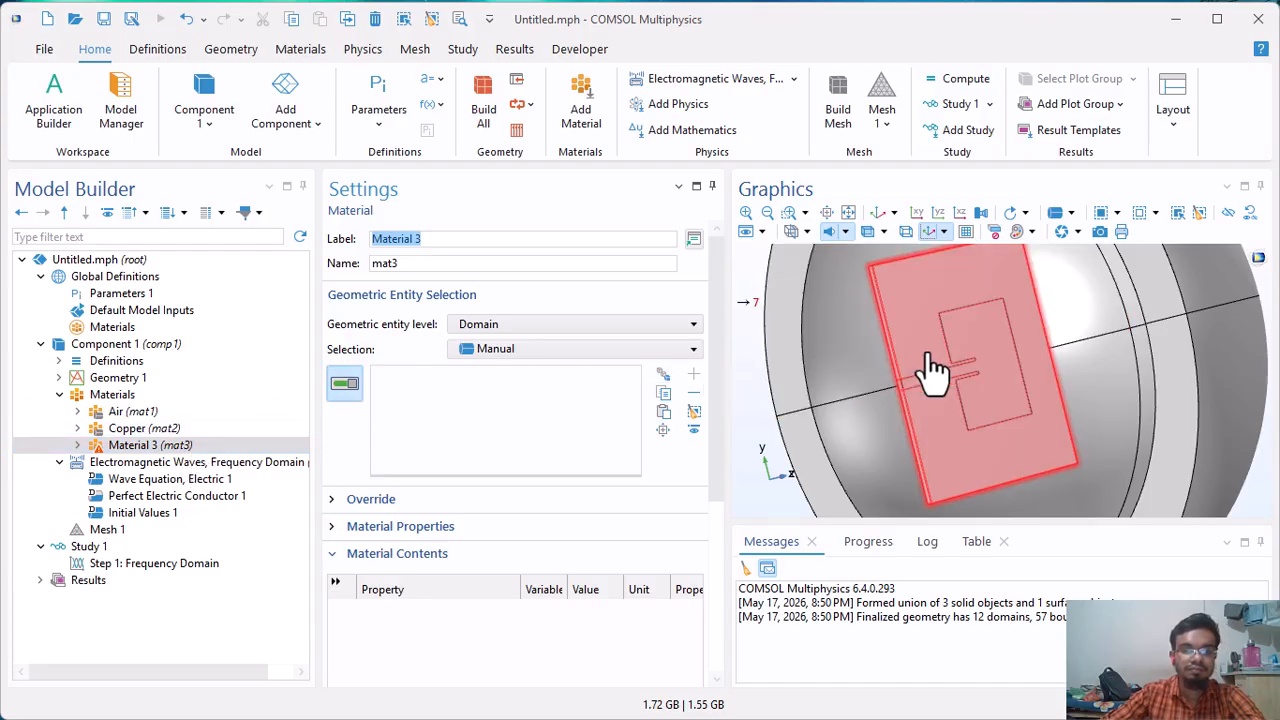
click(930, 298)
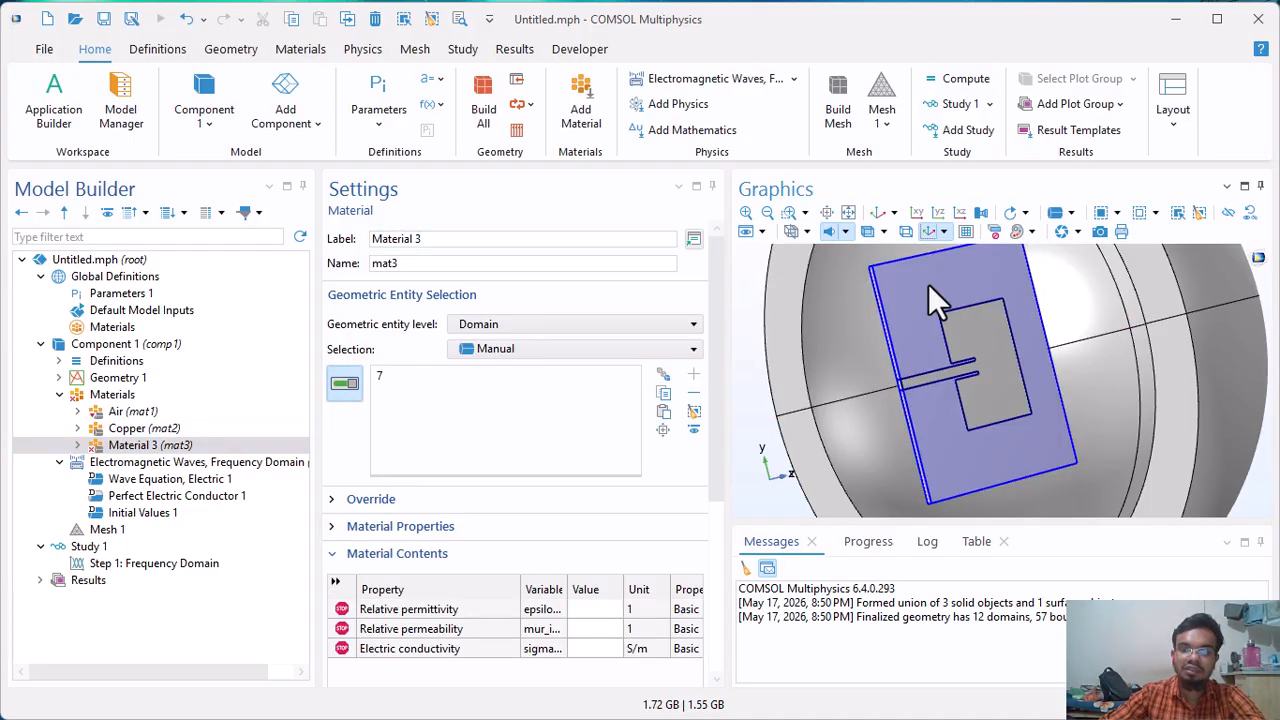
Set the substrate material's relative permittivity to er*(1-1i*tanD), relative permeability to 1 and electric conductivity to 0, and review the material assignments.
scroll(460, 645, down, 1)
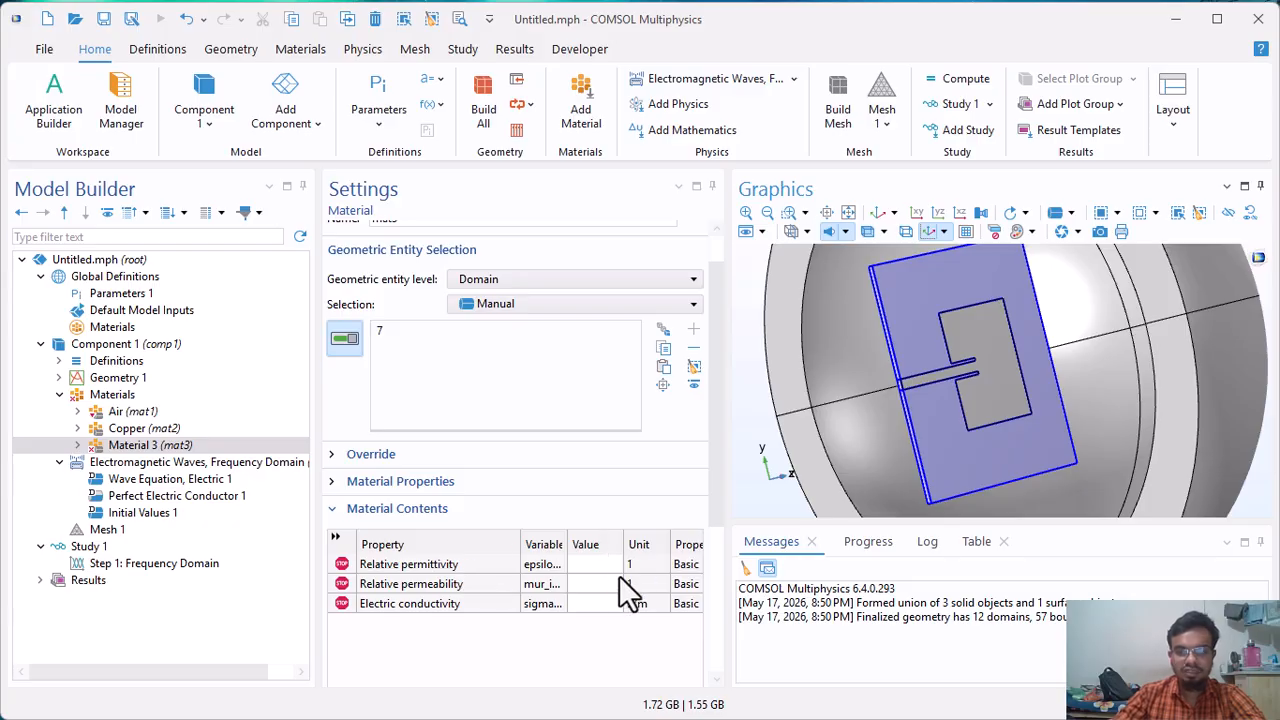
click(579, 565)
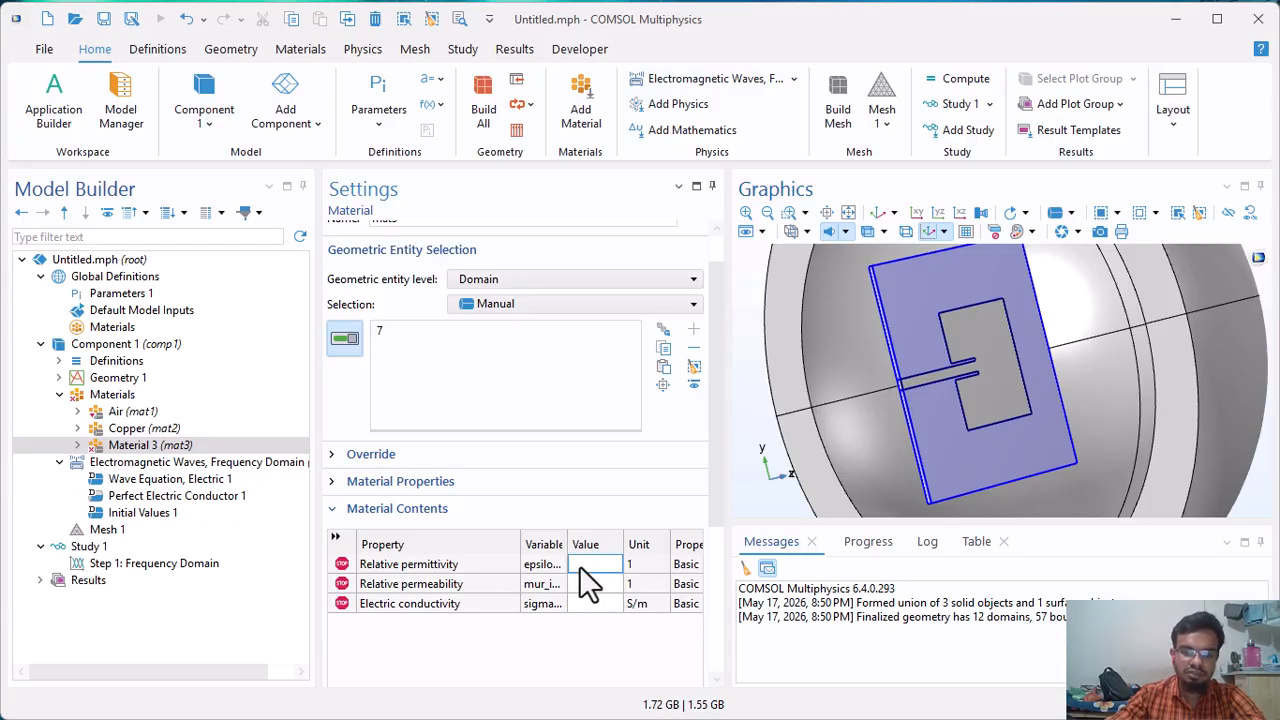
text(er)
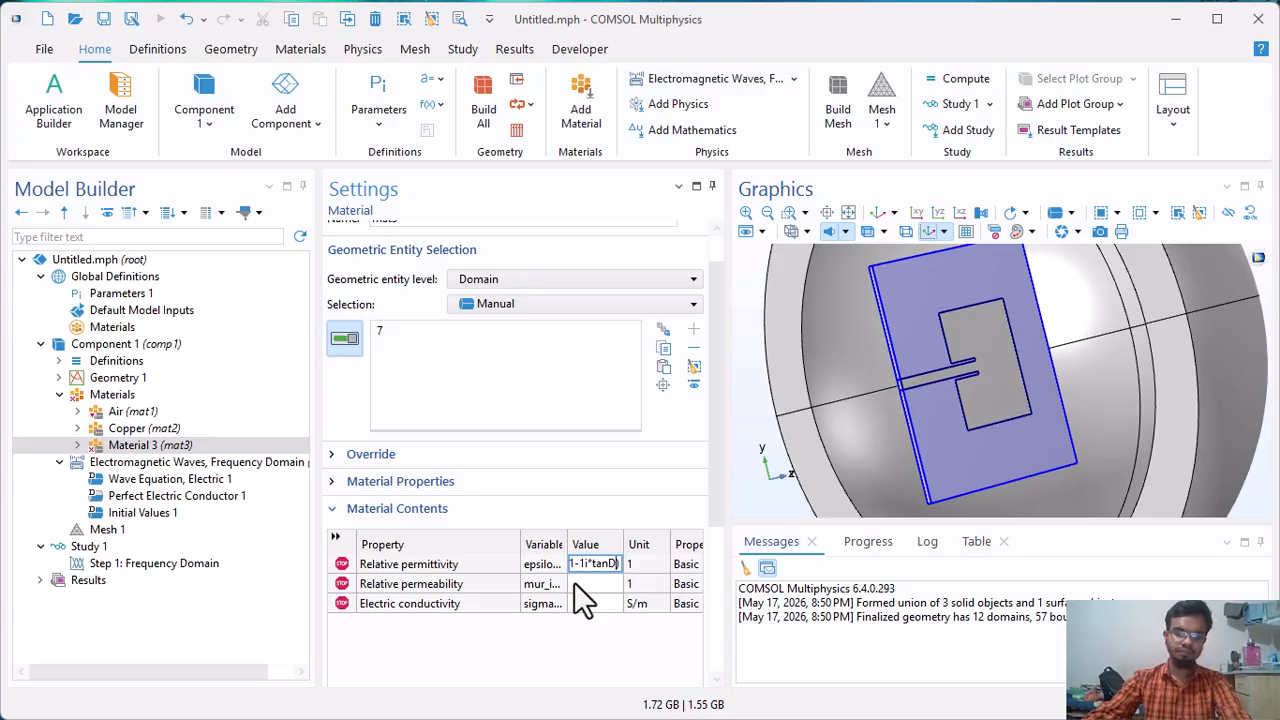
click(575, 582)
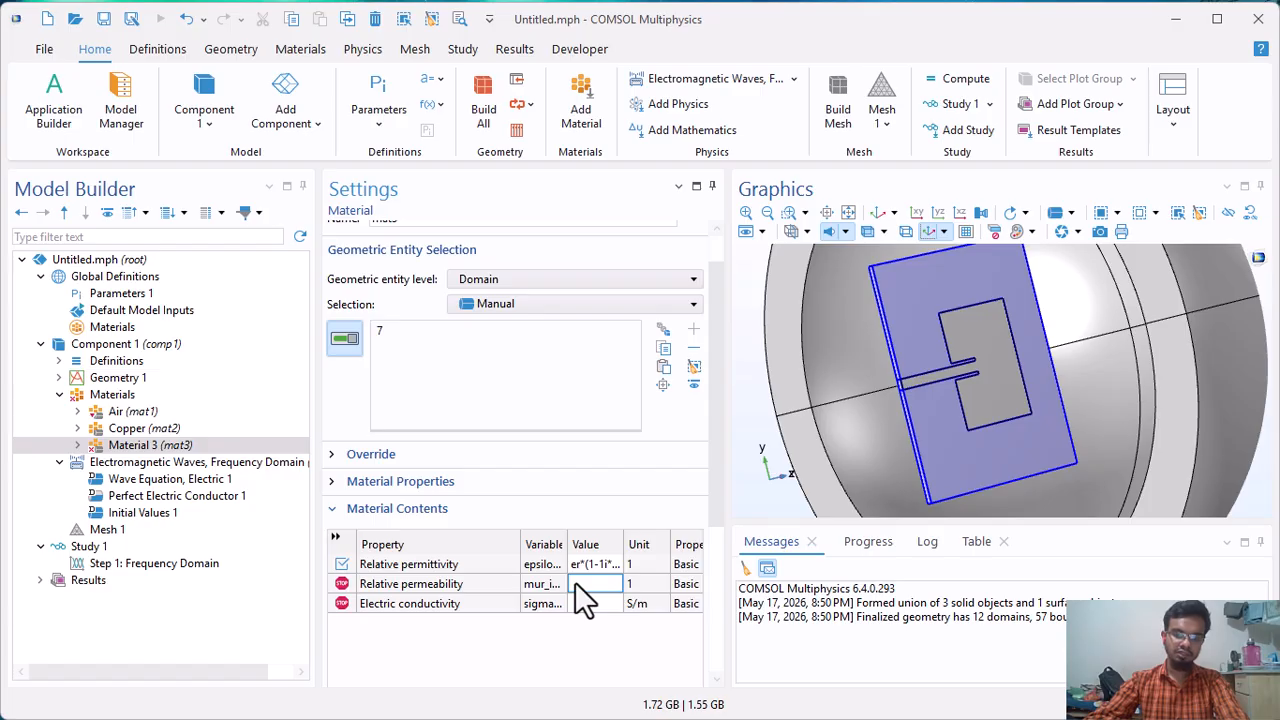
text(1)
click(581, 597)
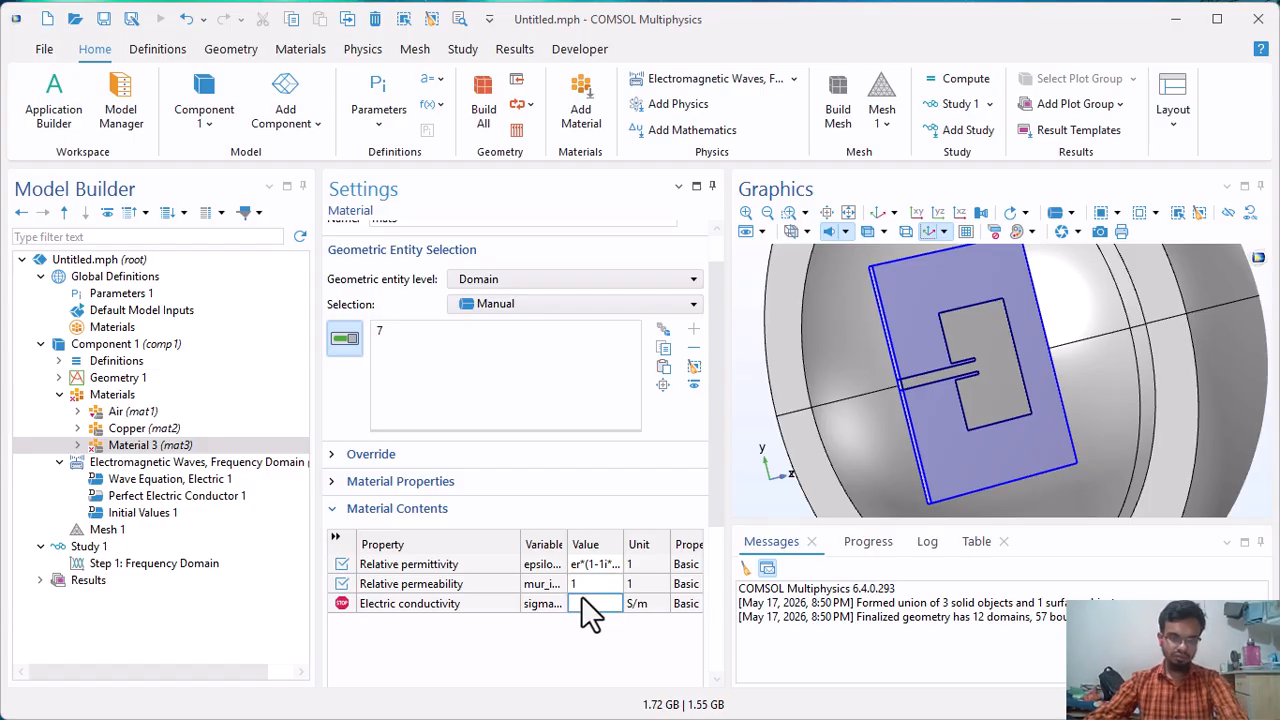
text(0)
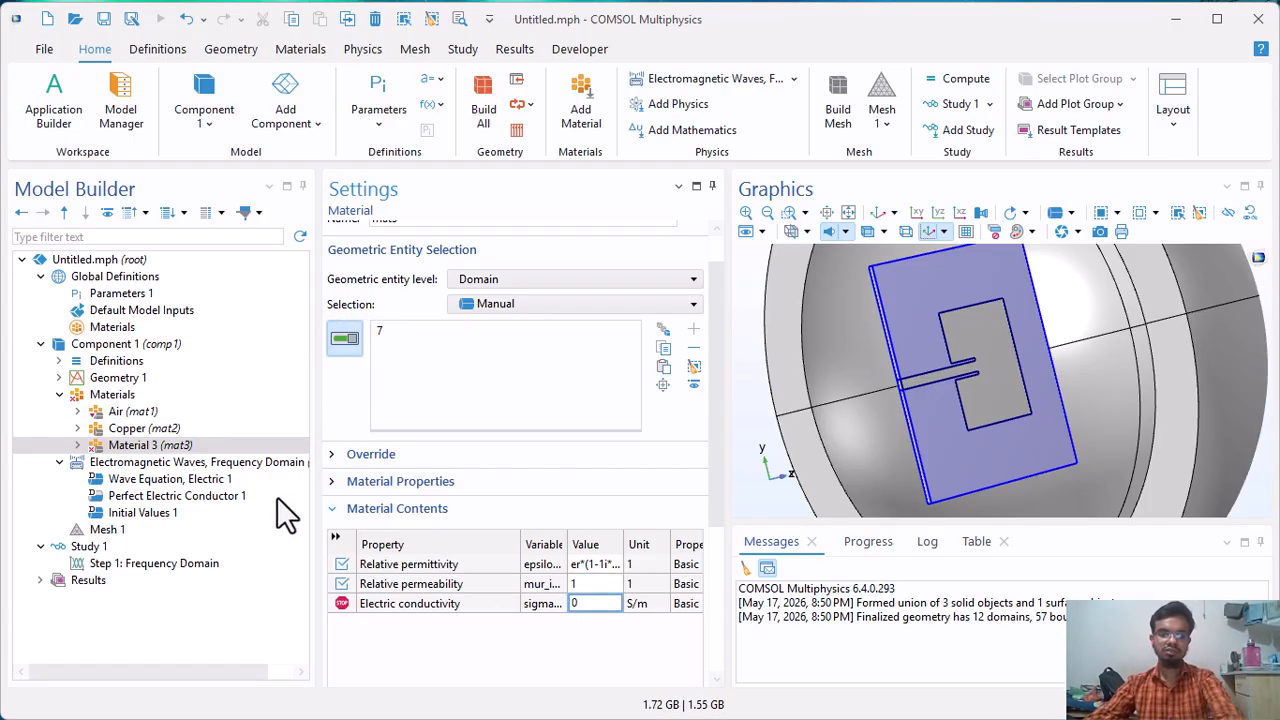
click(114, 412)
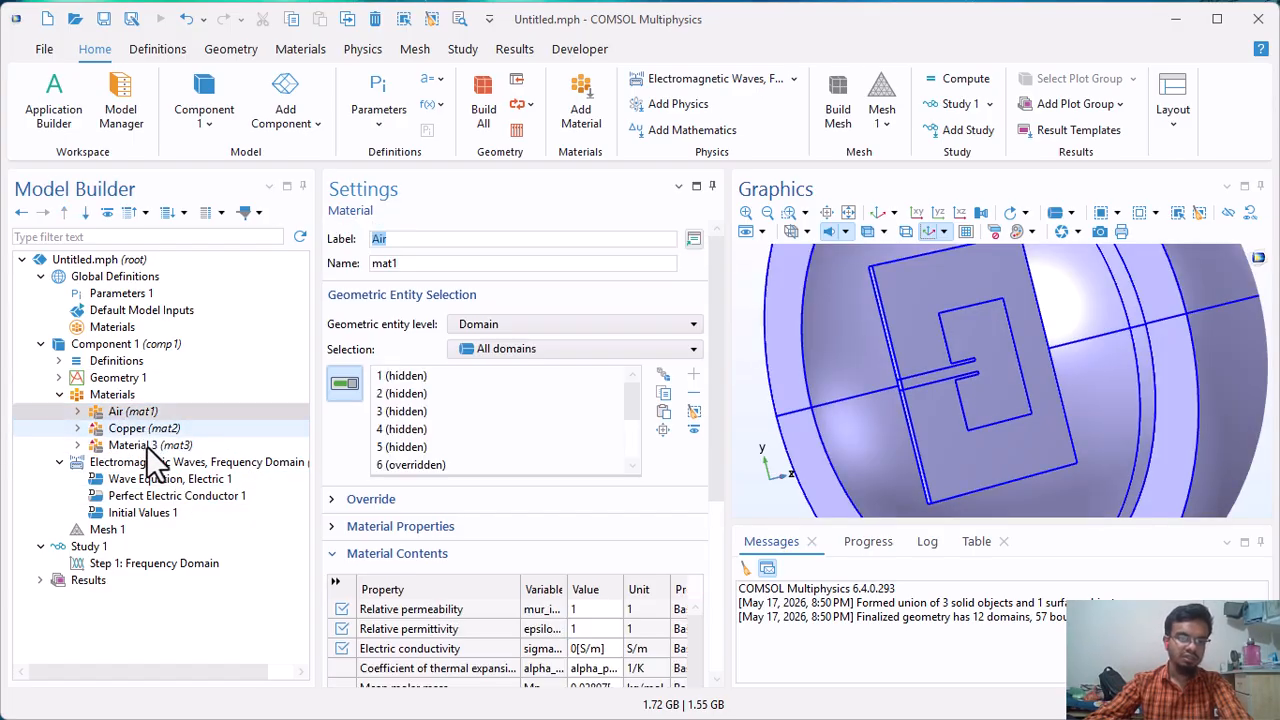
click(142, 429)
scroll(814, 443, up, 5)
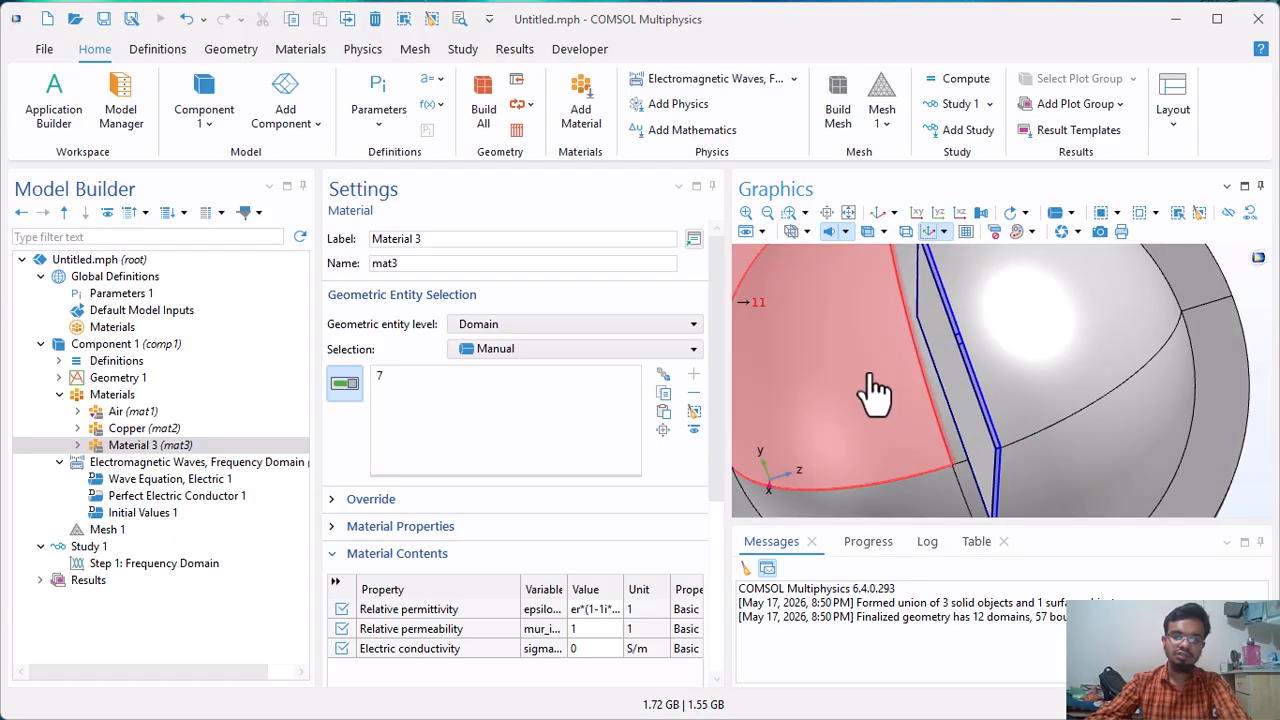
Add a Far-Field Domain to the Electromagnetic Waves, Frequency Domain interface and inspect its domain selection.
click(156, 465)
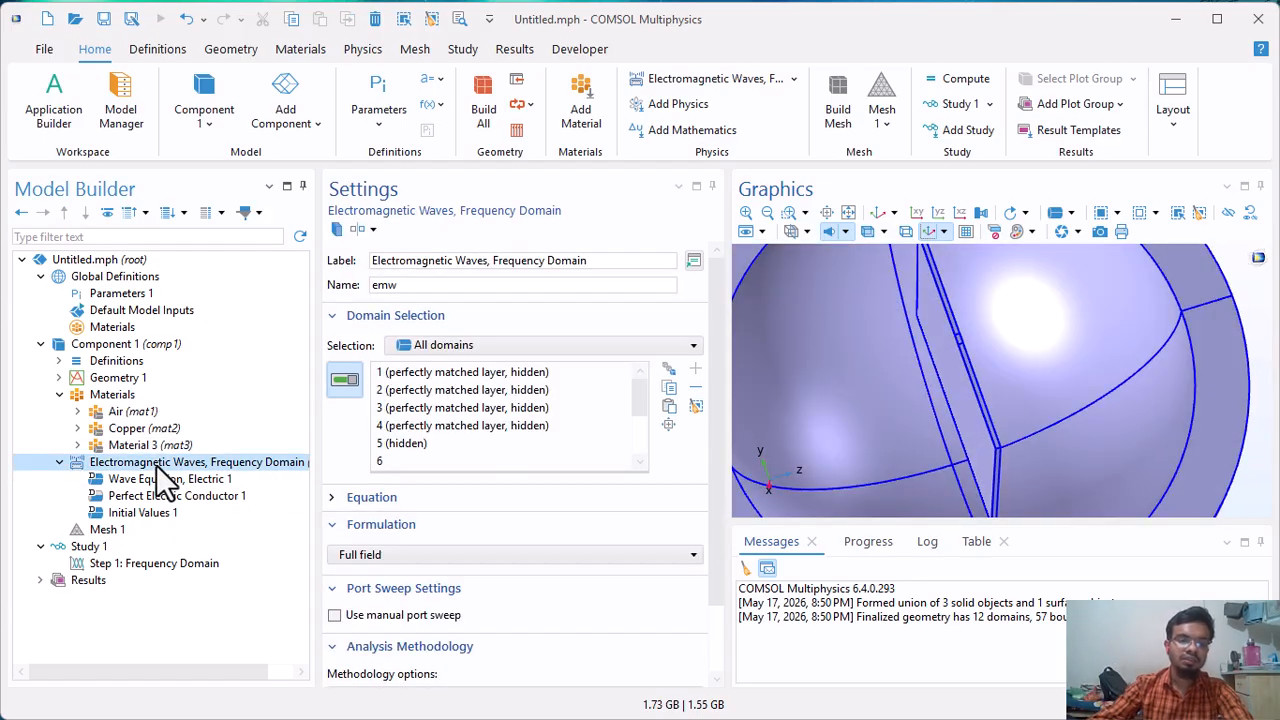
right_click(156, 465)
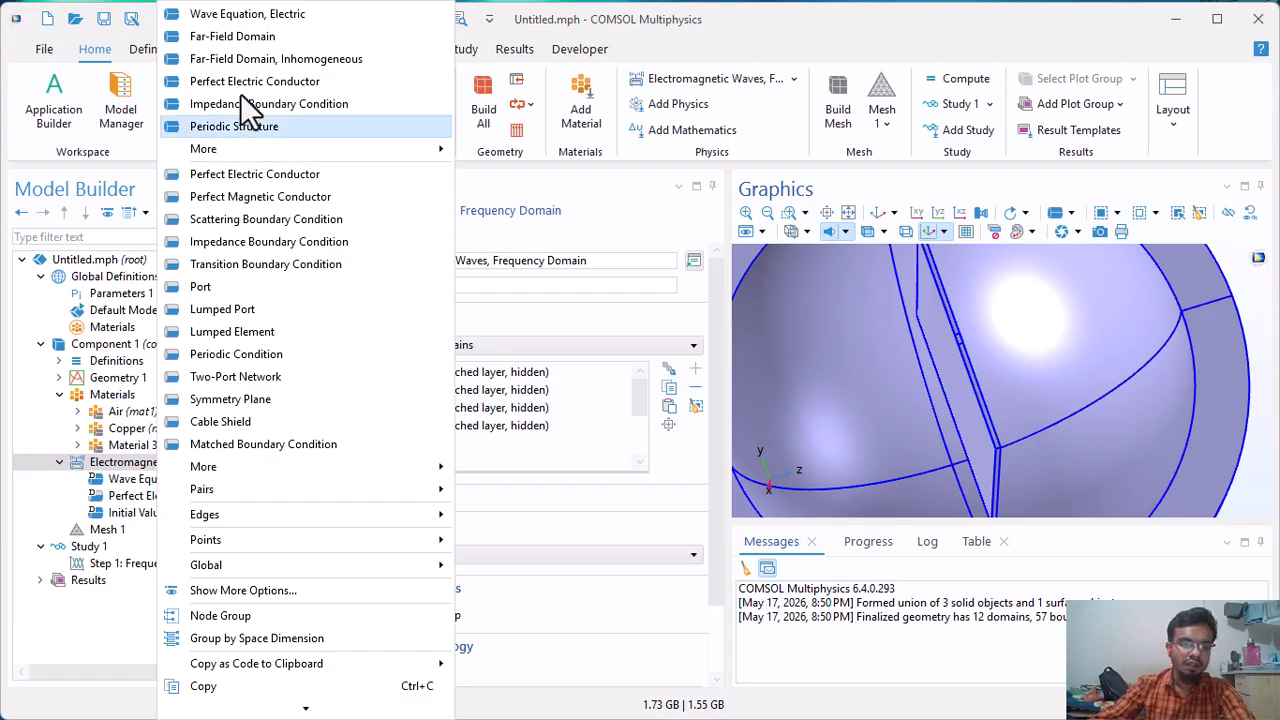
click(242, 38)
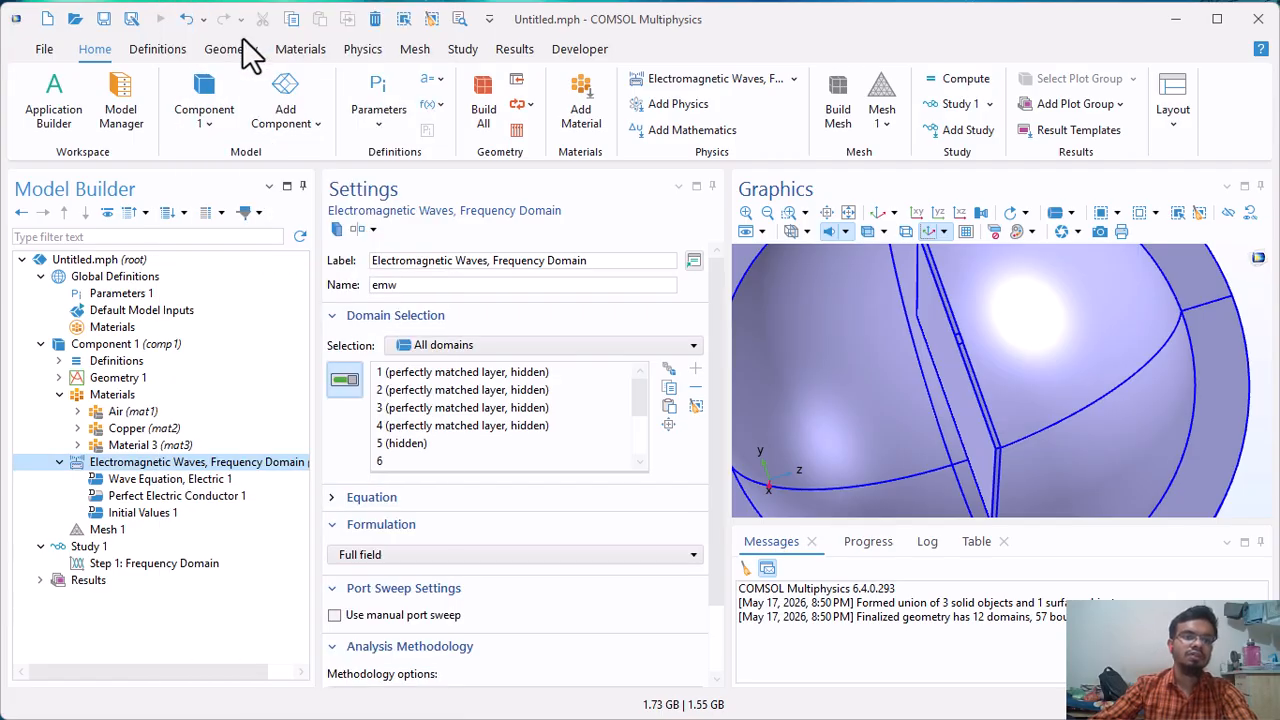
click(879, 212)
drag(997, 400, 1040, 377)
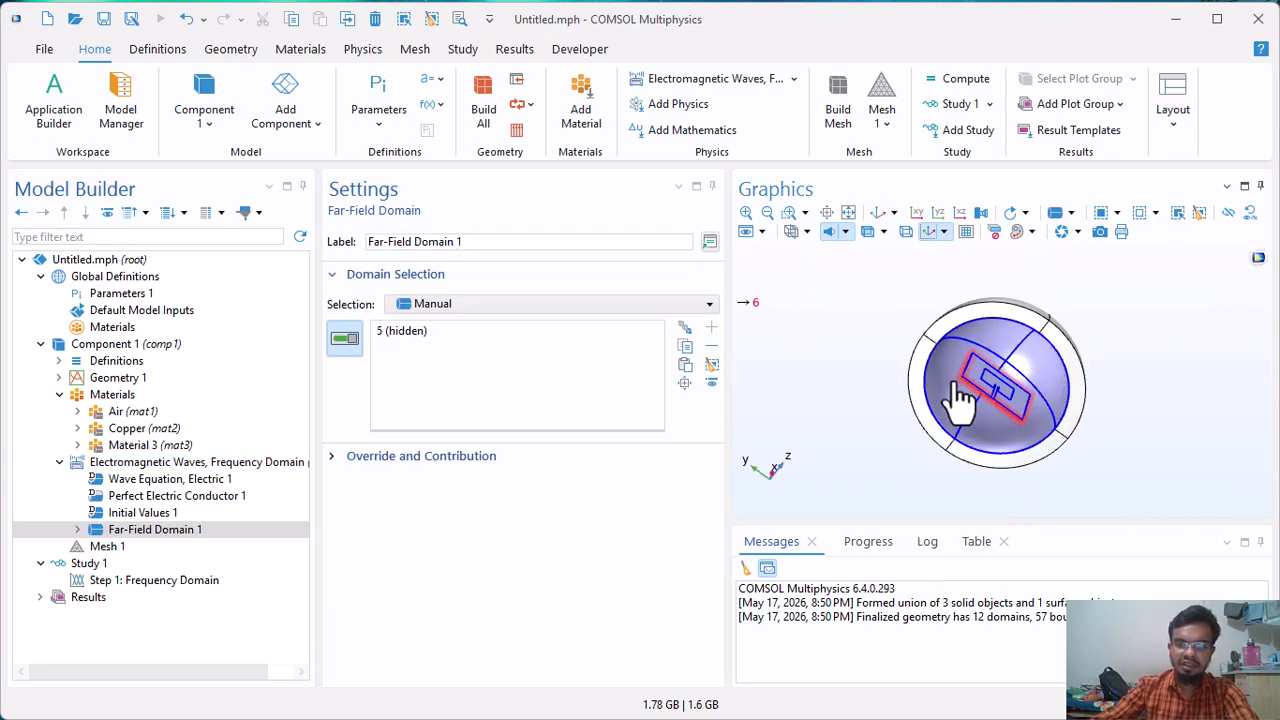
Add a Lumped Port to the Electromagnetic Waves, Frequency Domain interface and assign the substrate end face below the feed line, boundary 21.
click(126, 462)
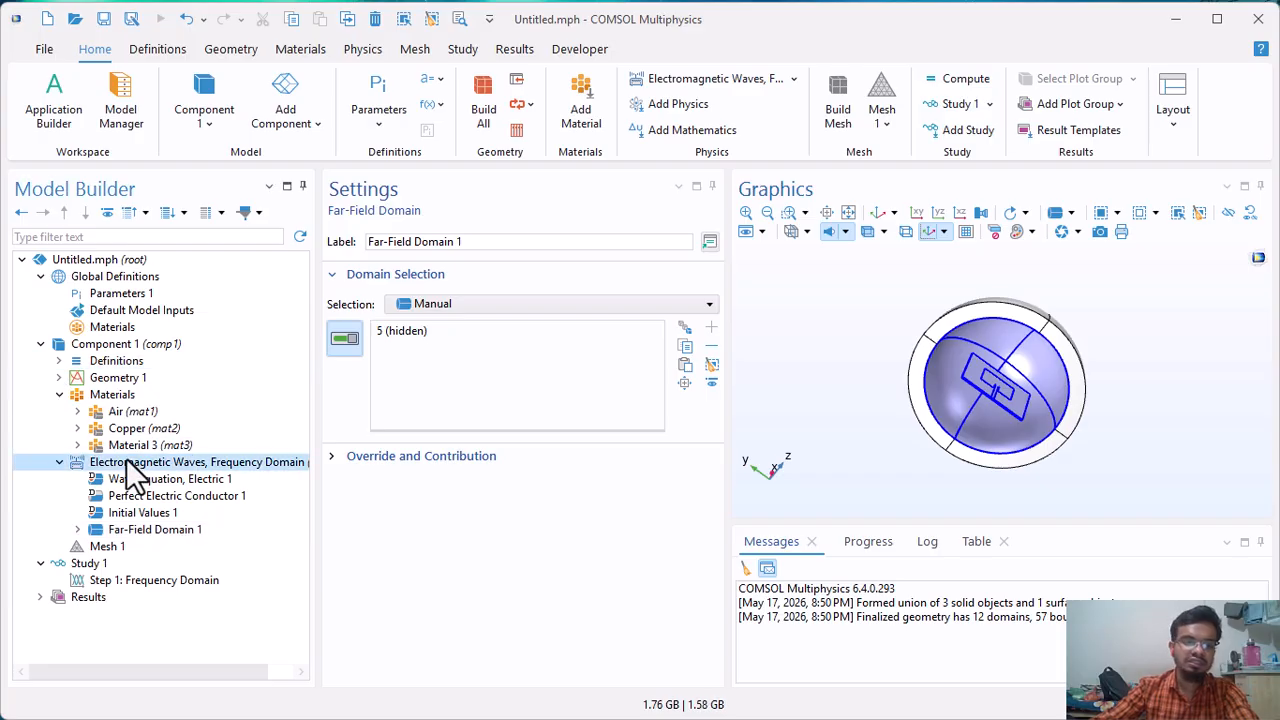
right_click(127, 464)
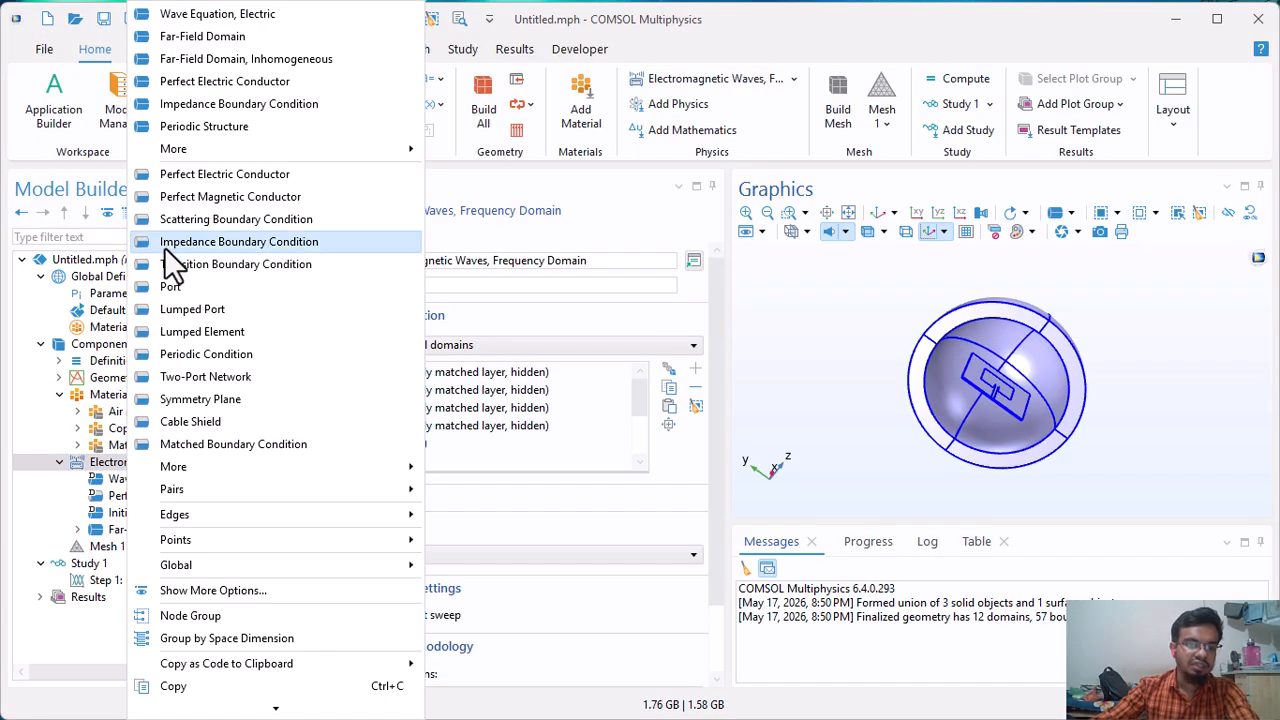
click(172, 309)
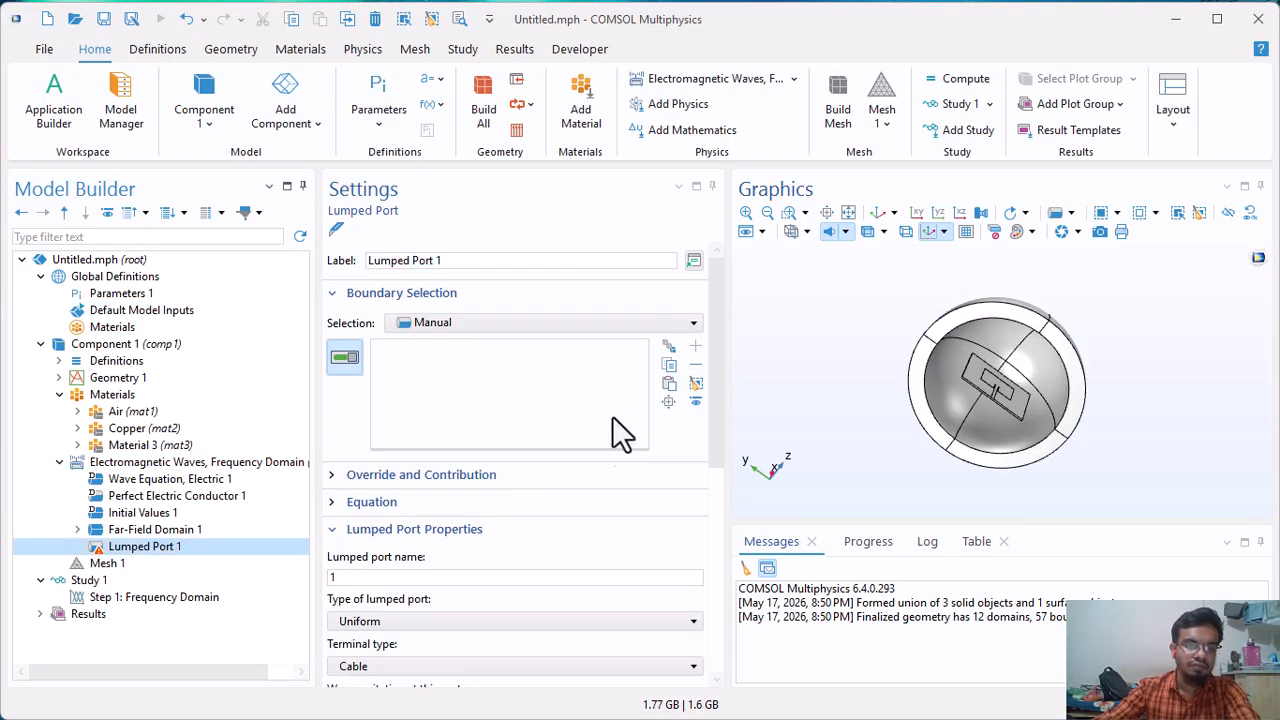
scroll(1000, 414, up, 10)
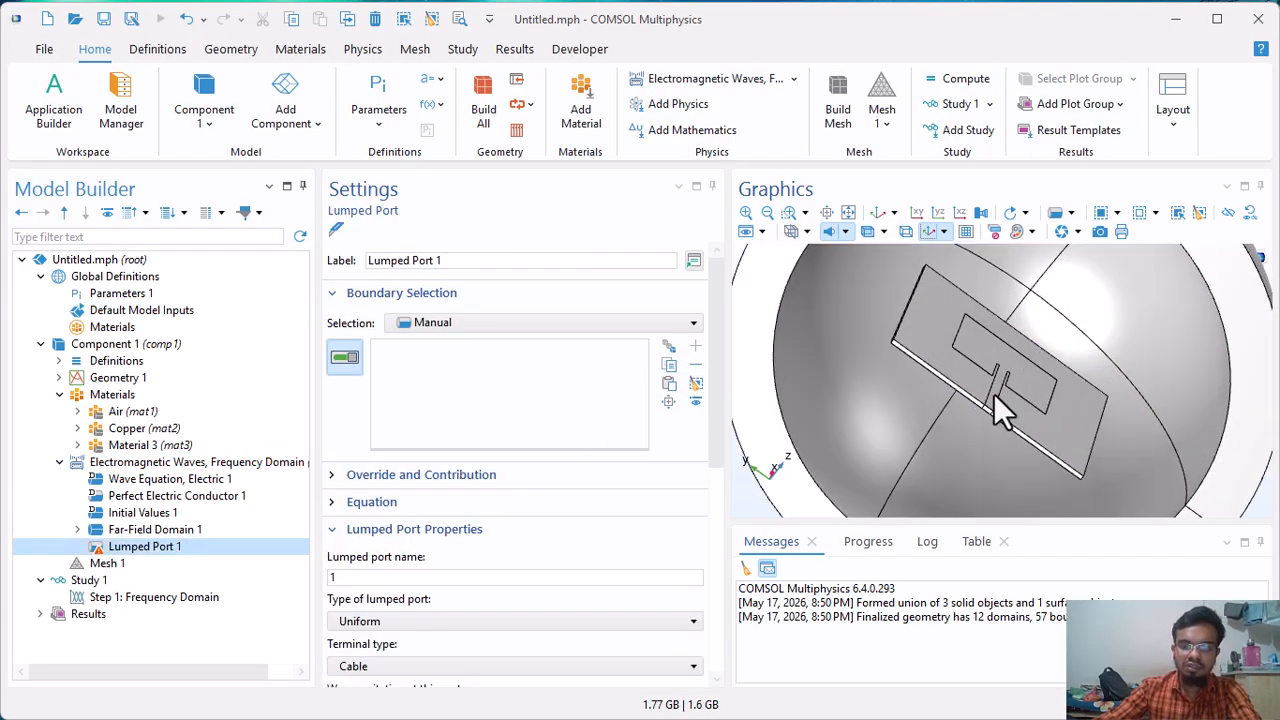
scroll(978, 440, up, 6)
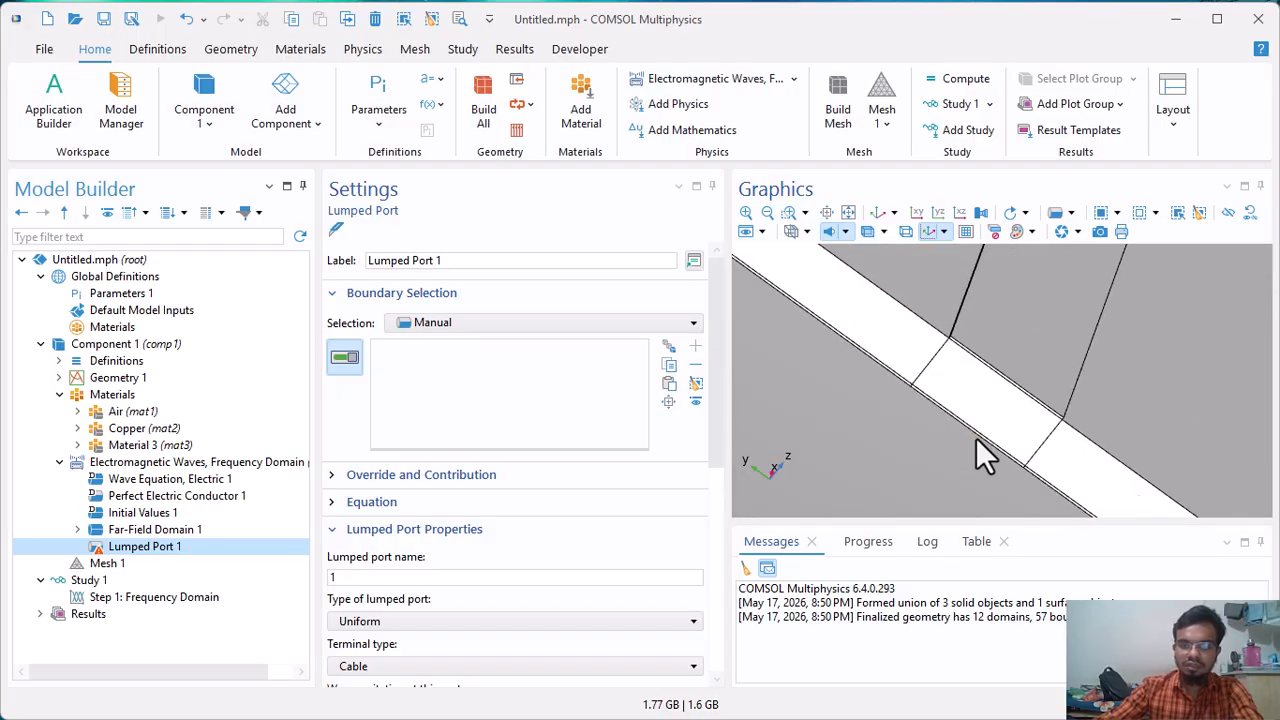
mouse_move(1036, 382)
mouse_down()
mouse_move(1051, 377)
mouse_move(1020, 368)
mouse_up()
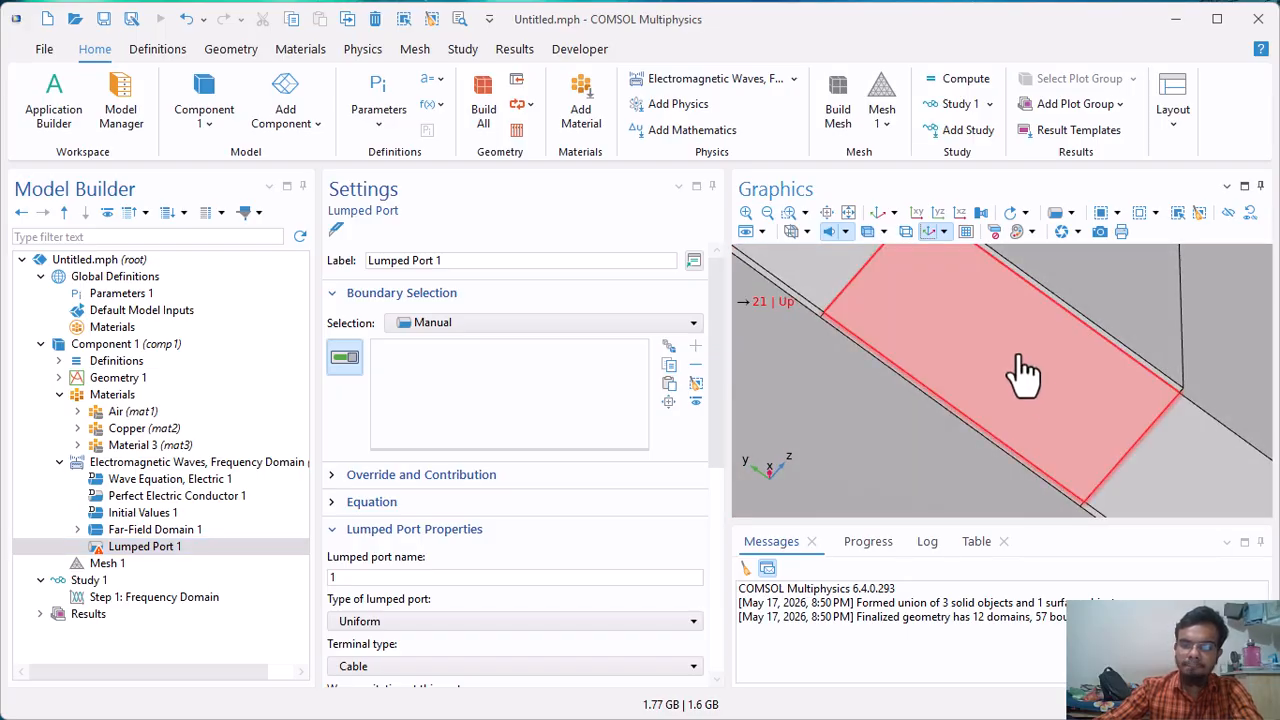
click(1020, 368)
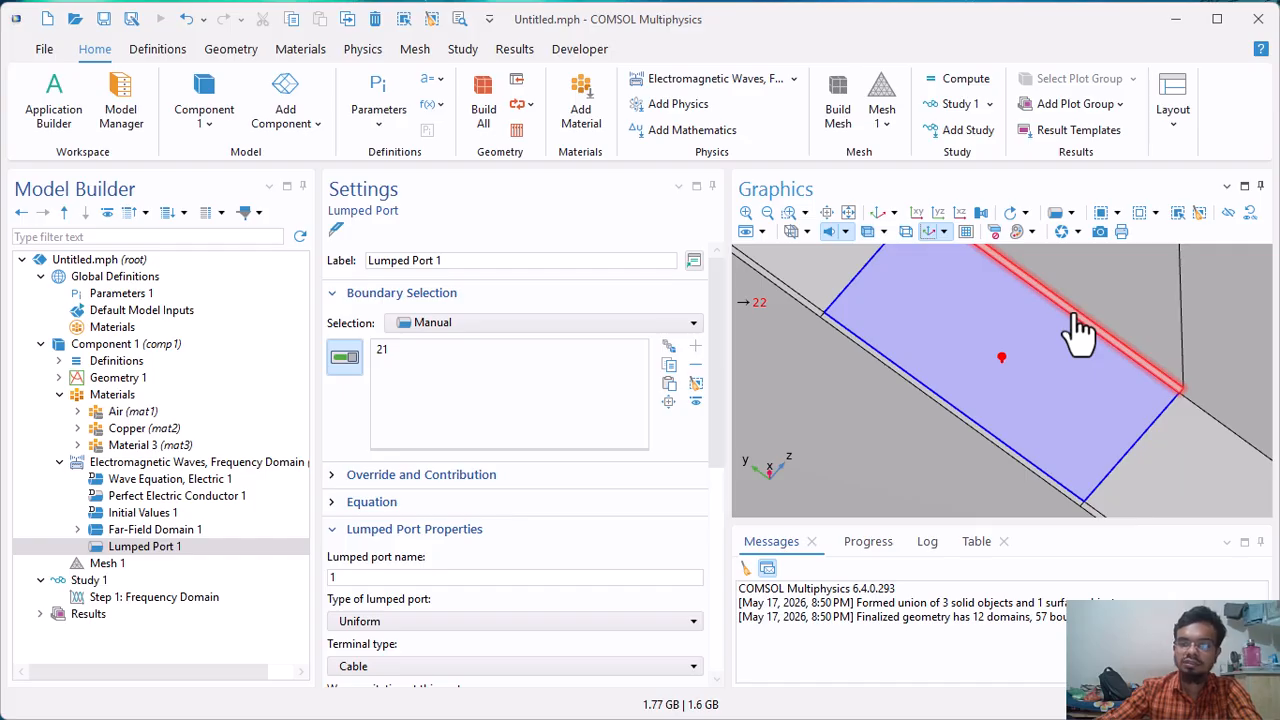
Add the thin end faces of the feed line and ground plane, boundaries 22 and 20, to the lumped port and check the selection.
click(1075, 314)
drag(971, 423, 925, 440)
scroll(925, 440, up, 5)
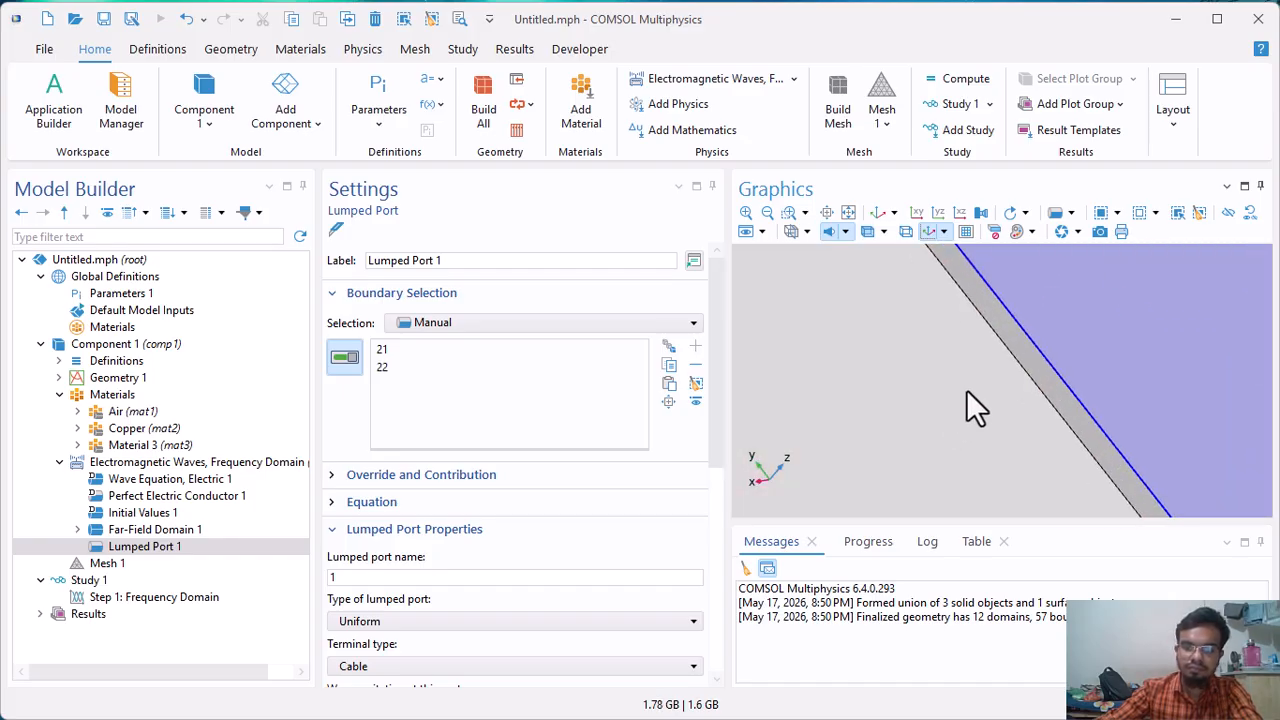
click(1055, 358)
scroll(1063, 350, down, 5)
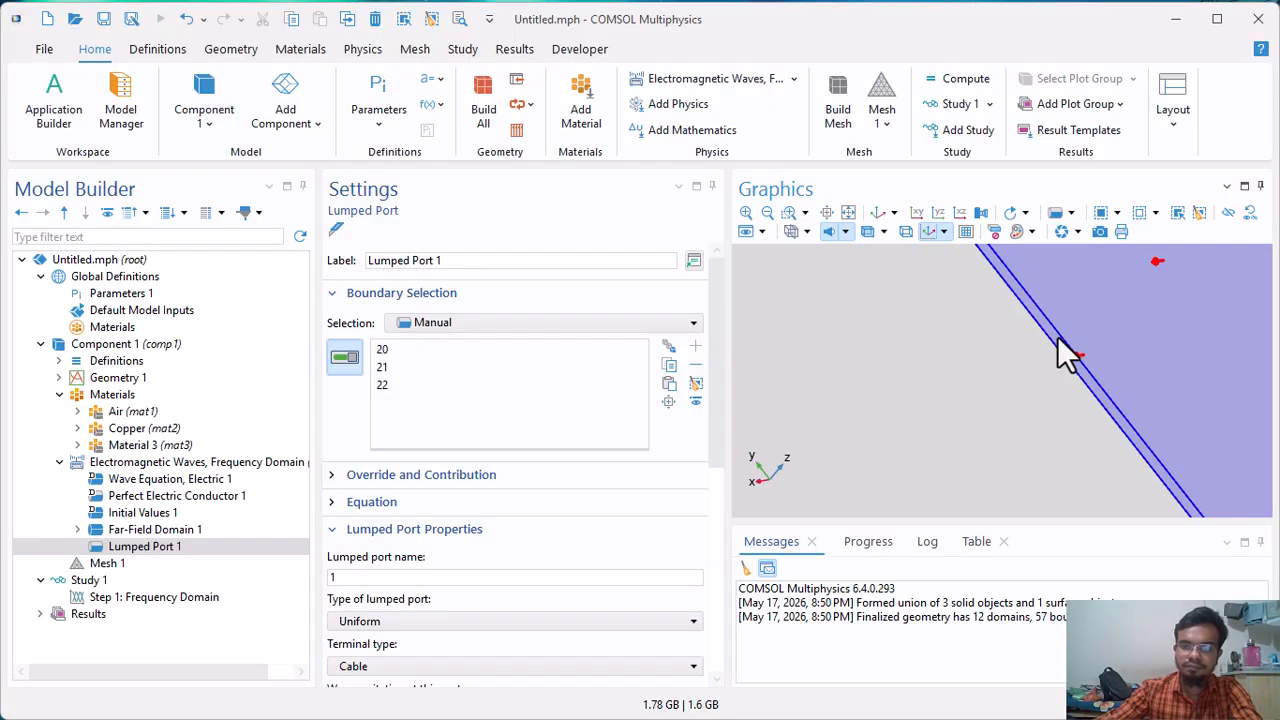
click(922, 218)
drag(950, 380, 1063, 375)
scroll(995, 410, up, 6)
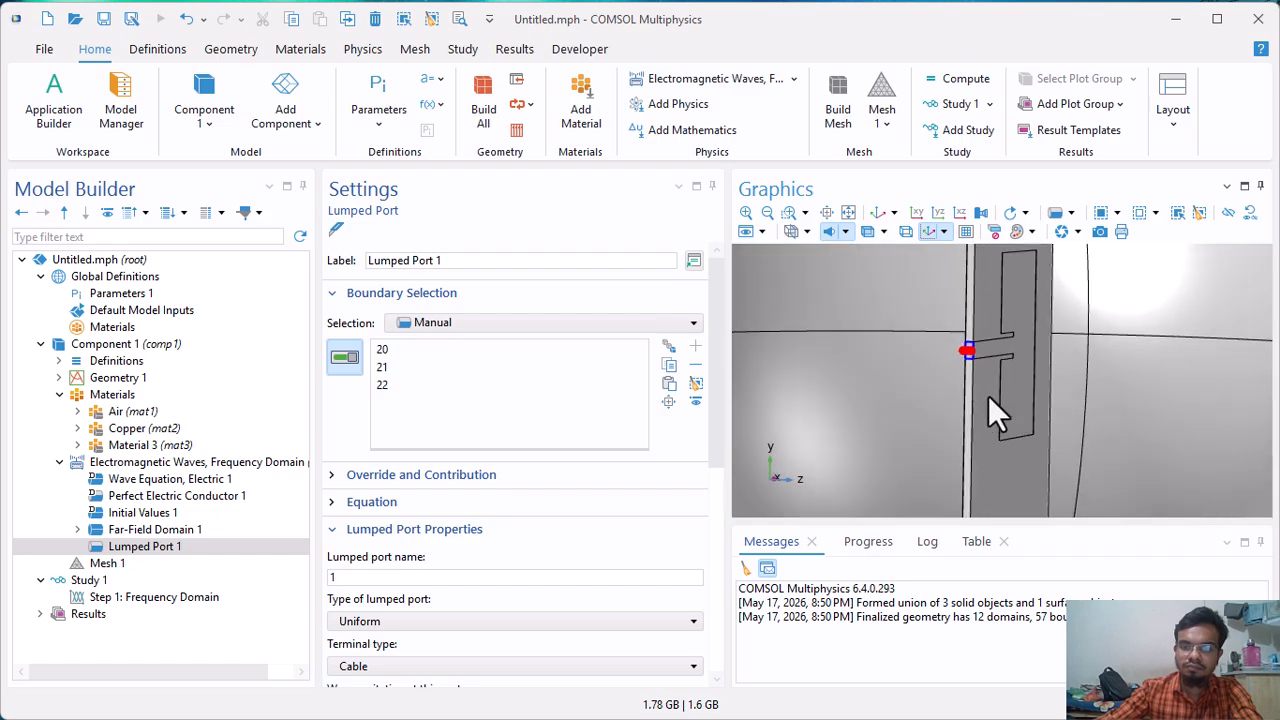
scroll(964, 372, up, 4)
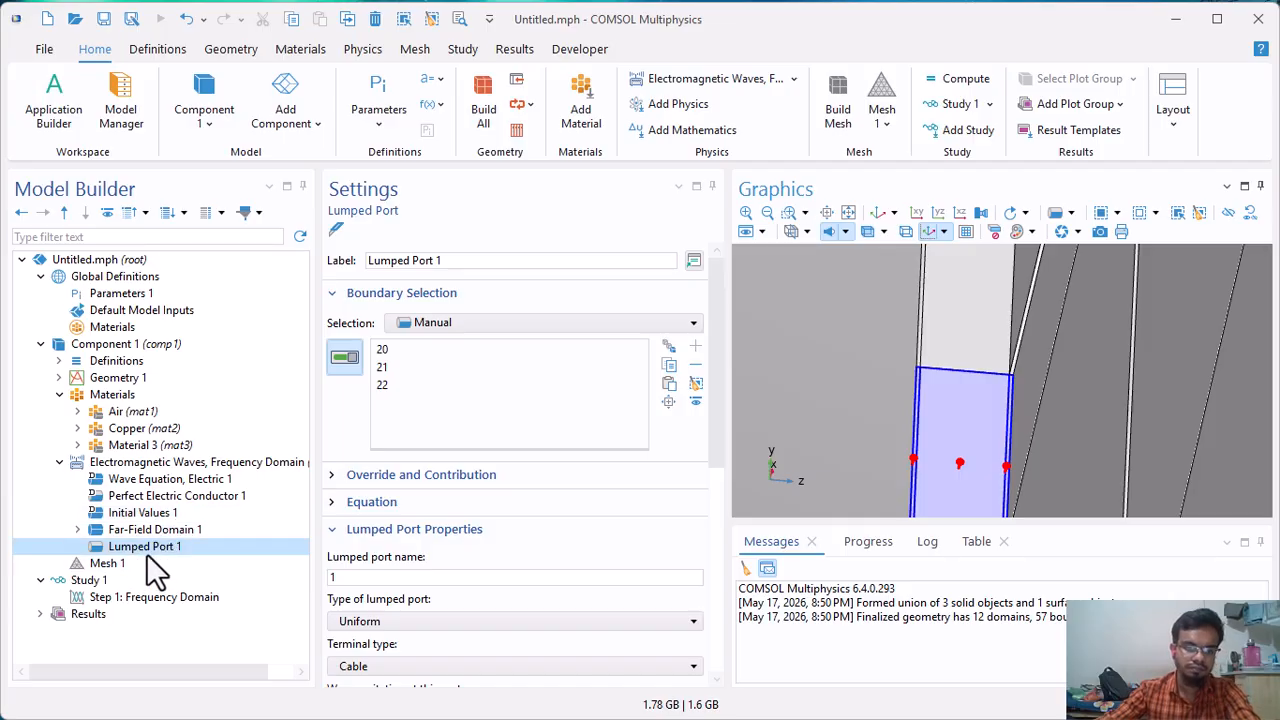
Switch Mesh 1 to a user-controlled mesh and set its global Size node to the predefined Coarse element size.
click(100, 564)
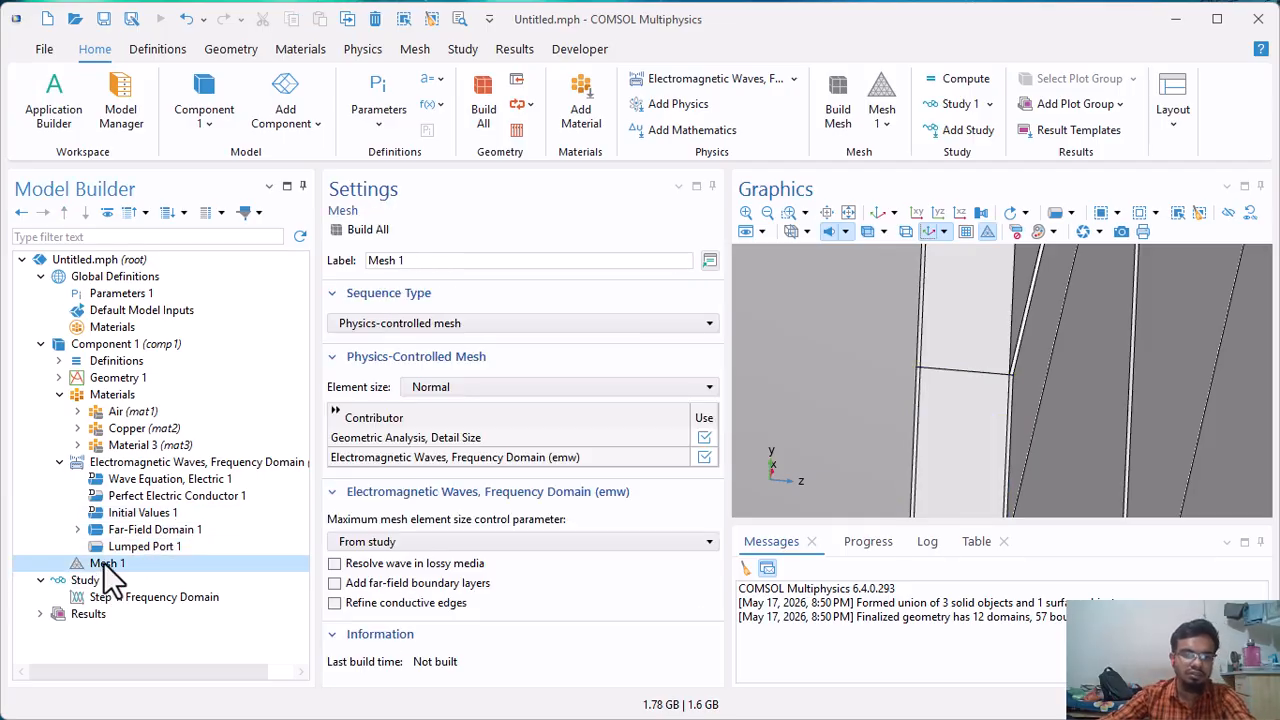
click(375, 329)
click(375, 340)
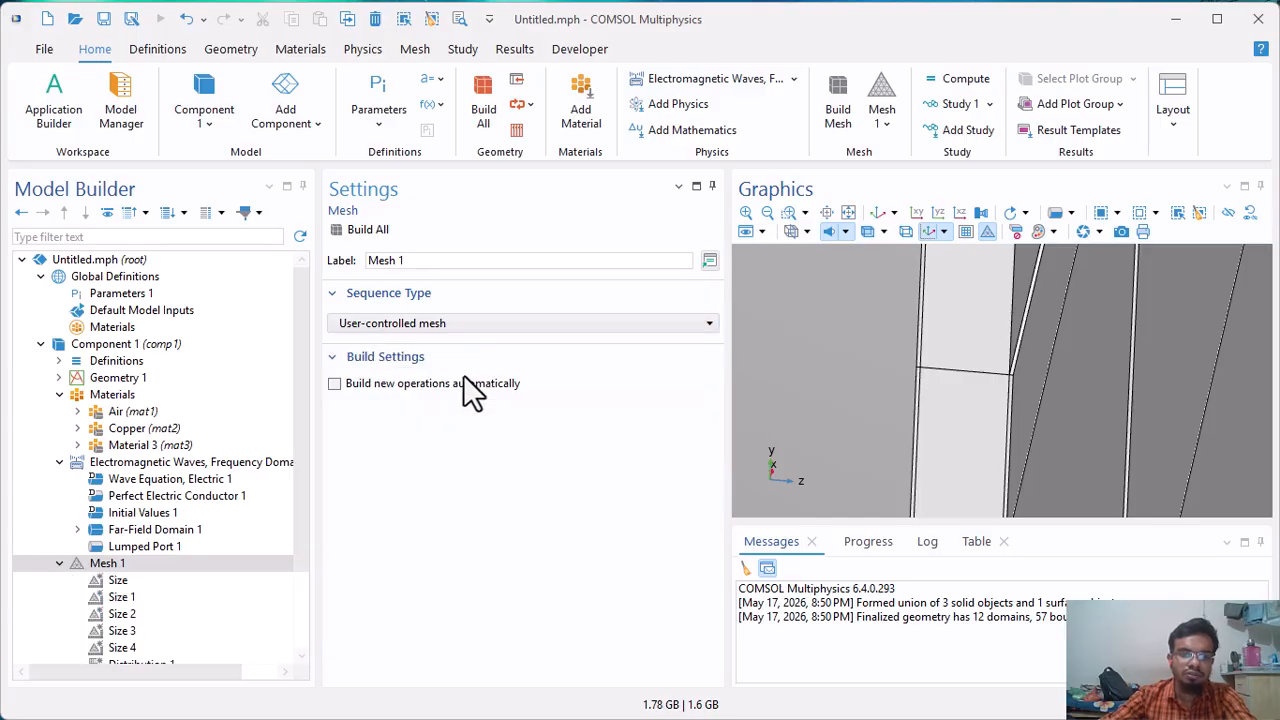
scroll(170, 540, down, 1)
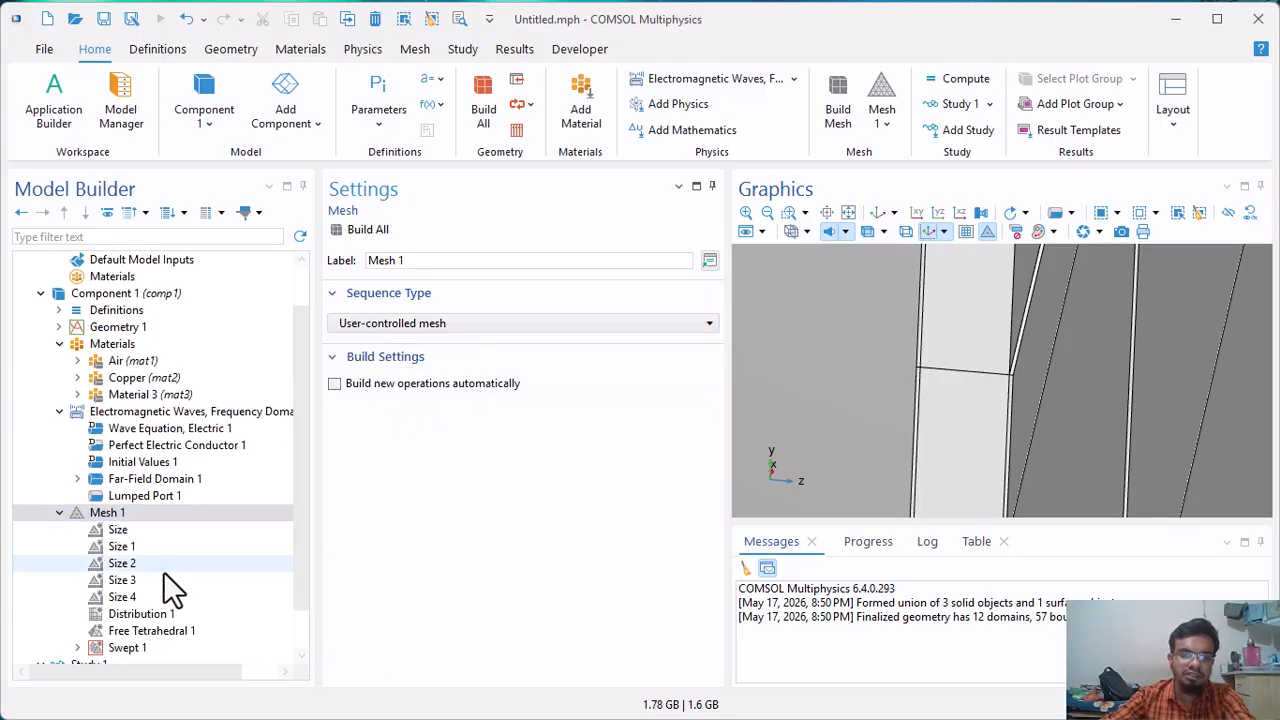
click(122, 529)
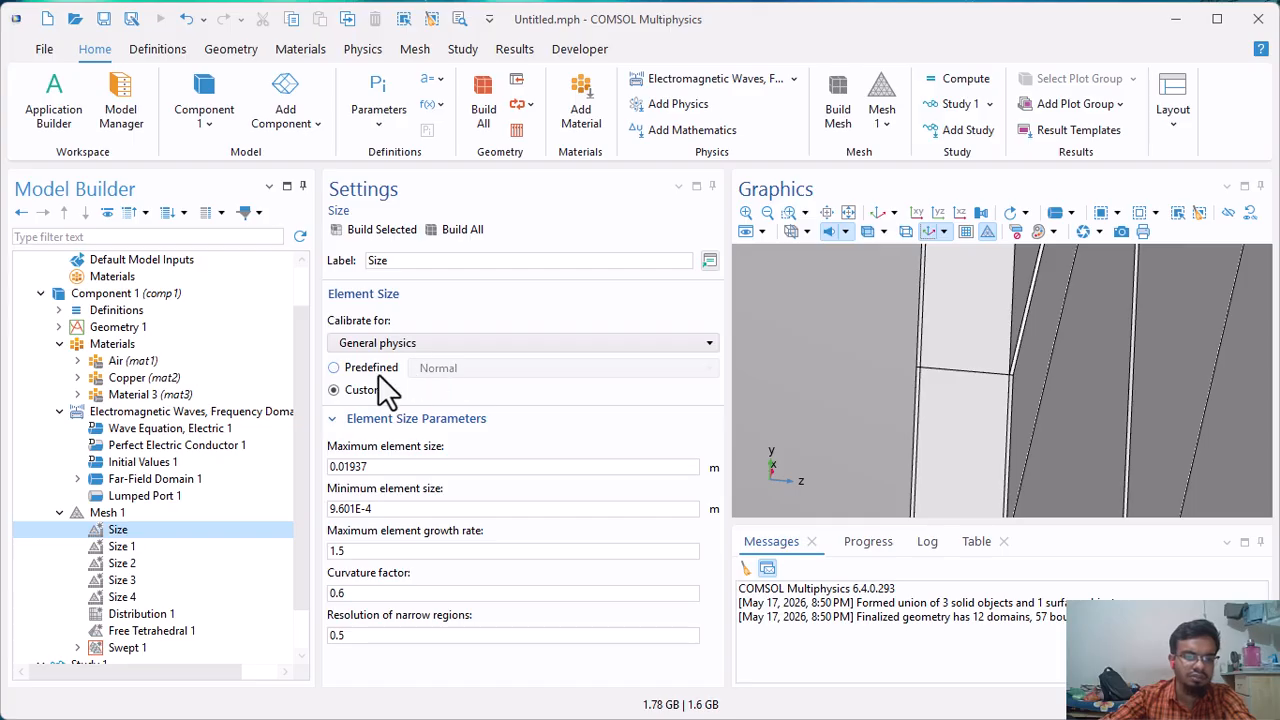
click(385, 368)
click(445, 368)
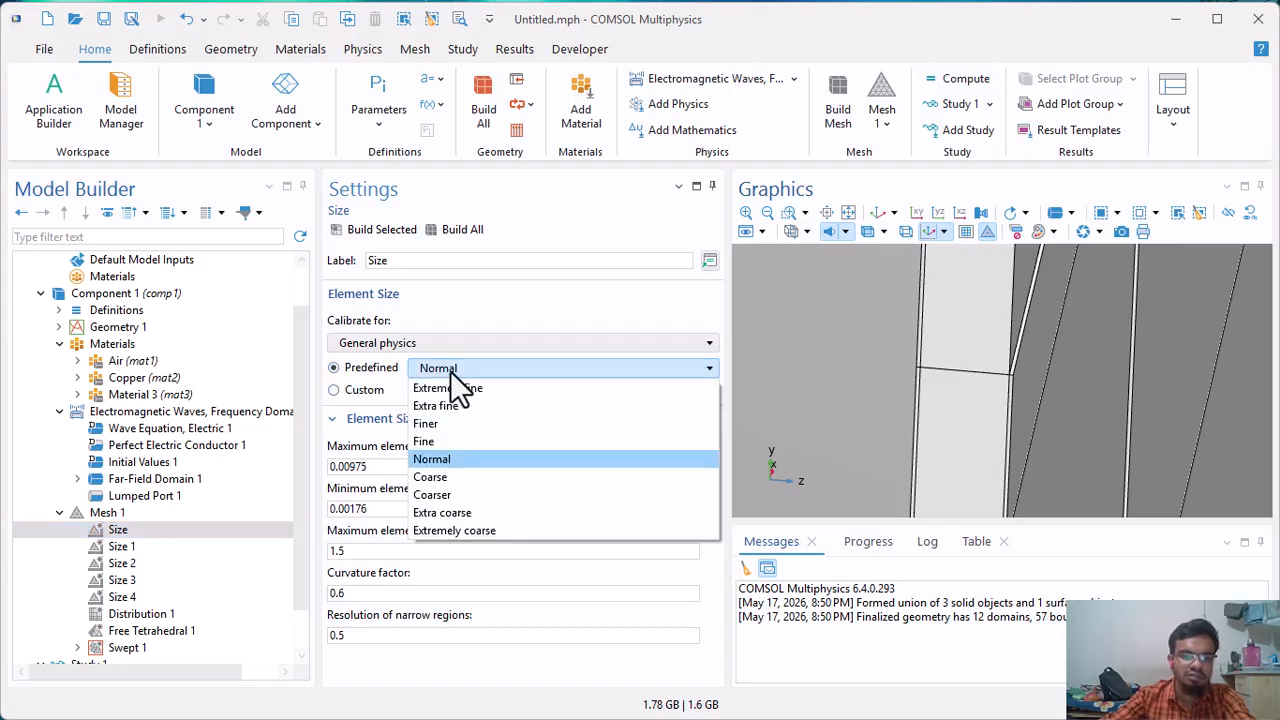
click(449, 480)
Set the Size 1 and Size 2 mesh nodes to the predefined Coarse element size.
scroll(186, 534, down, 1)
click(141, 495)
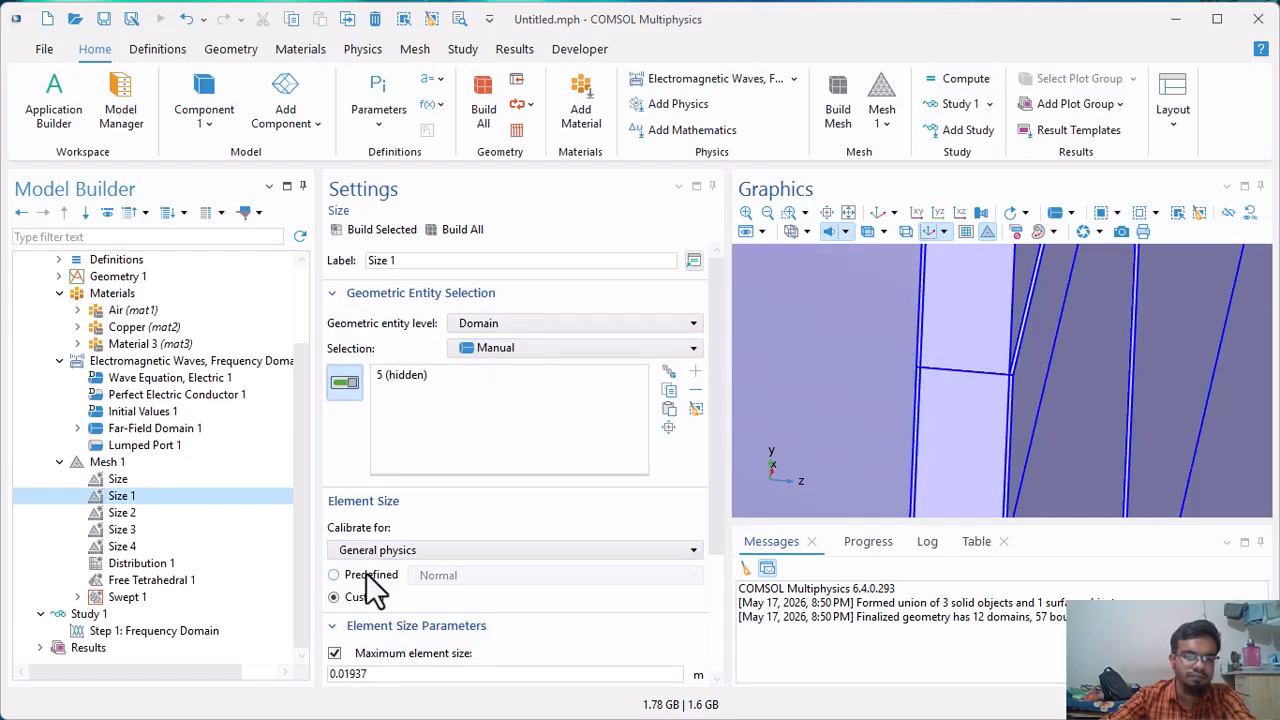
click(366, 577)
click(496, 575)
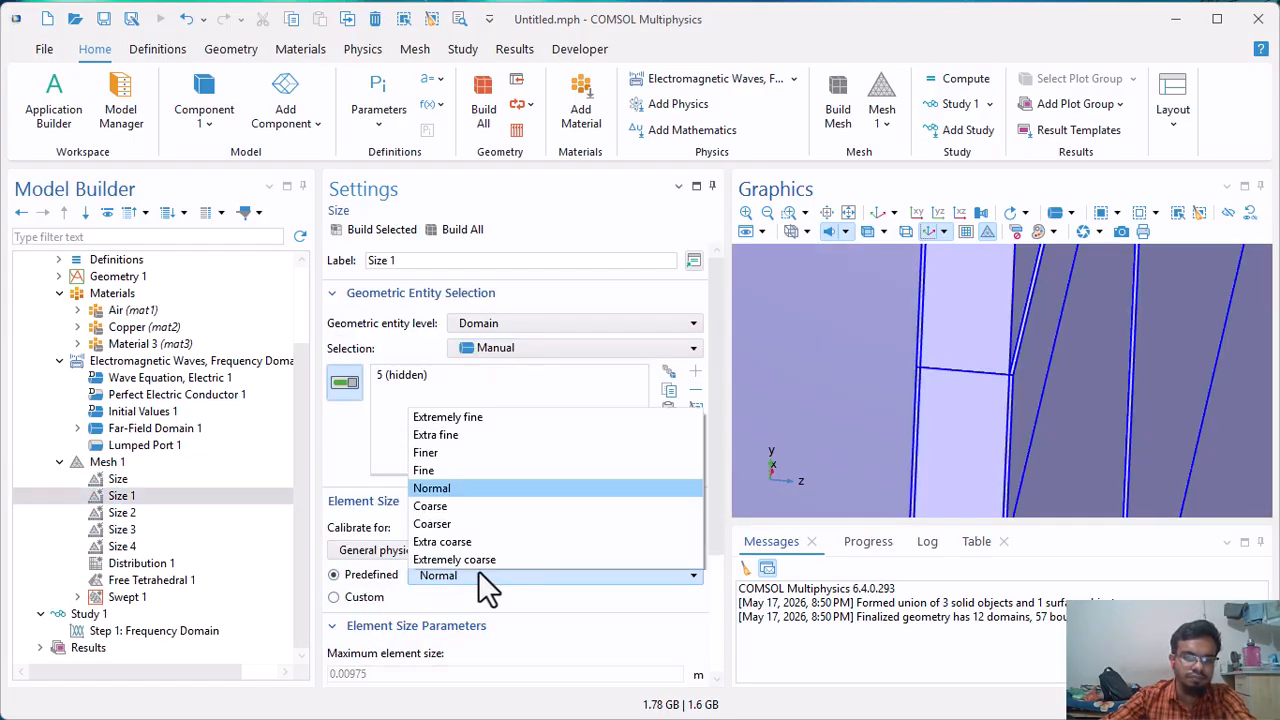
click(441, 502)
click(160, 513)
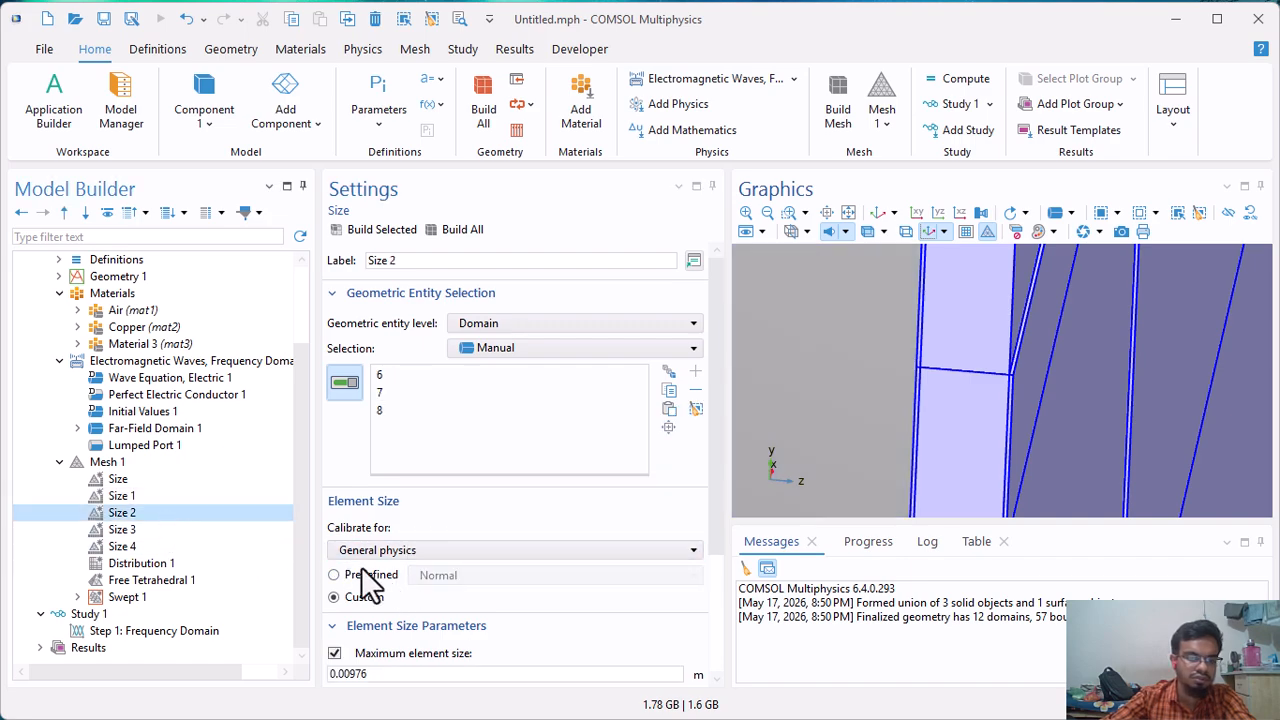
click(366, 575)
click(439, 575)
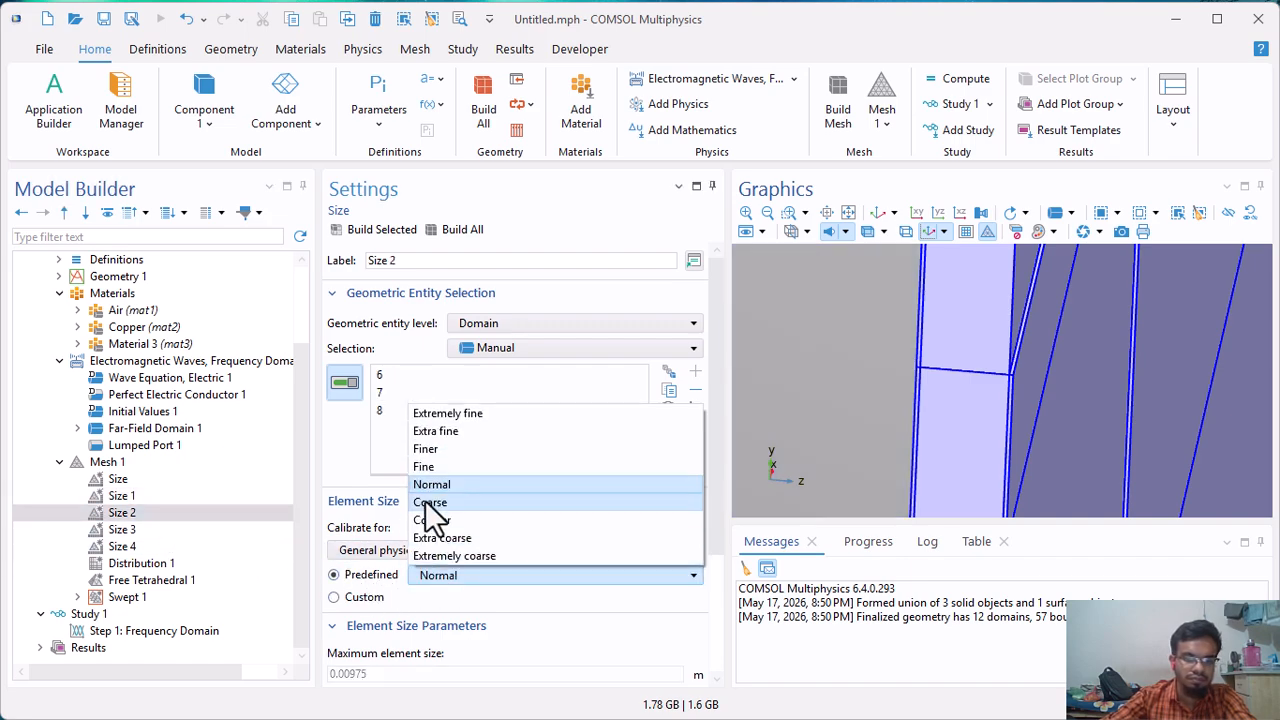
click(432, 503)
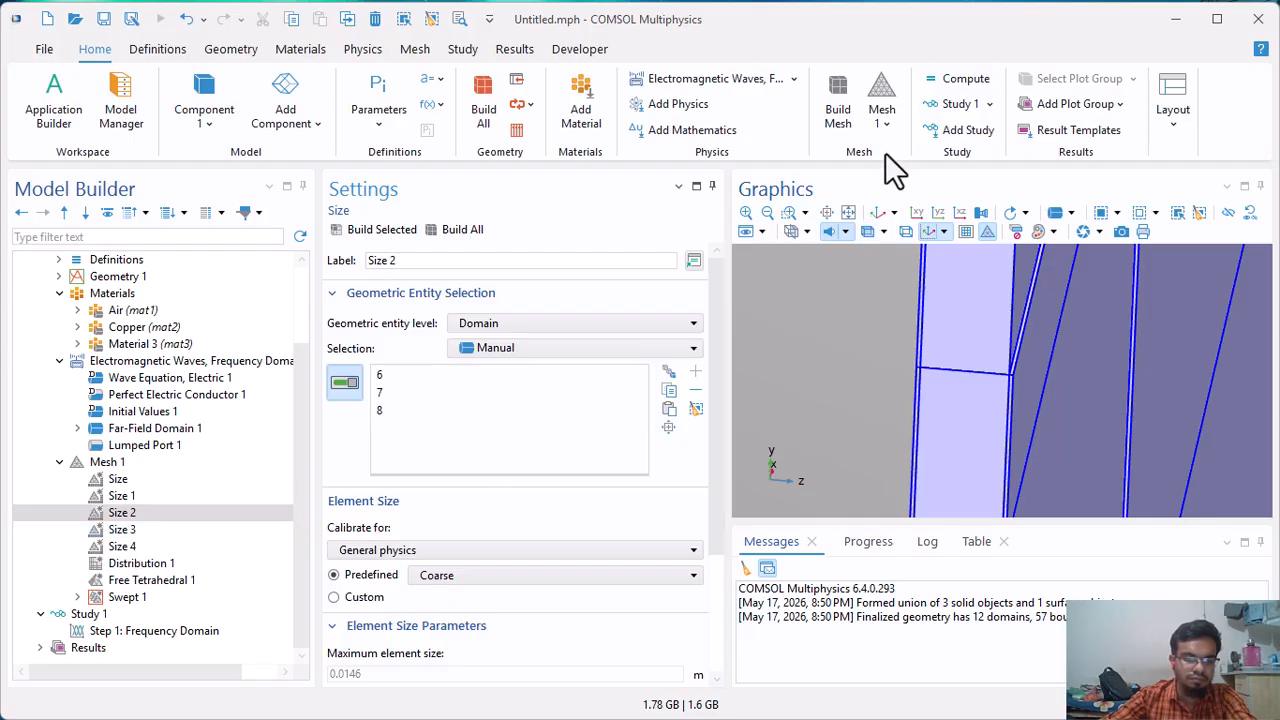
Build the mesh and examine it on the patch, the ground plane and the surrounding sphere.
click(844, 98)
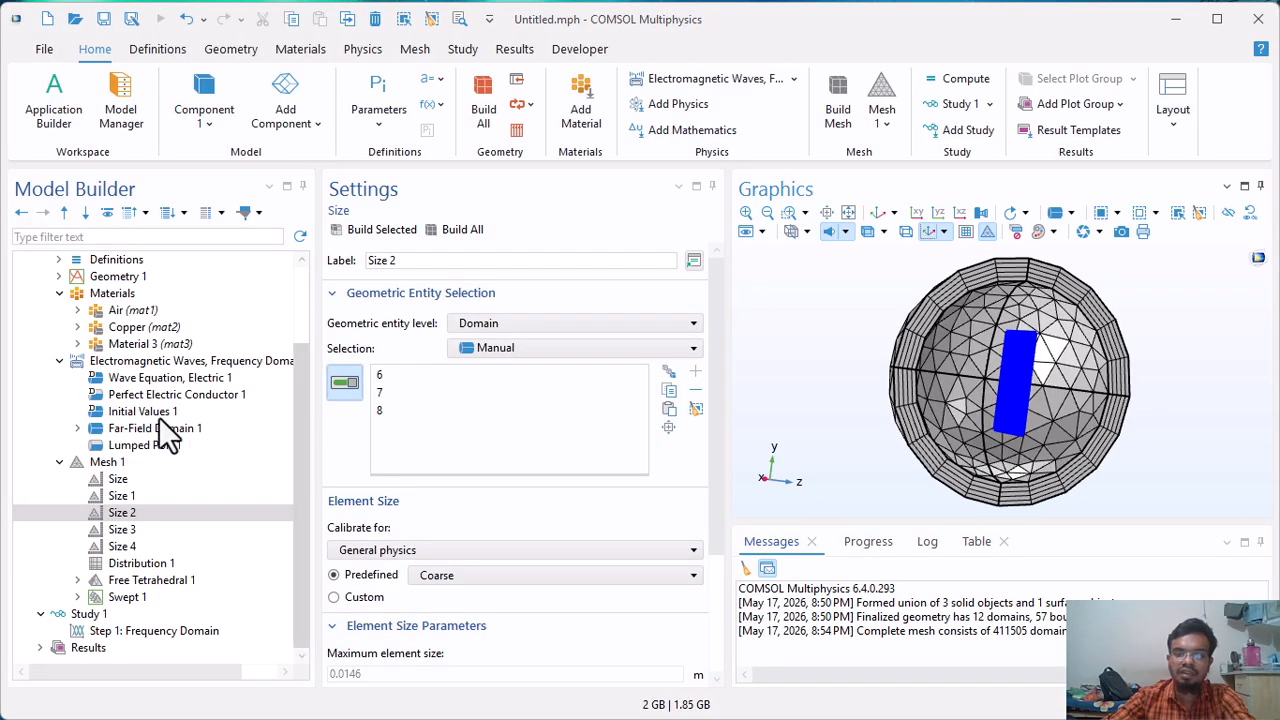
click(117, 464)
drag(1066, 350, 980, 529)
click(941, 211)
scroll(1002, 368, up, 6)
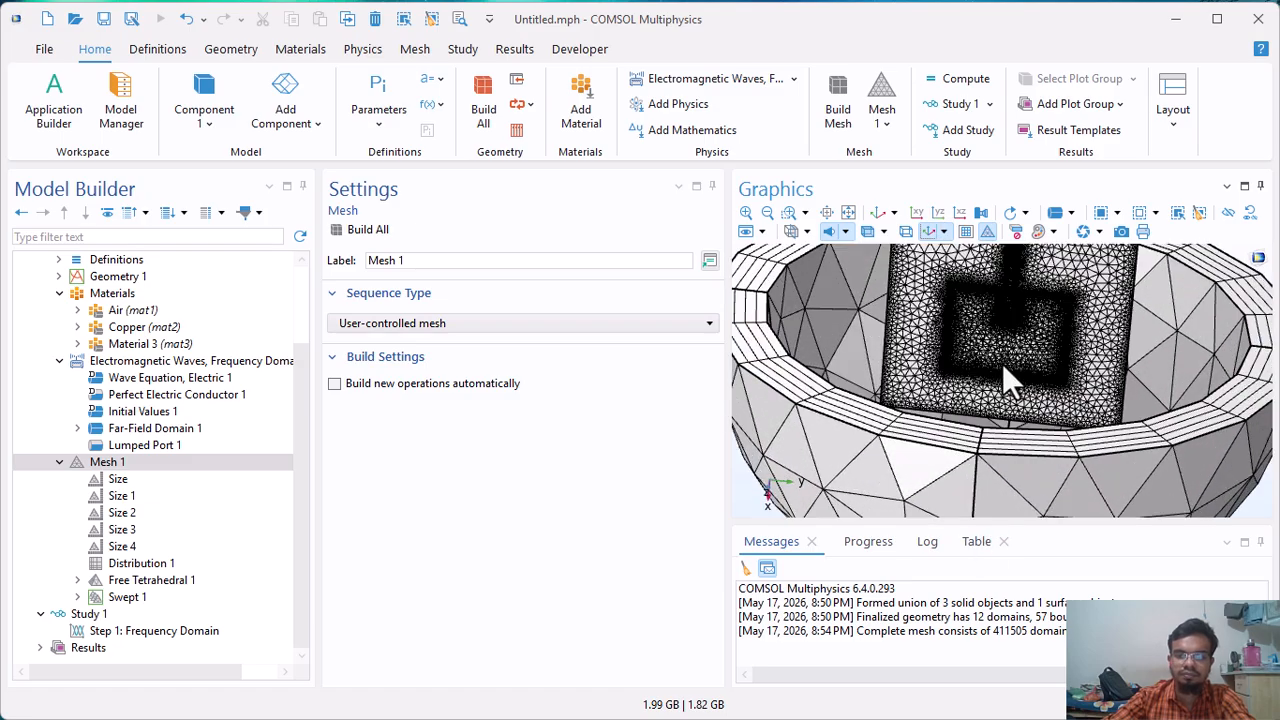
right_drag(1002, 368, 1015, 323)
drag(1015, 323, 955, 430)
scroll(990, 290, down, 8)
scroll(955, 425, up, 6)
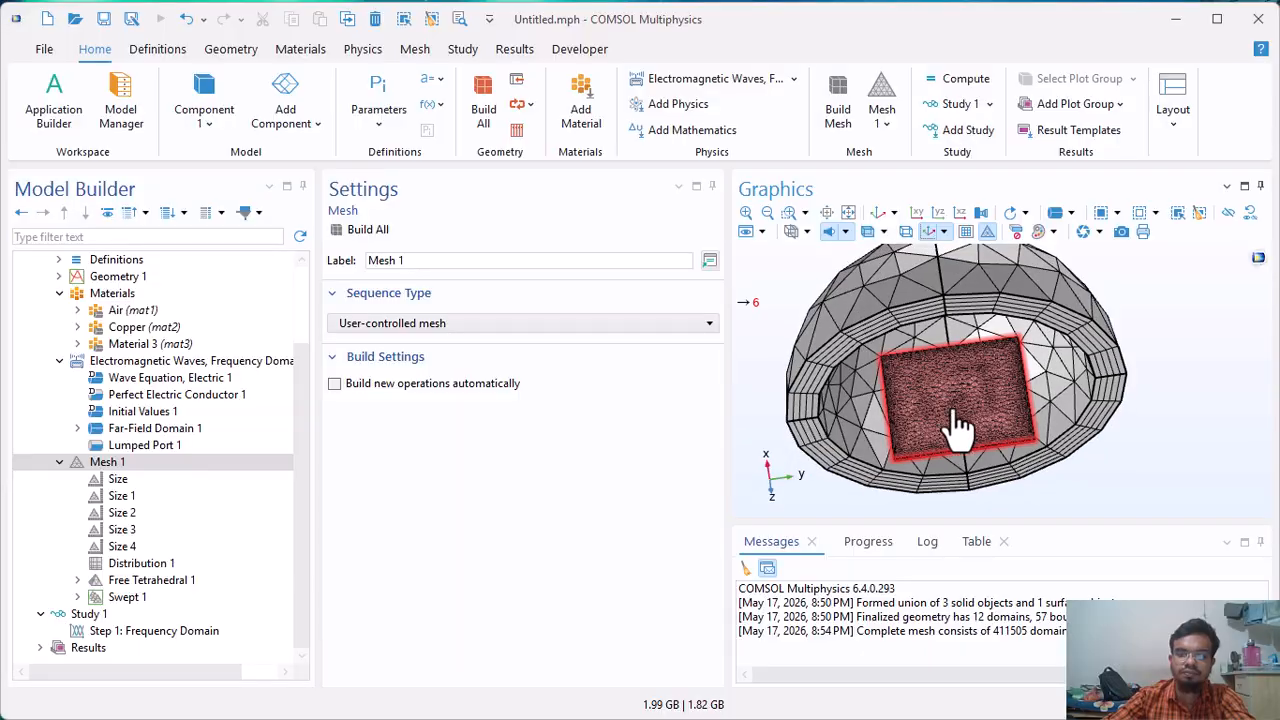
scroll(955, 420, down, 6)
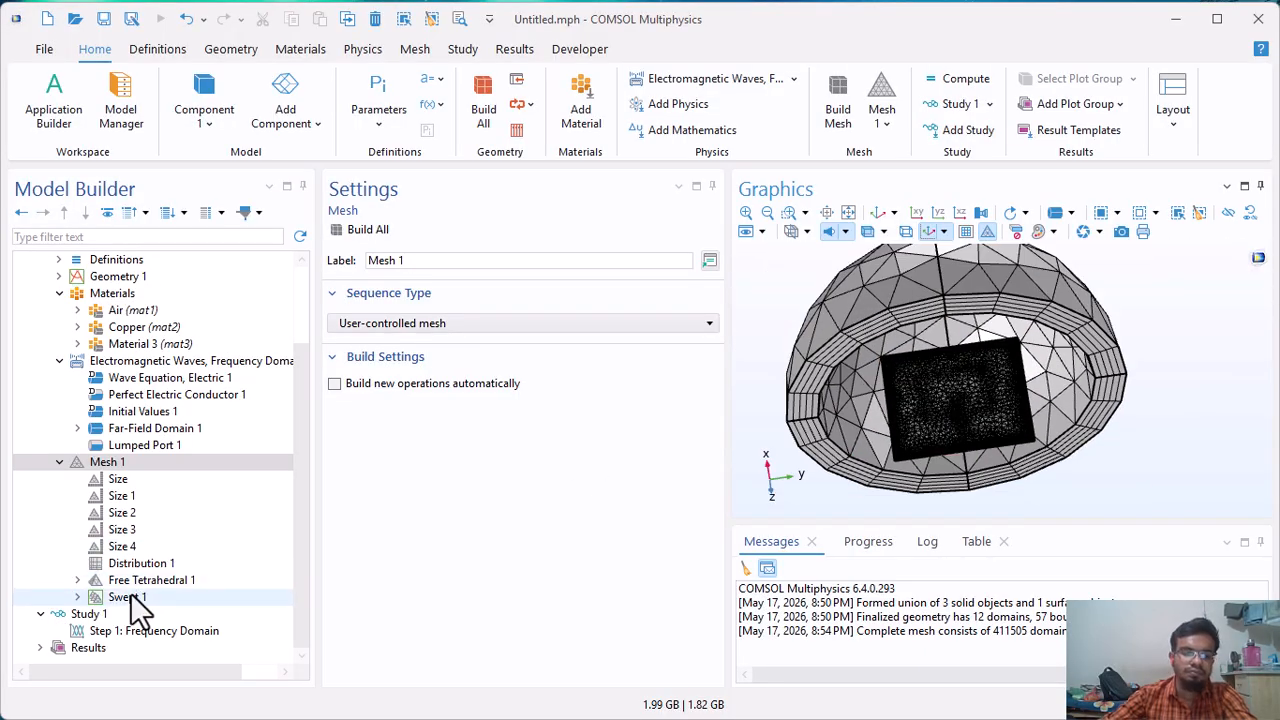
Set the Frequency Domain study step's frequencies to a range from fmin to fmax in steps of 0.2 GHz.
click(86, 616)
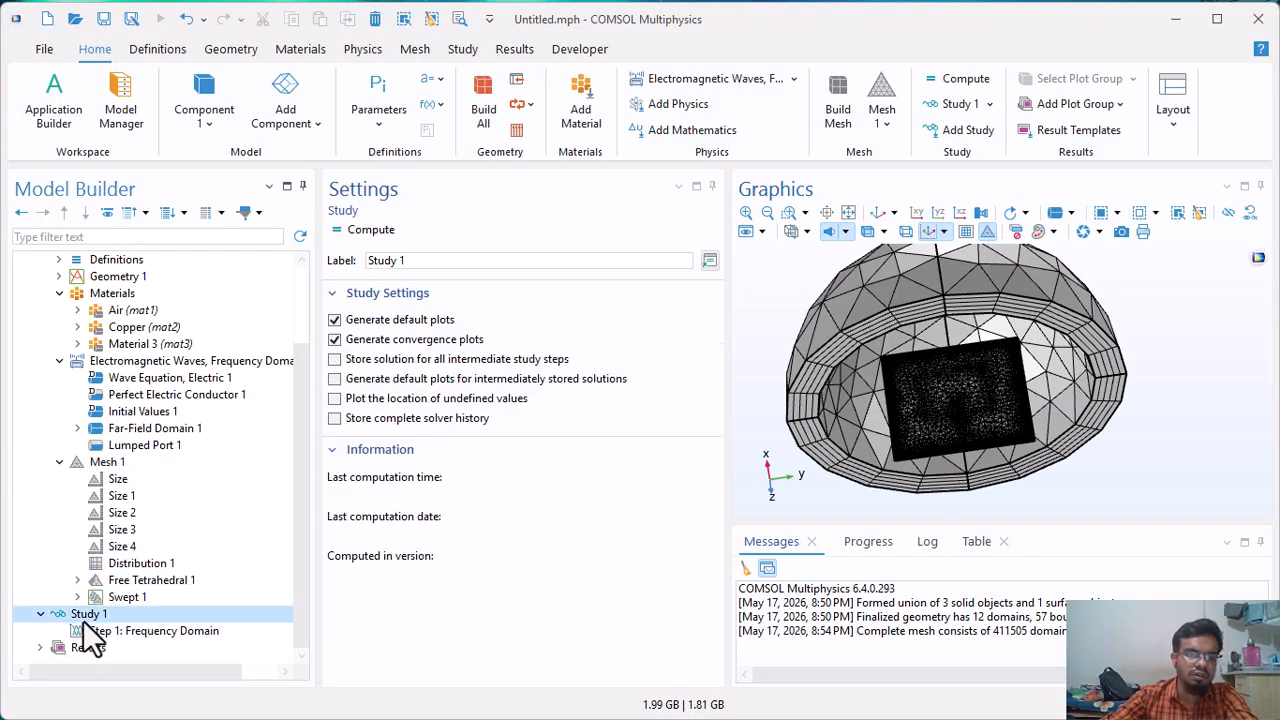
click(108, 633)
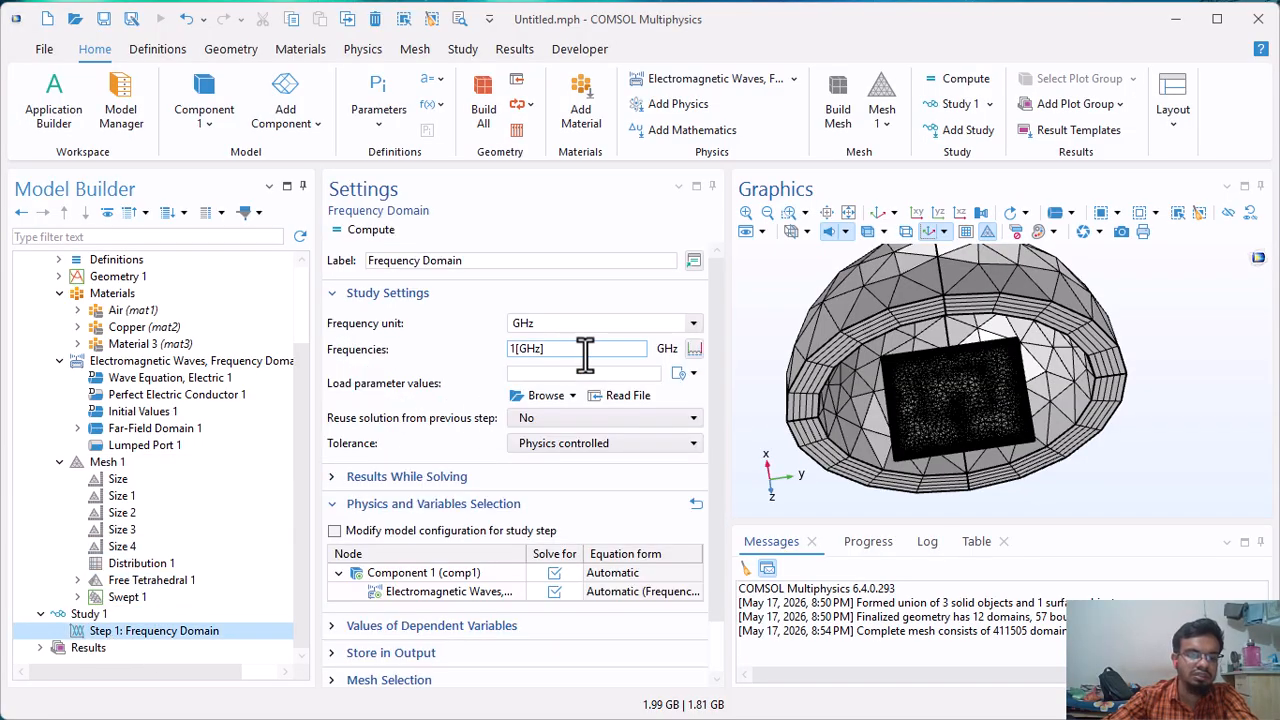
click(693, 349)
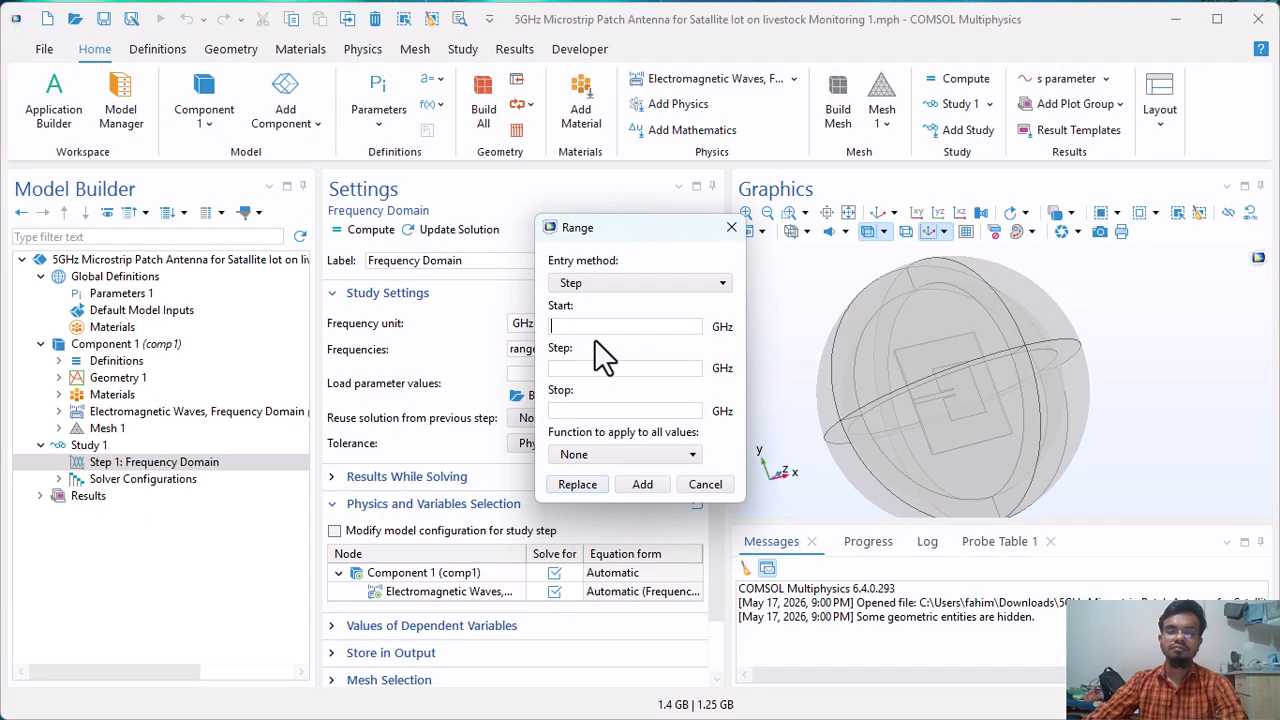
text(f)
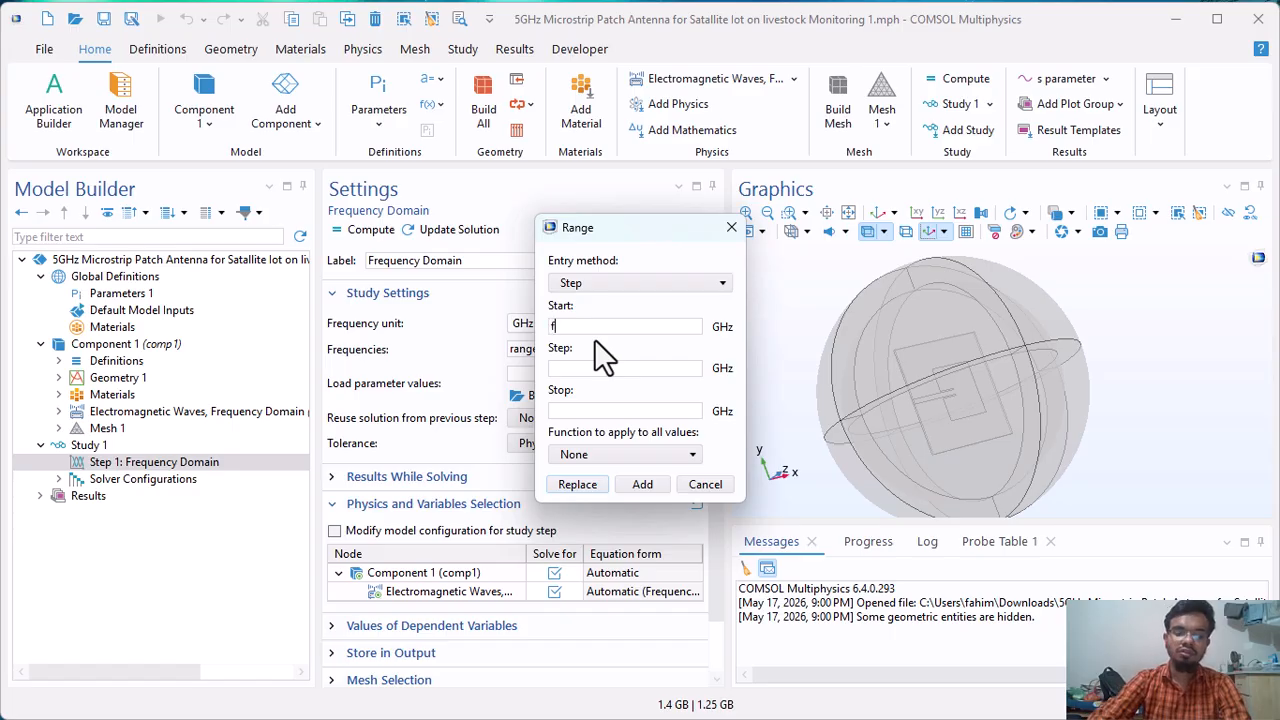
text(min)
click(583, 368)
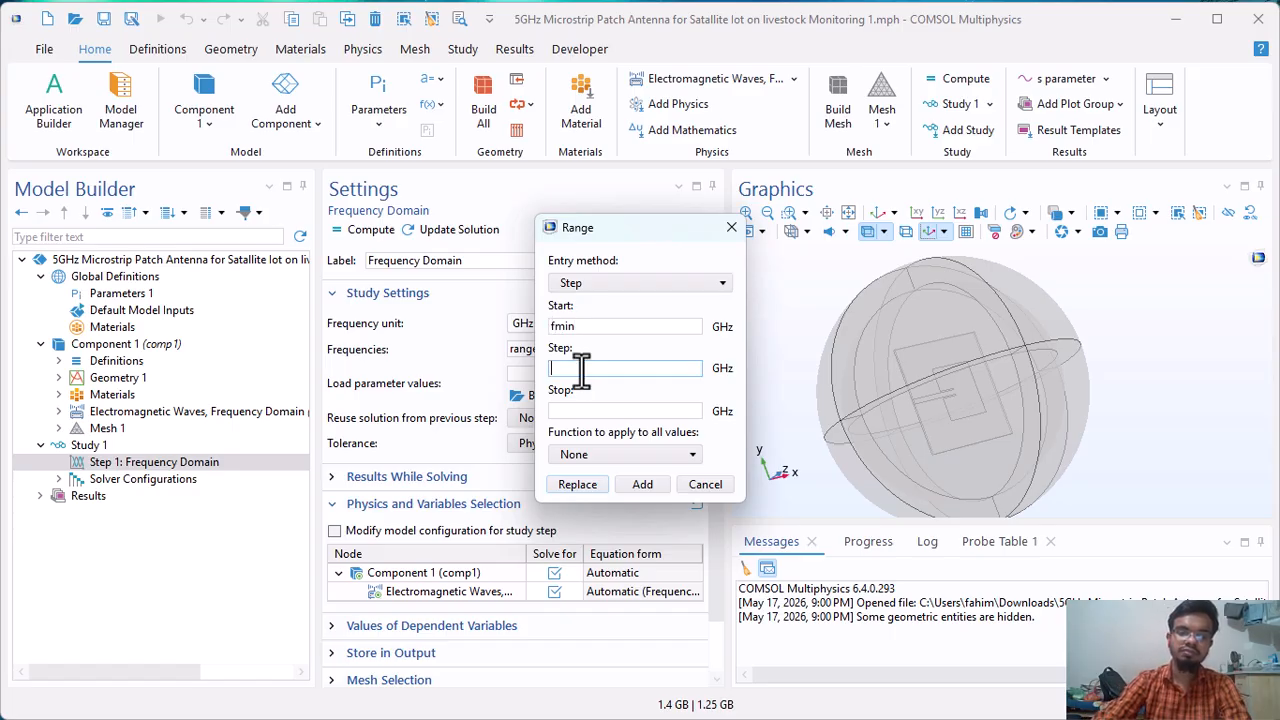
click(568, 412)
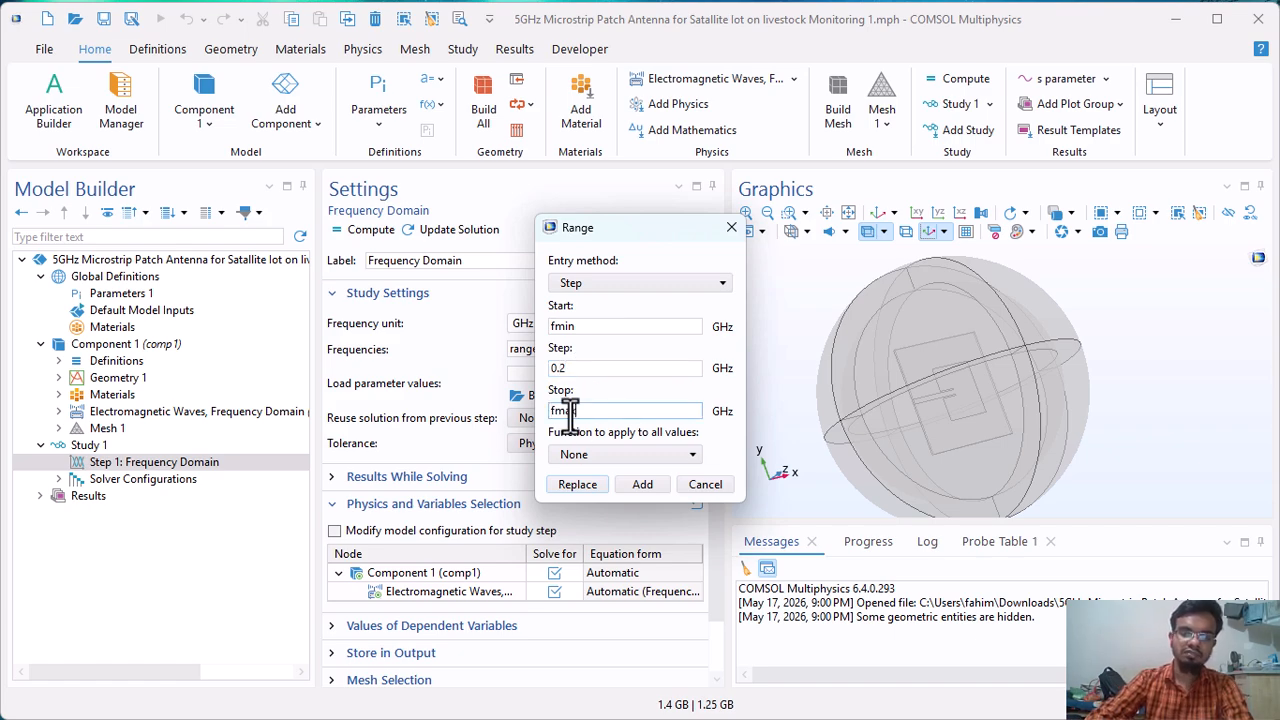
click(576, 485)
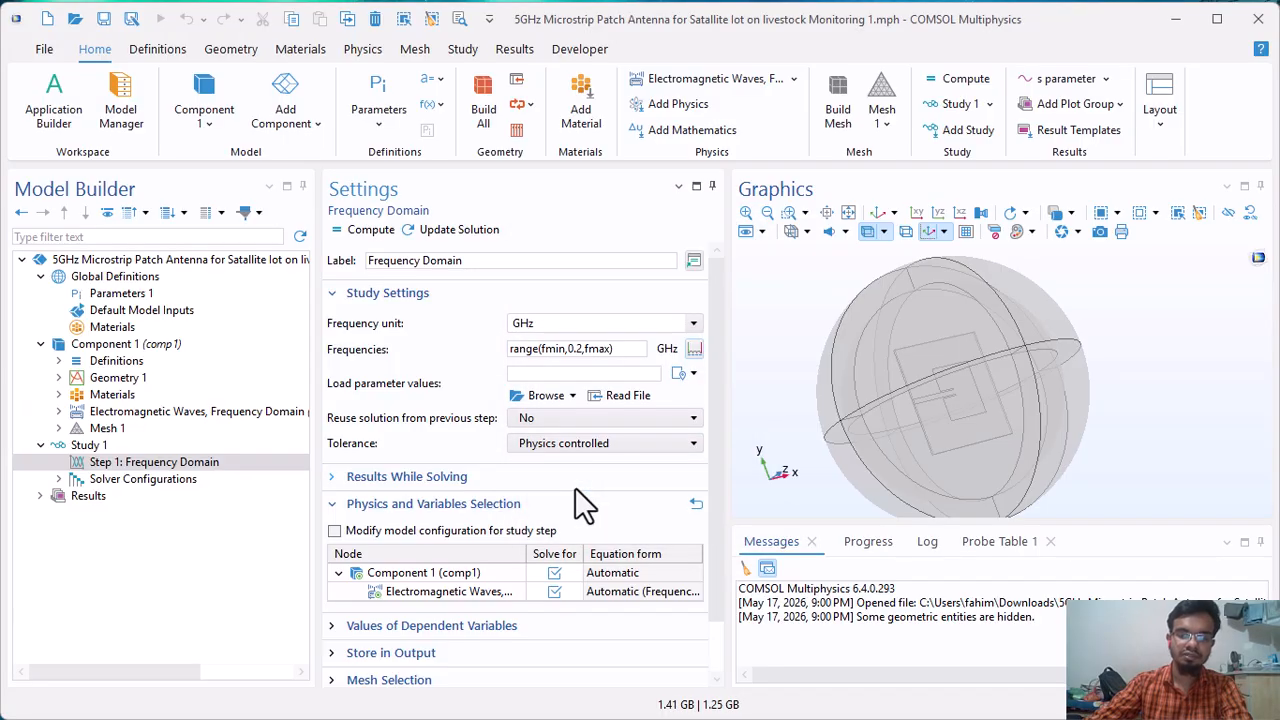
Compute the frequency domain study and enlarge the output area to follow the solver's progress and messages.
click(368, 231)
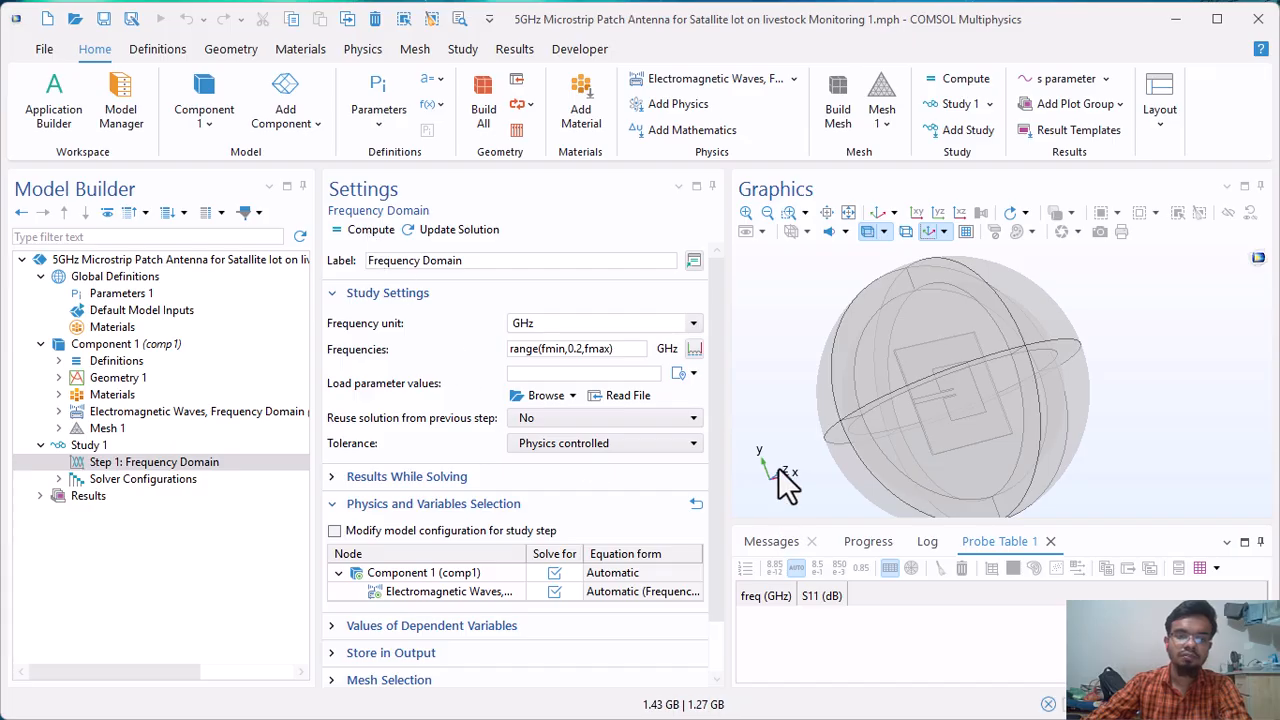
click(866, 545)
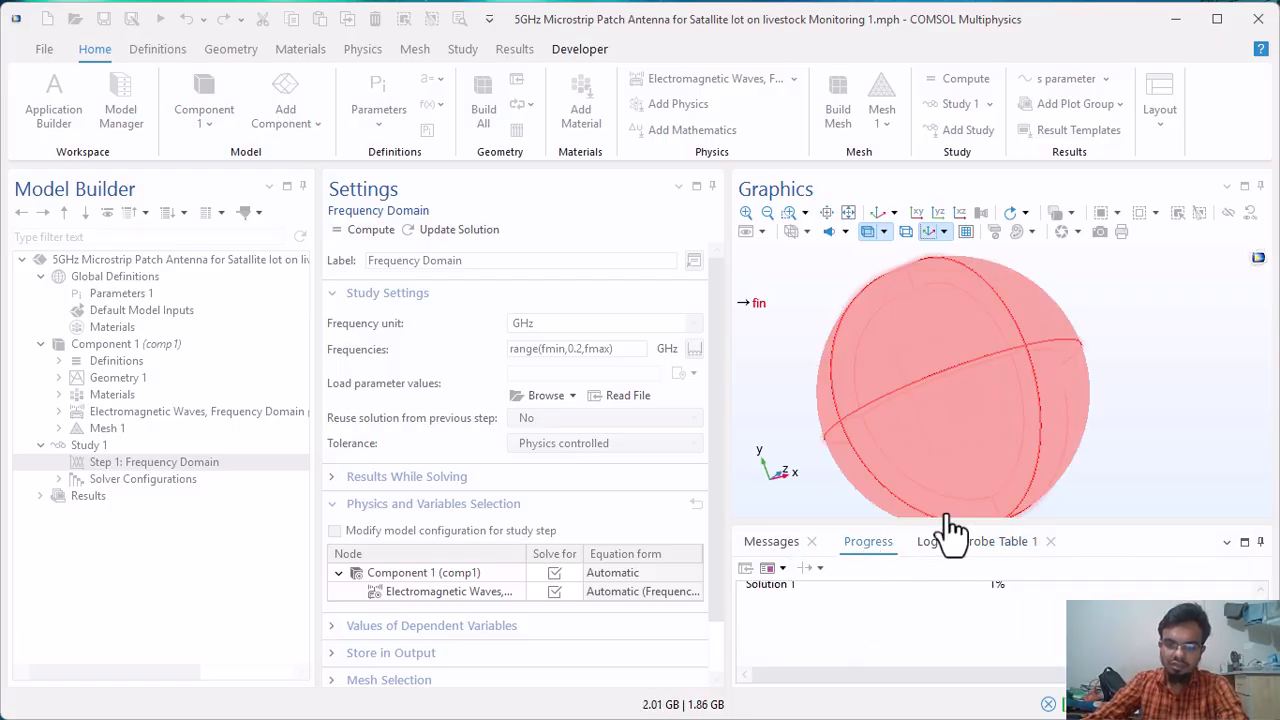
drag(890, 520, 906, 347)
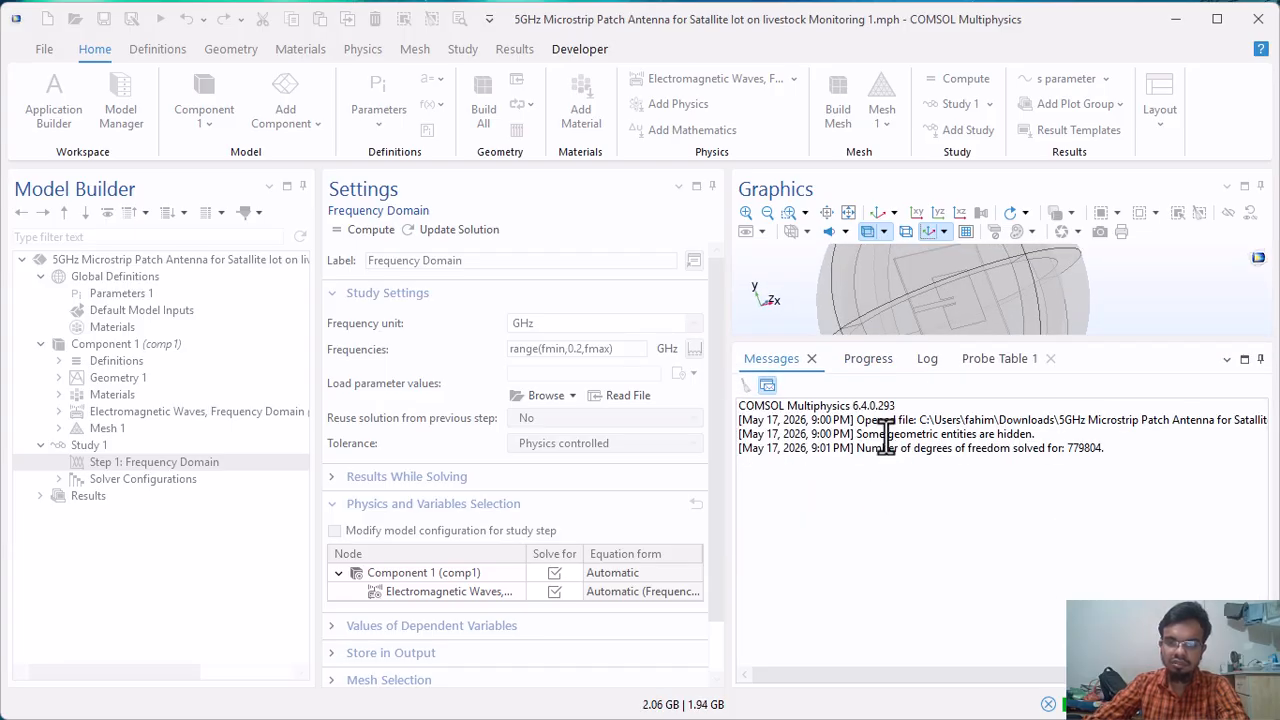
Check the running solver's progress figures and its log.
click(878, 356)
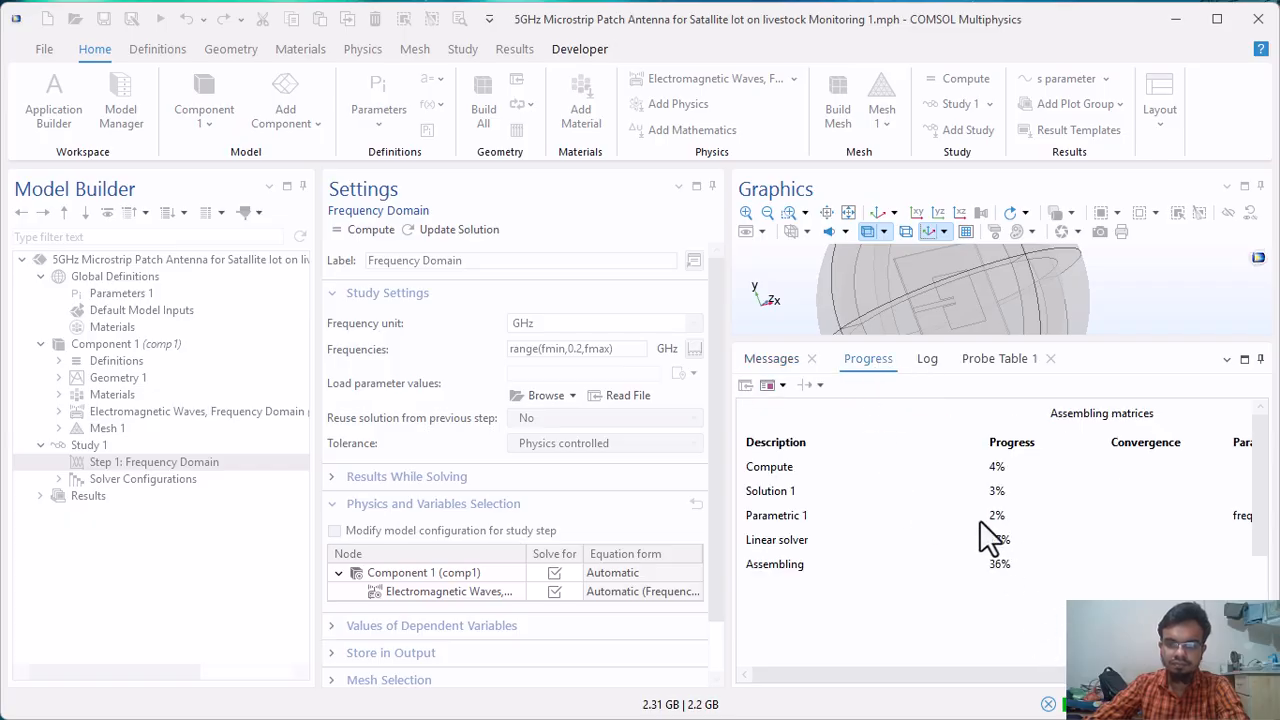
drag(911, 668, 884, 670)
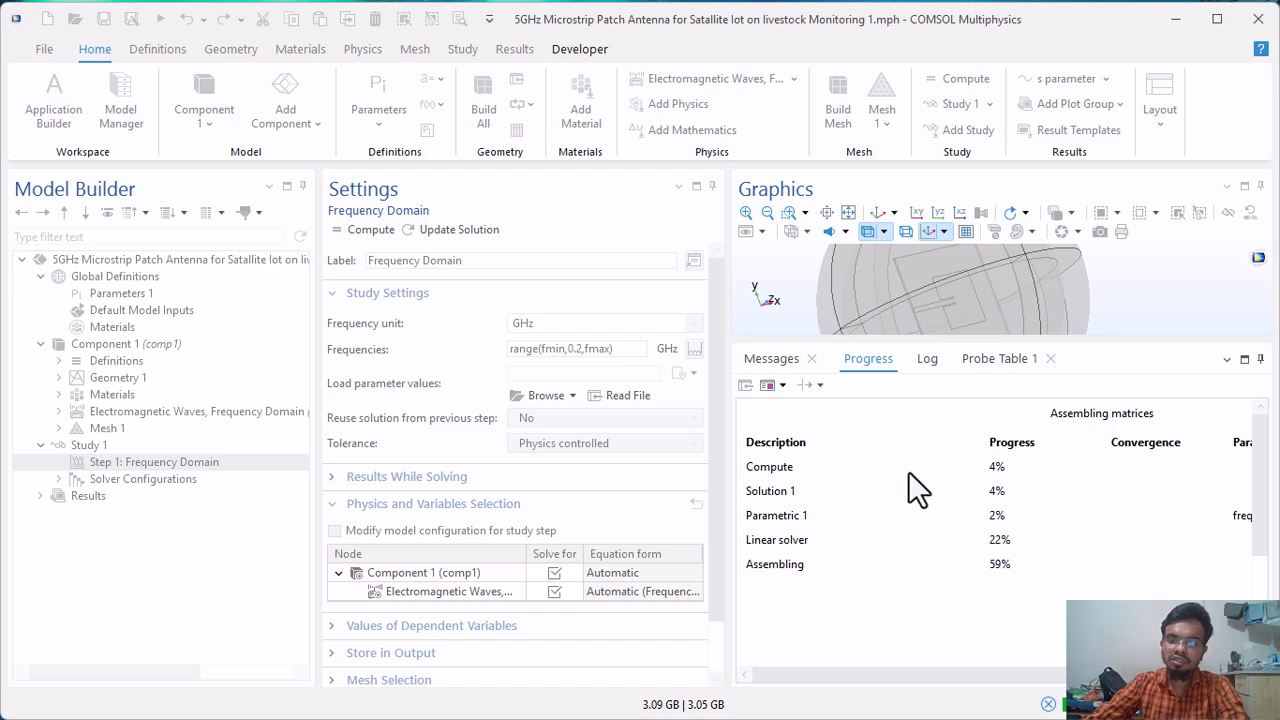
click(933, 359)
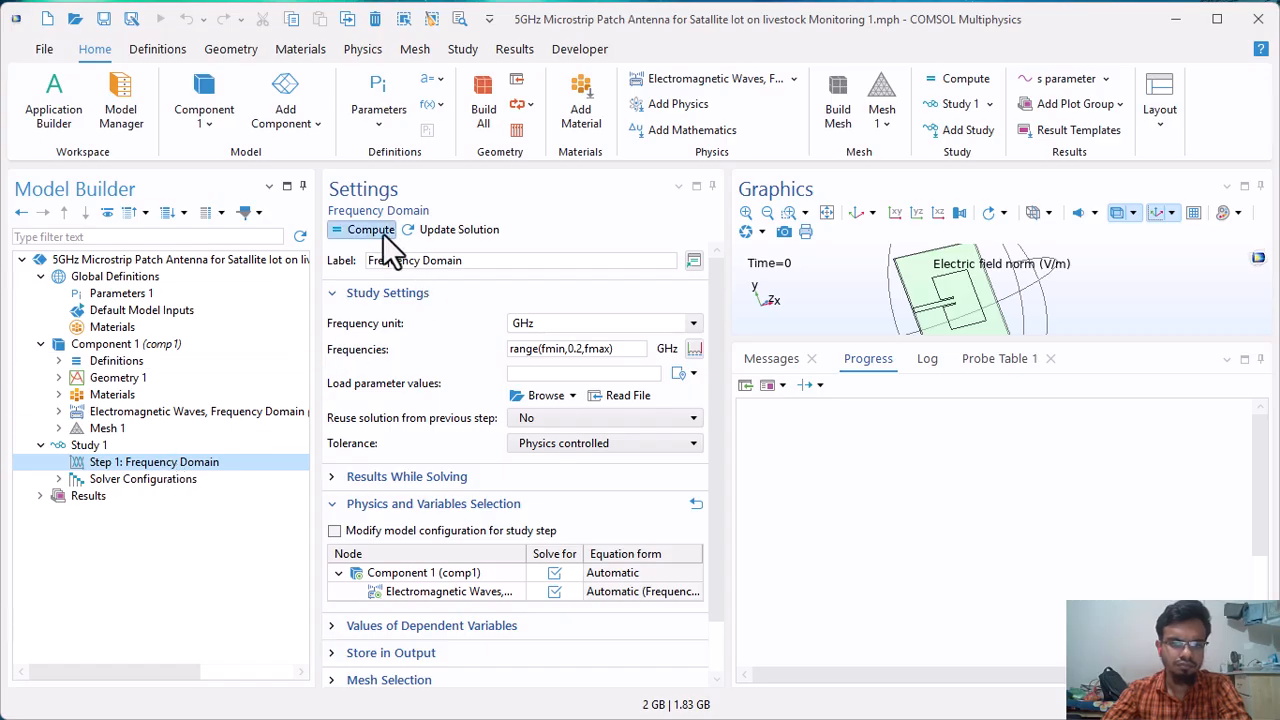
Compute the frequency domain study again and follow its progress, messages, log and probe table.
click(382, 232)
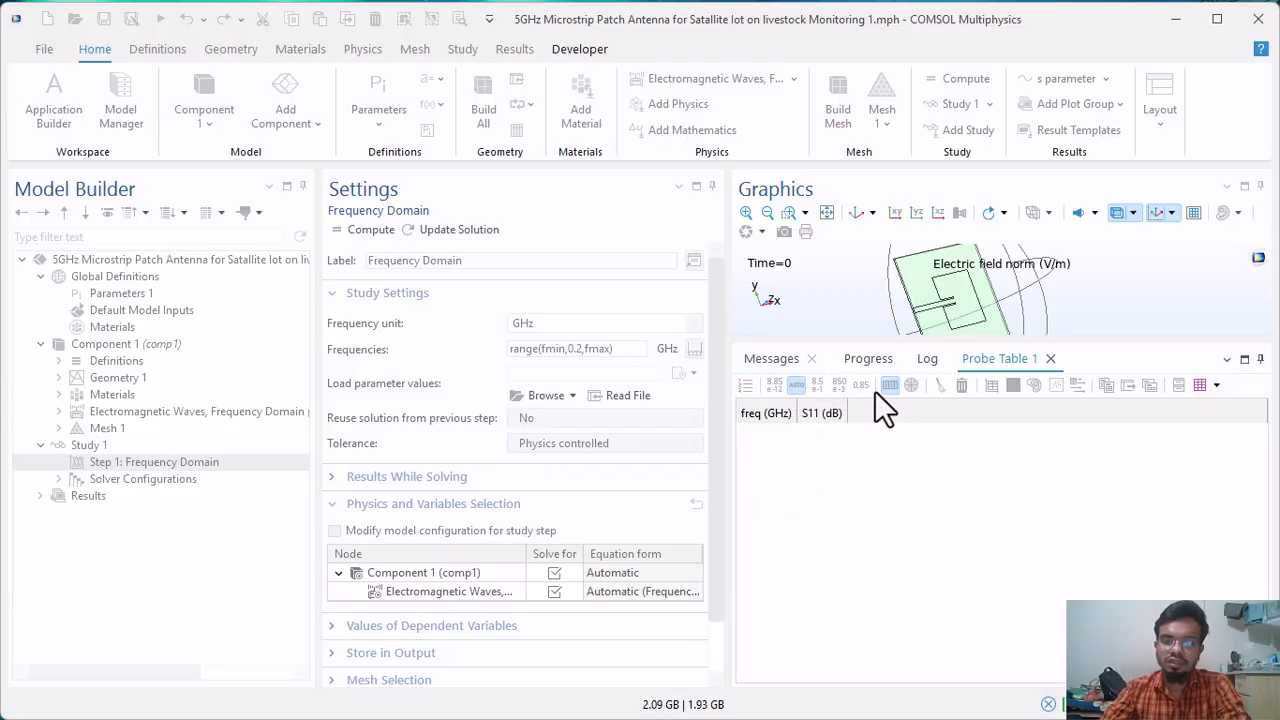
click(859, 362)
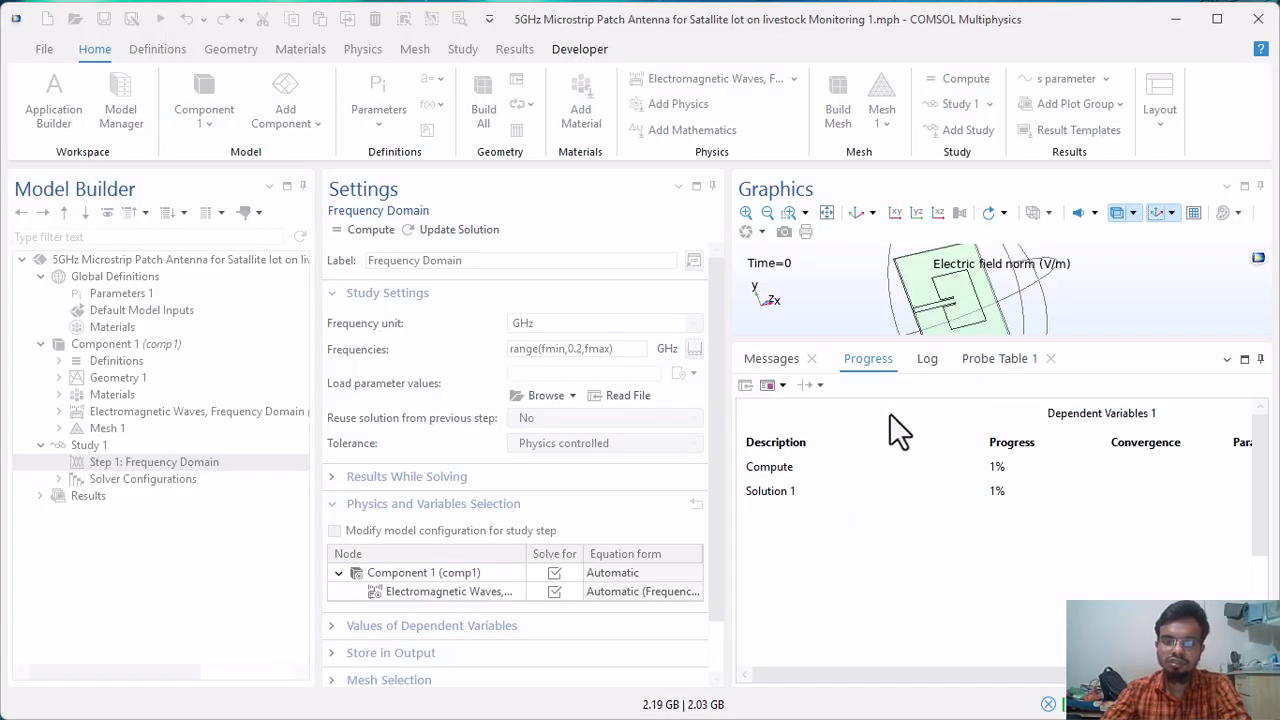
click(774, 364)
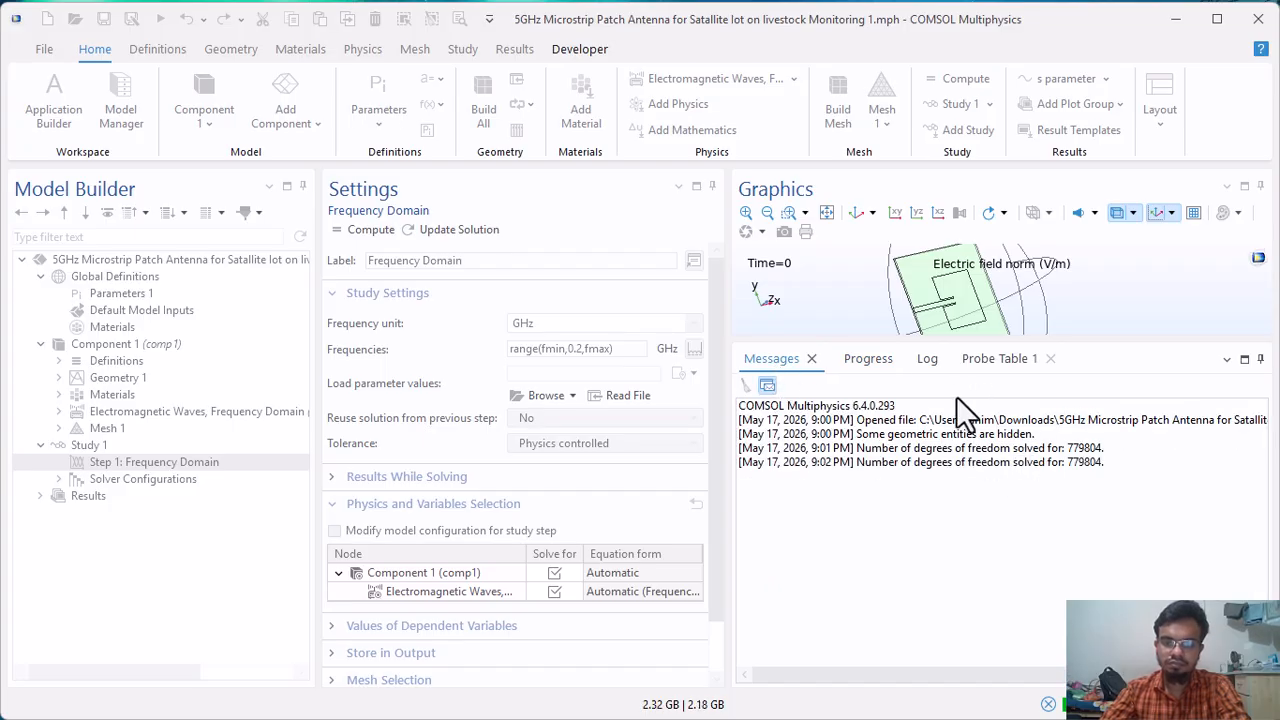
click(880, 362)
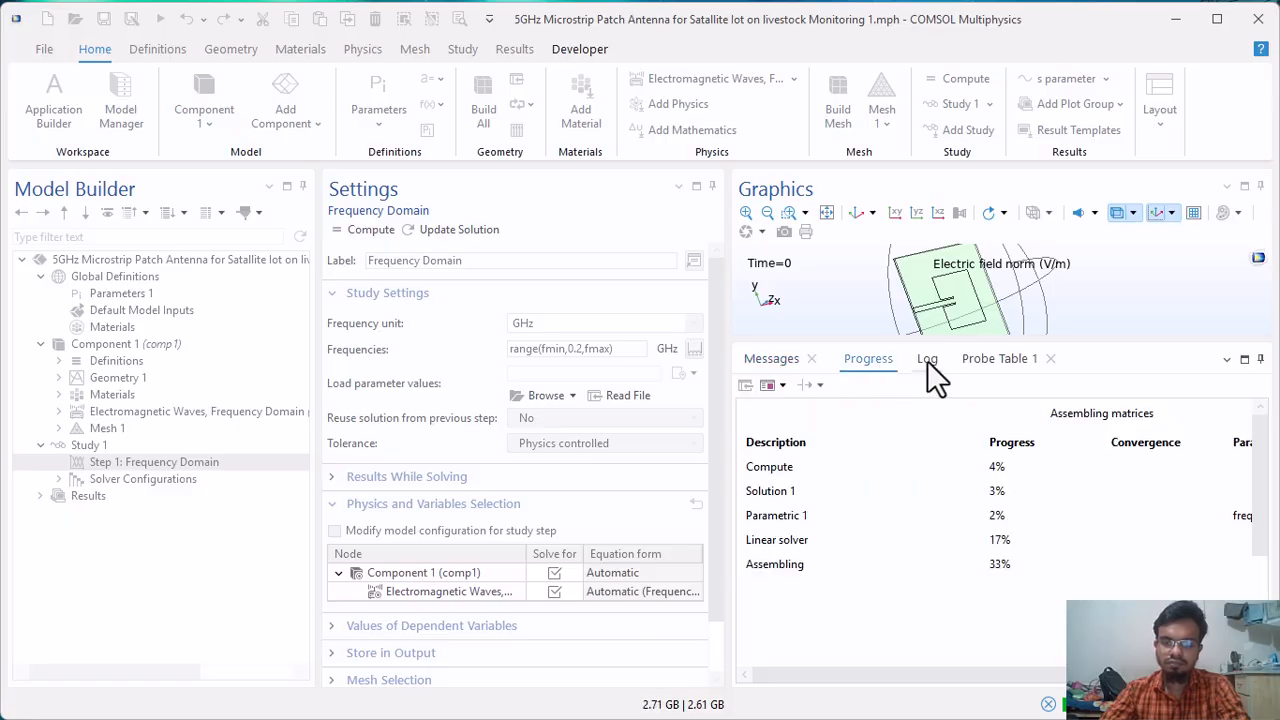
click(927, 360)
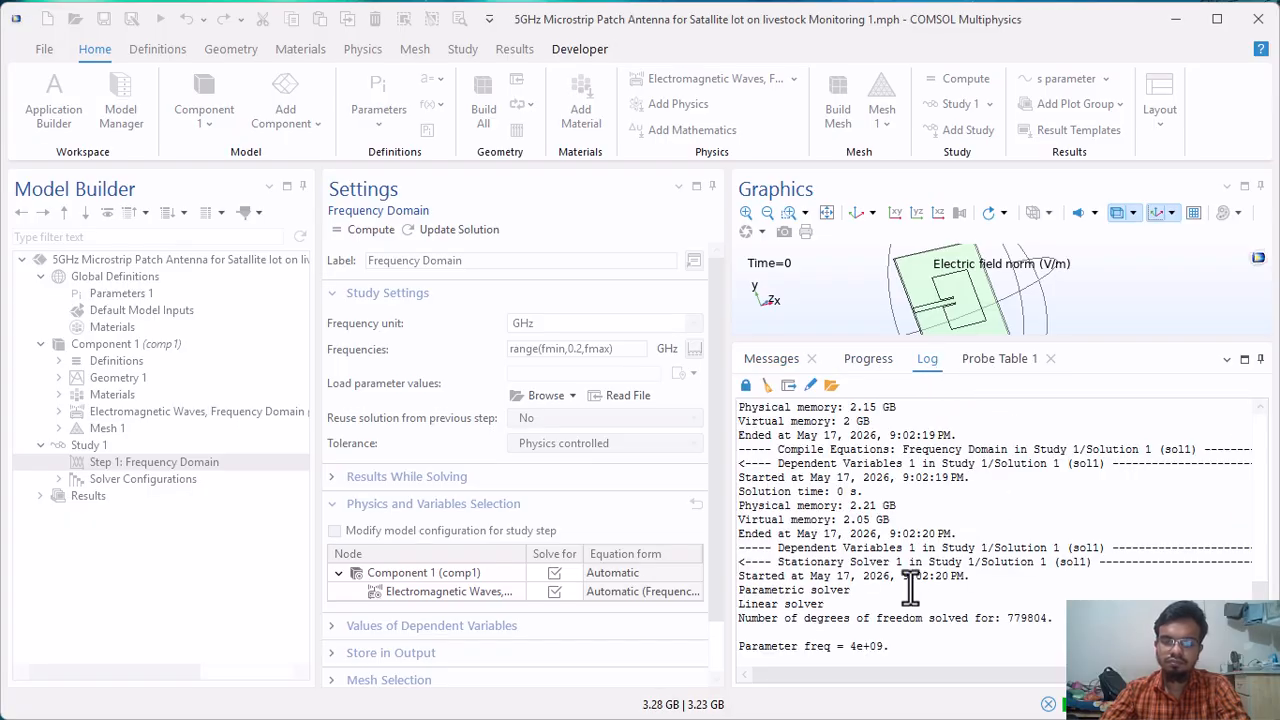
click(995, 358)
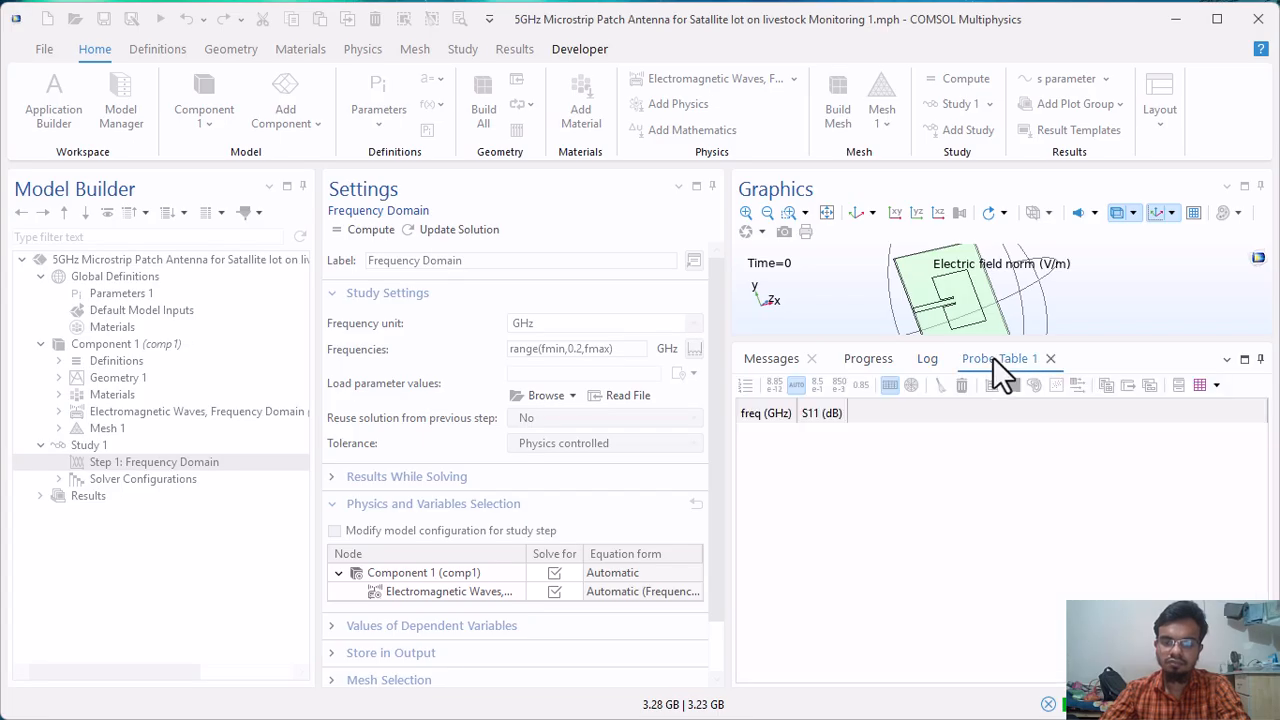
click(870, 366)
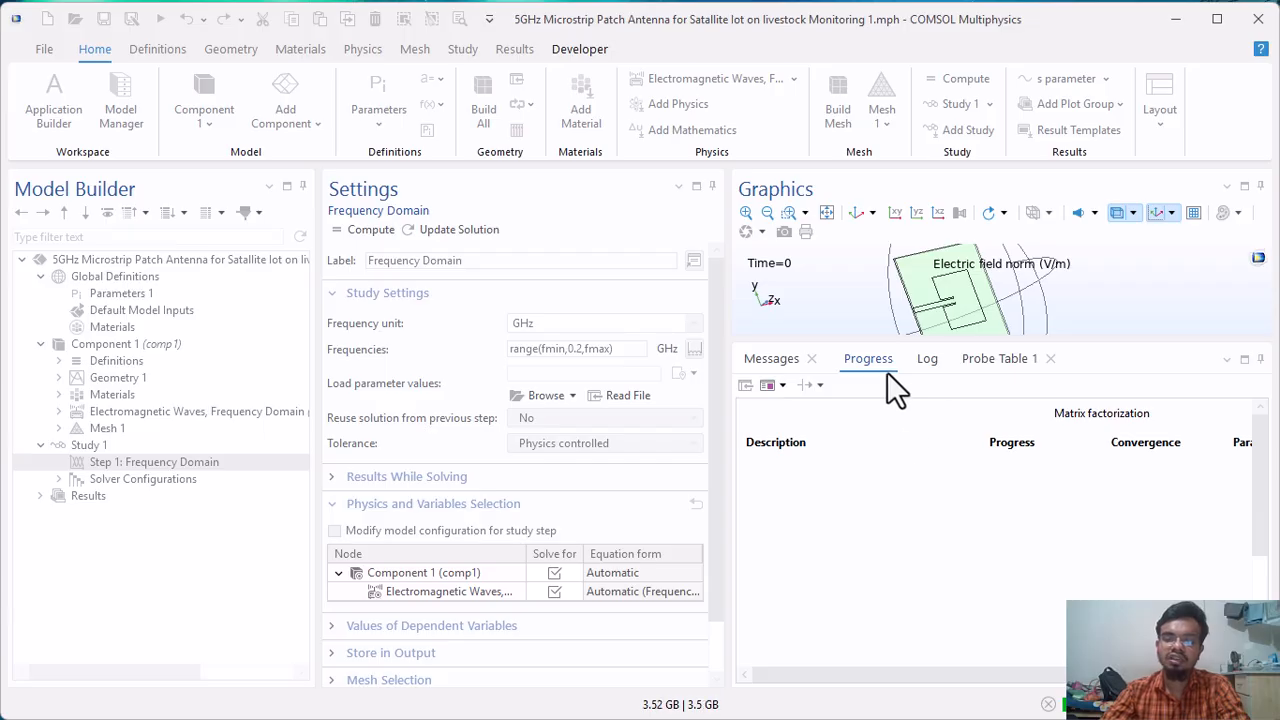
Enlarge the graphics area and switch to the other COMSOL window containing the already solved antenna model.
drag(878, 341, 891, 491)
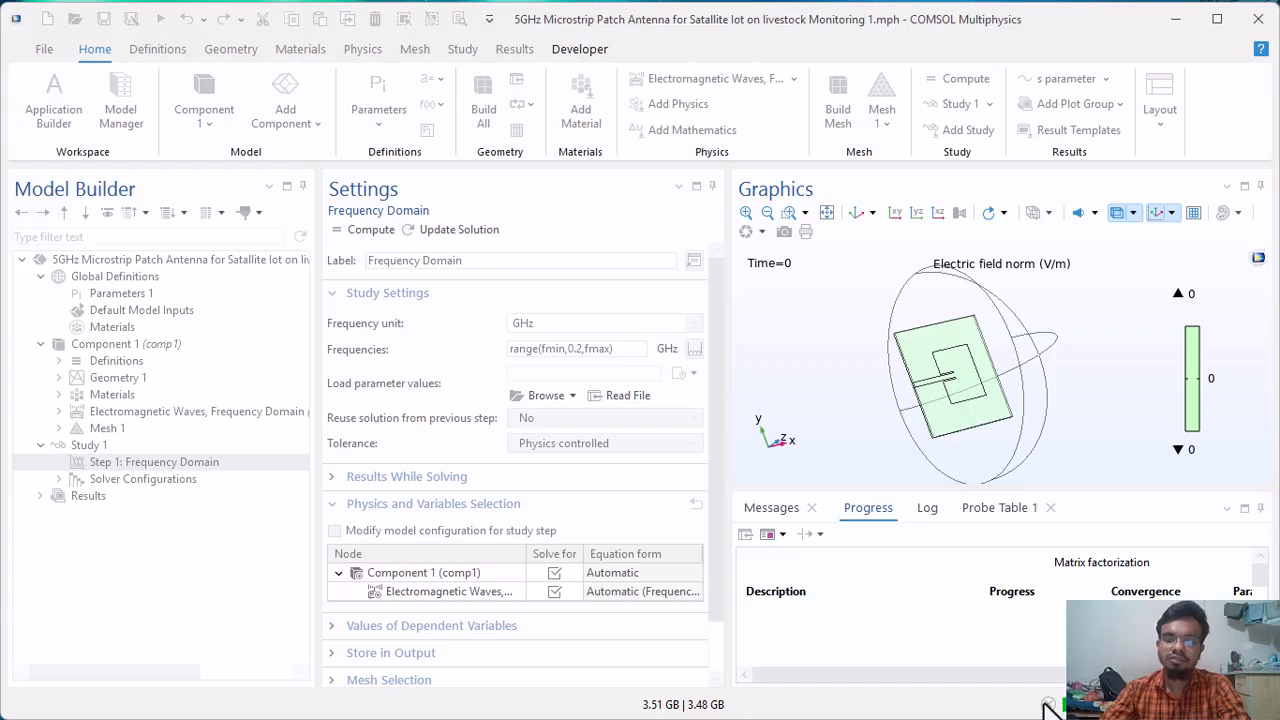
click(1187, 15)
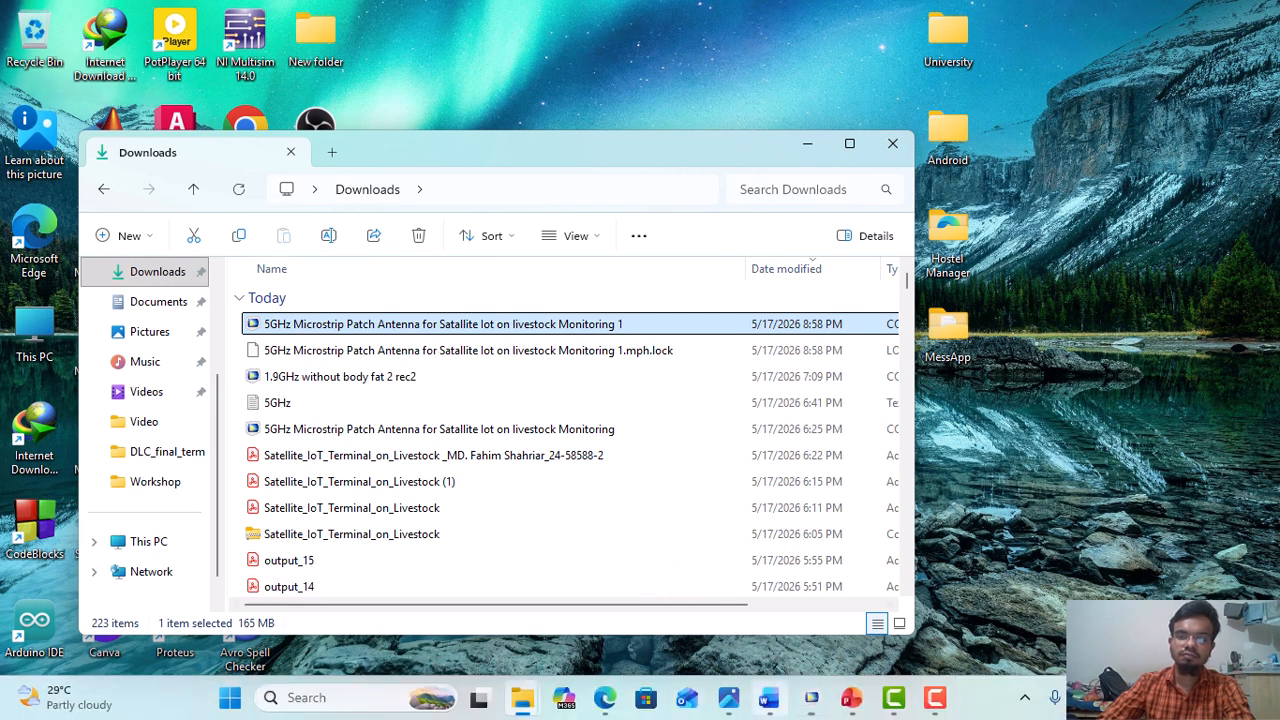
mouse_move(812, 697)
click(710, 609)
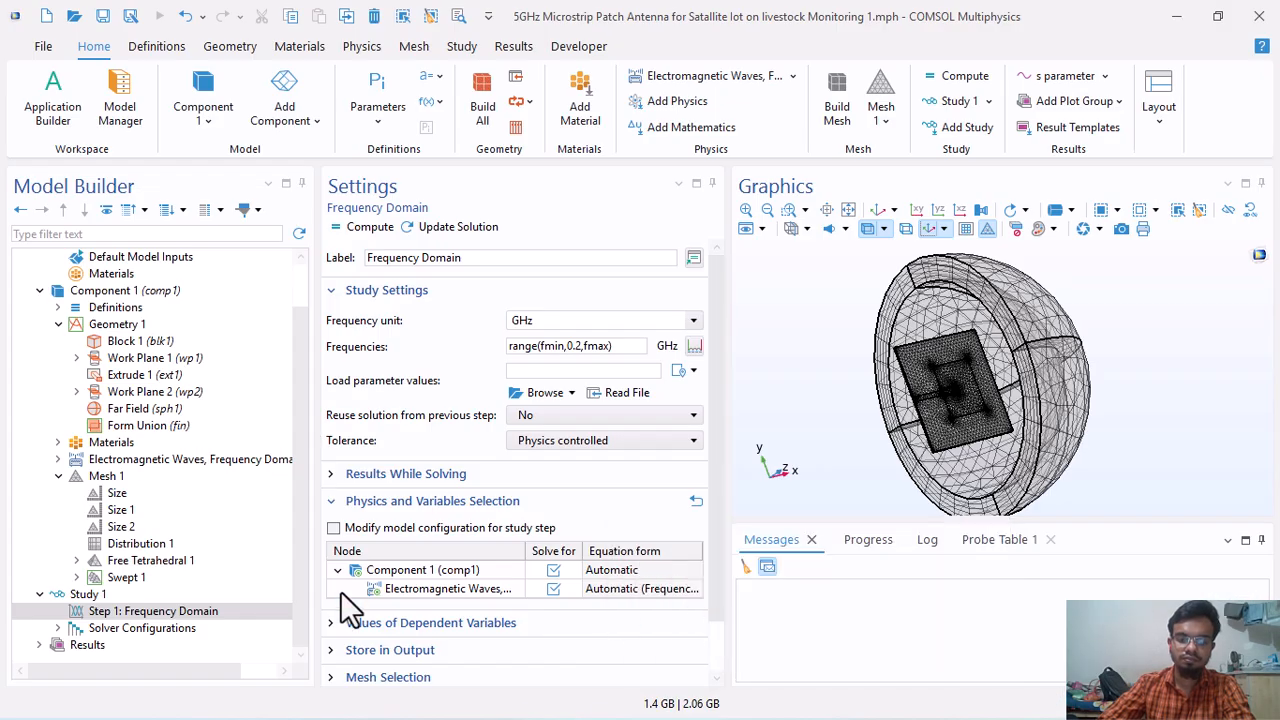
Expand the results and display the S11 (dB) global plot in the s parameter plot group.
click(40, 645)
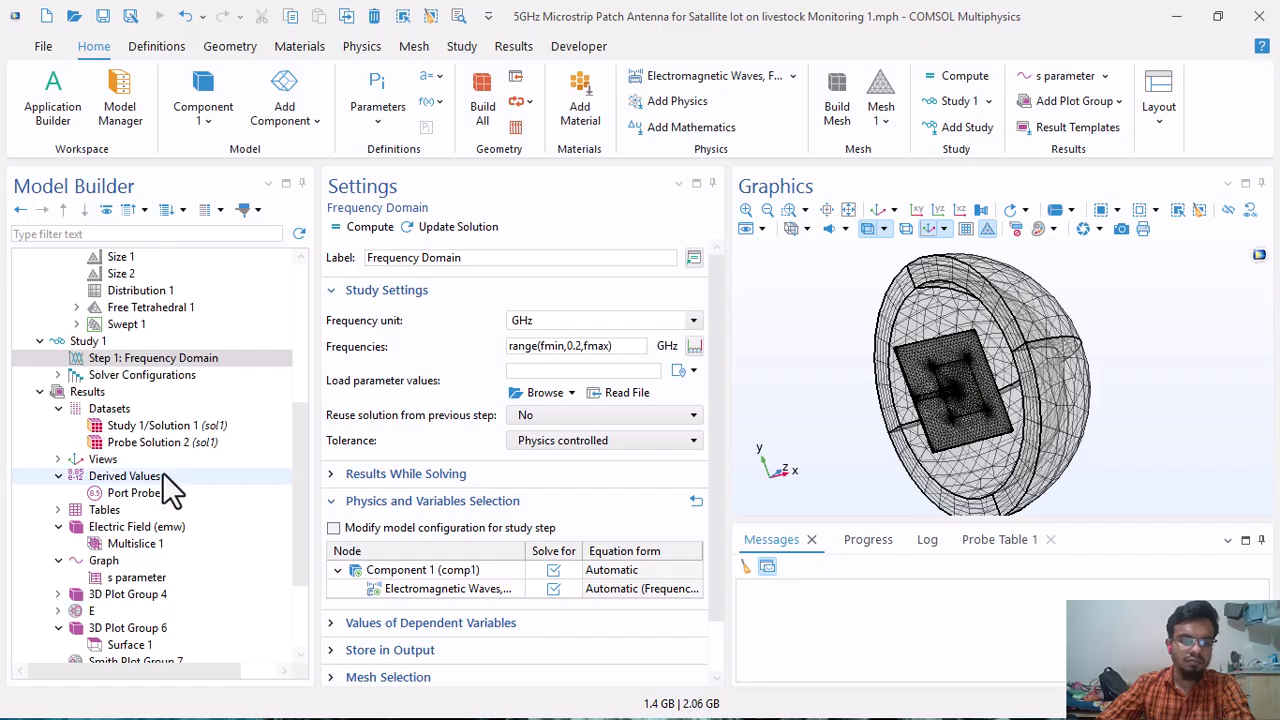
scroll(166, 456, down, 3)
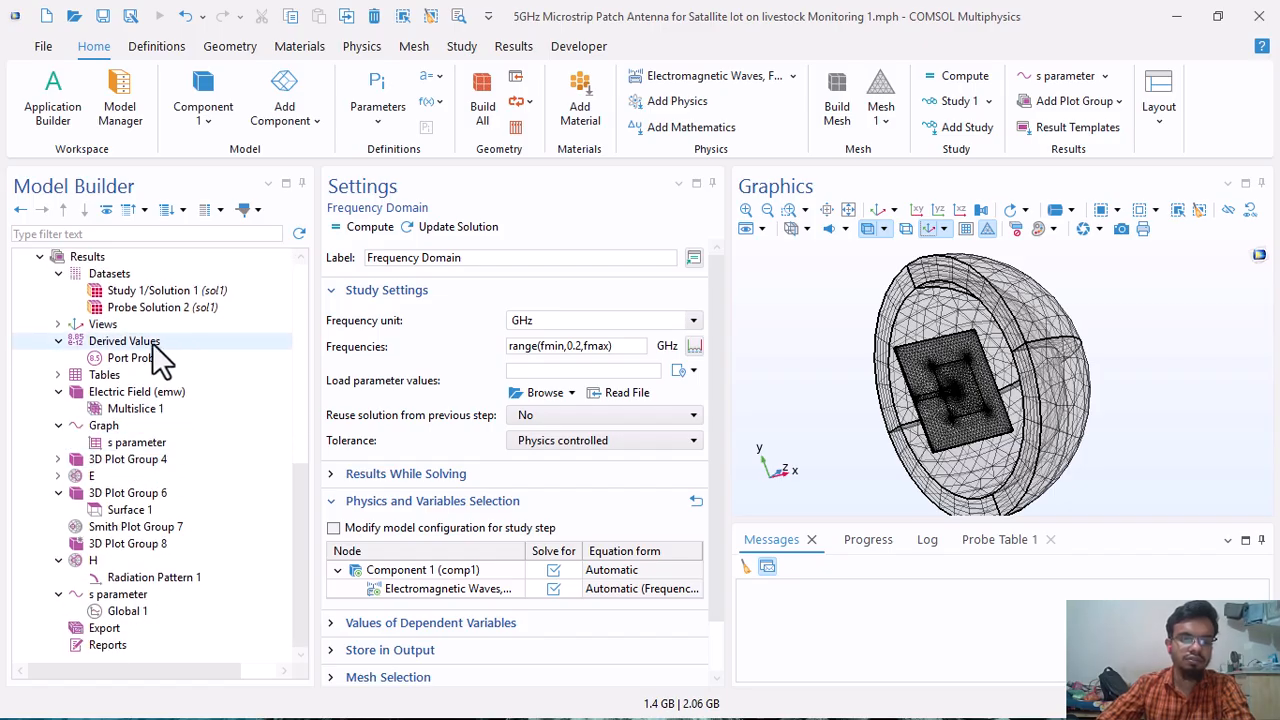
click(118, 610)
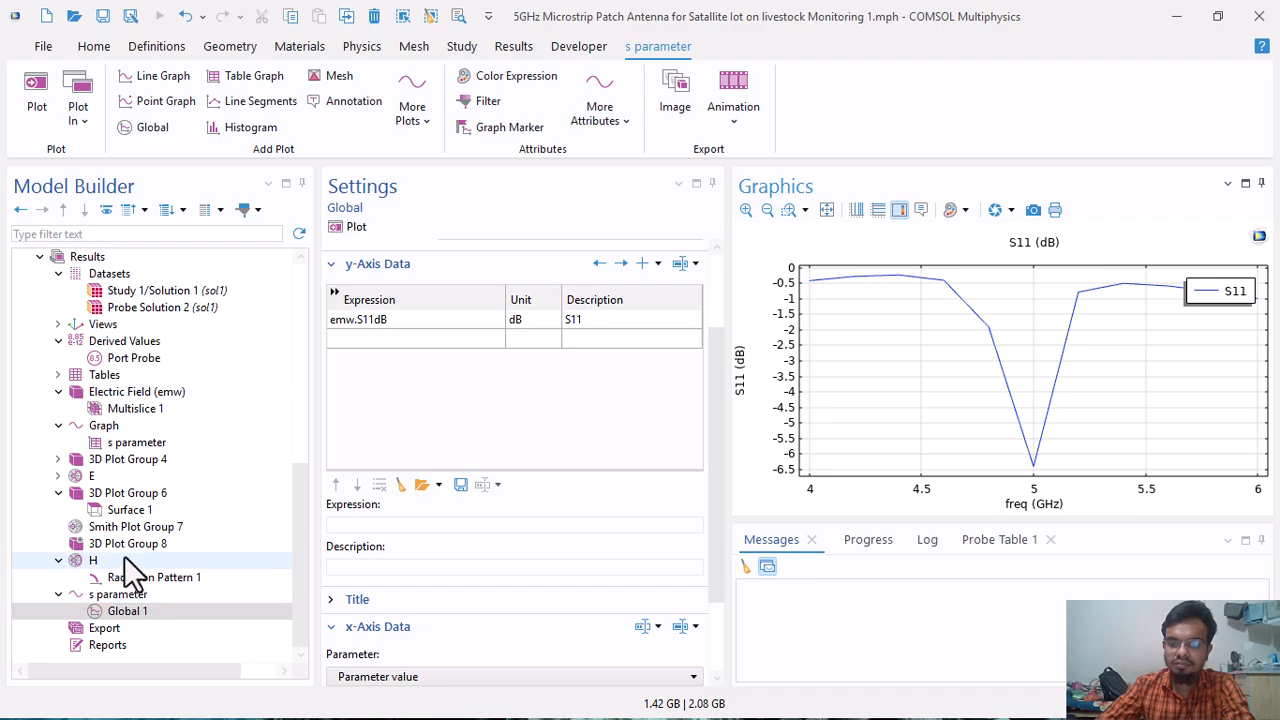
Select 5 GHz for the H plot's radiation pattern and display the far-field polar plot E with its node expanded.
click(196, 578)
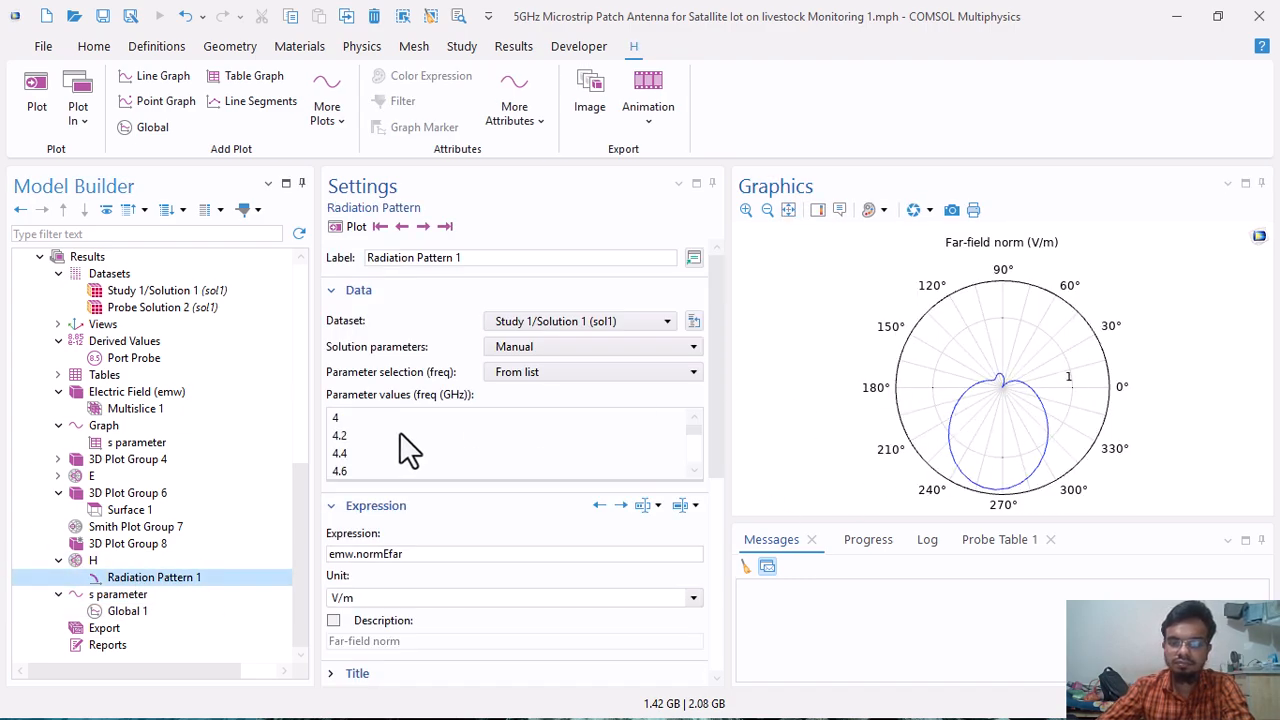
scroll(399, 440, down, 2)
scroll(368, 444, up, 1)
click(358, 455)
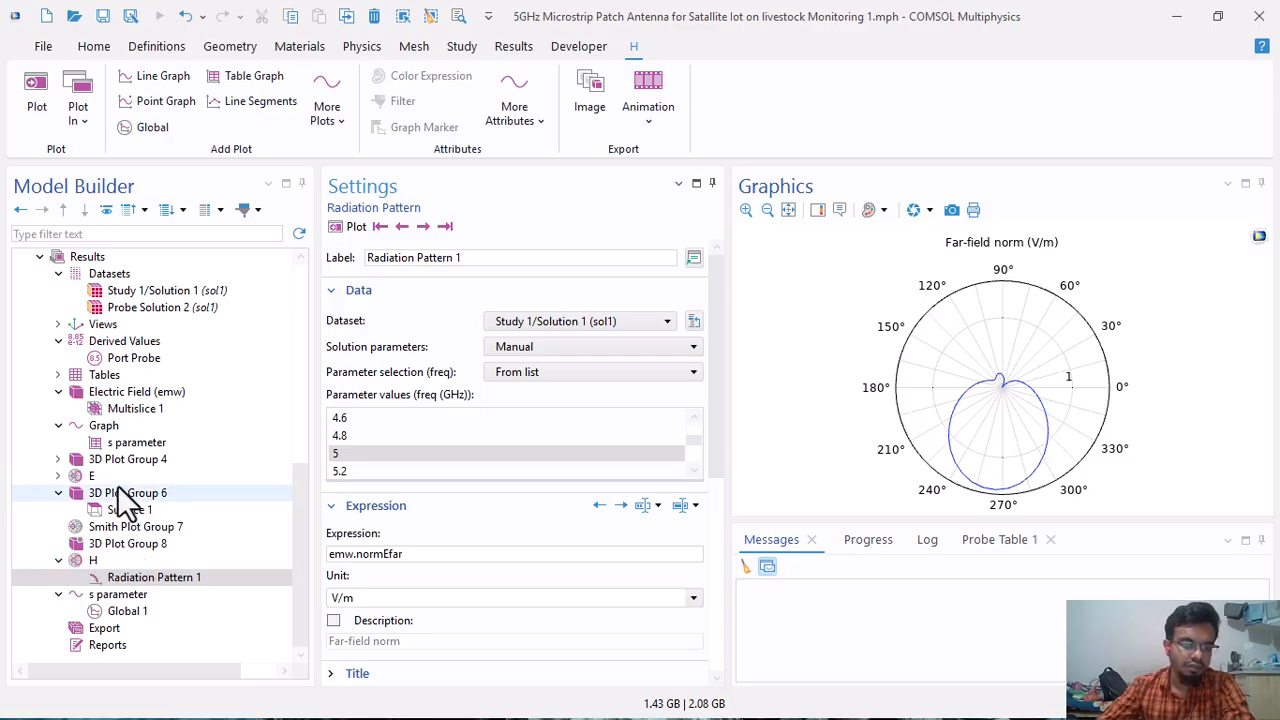
click(112, 477)
click(57, 476)
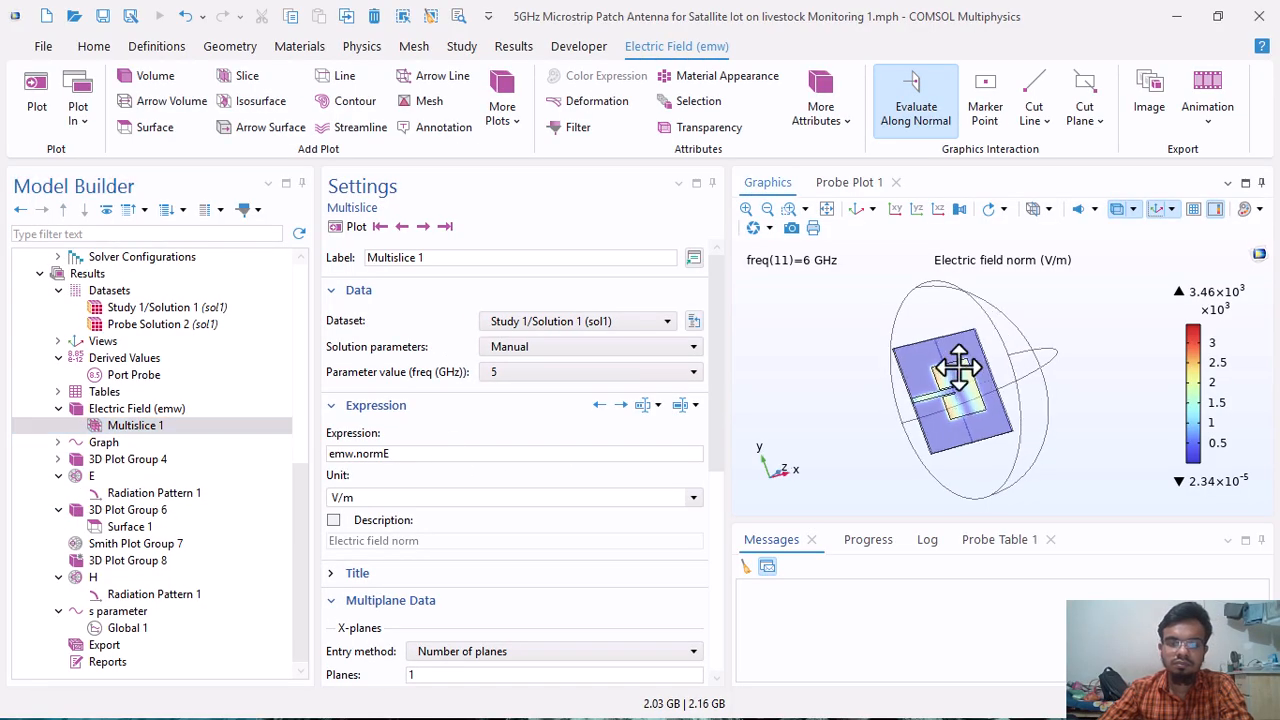
Replot the electric field multislice, examine it from several angles and open the Port Probe evaluation.
drag(958, 368, 1229, 404)
drag(1019, 356, 1012, 382)
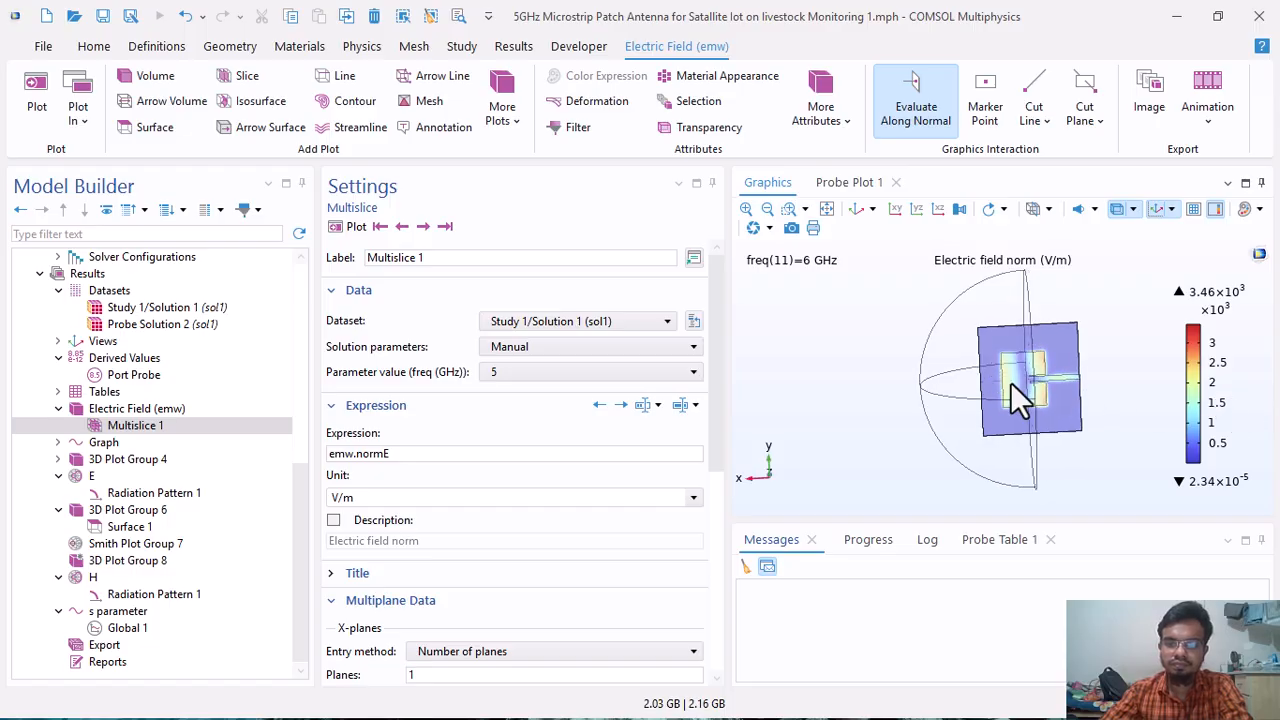
click(356, 227)
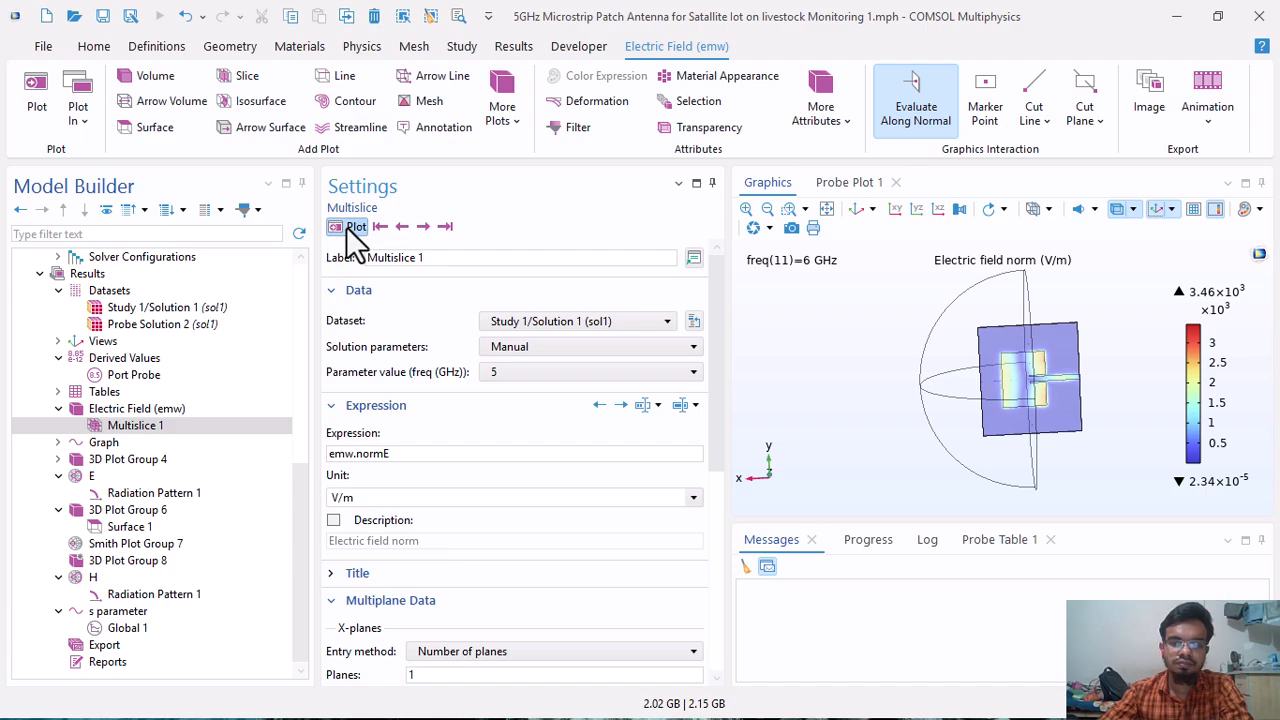
drag(1058, 397, 1015, 420)
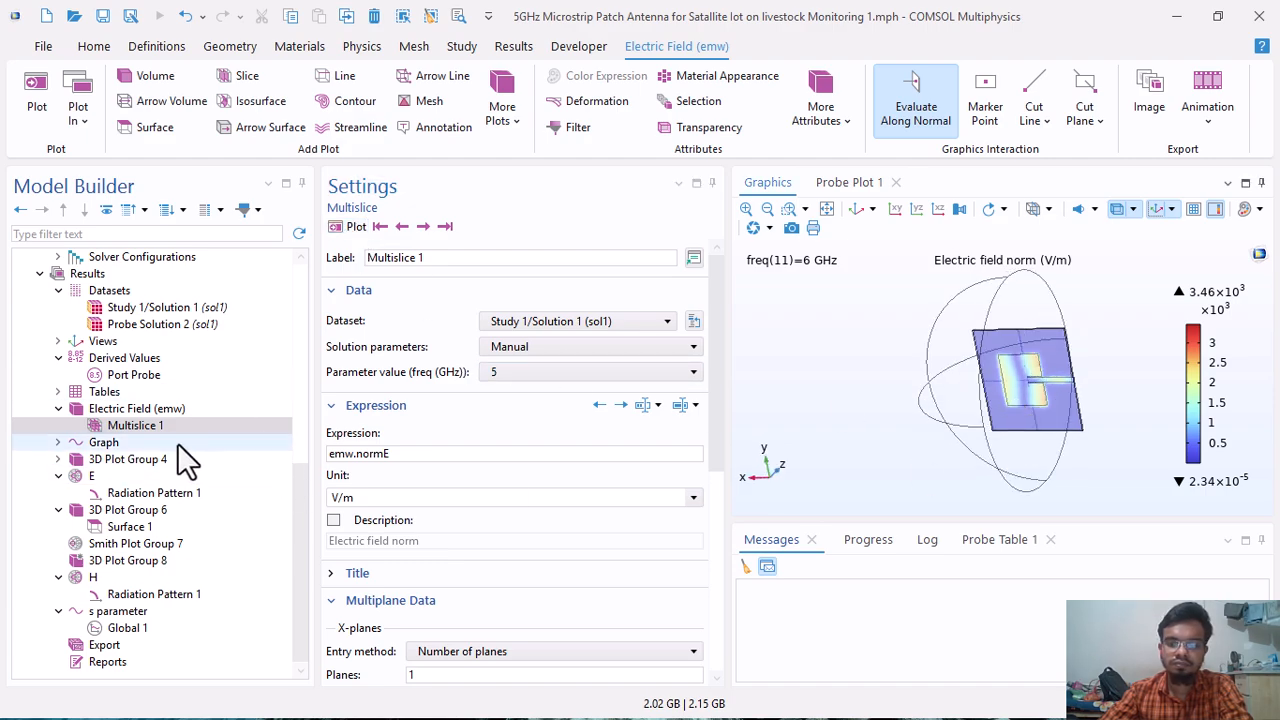
click(135, 379)
drag(995, 370, 840, 463)
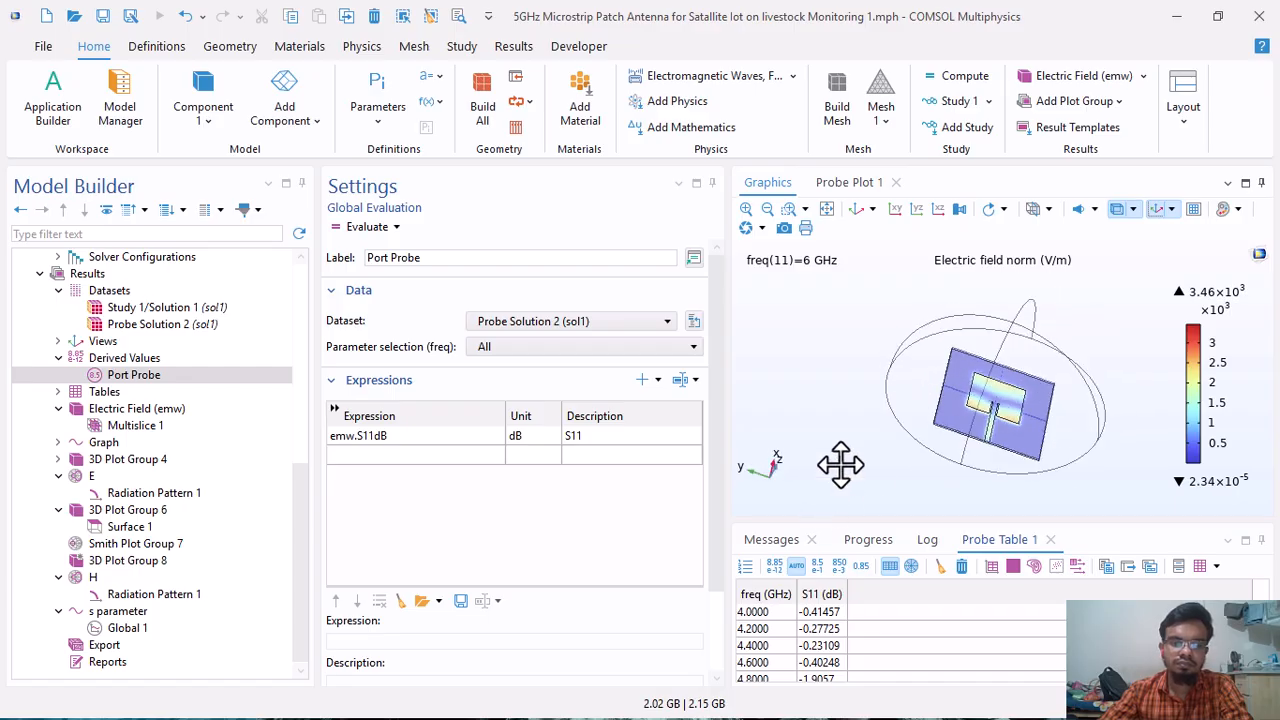